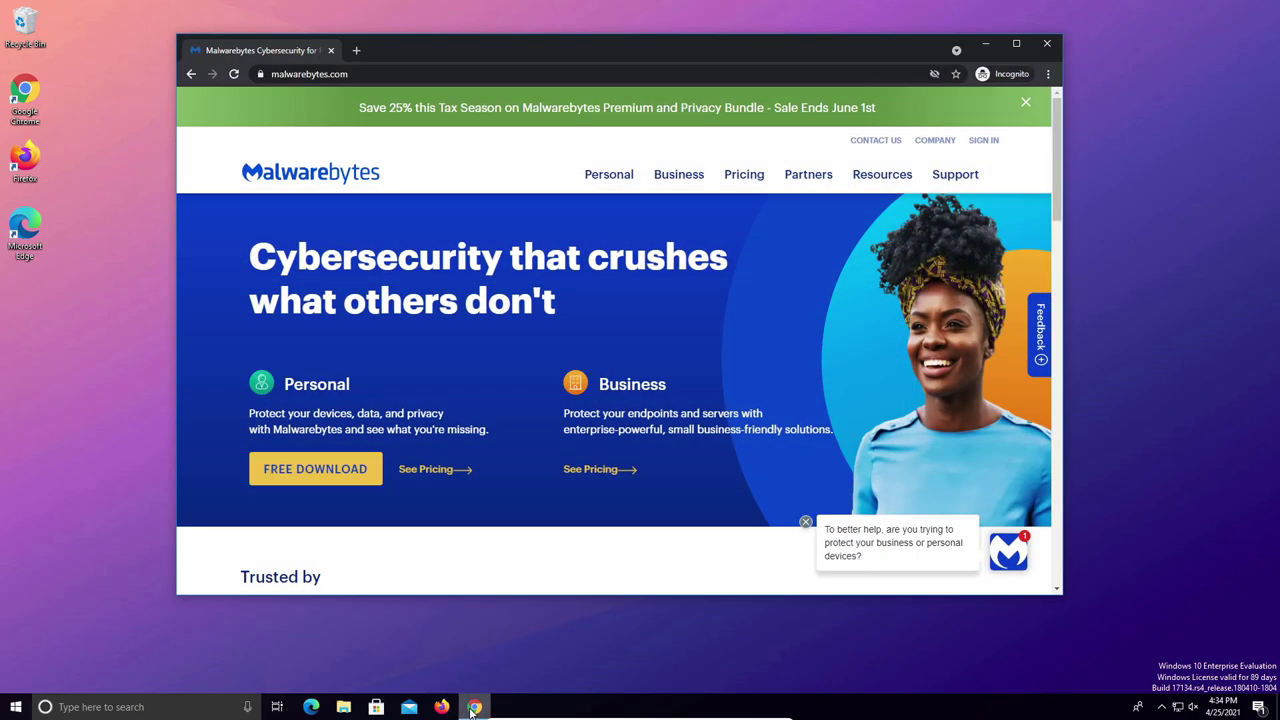
In Chrome, download the free trial of Malwarebytes for Windows from the Malwarebytes website.
left_click(468, 707)
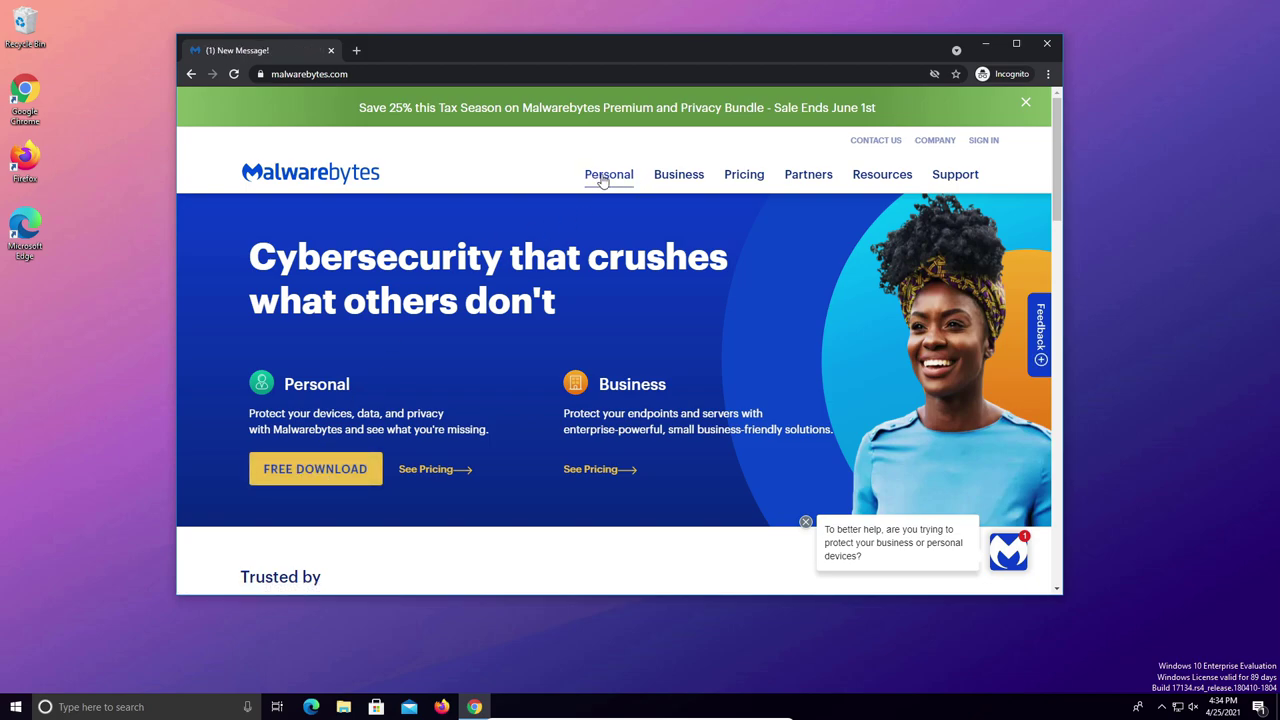
mouse_move(605, 178)
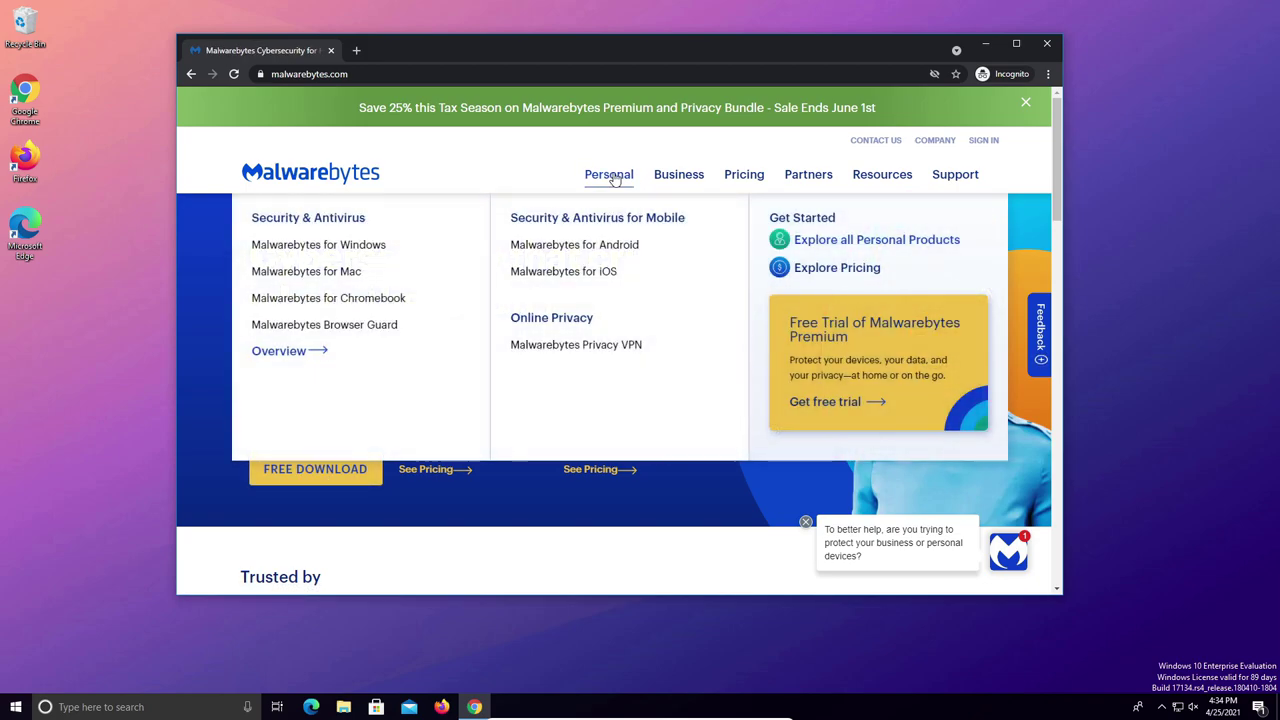
left_click(318, 248)
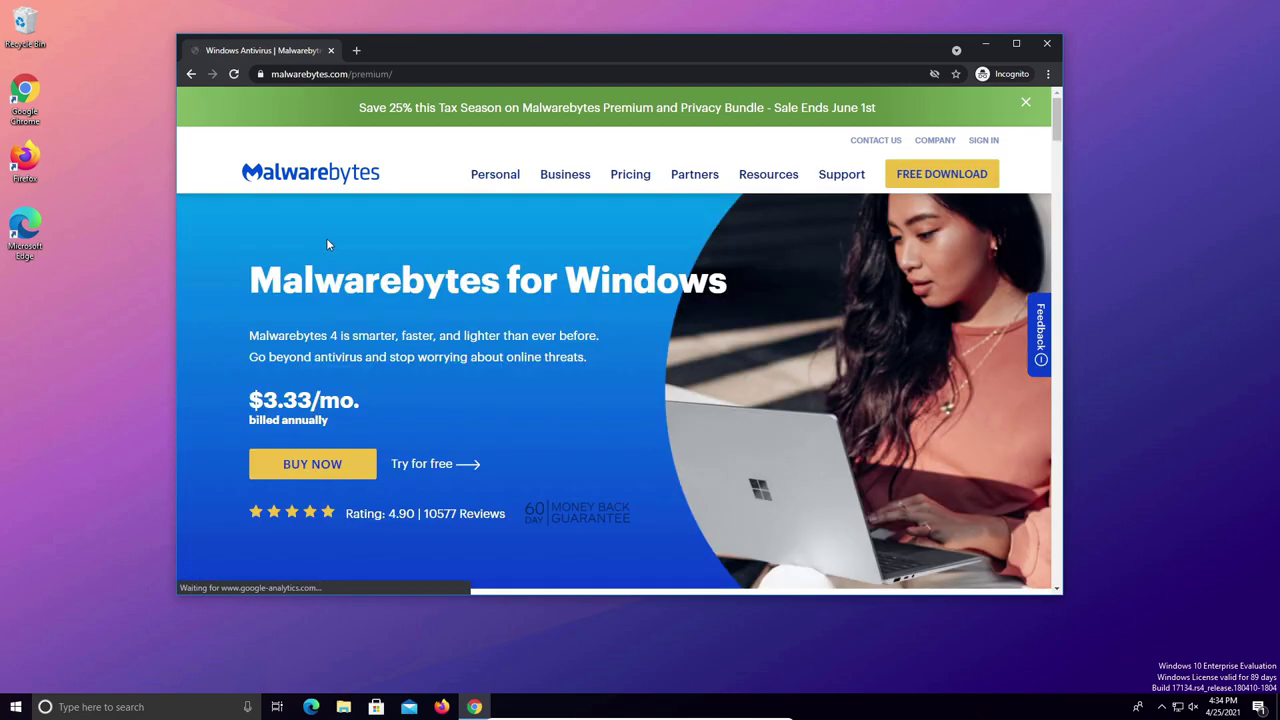
left_click(428, 466)
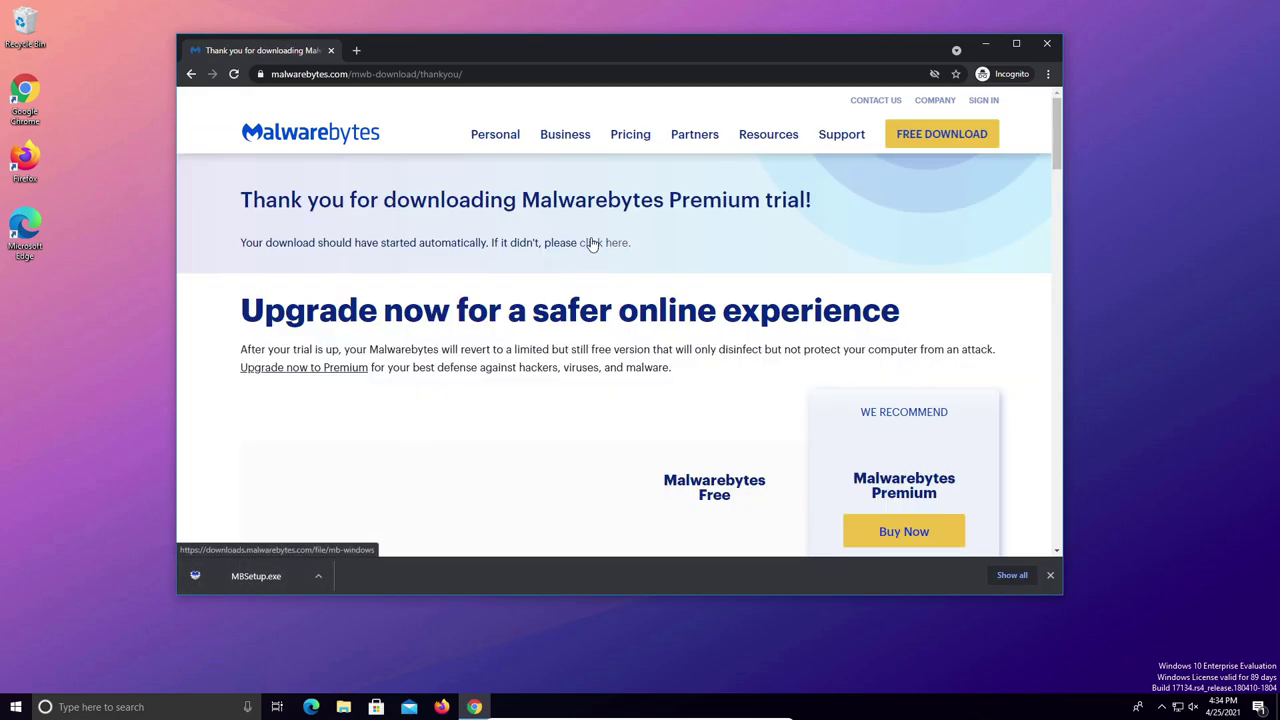
Run the downloaded MBSetup.exe with permission to make changes and install Malwarebytes, skipping the Browser Guard extension.
left_click(263, 576)
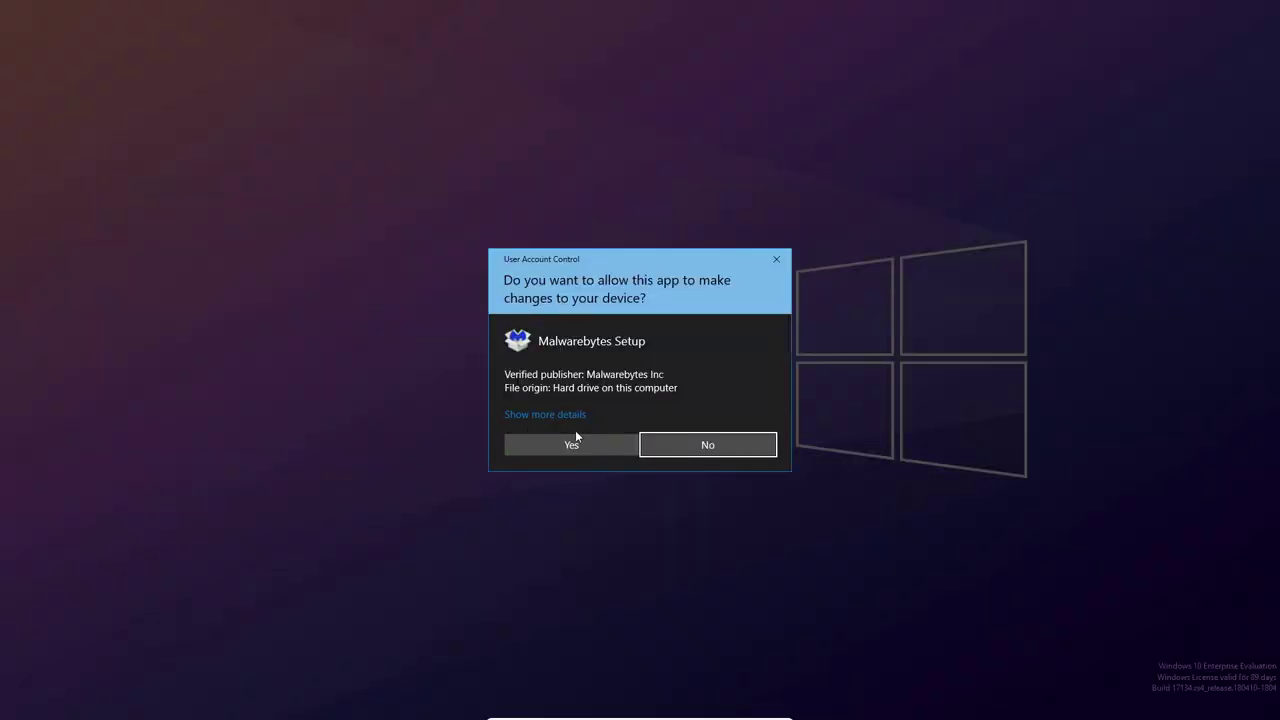
left_click(575, 436)
left_click(493, 313)
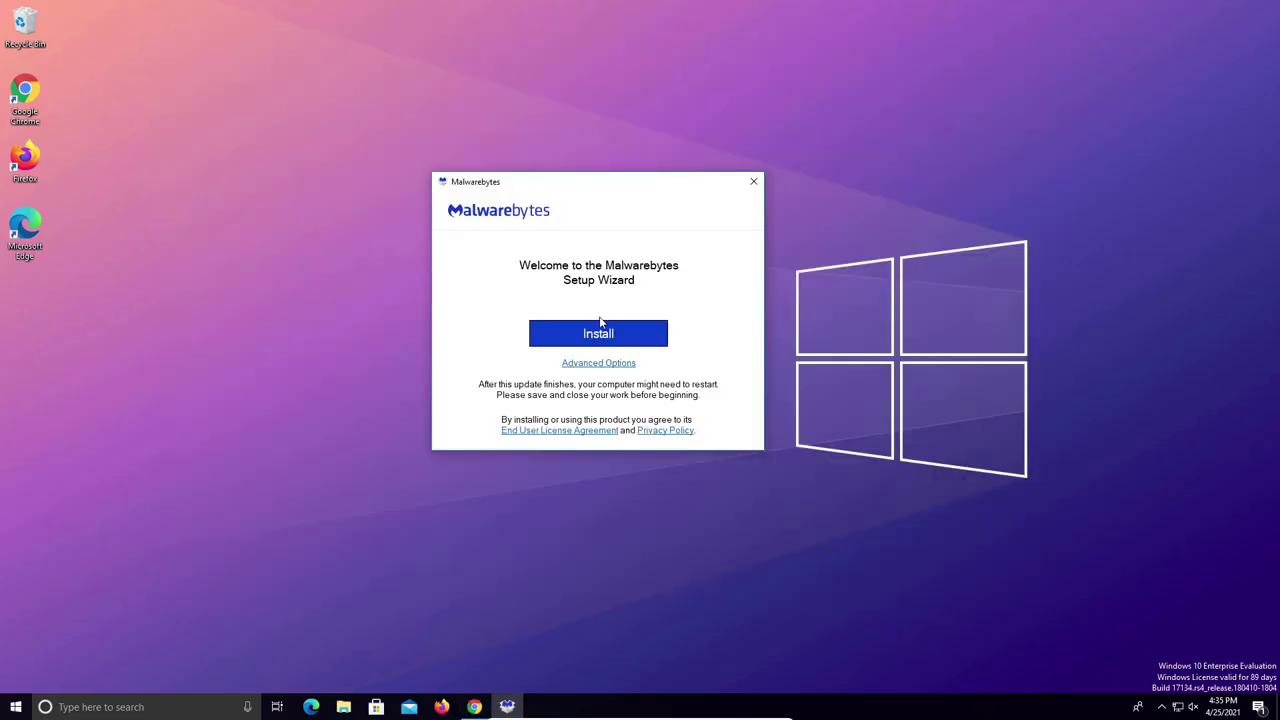
left_click(603, 330)
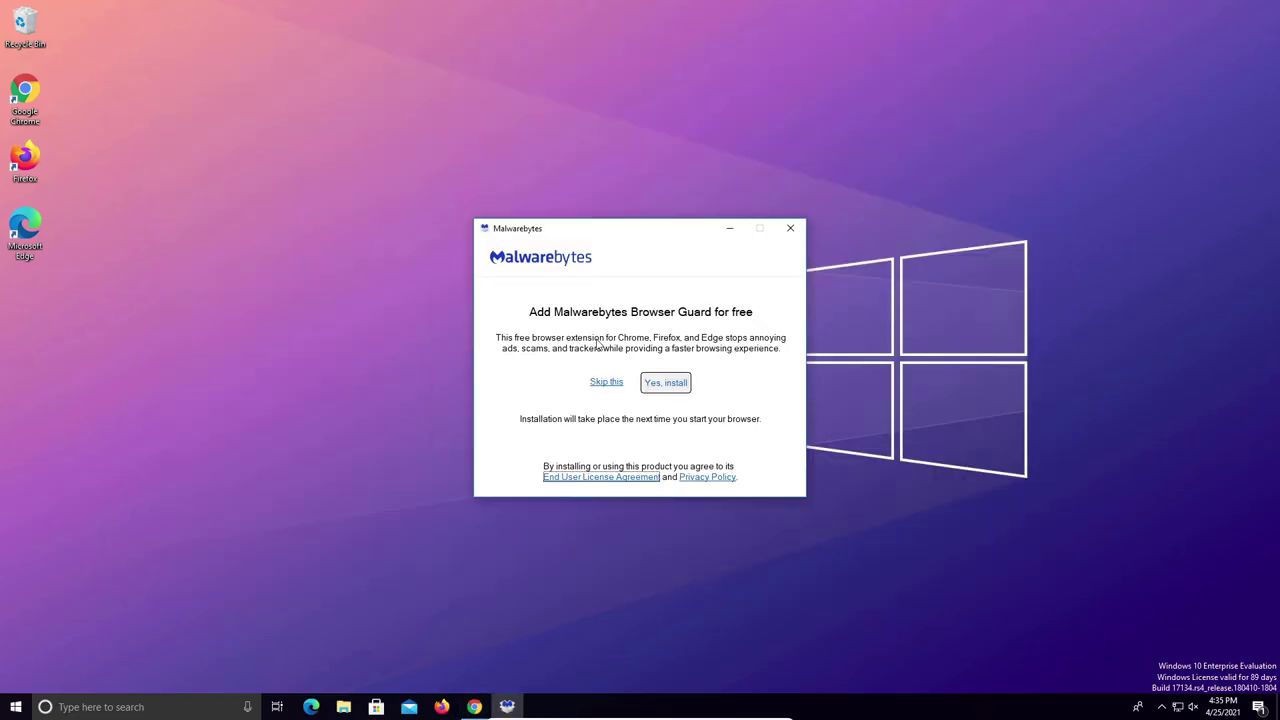
left_click(607, 383)
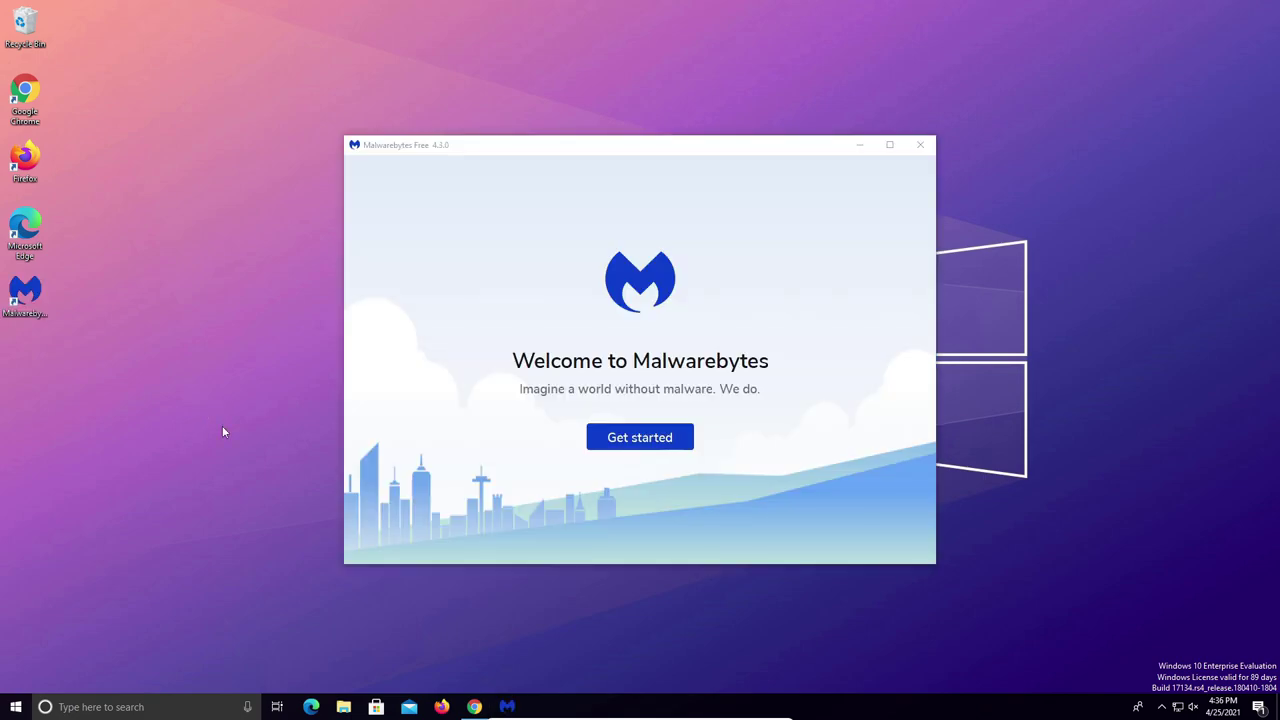
Complete the Malwarebytes welcome setup by declining the purchase and starting the 14-day Premium trial without an email.
left_click(640, 434)
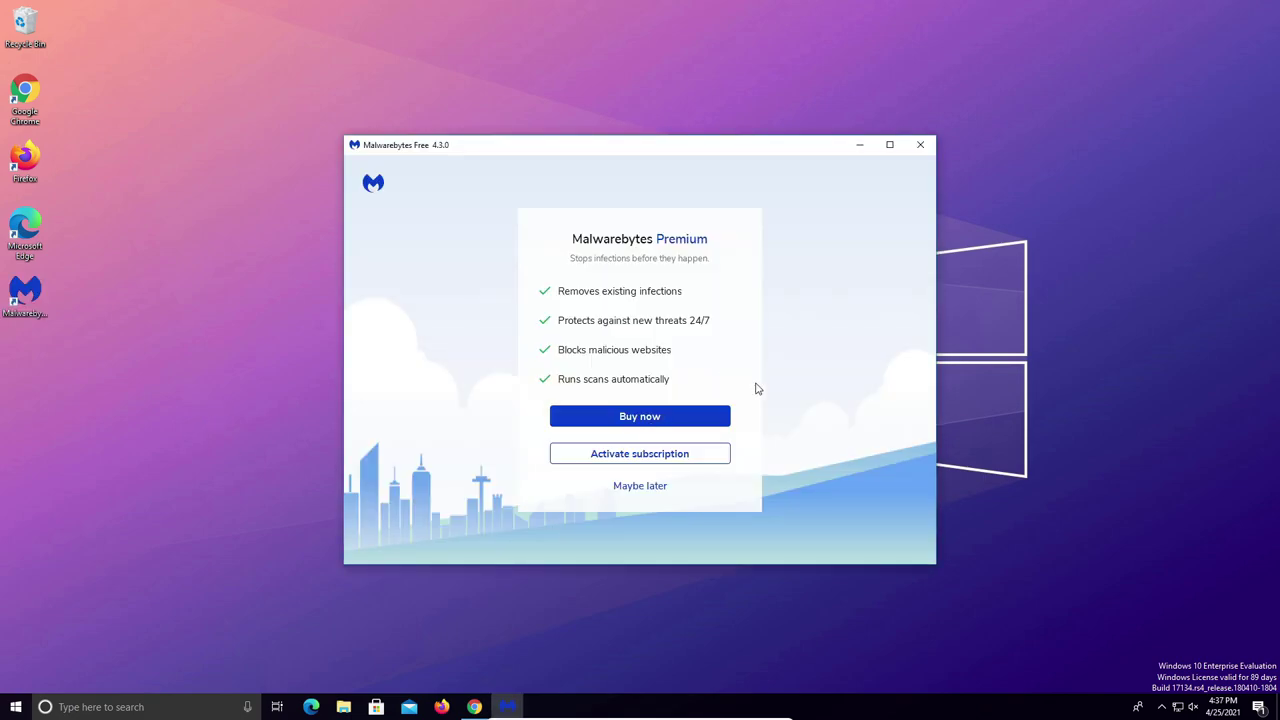
left_click(636, 492)
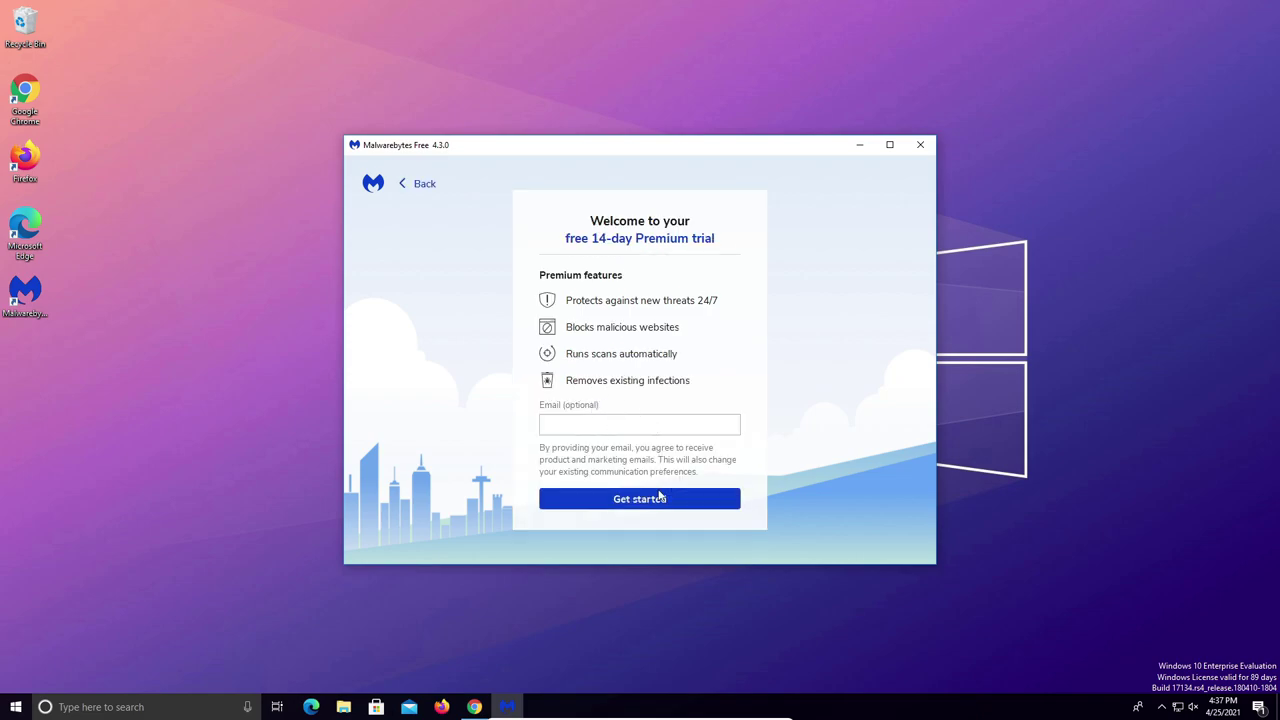
left_click(640, 499)
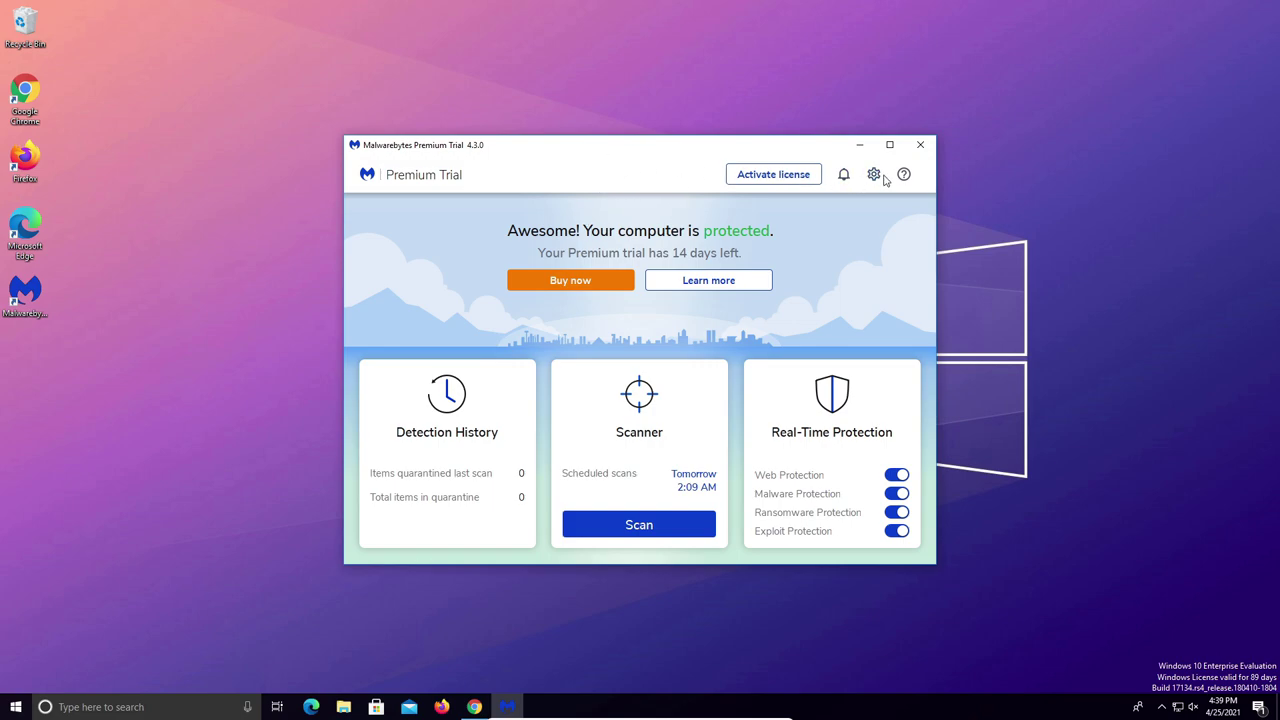
Deactivate the Premium trial in the account settings and allow Malwarebytes Assistant to make the change.
left_click(873, 176)
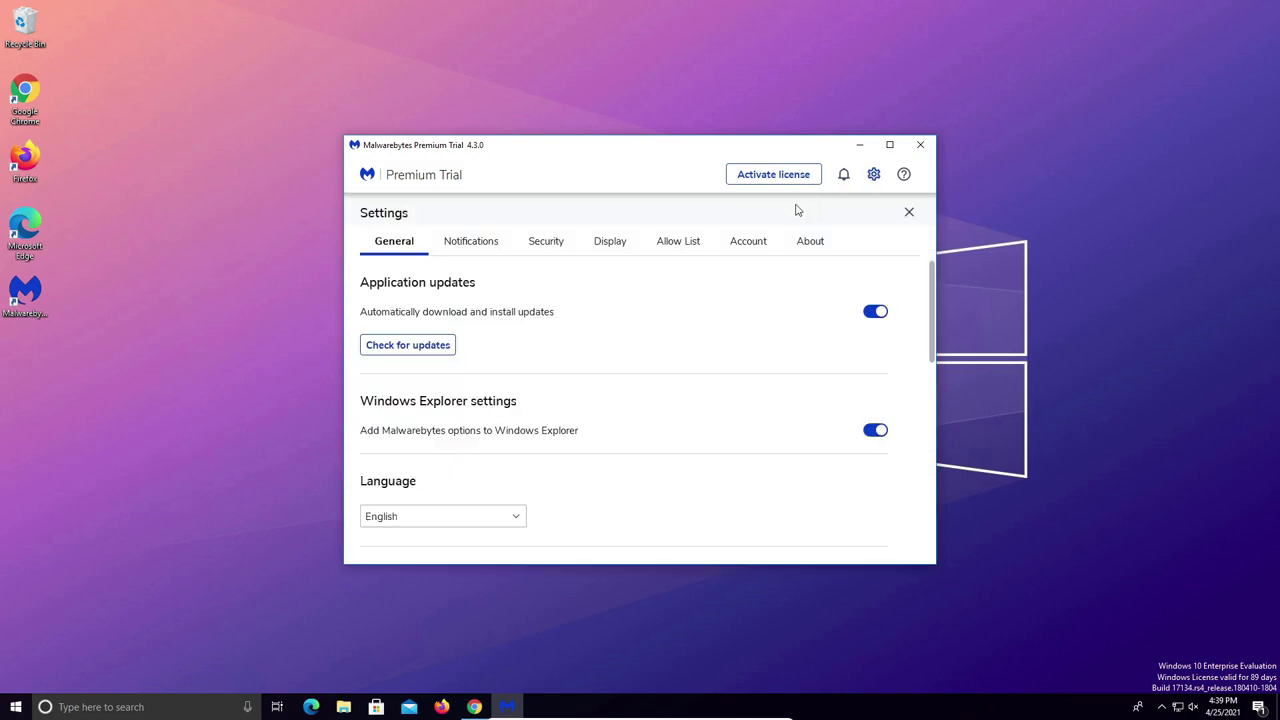
left_click(748, 242)
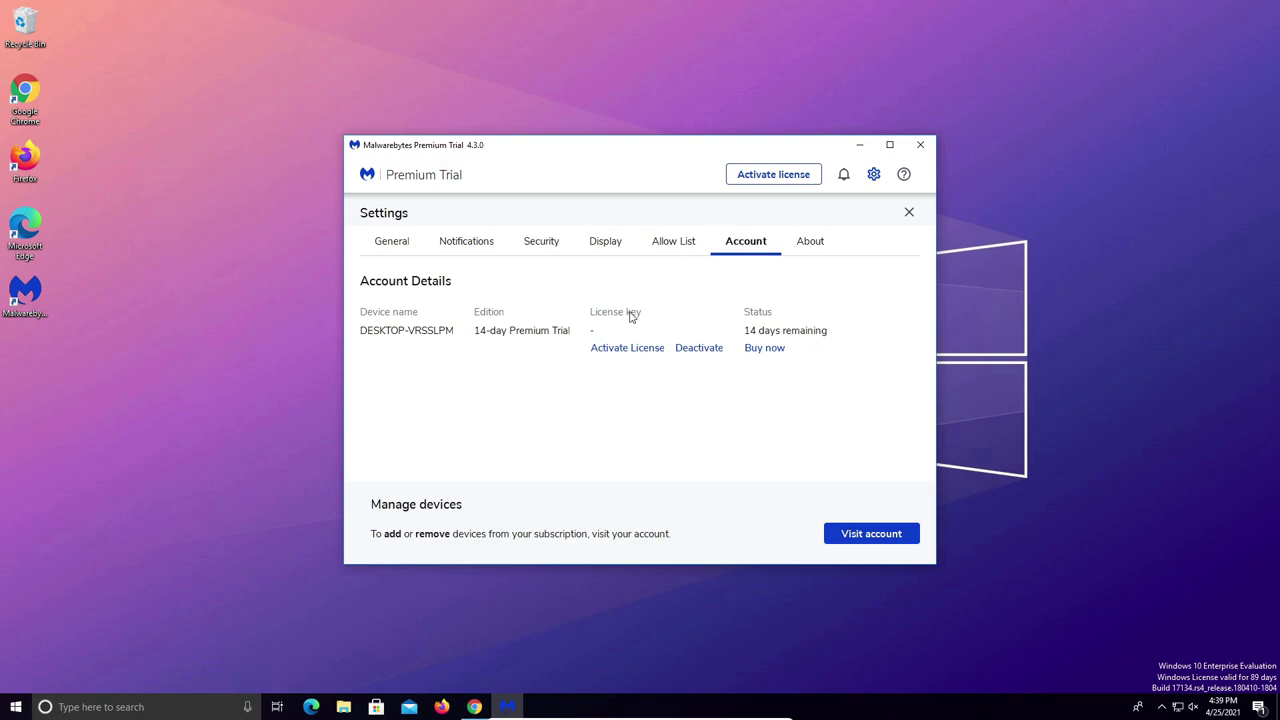
left_click(700, 352)
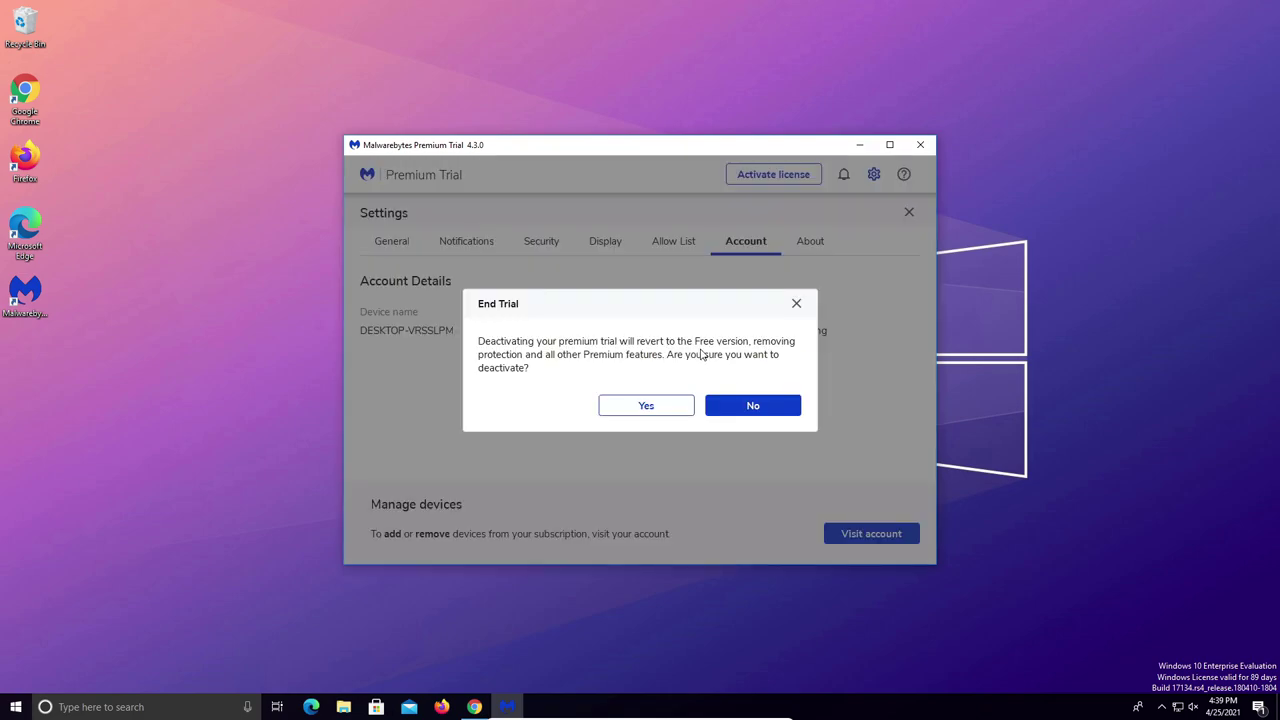
left_click(648, 405)
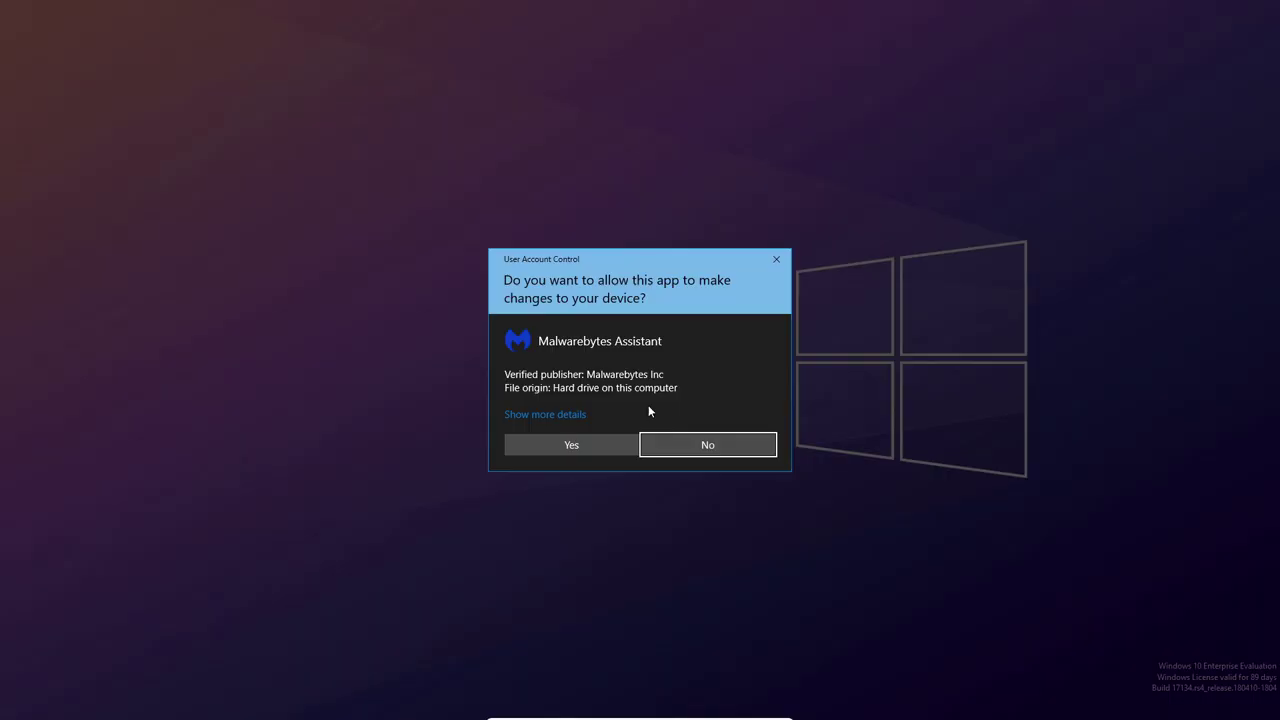
left_click(592, 440)
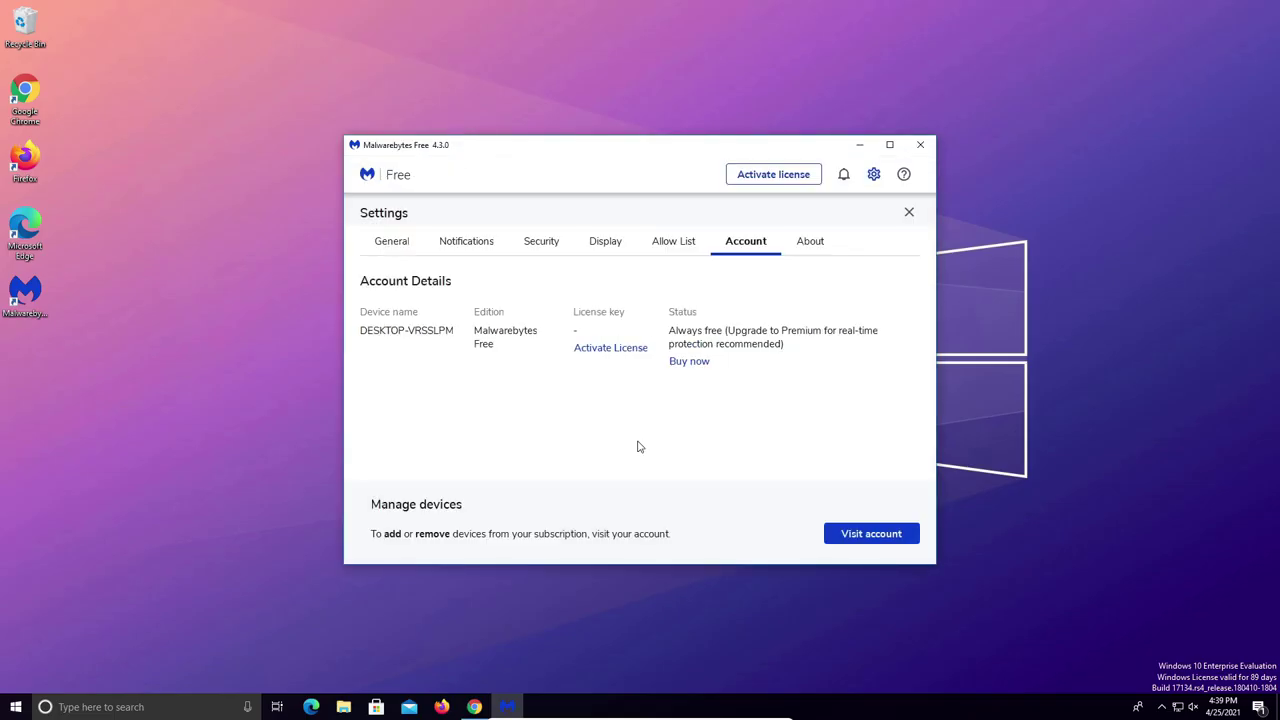
Enable scanning for rootkits in the Malwarebytes security scan options.
left_click(538, 250)
scroll(656, 318, "down", 5)
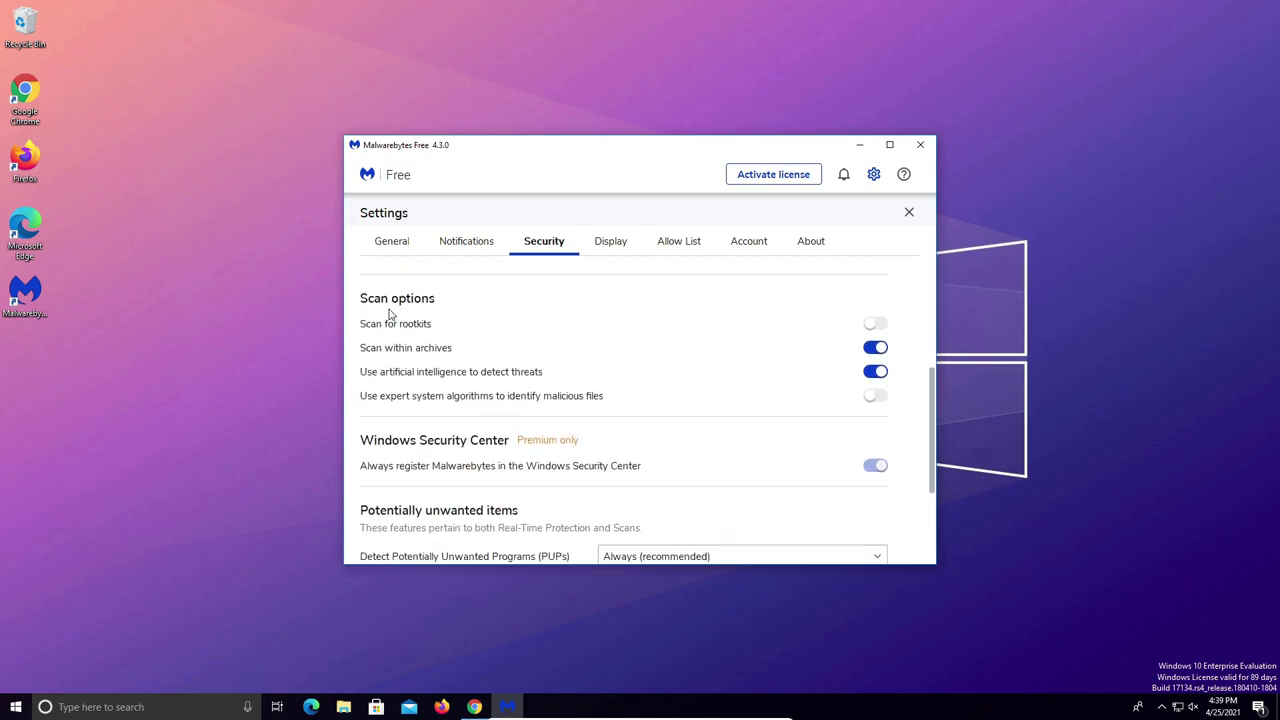
left_click(876, 326)
Check for Malwarebytes application updates in the general settings and close the settings.
left_click(394, 246)
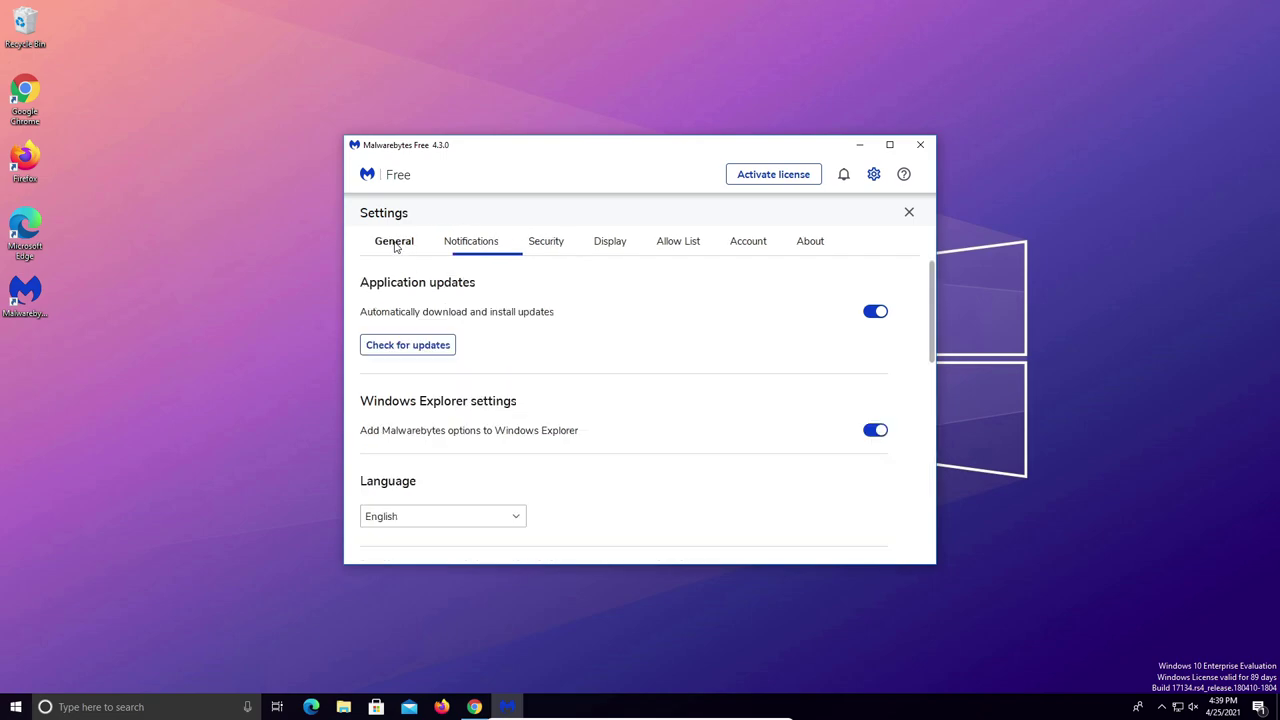
left_click(422, 345)
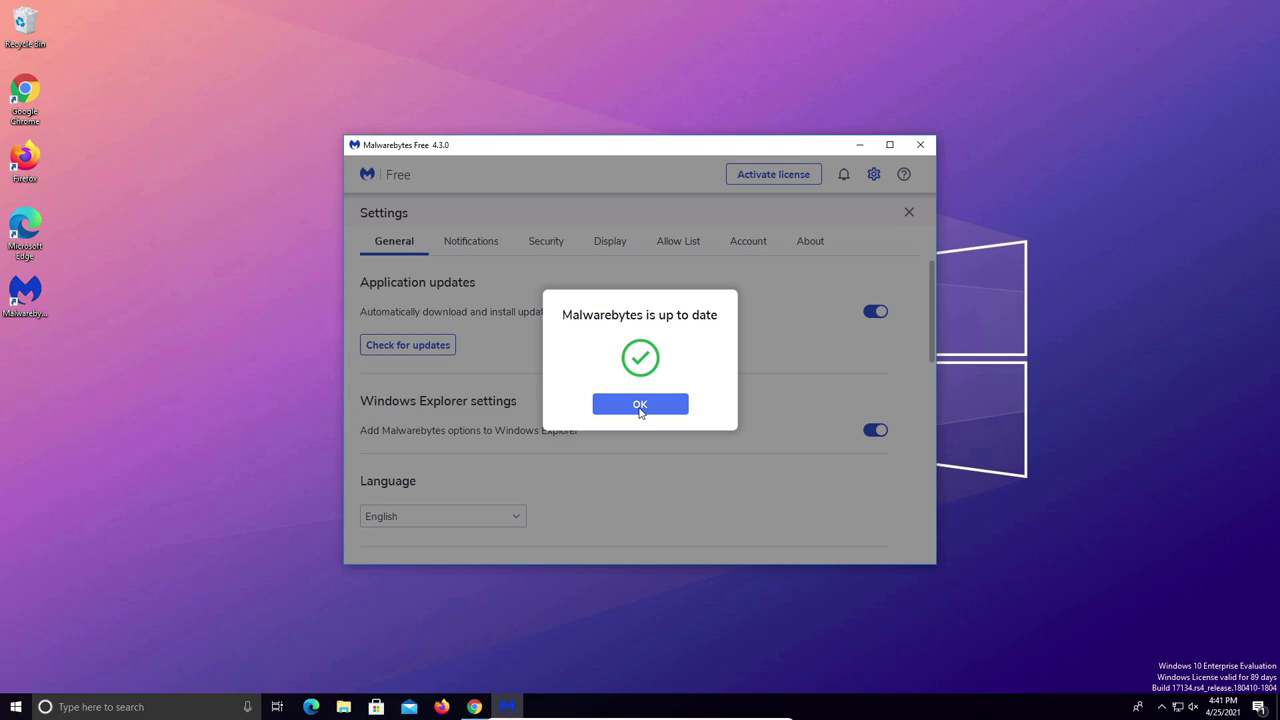
left_click(640, 404)
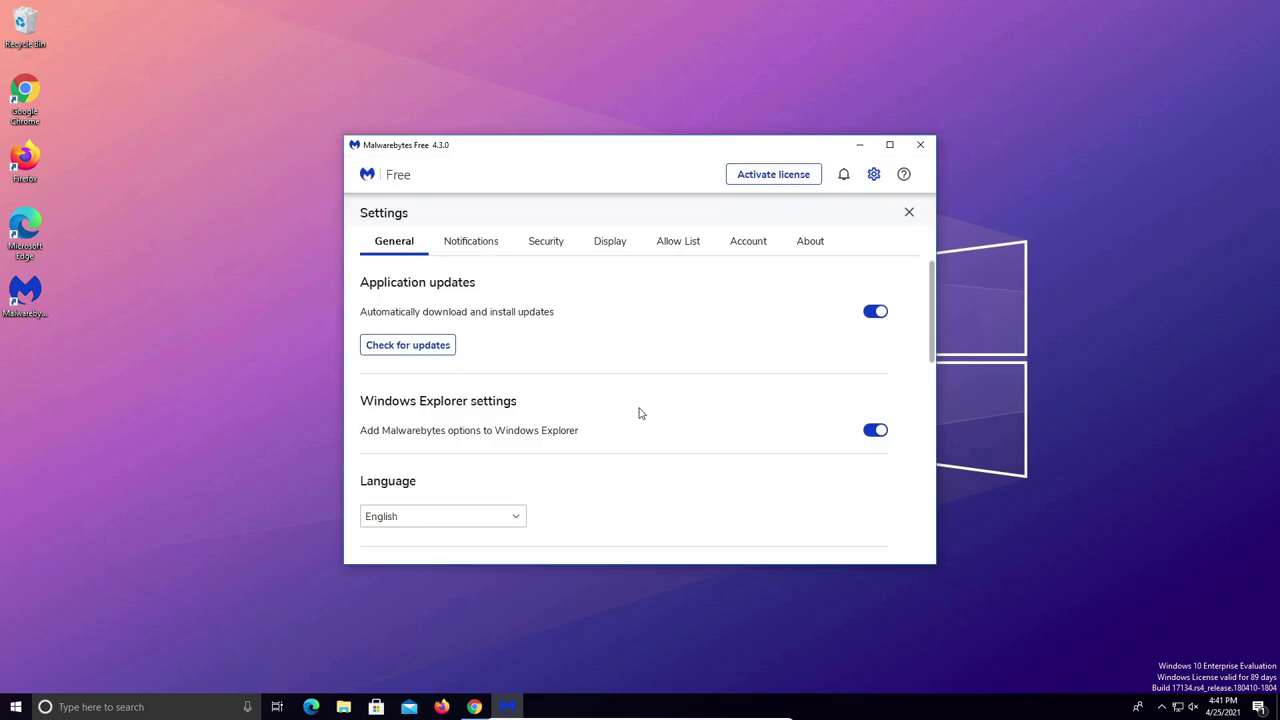
left_click(909, 212)
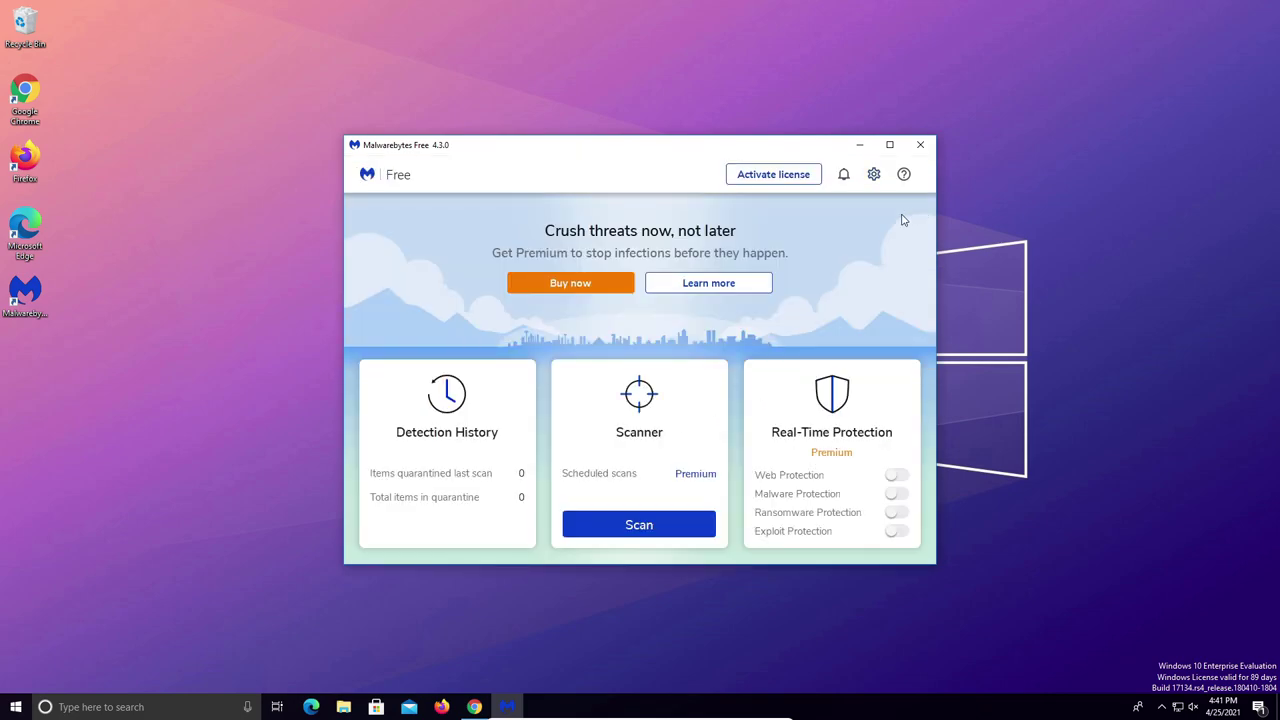
Run a Malwarebytes threat scan and quarantine all detected items.
left_click(629, 530)
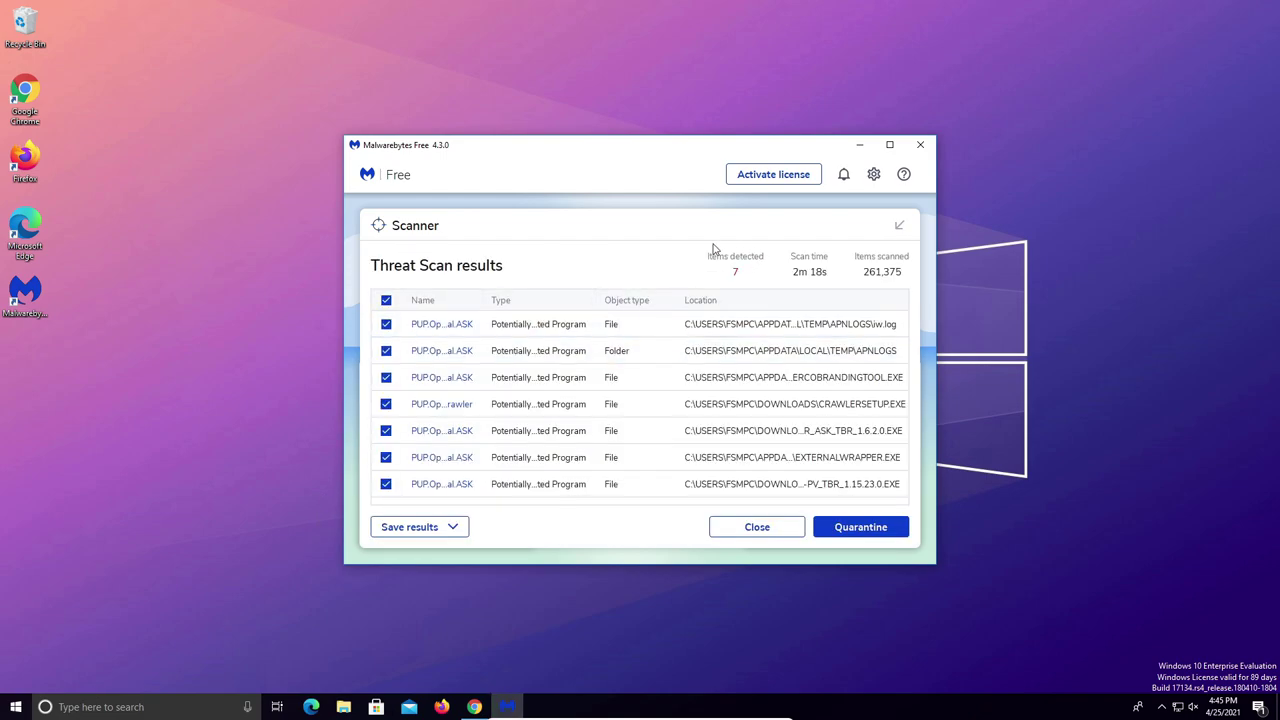
left_click(385, 301)
left_click(385, 301)
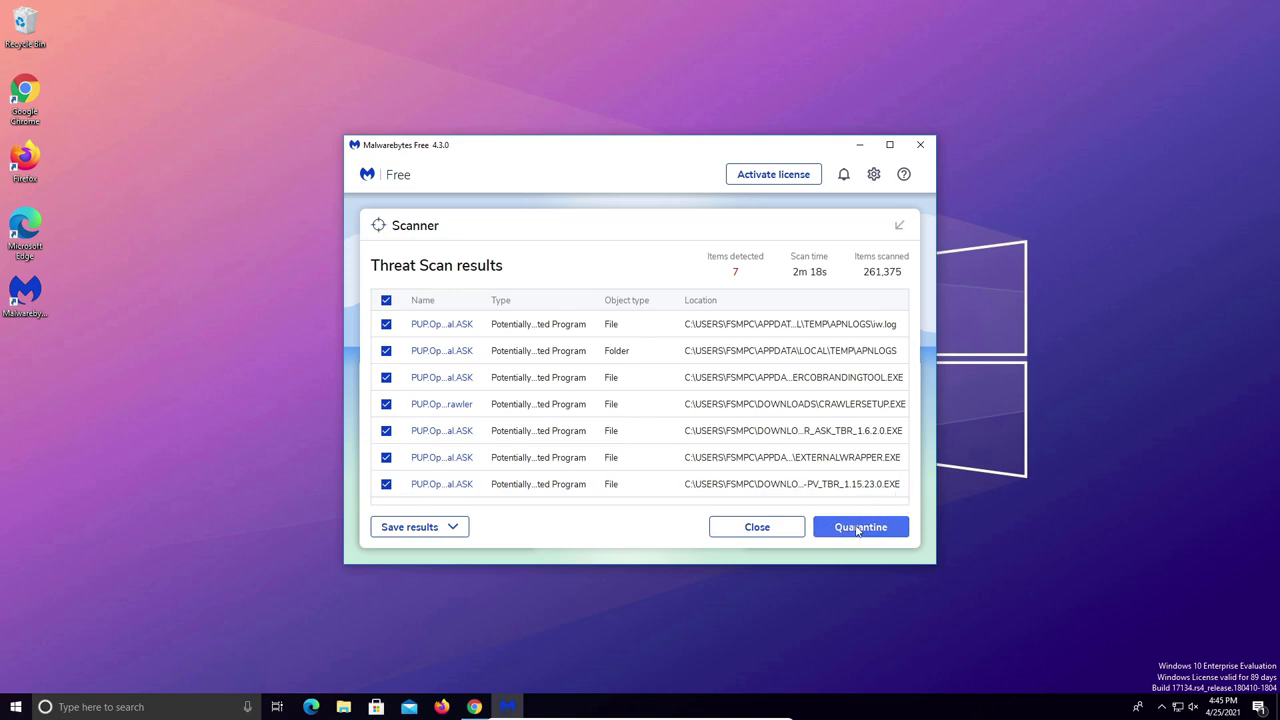
left_click(857, 529)
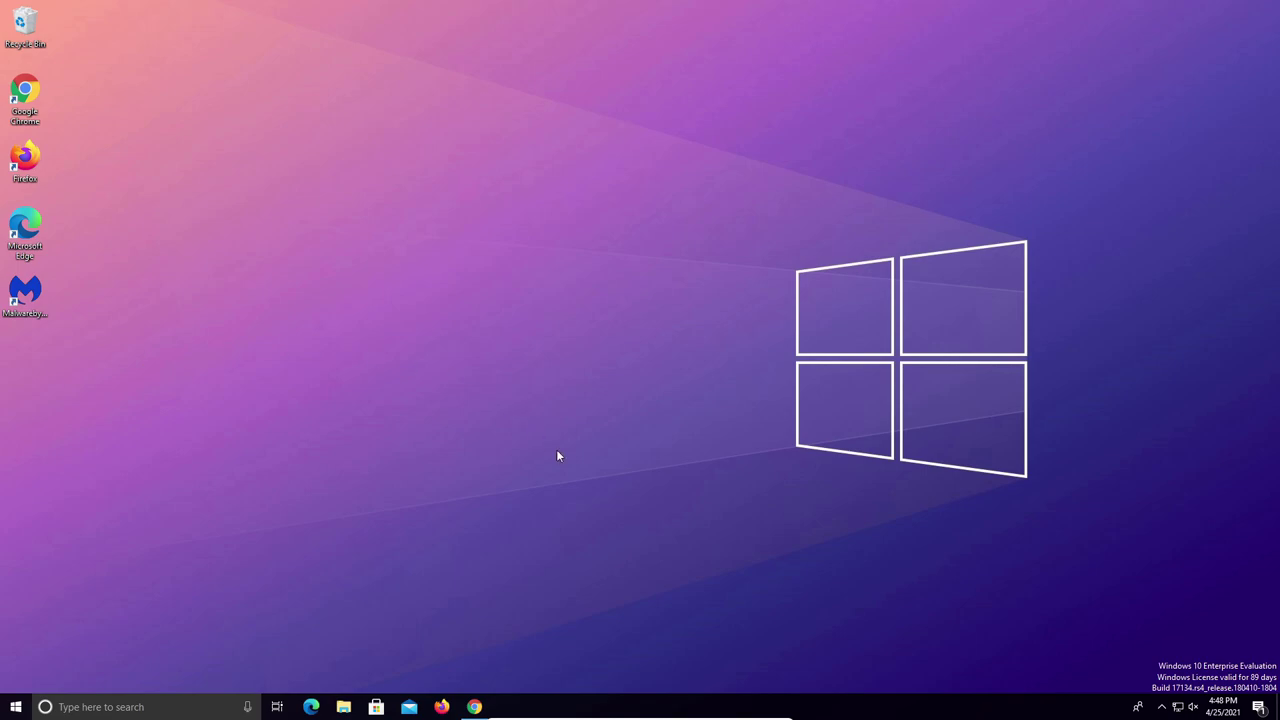
Switch to Chrome, download Emsisoft Emergency Kit from its product page and install it to C:\EEK.
left_click(472, 708)
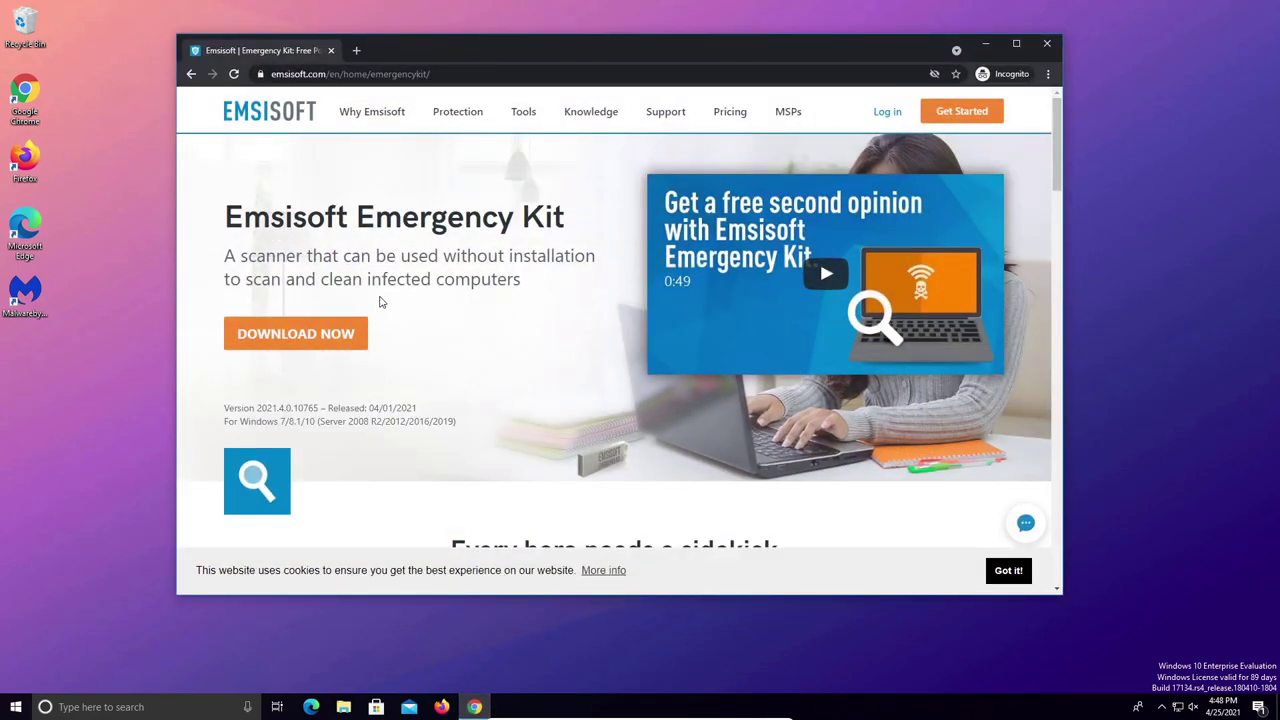
left_click(296, 340)
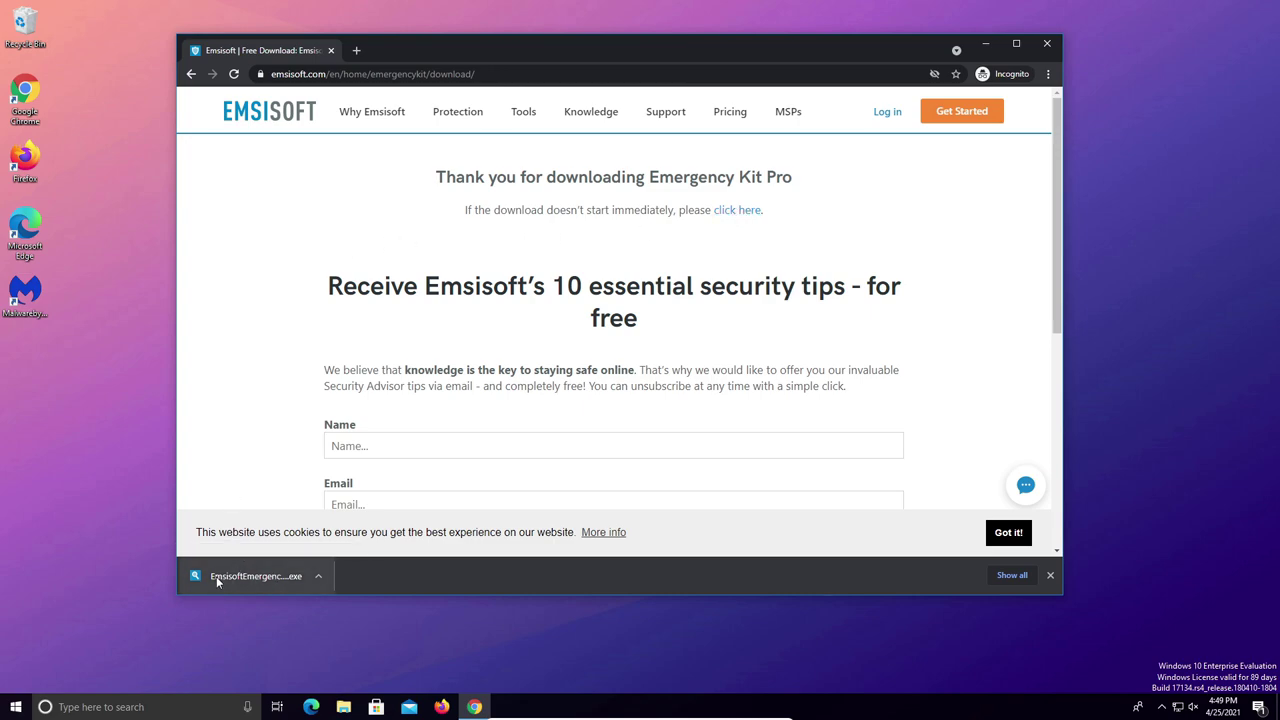
left_click(250, 578)
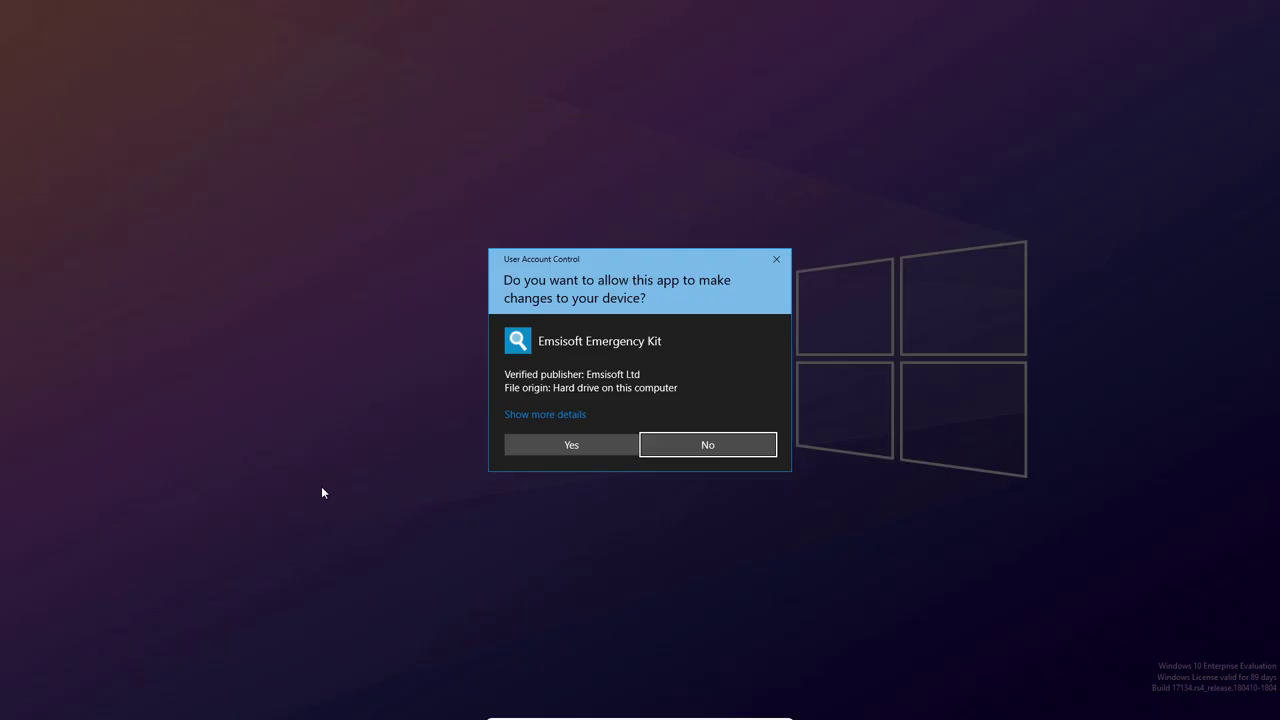
left_click(565, 444)
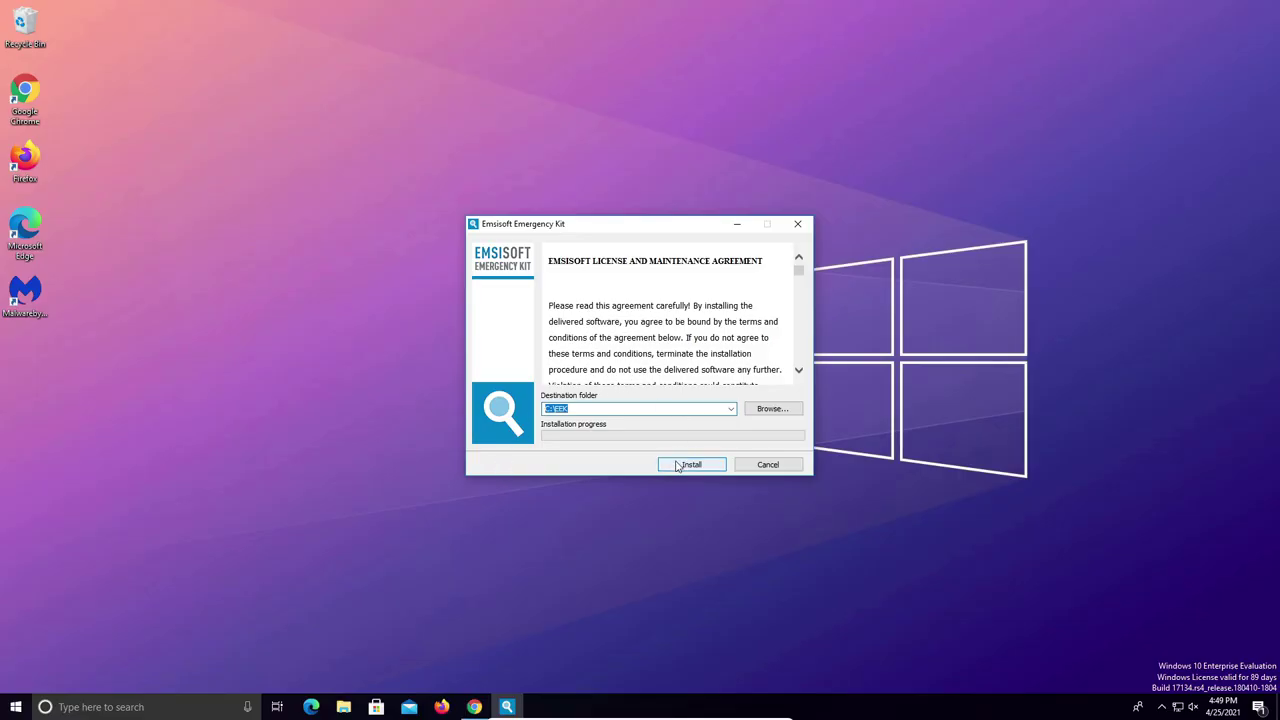
left_click(690, 465)
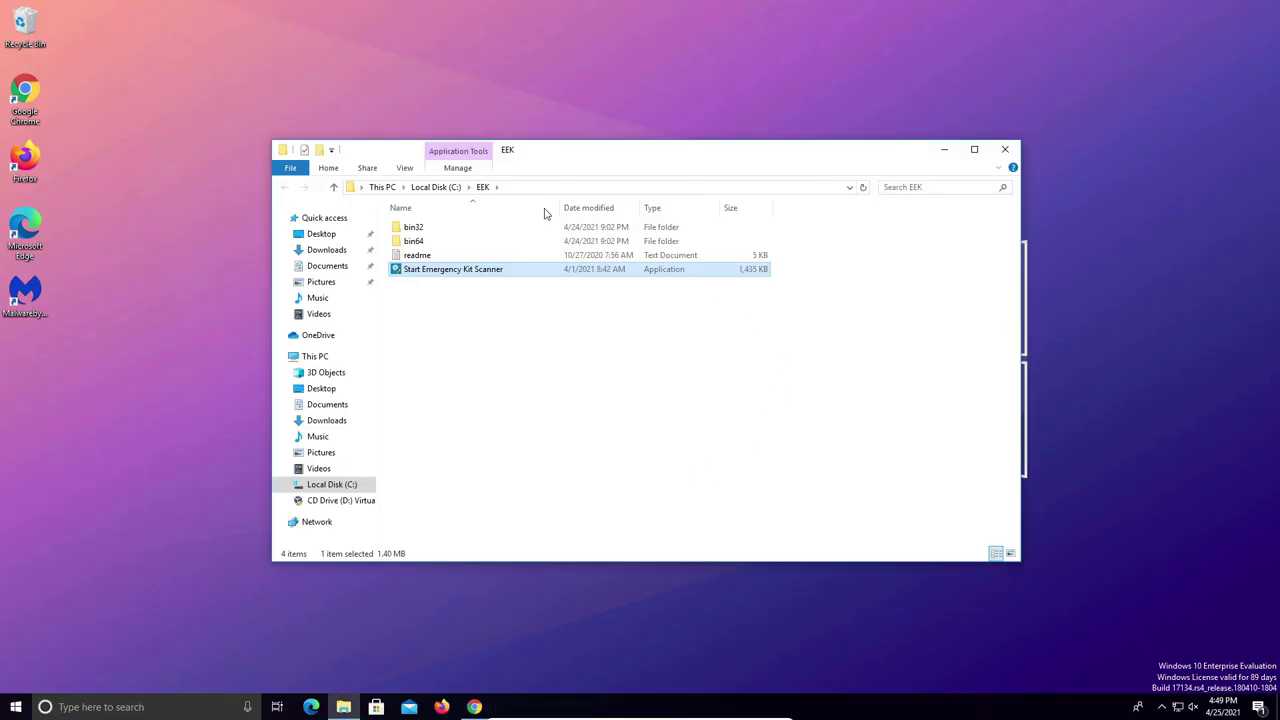
Launch Start Emergency Kit Scanner from the EEK folder with permission to make changes and accept the license agreement.
double_click(437, 270)
left_click(585, 444)
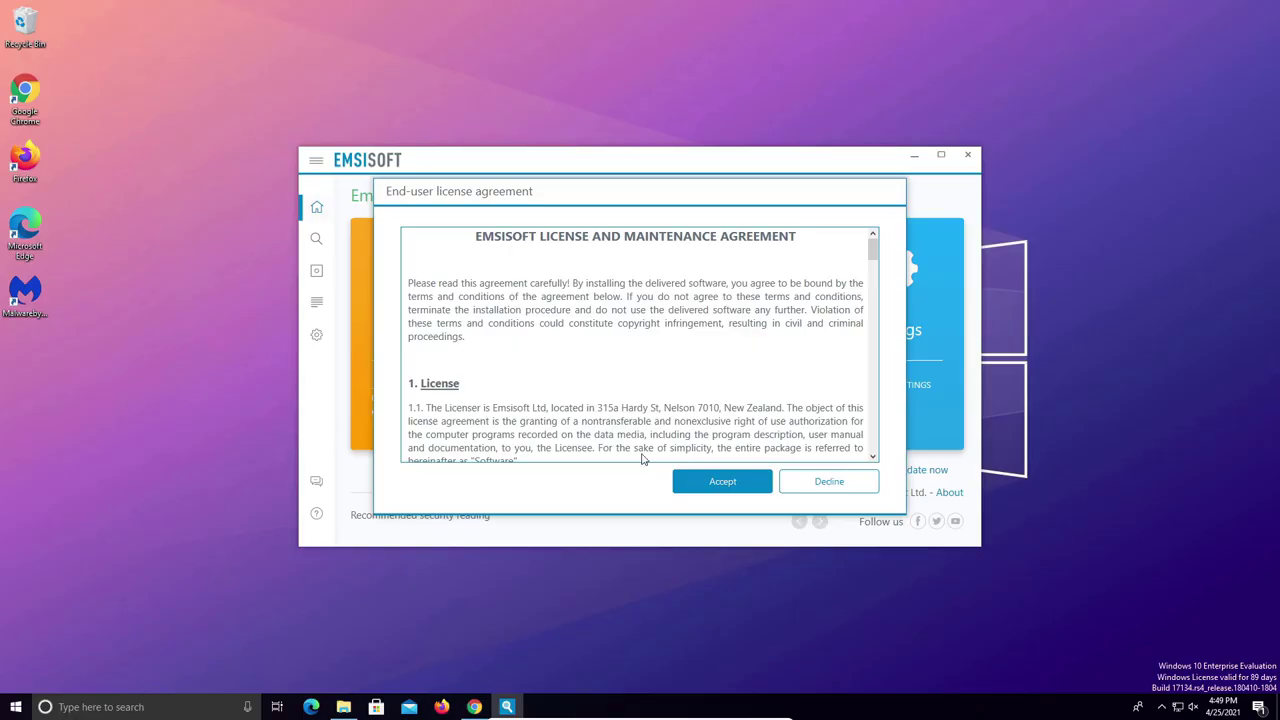
left_click(722, 484)
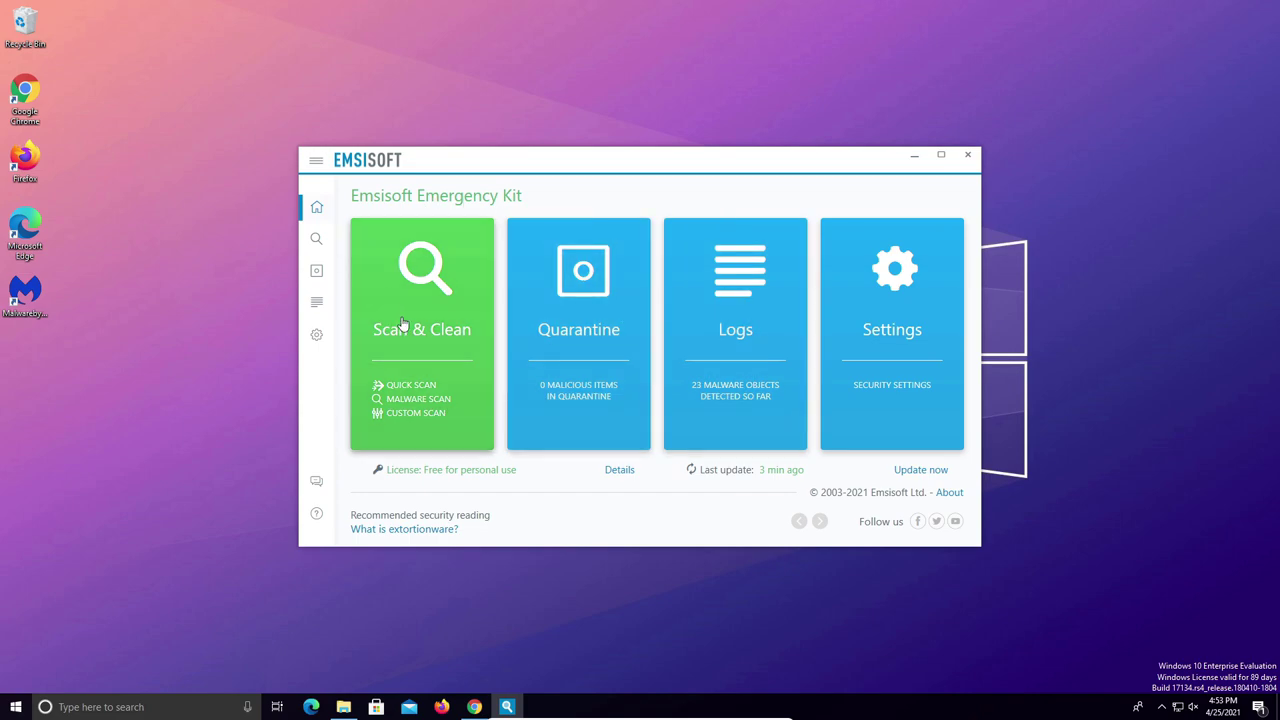
Run an Emsisoft Malware Scan, decline the protection offer and look through the list of detected items.
left_click(426, 288)
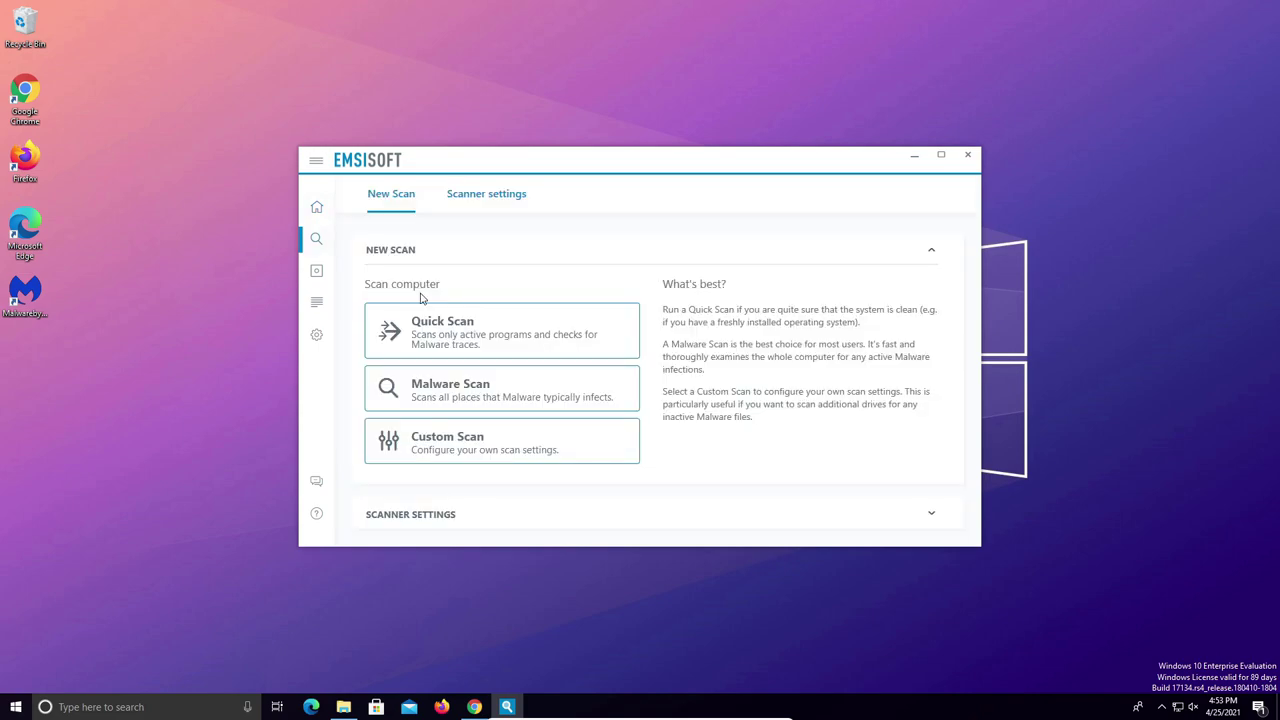
left_click(449, 395)
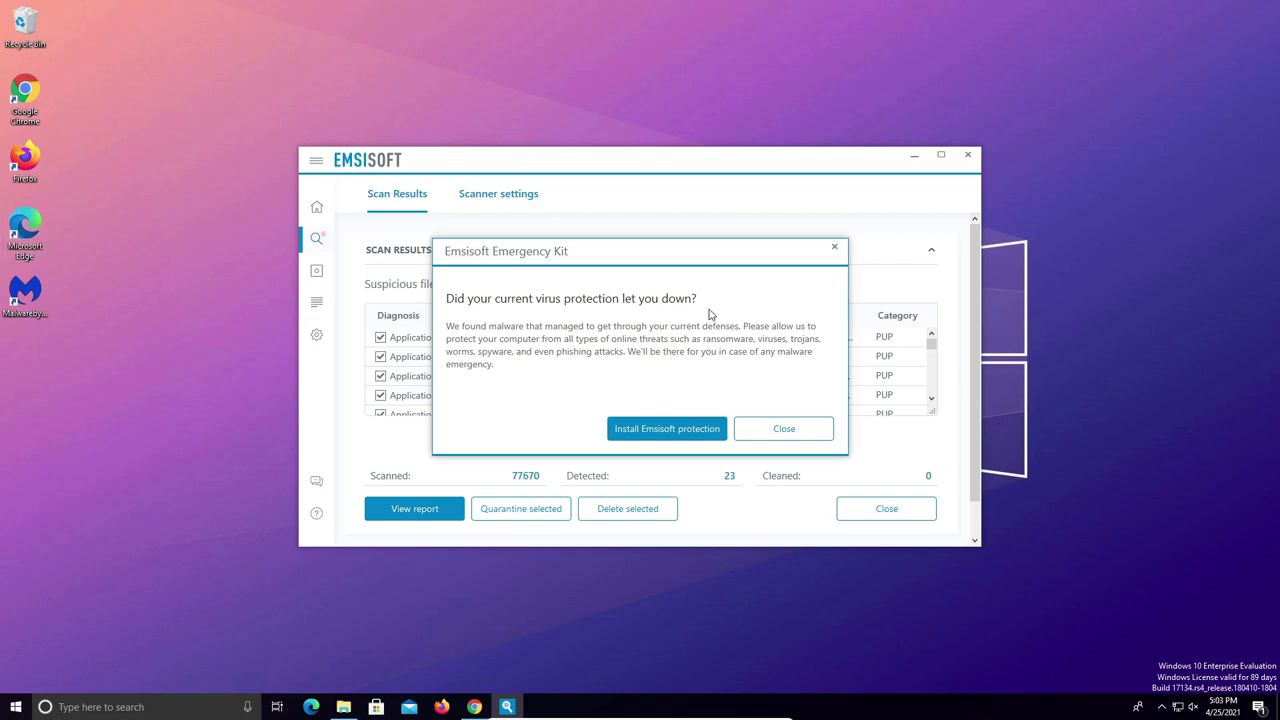
left_click(786, 432)
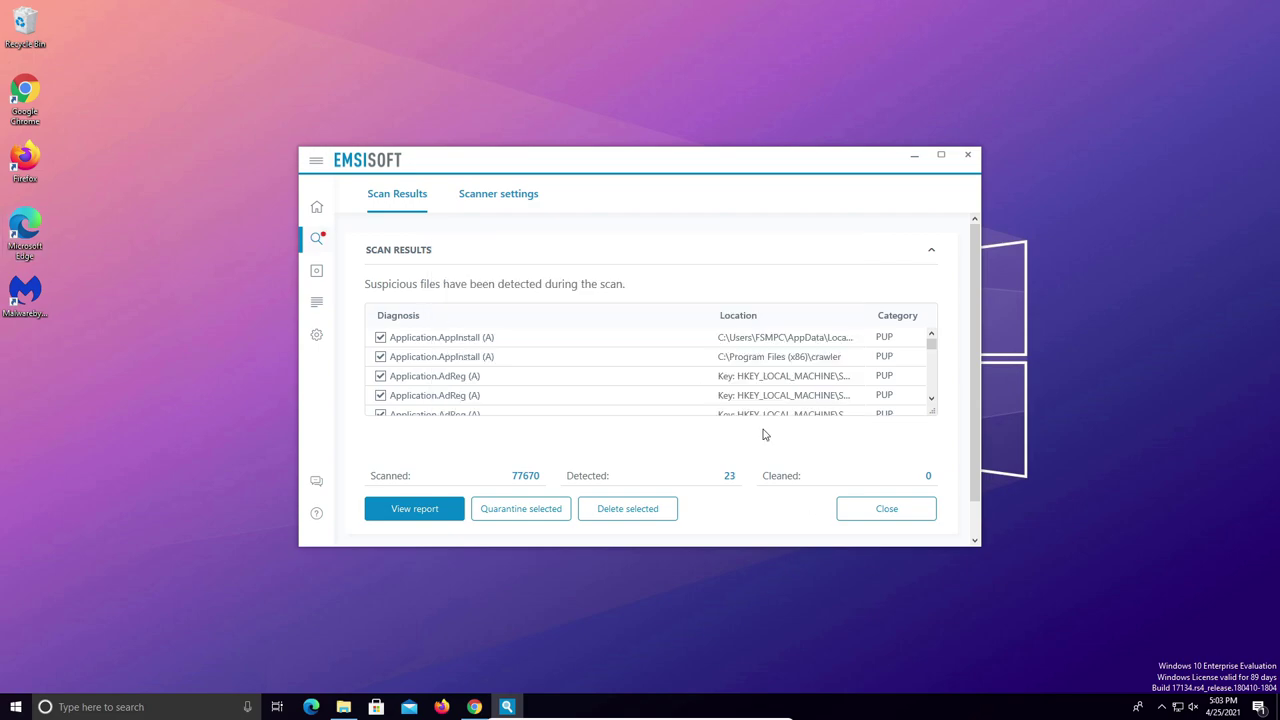
left_click_drag(931, 347, 932, 321)
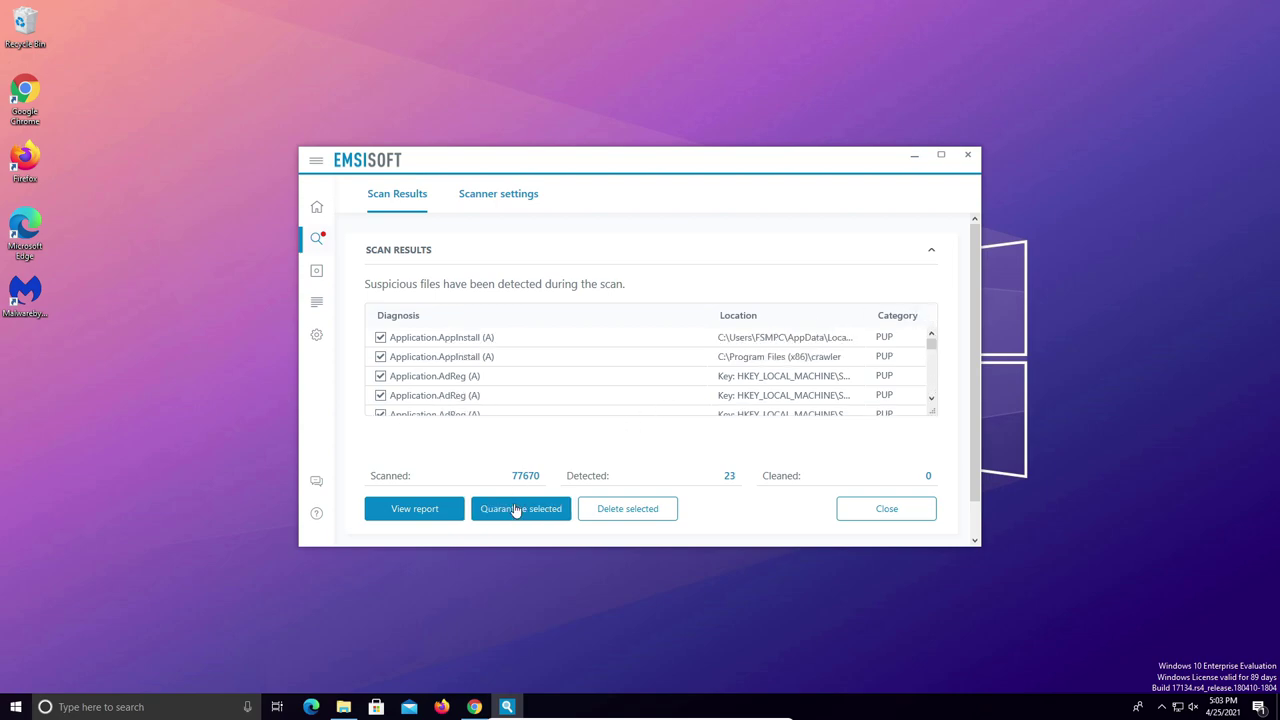
Delete all selected Emsisoft detections, confirm the permanent deletion and accept the computer restart to finish cleanup.
left_click(640, 515)
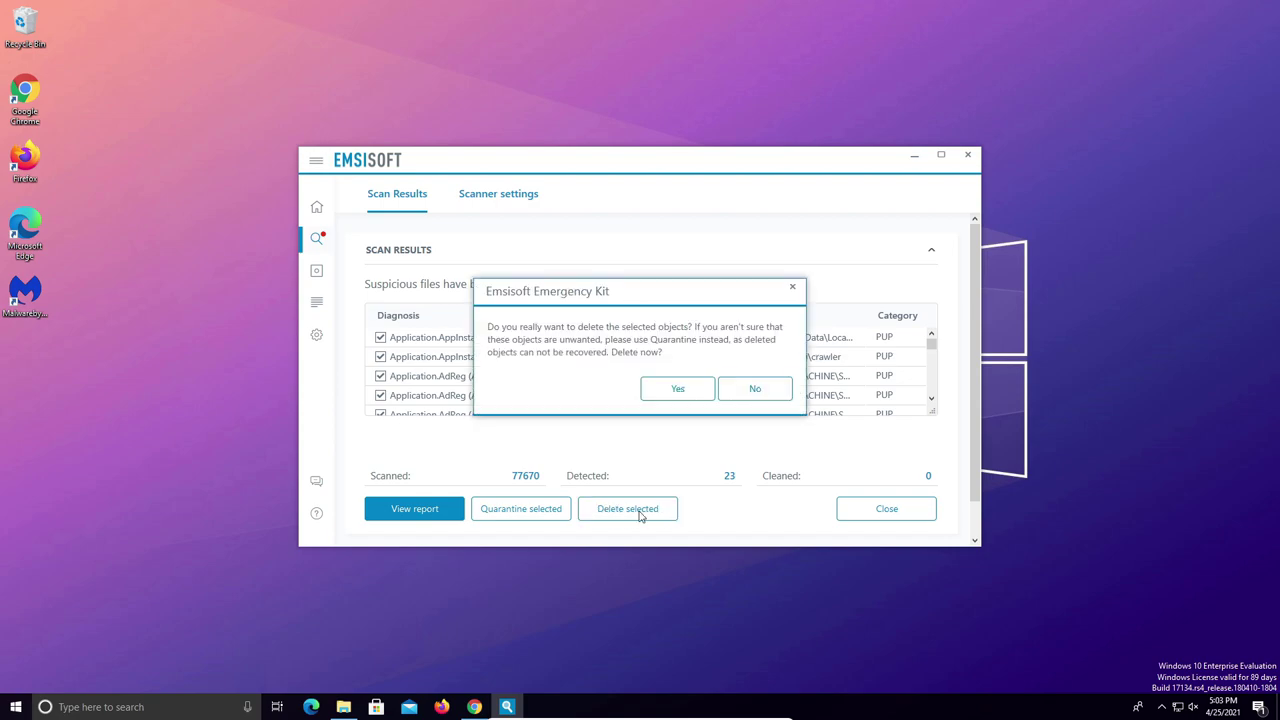
left_click(675, 390)
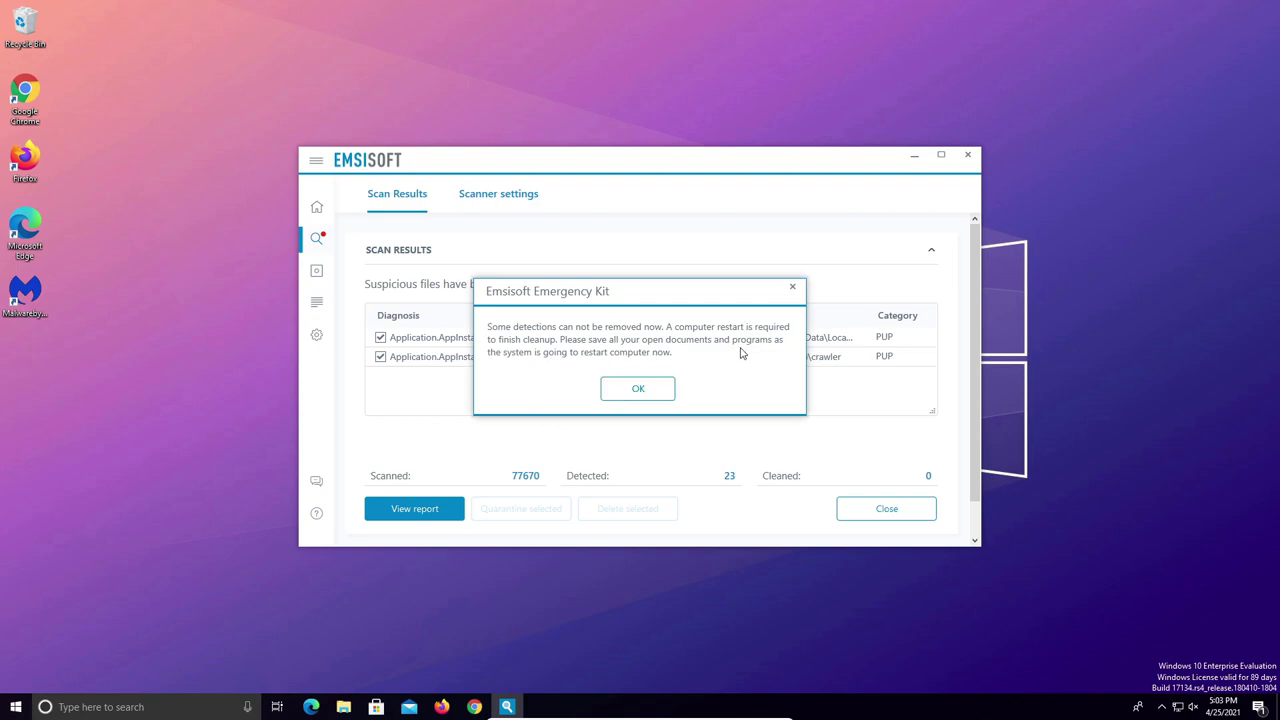
left_click(651, 389)
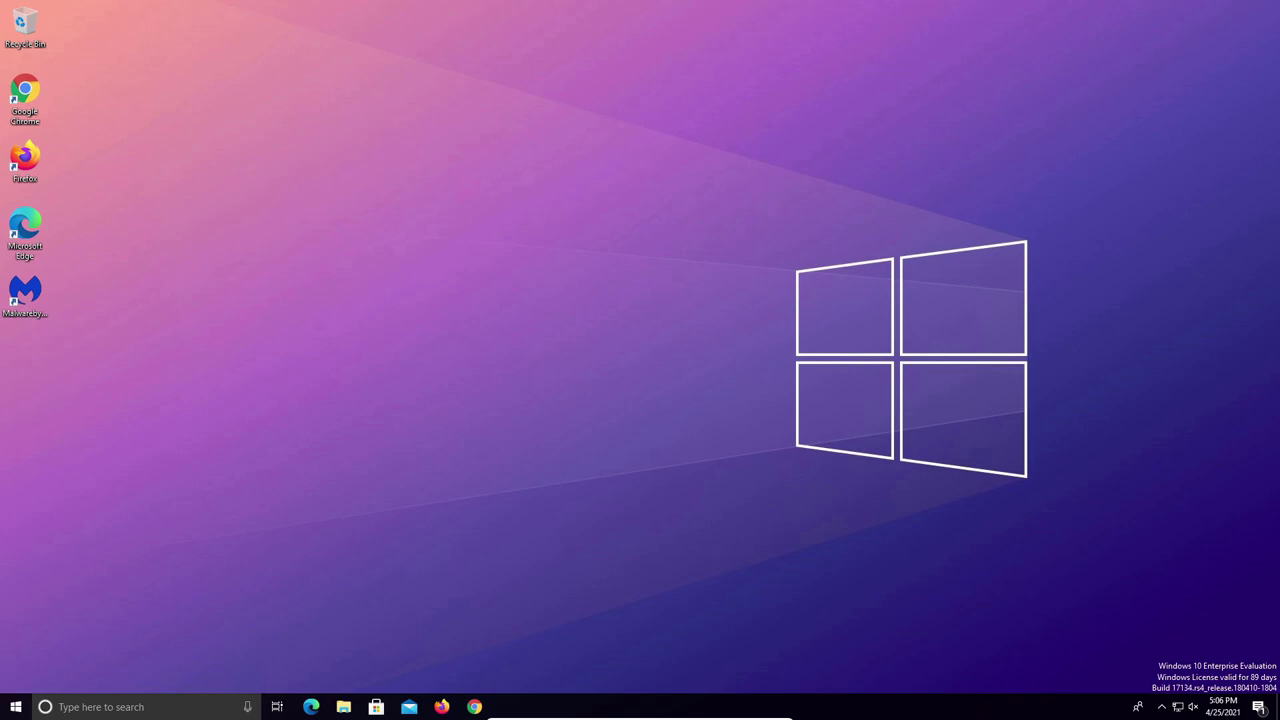
Find and open Task Manager through Windows search and show its list of startup programs.
left_click(16, 707)
left_click(86, 707)
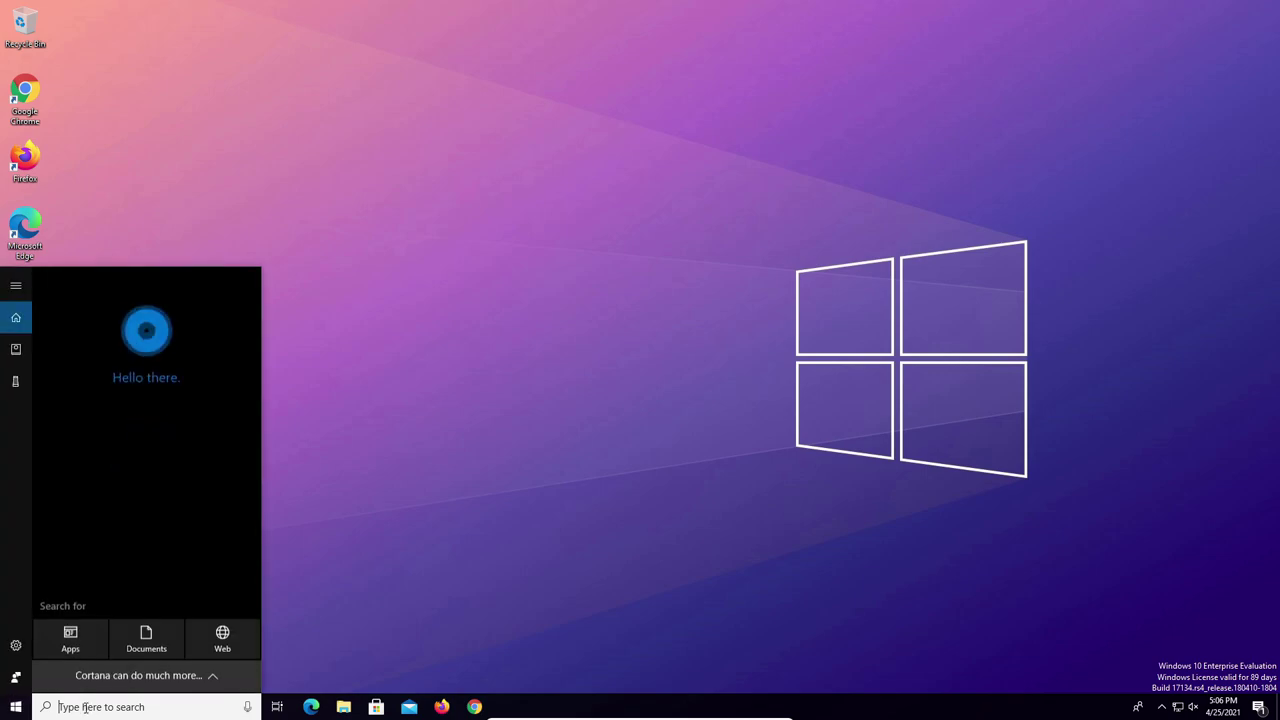
type("task manager")
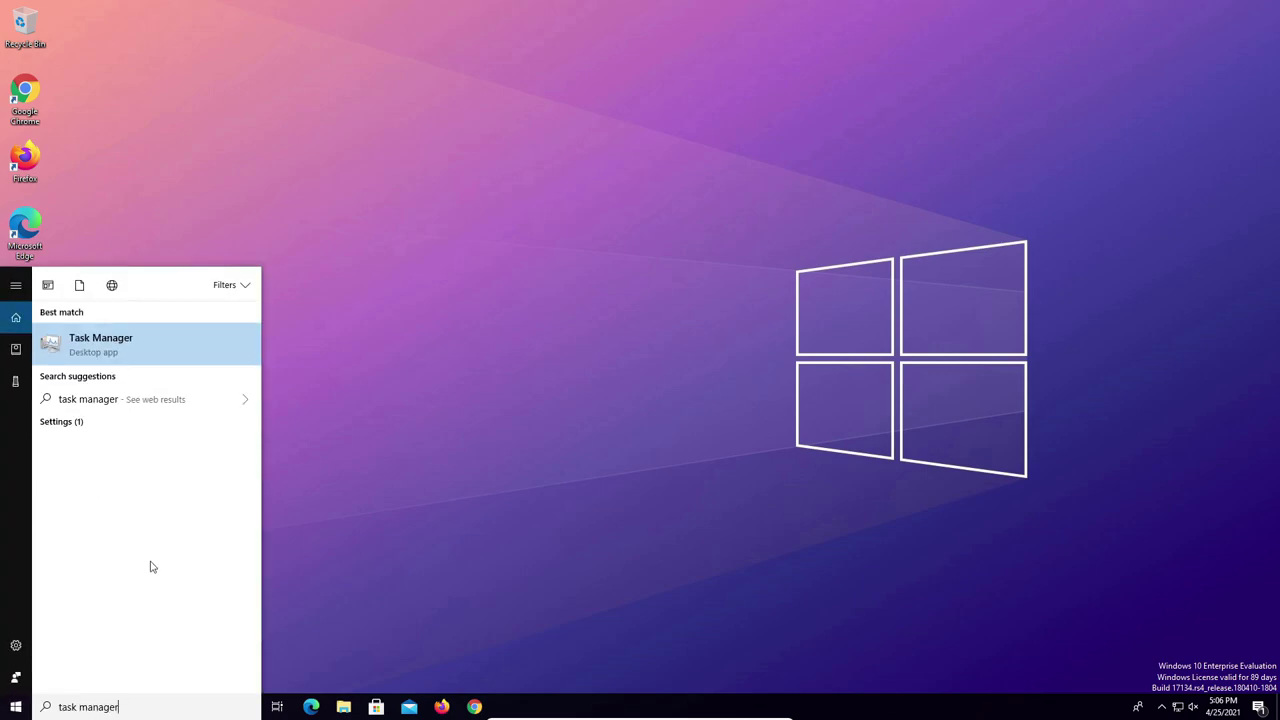
key("Return")
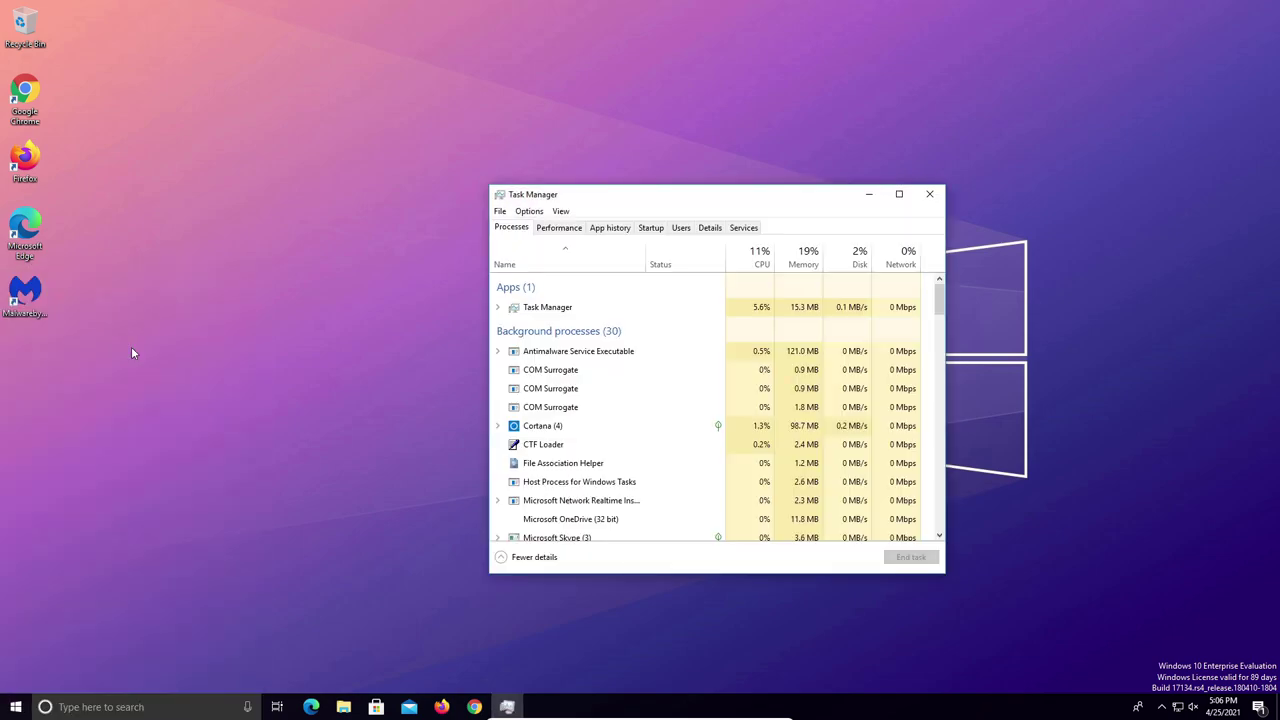
left_click(651, 229)
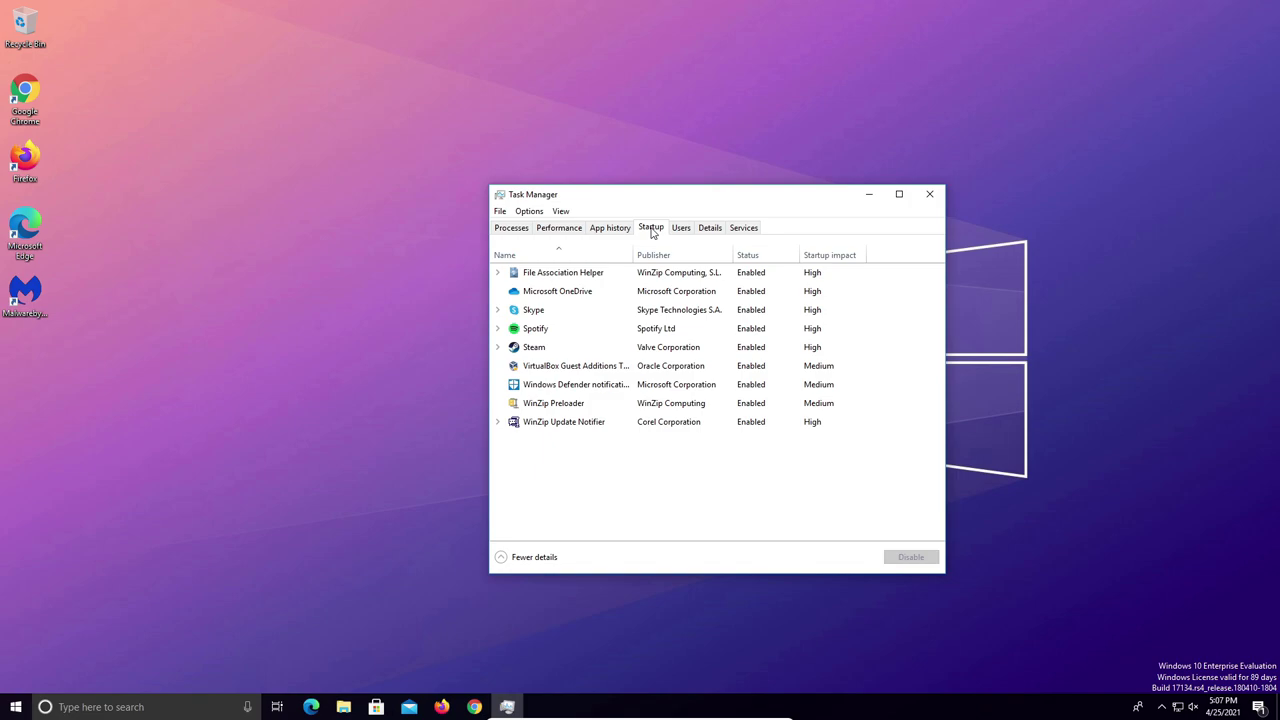
Disable File Association Helper and Microsoft OneDrive from running at startup.
right_click(758, 272)
left_click(774, 301)
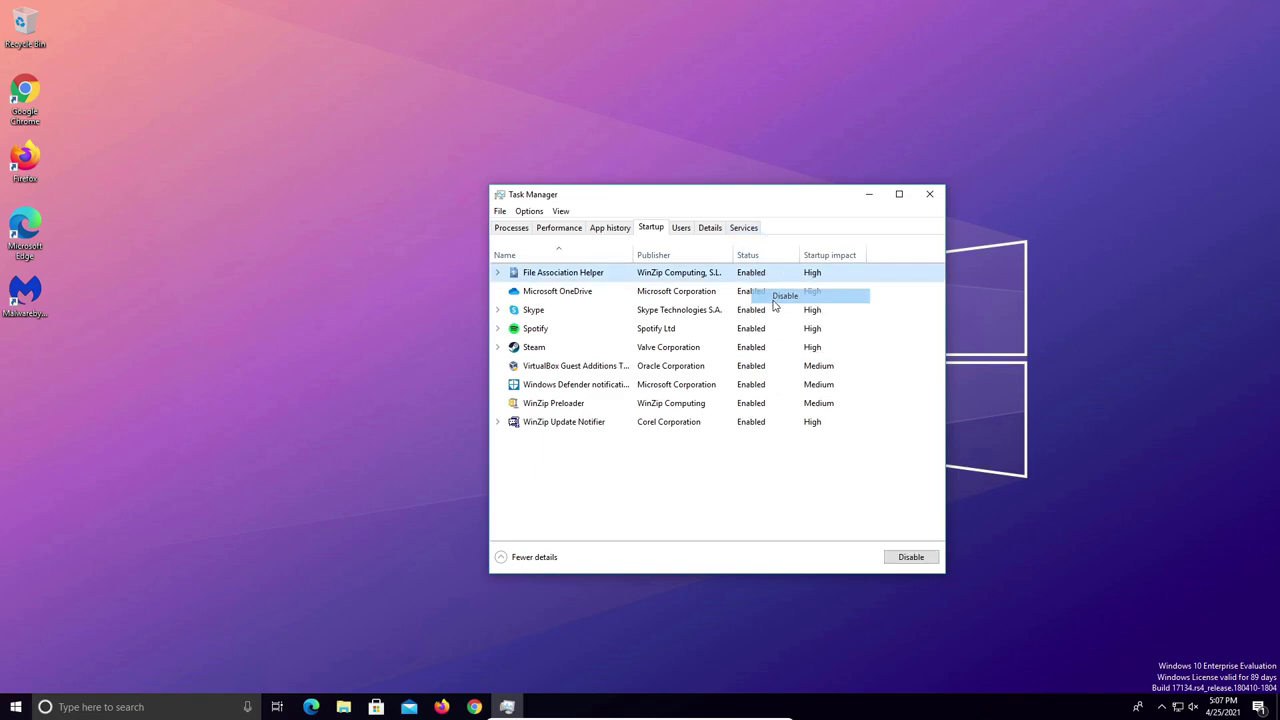
right_click(748, 291)
left_click(768, 302)
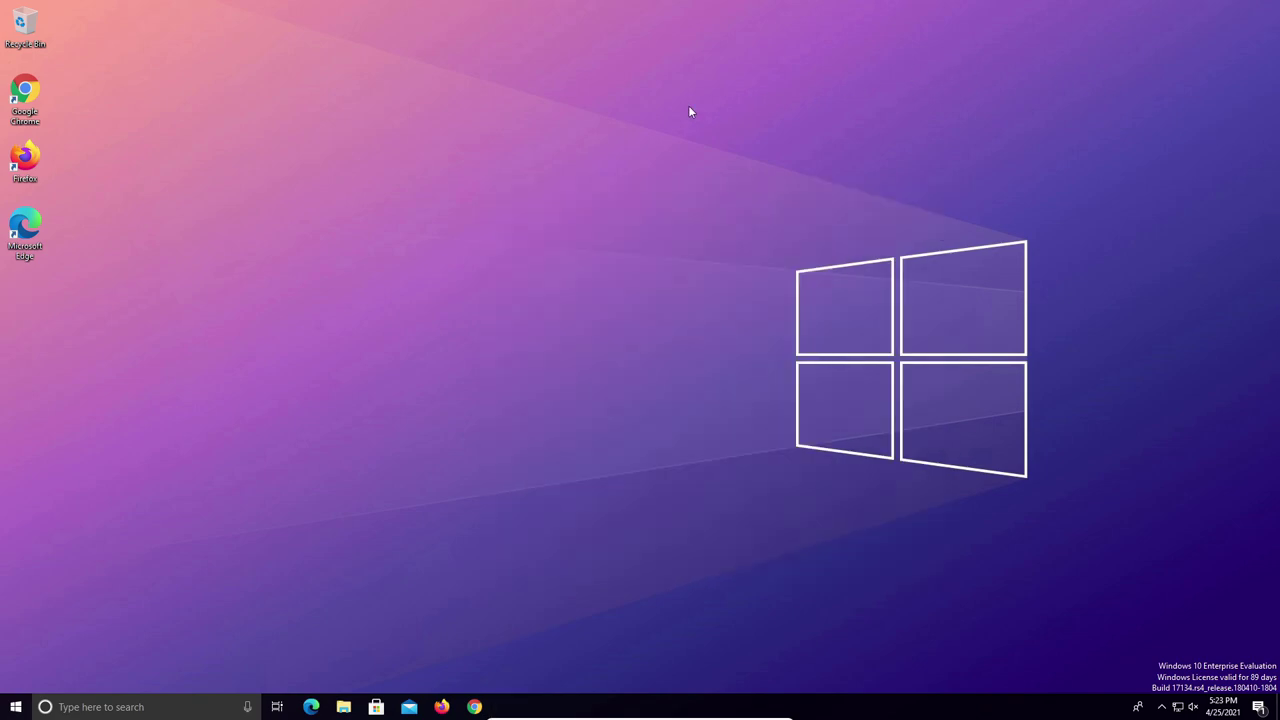
Open Windows Settings and go to the Background apps page of the privacy settings.
left_click(16, 706)
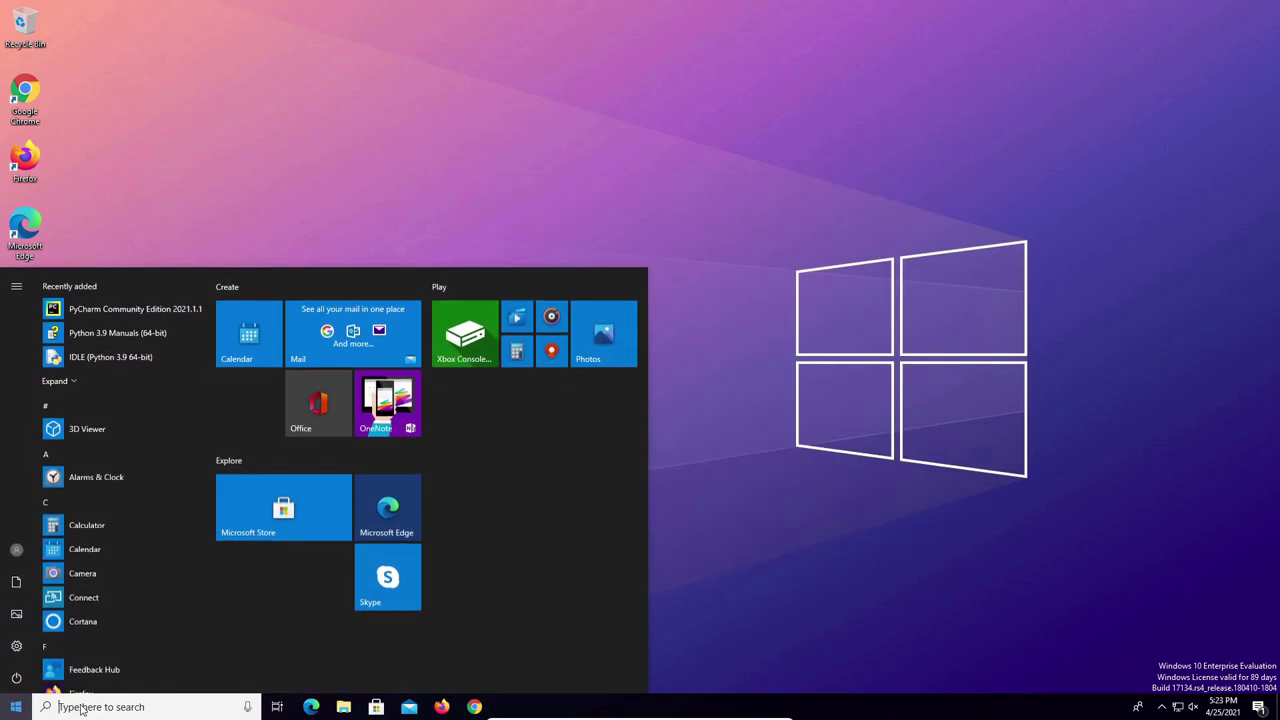
left_click(80, 708)
type("settings")
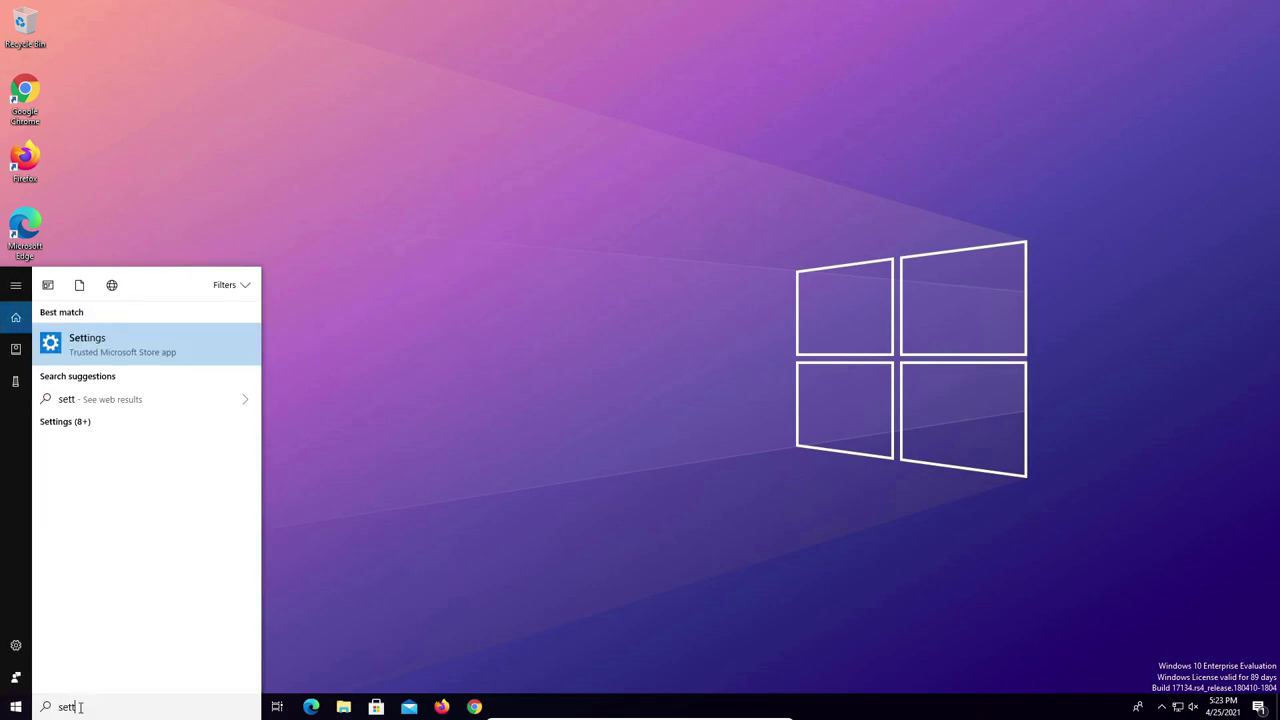
left_click(91, 356)
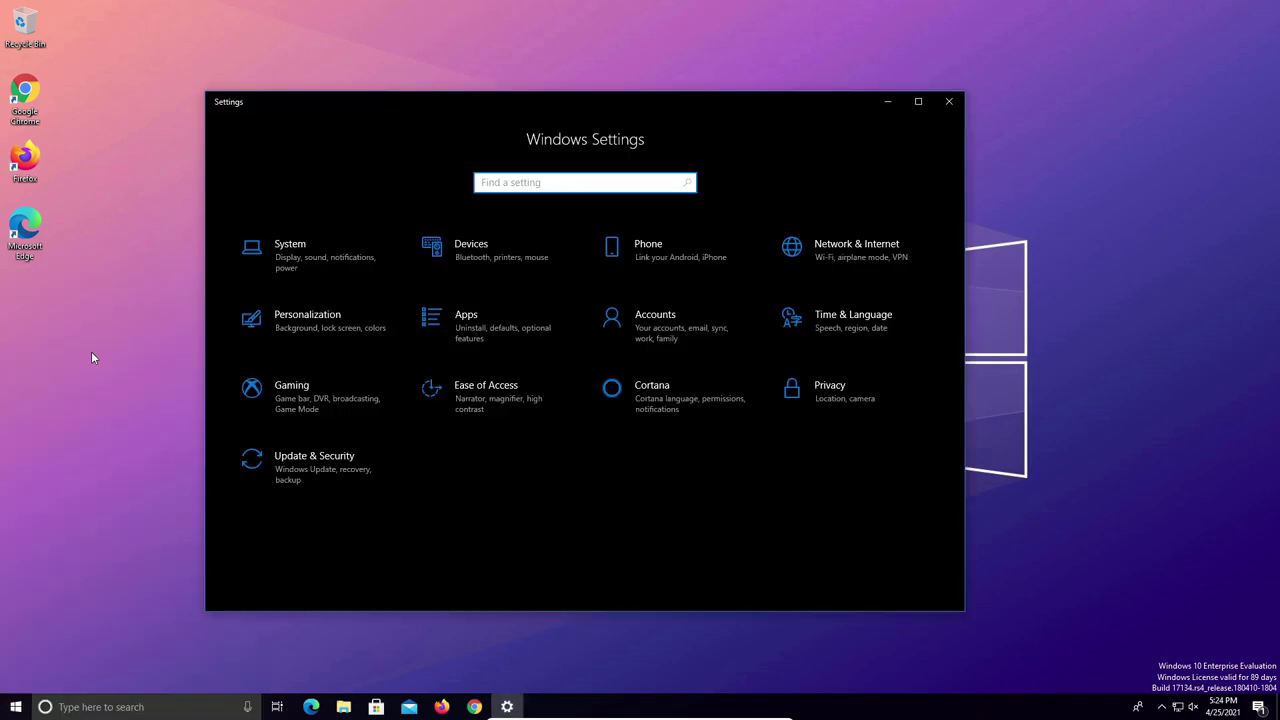
left_click(847, 395)
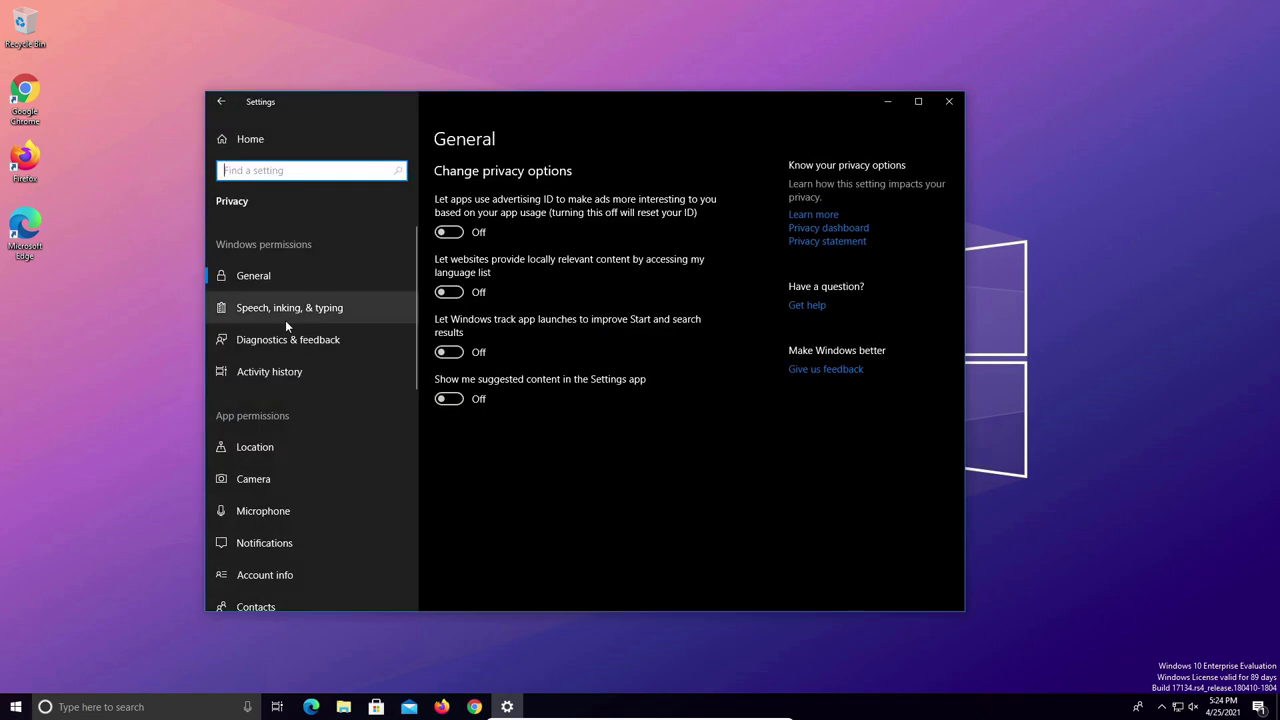
scroll(285, 322, "down", 5)
scroll(285, 320, "down", 3)
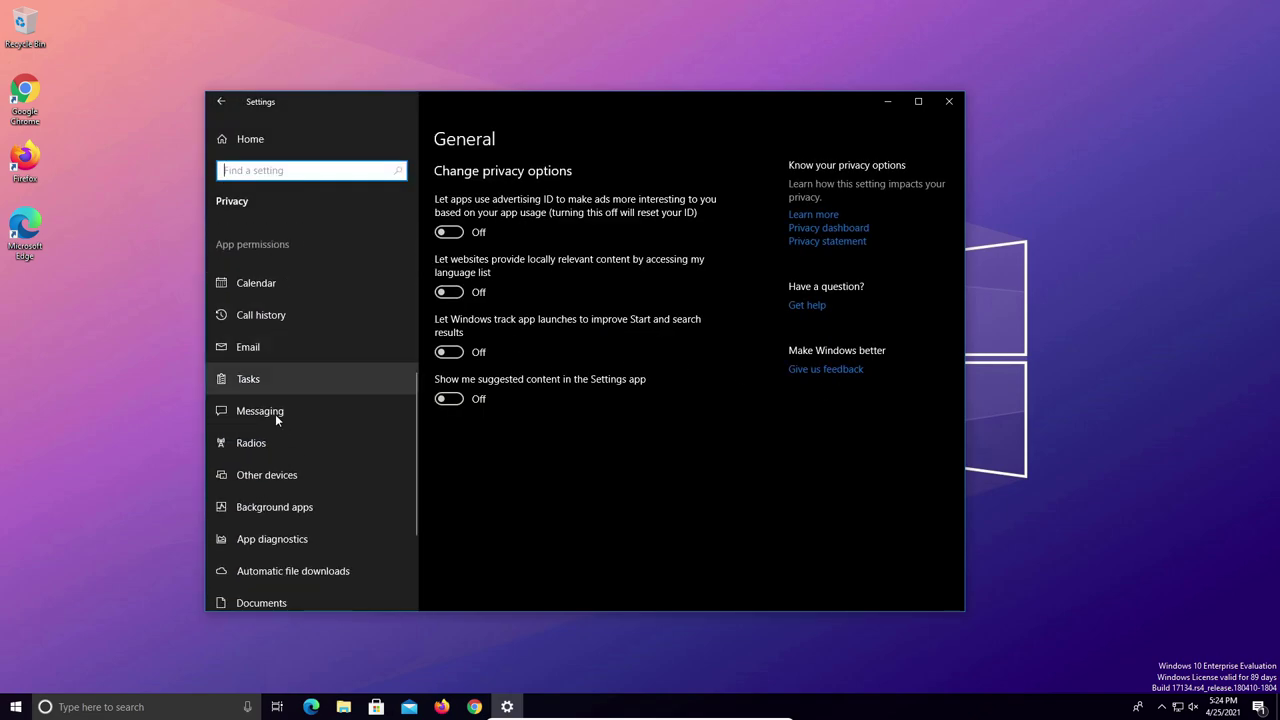
left_click(280, 510)
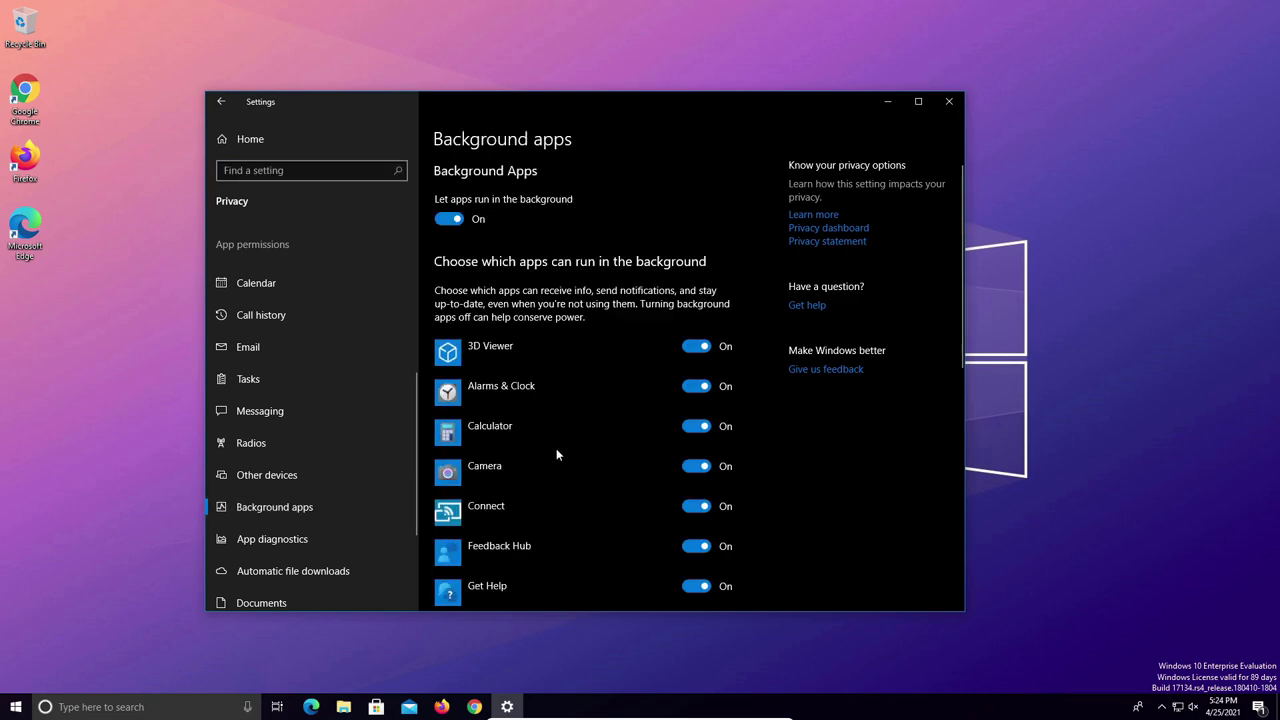
Turn off background running for the individual apps from 3D Viewer through Maps while reviewing the app list.
scroll(600, 385, "down", 8)
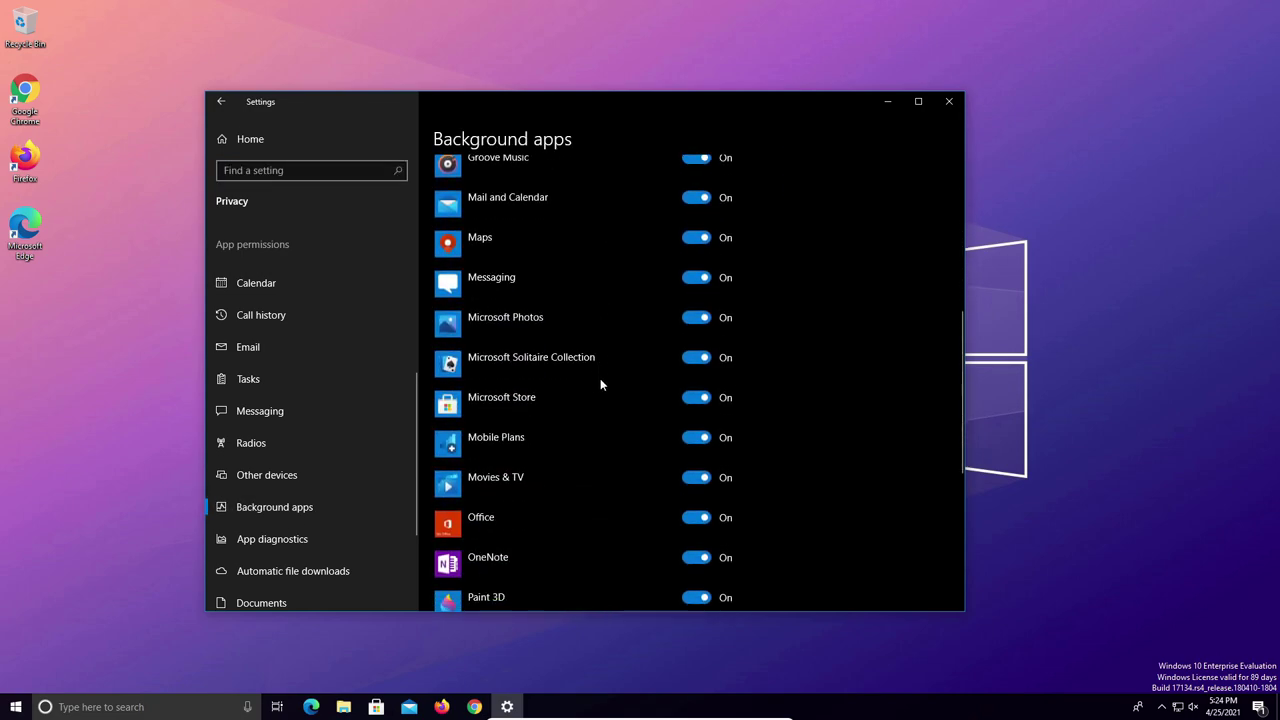
scroll(600, 385, "up", 5)
scroll(600, 385, "up", 4)
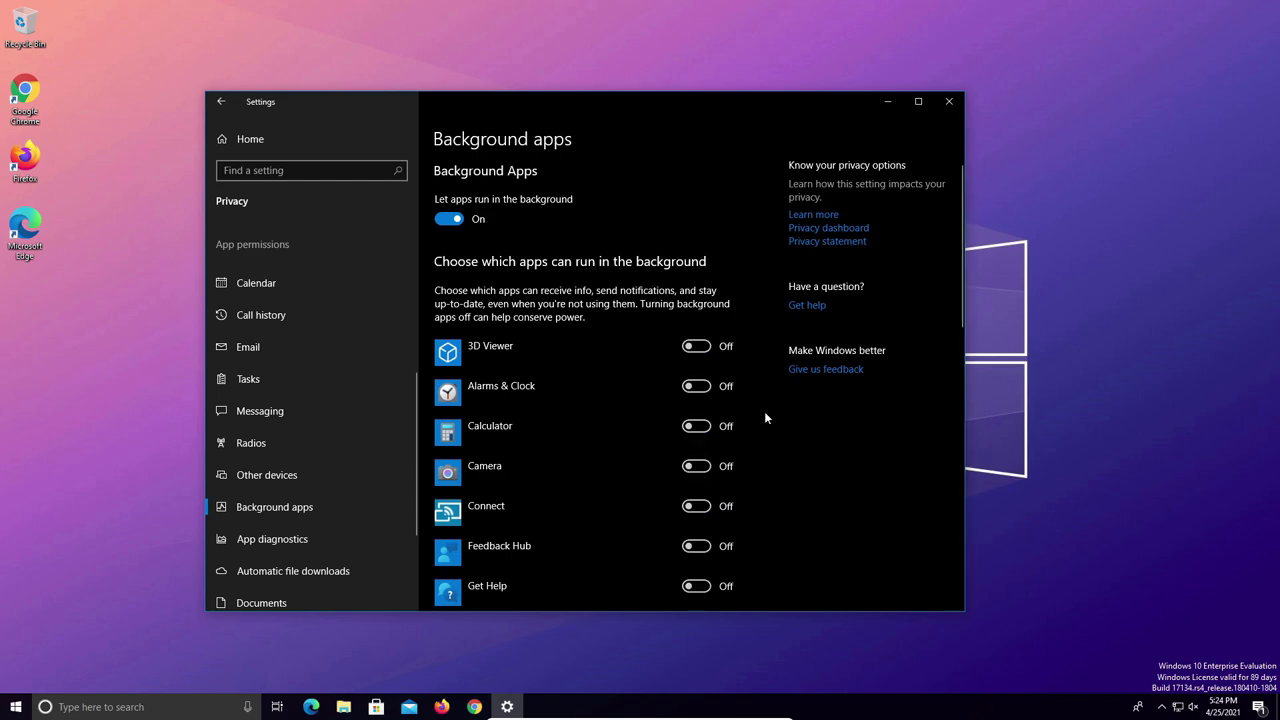
scroll(764, 418, "down", 4)
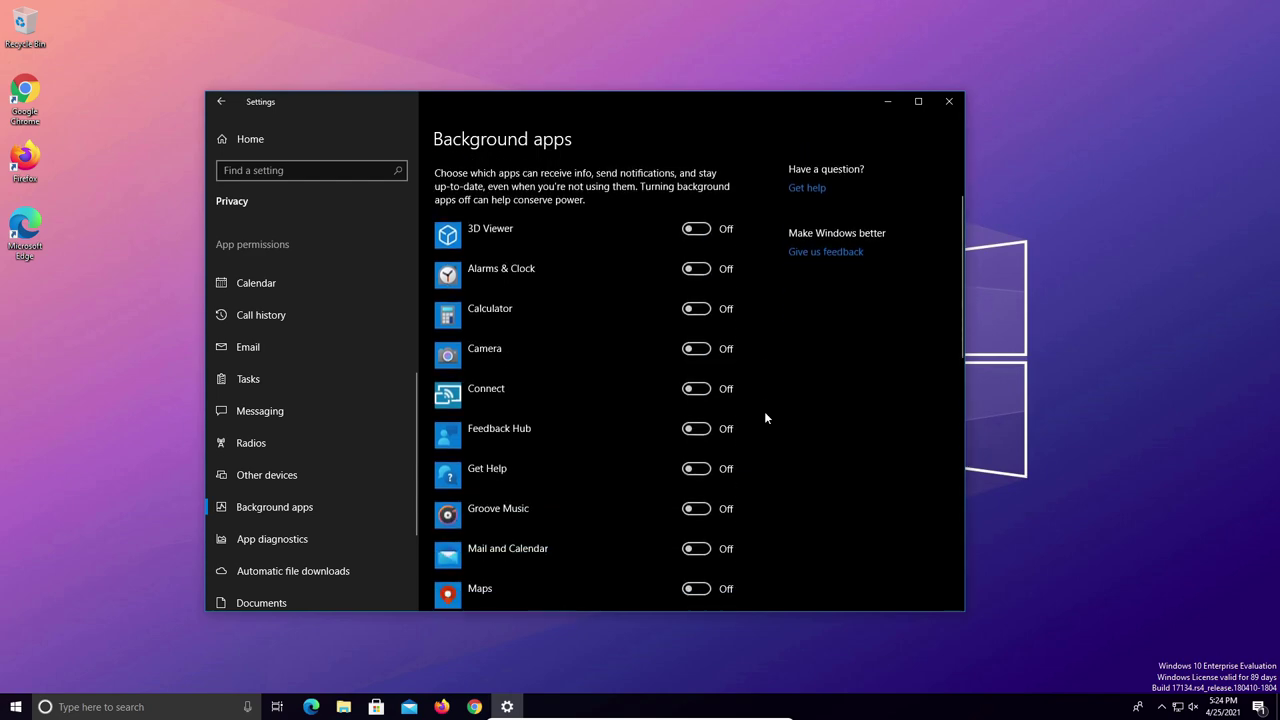
scroll(764, 418, "down", 5)
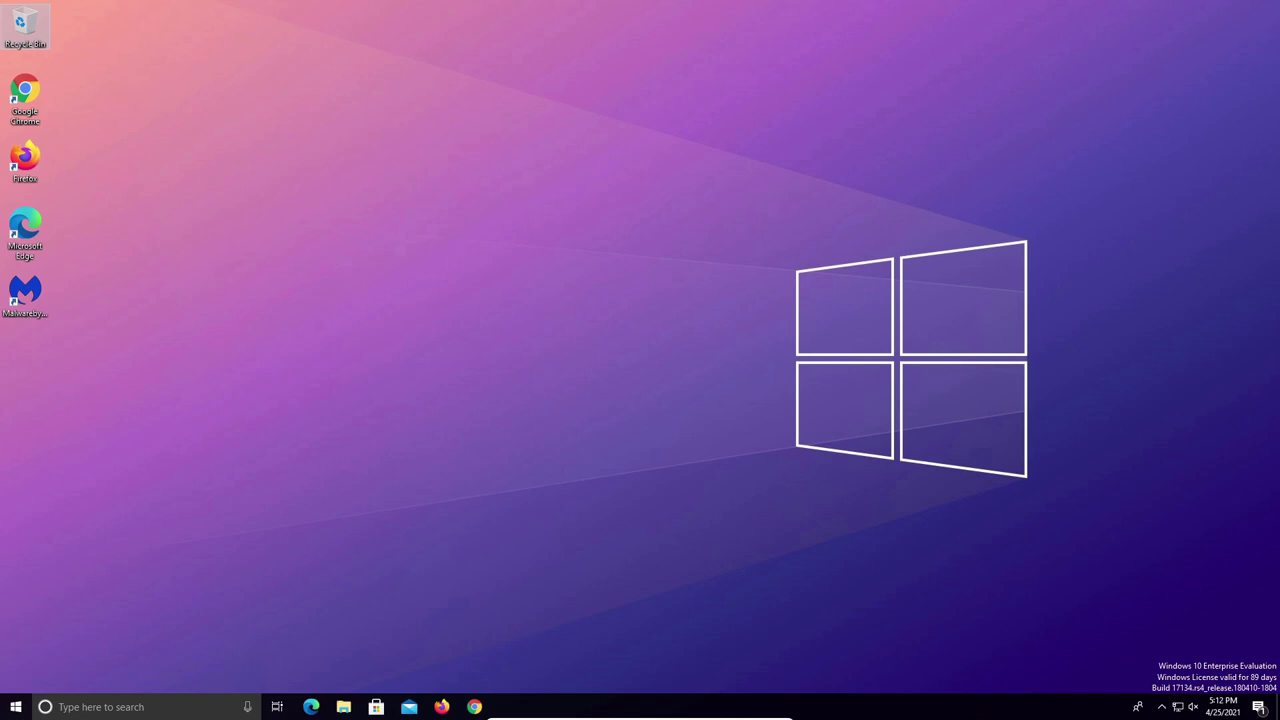
Open the Programs and Features list in Control Panel and select Malwarebytes version 4.3.0.98.
left_click(16, 707)
left_click(91, 707)
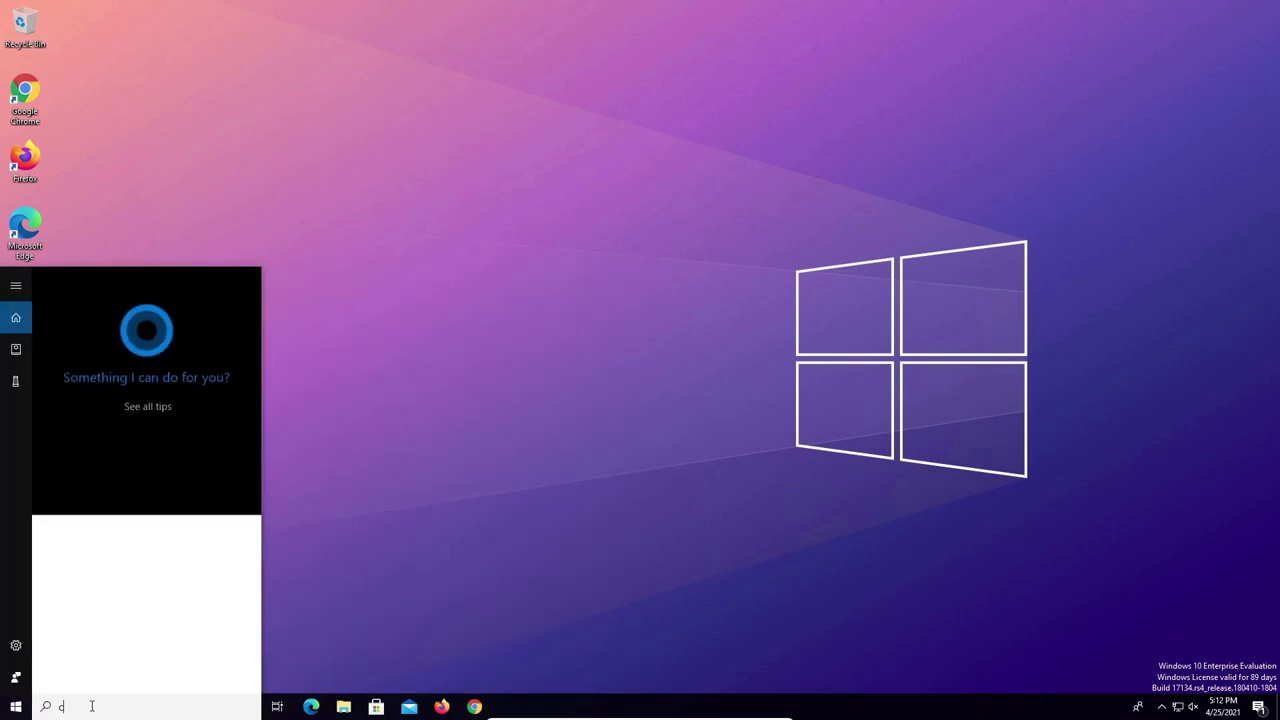
type("control panel")
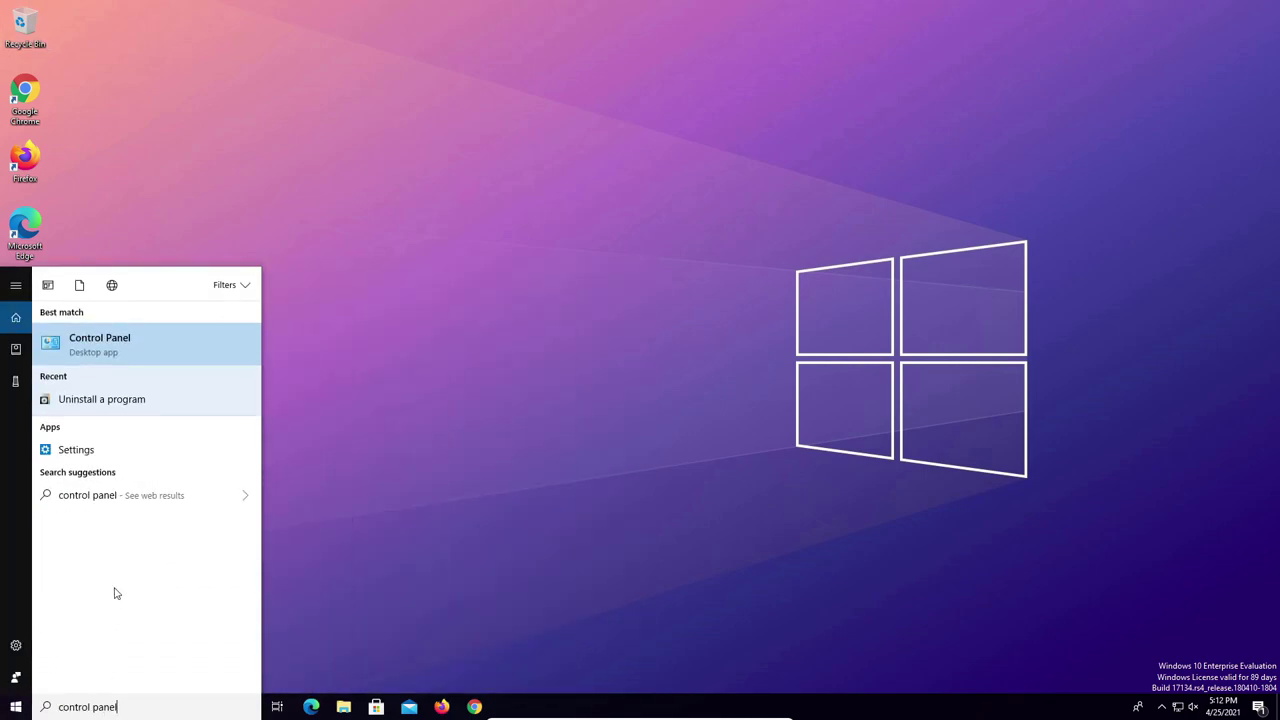
left_click(116, 348)
left_click(488, 391)
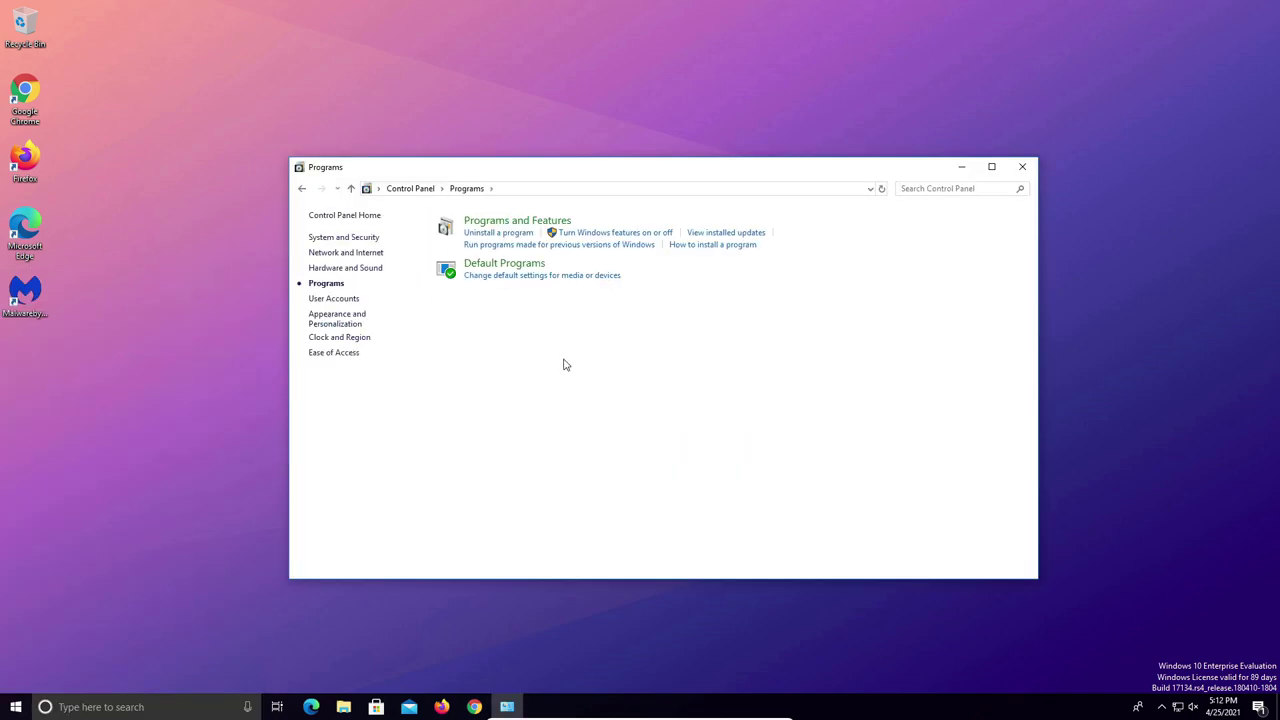
left_click(500, 222)
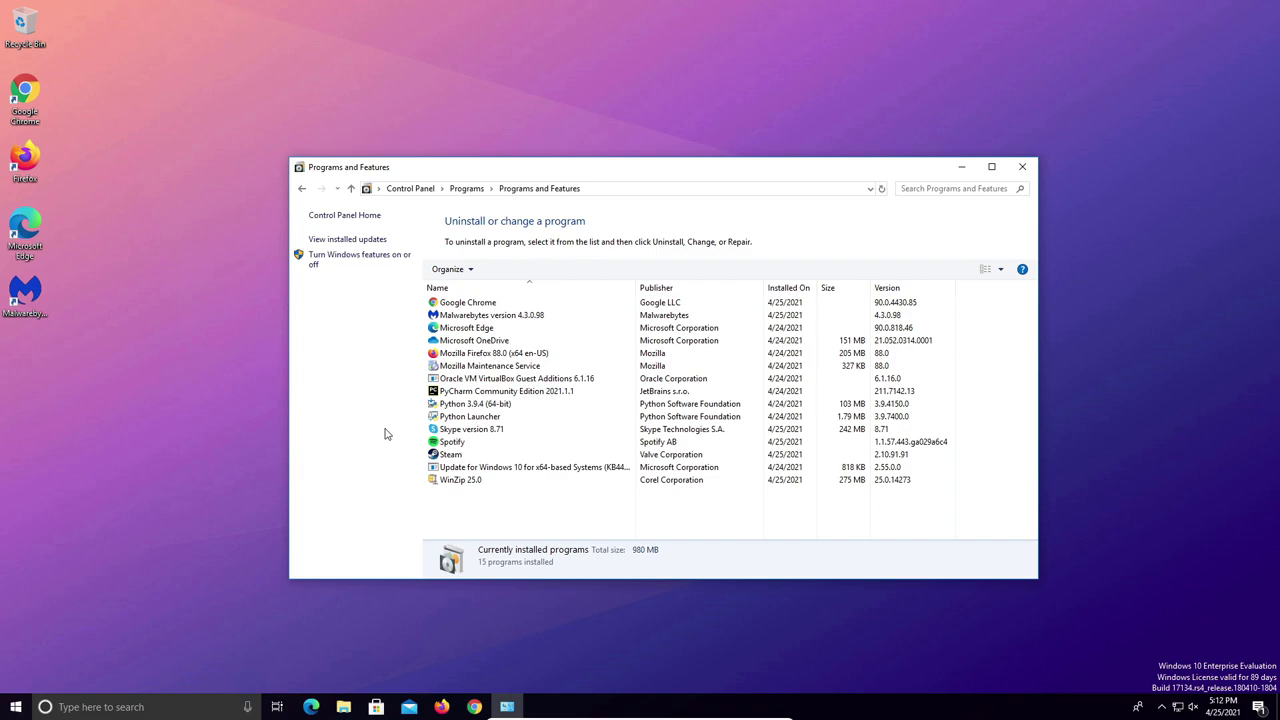
left_click(460, 316)
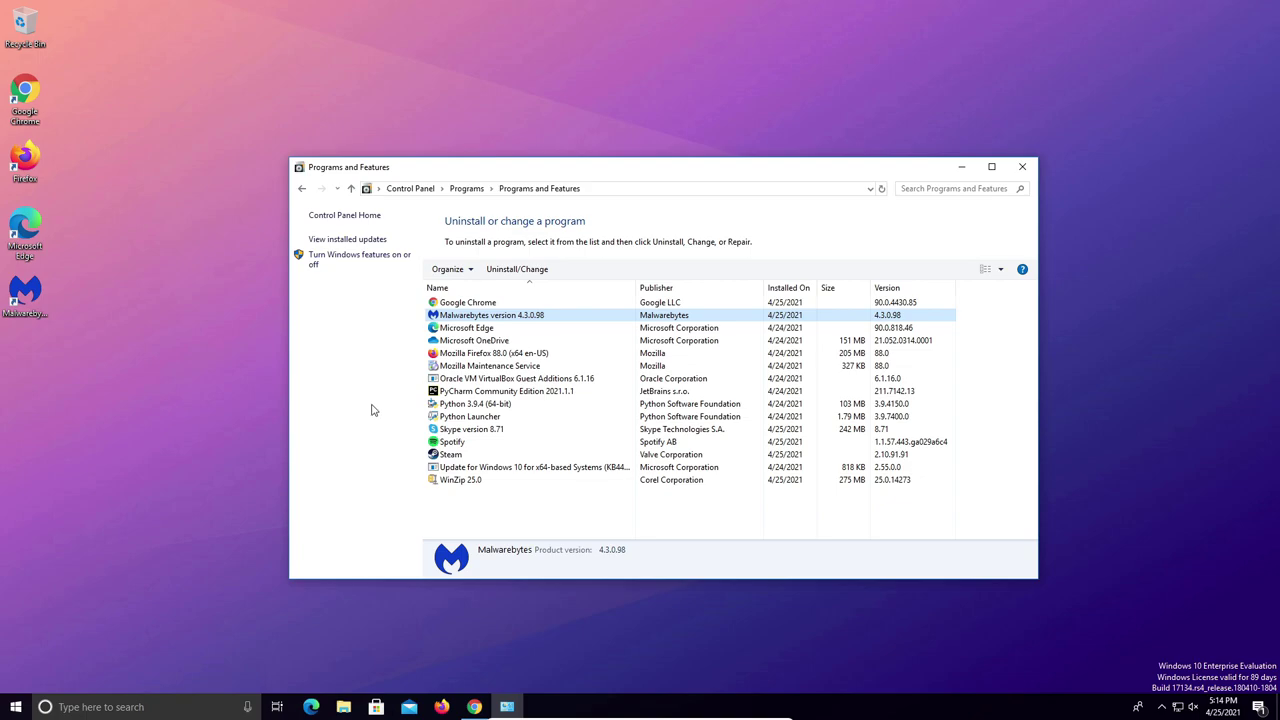
Switch to Chrome and look through the shouldiremoveit.com home page for information on unwanted programs.
left_click(475, 707)
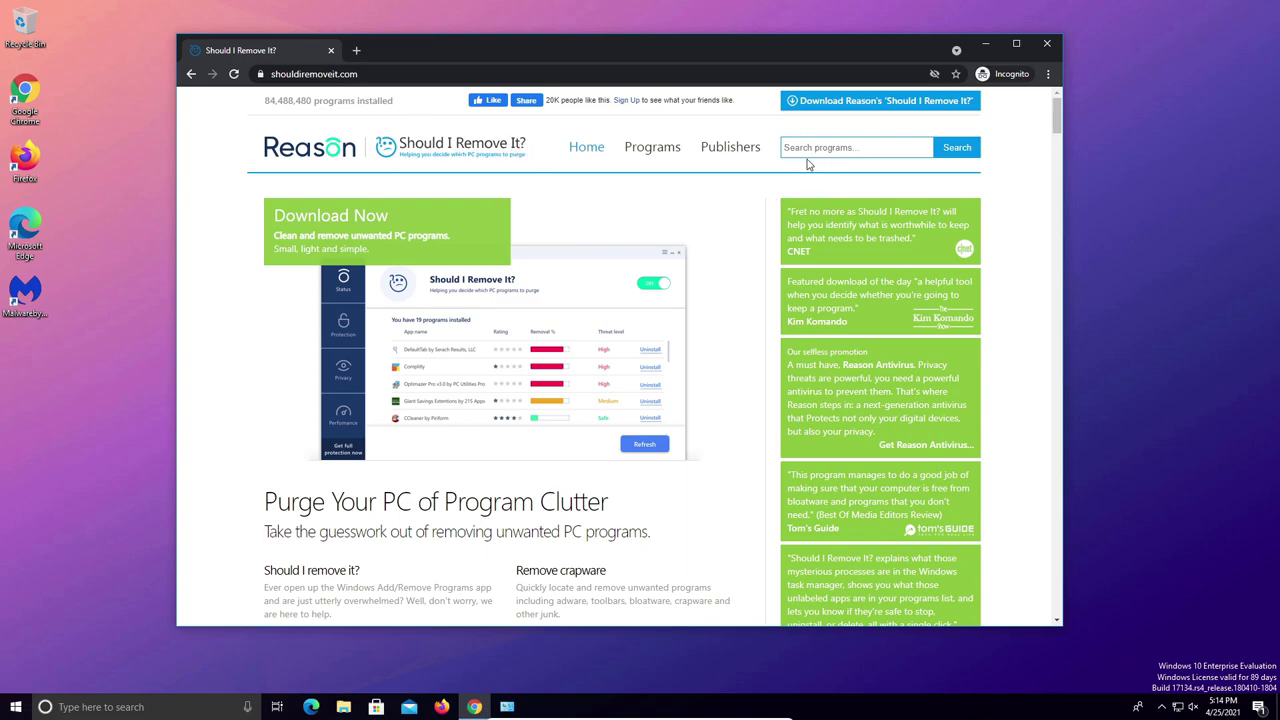
scroll(716, 318, "down", 3)
scroll(716, 318, "down", 10)
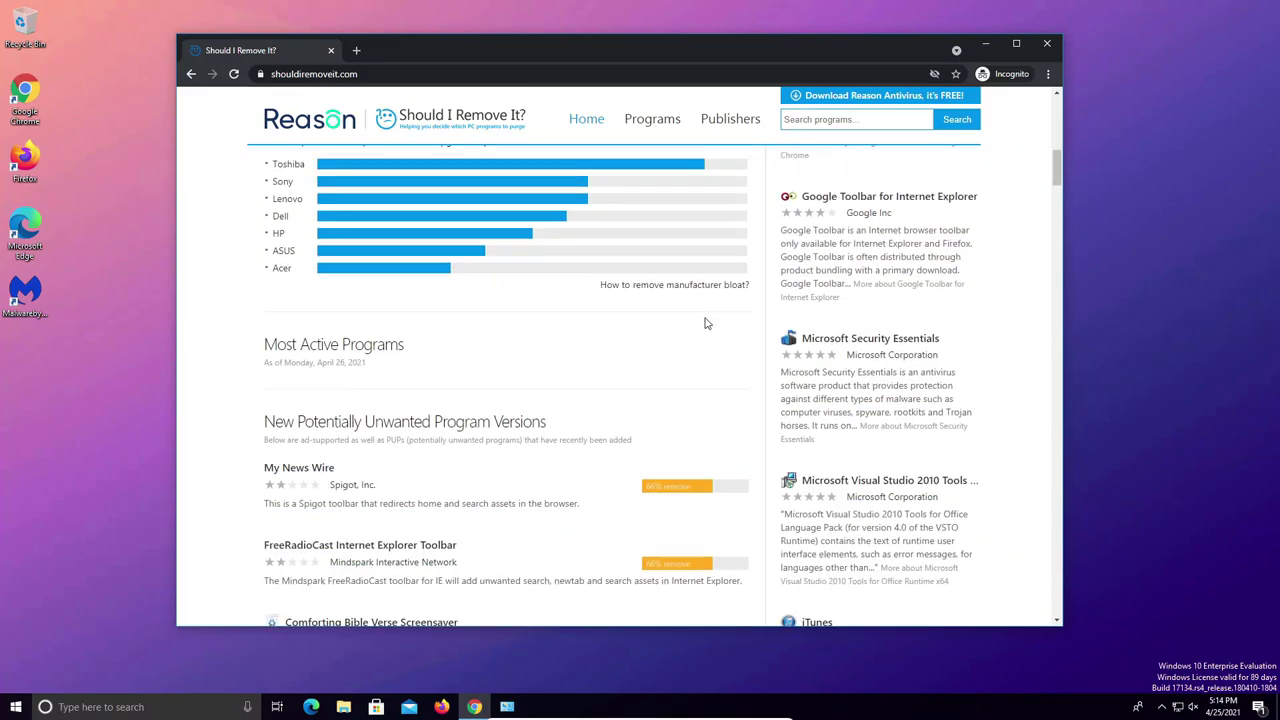
scroll(655, 325, "down", 3)
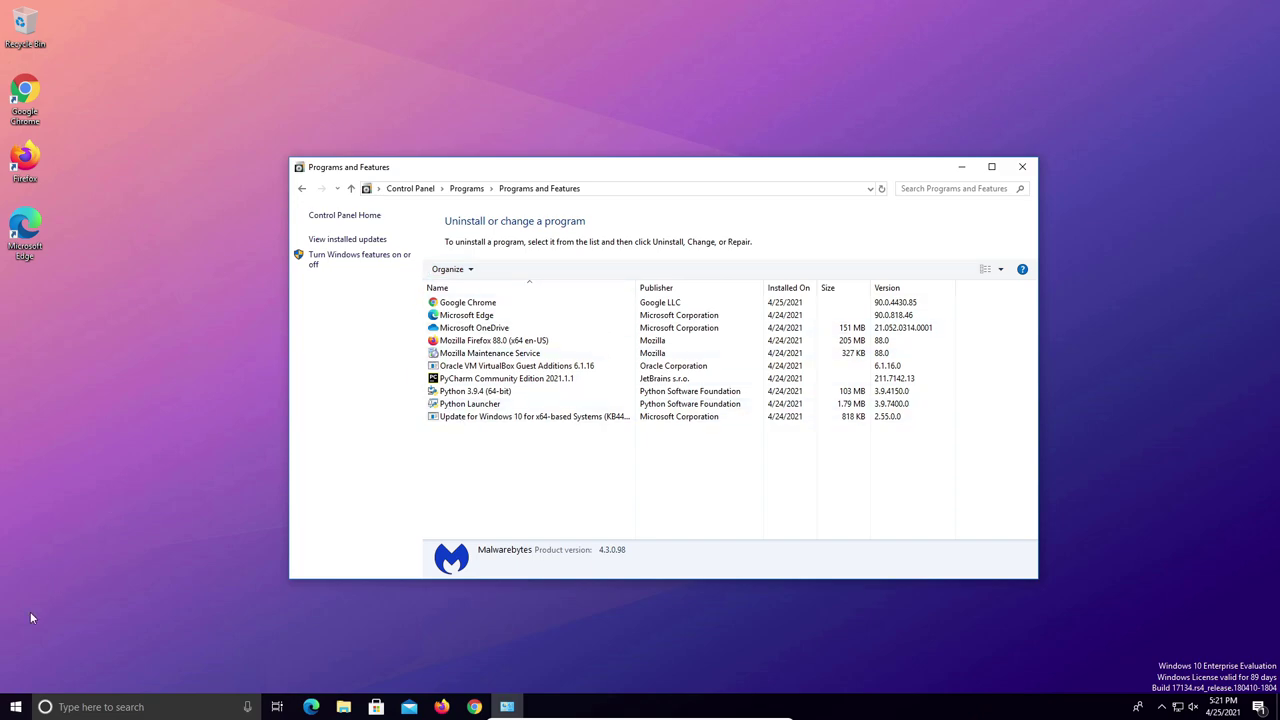
Open Apps & features in Windows Settings and look through the installed apps for unwanted ones.
left_click(14, 710)
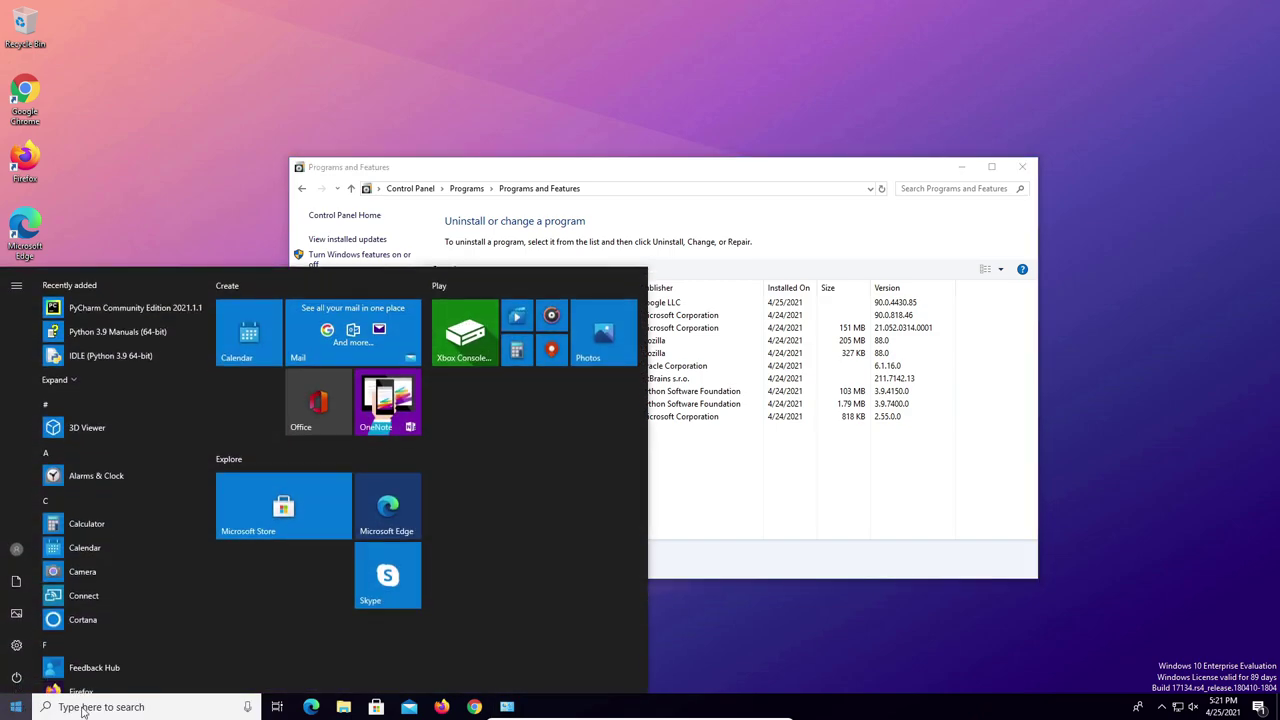
type("settings")
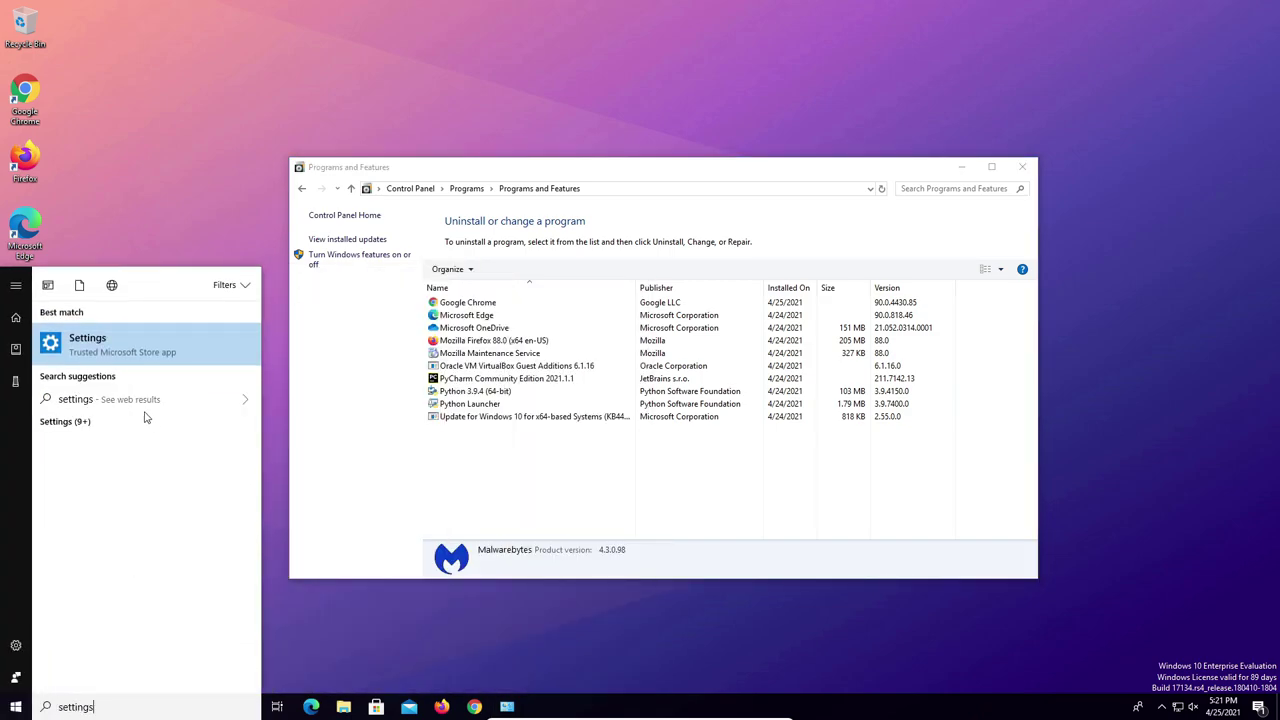
left_click(112, 348)
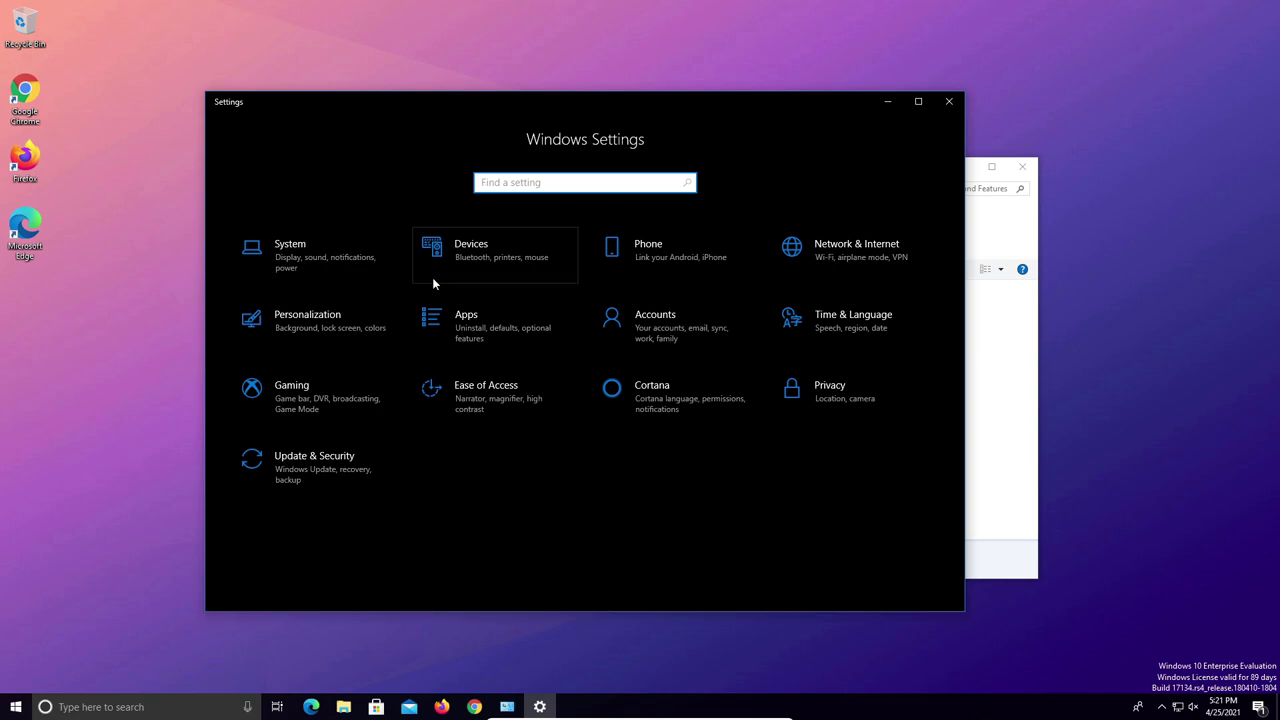
left_click(480, 322)
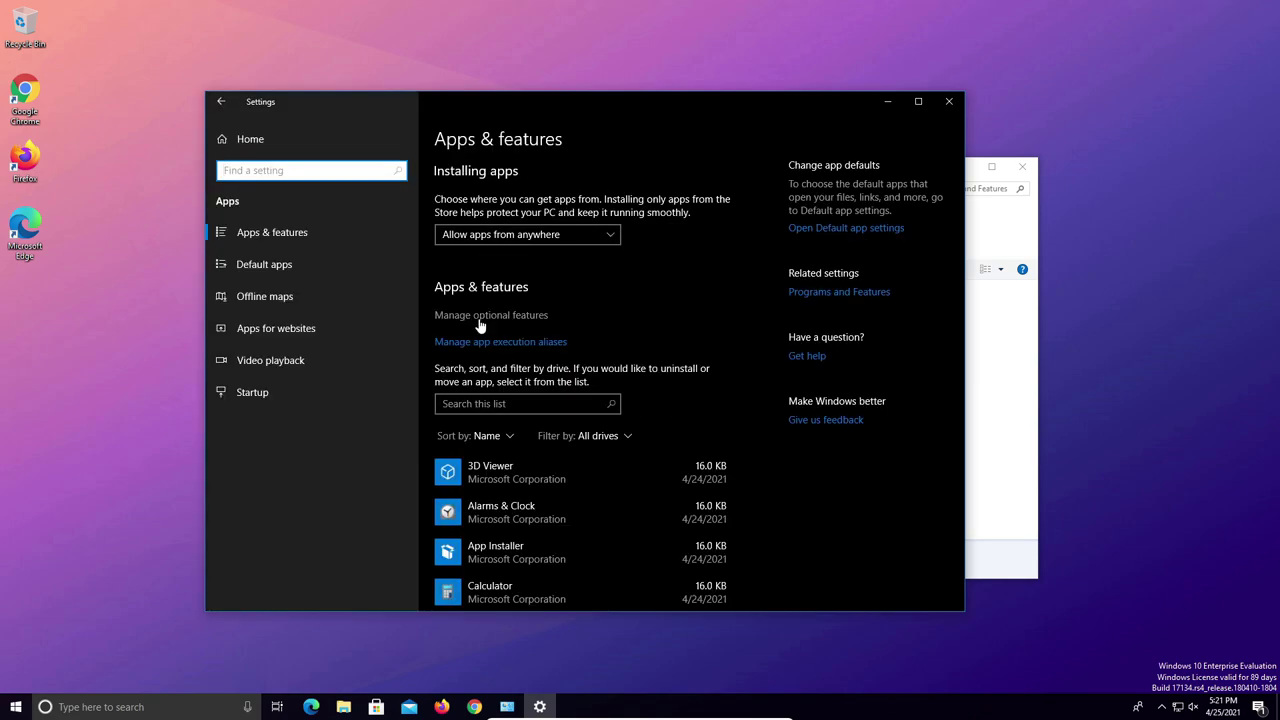
scroll(689, 359, "down", 5)
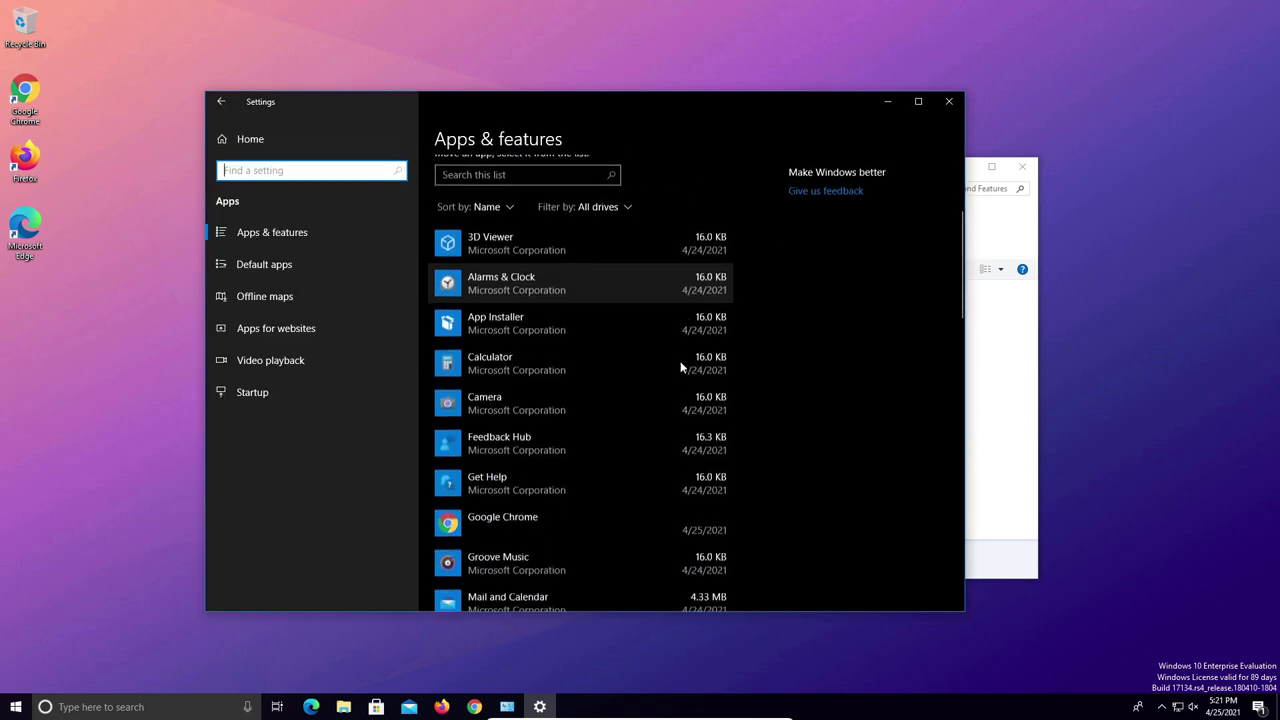
scroll(652, 365, "down", 3)
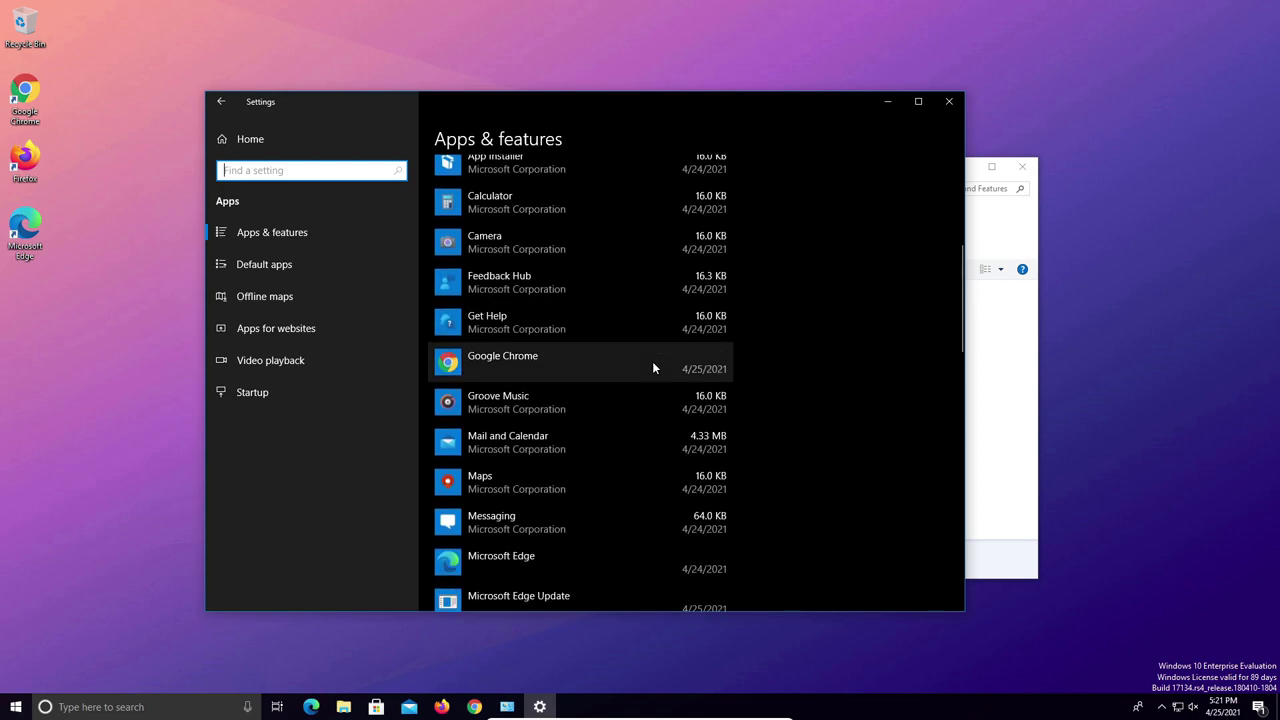
scroll(652, 368, "down", 6)
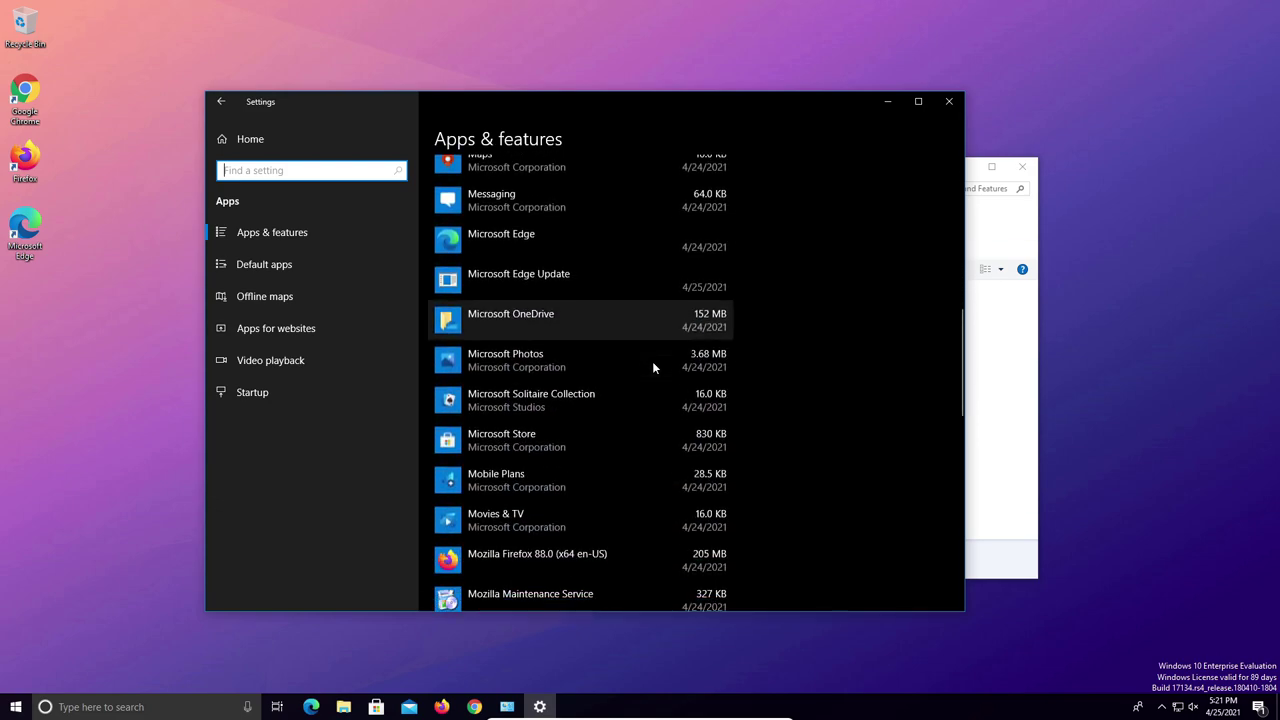
scroll(652, 368, "down", 3)
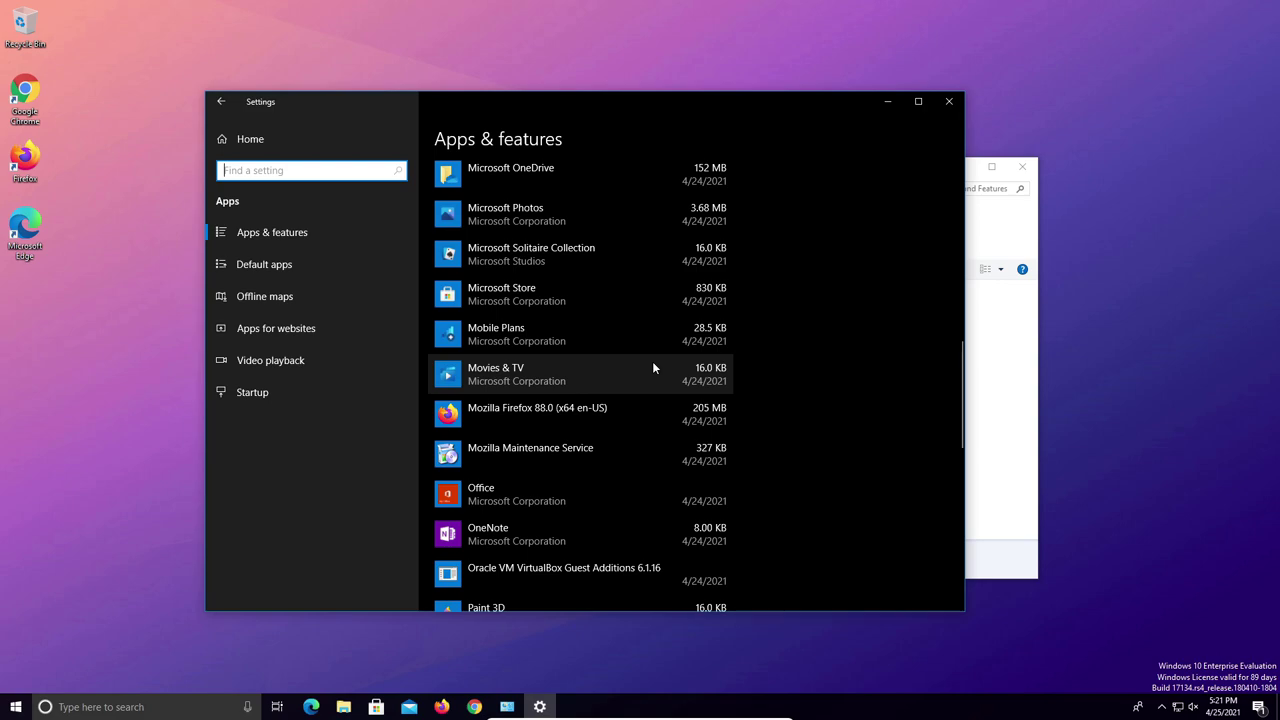
Look further down the installed apps list and select the Mozilla Firefox 88.0 entry.
scroll(652, 365, "down", 2)
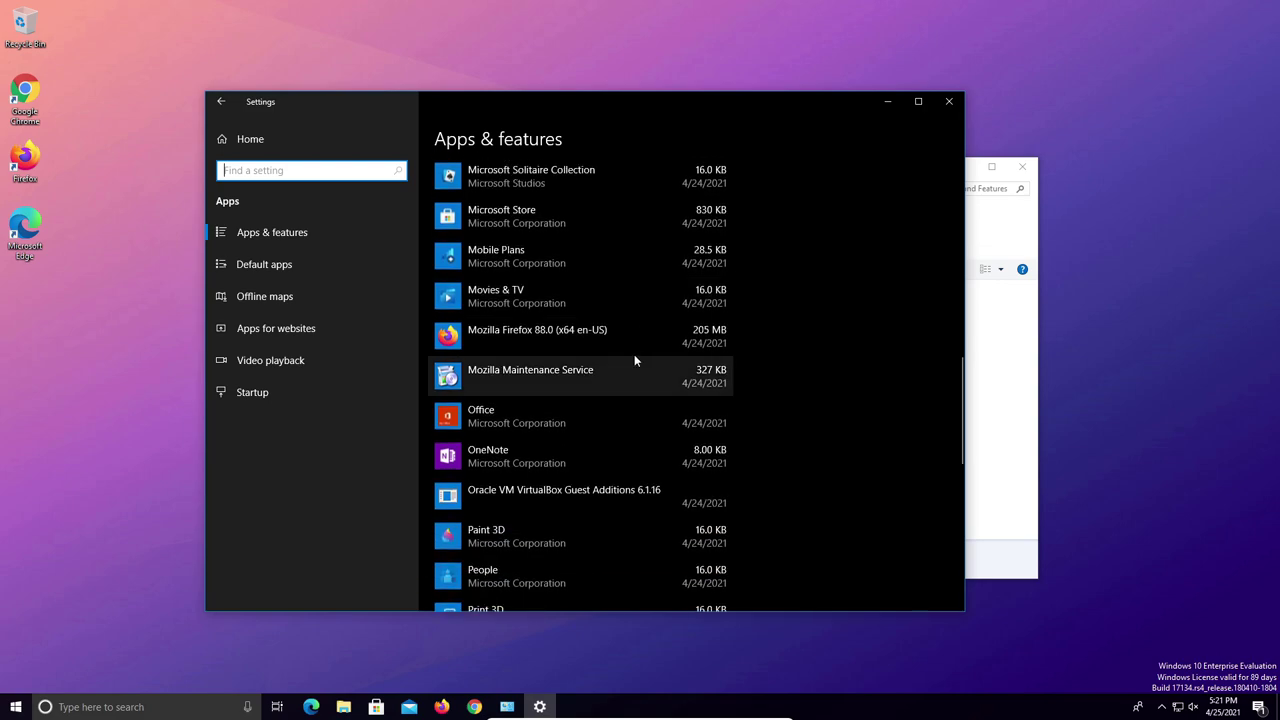
left_click(527, 336)
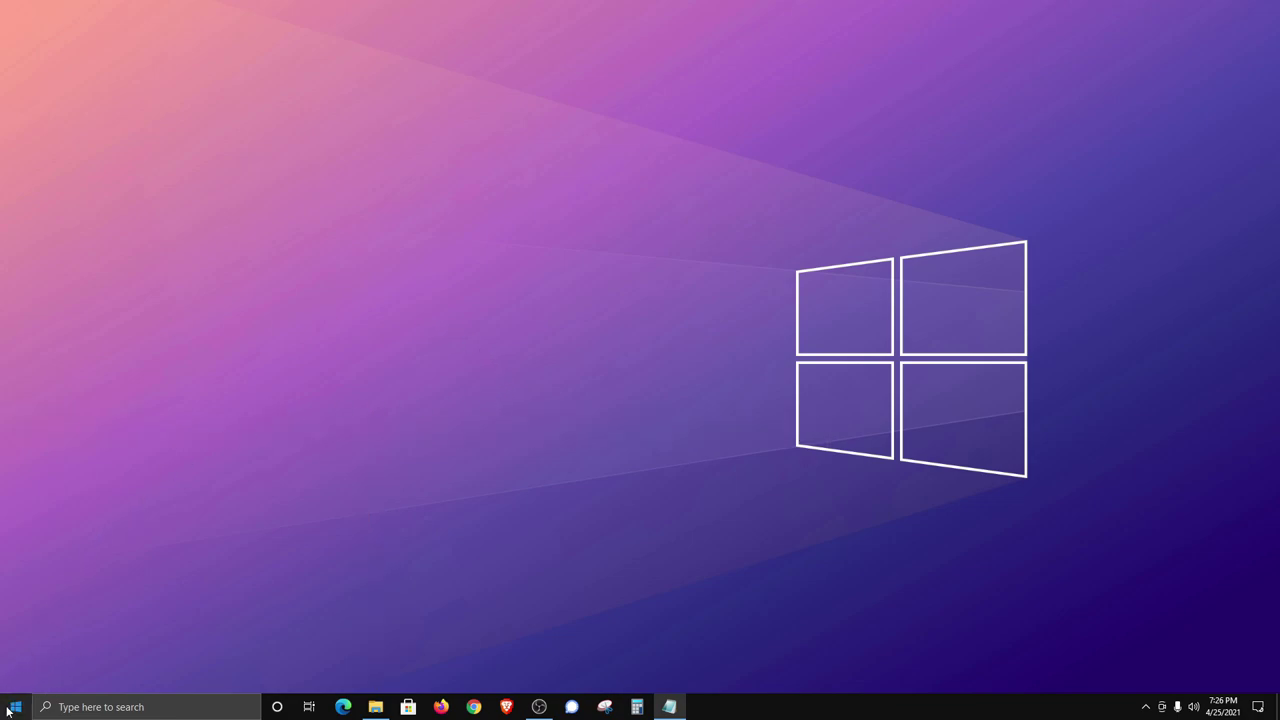
Open the Windows Storage settings, show more categories, and review what takes up space on Local Disk (C:).
key("super")
type("storage")
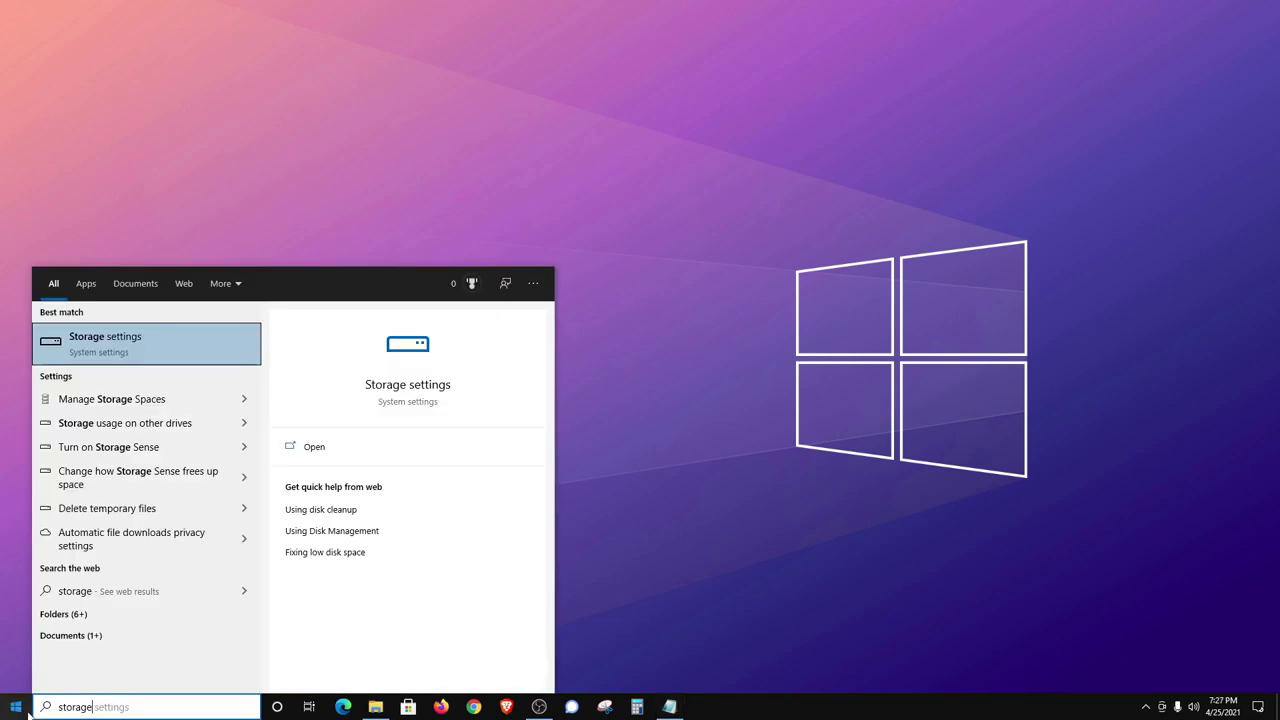
left_click(109, 347)
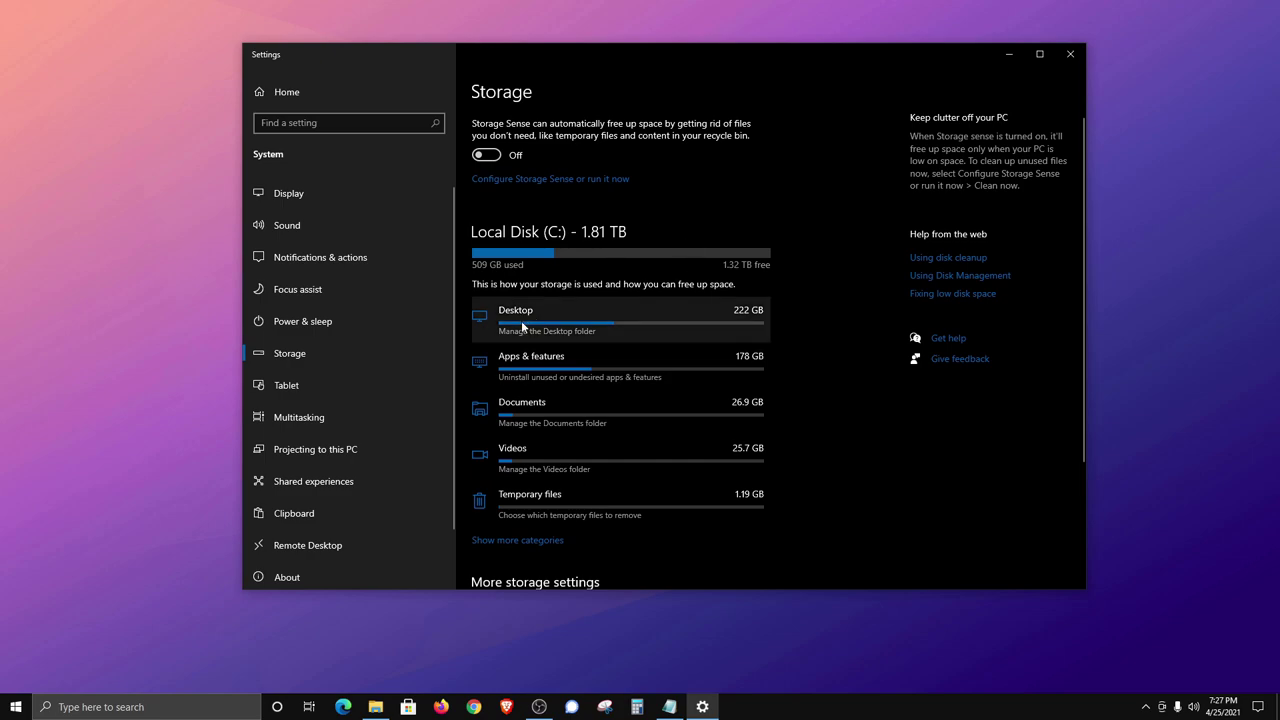
left_click(528, 541)
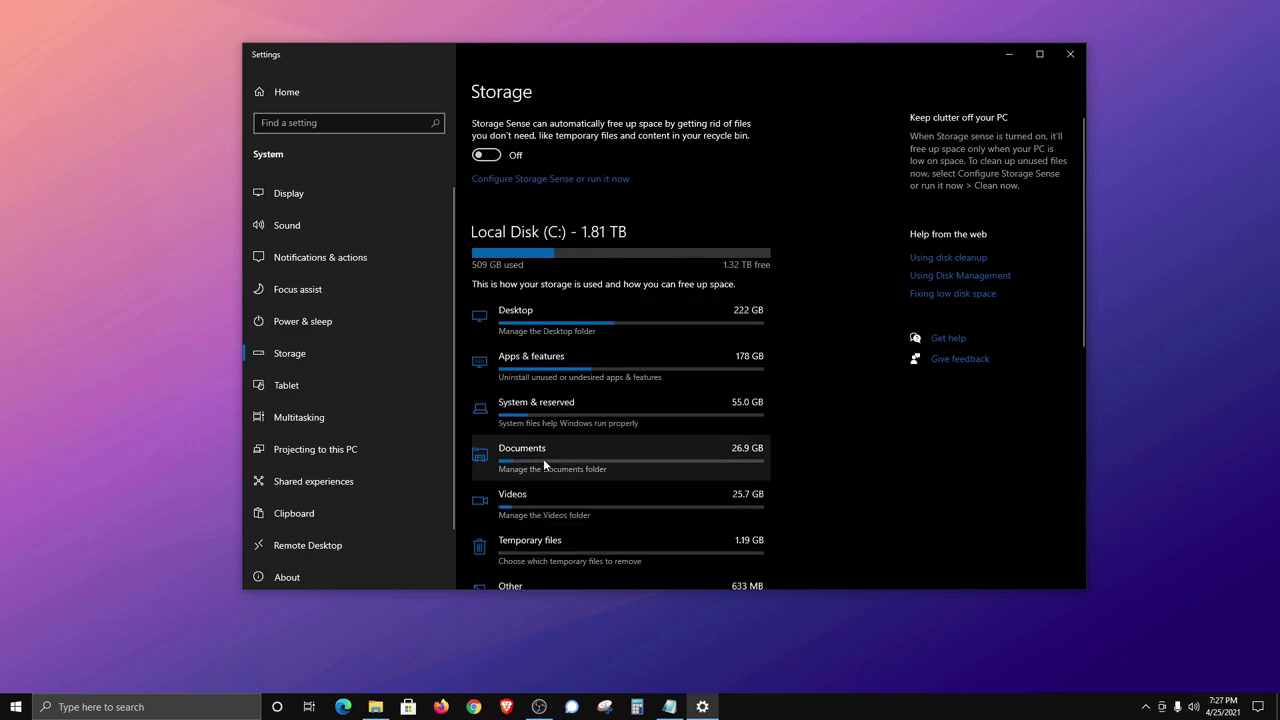
scroll(543, 460, "down", 3)
scroll(543, 458, "up", 3)
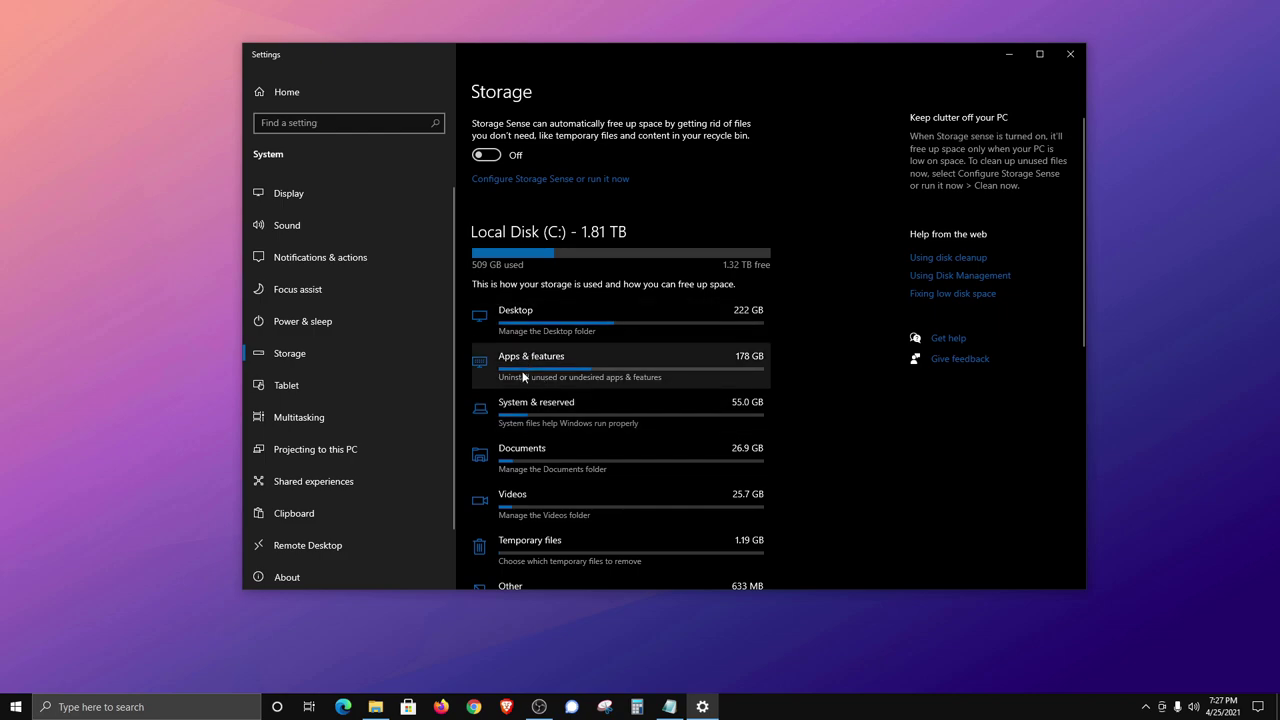
scroll(522, 373, "down", 1)
scroll(531, 414, "down", 1)
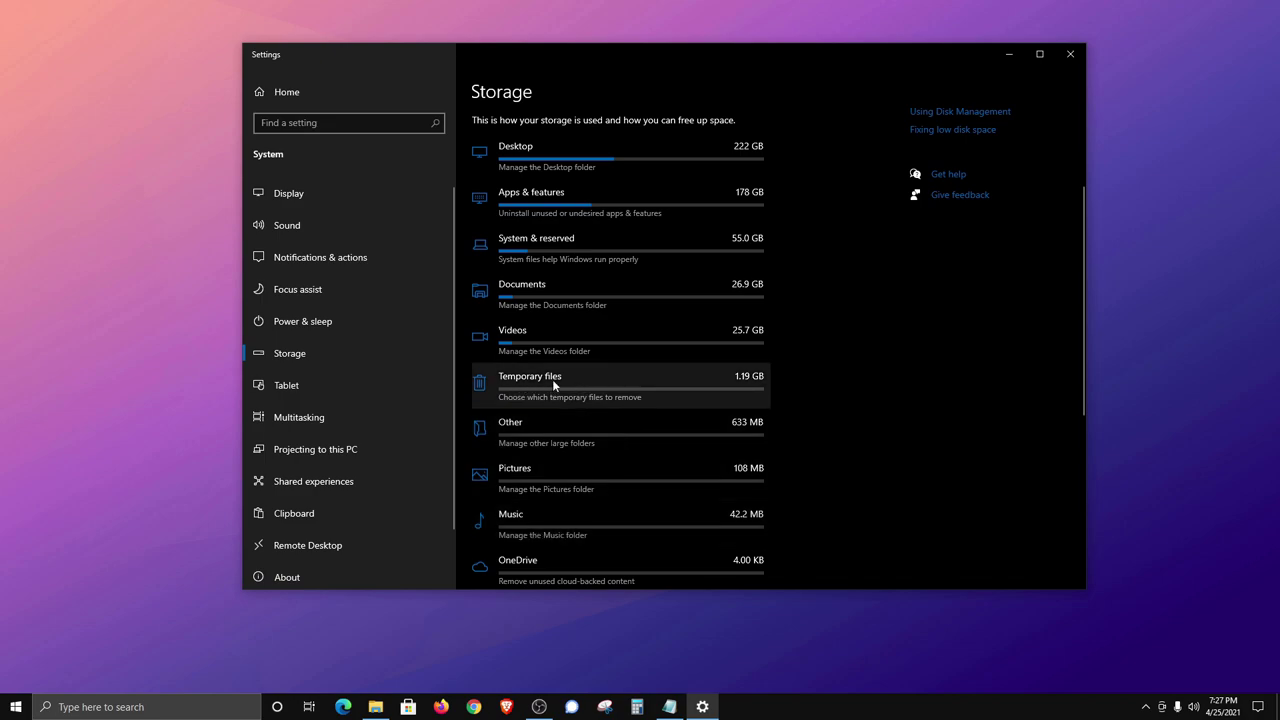
Open the Temporary files category to review which files can be removed, and return to the Storage overview.
left_click(609, 382)
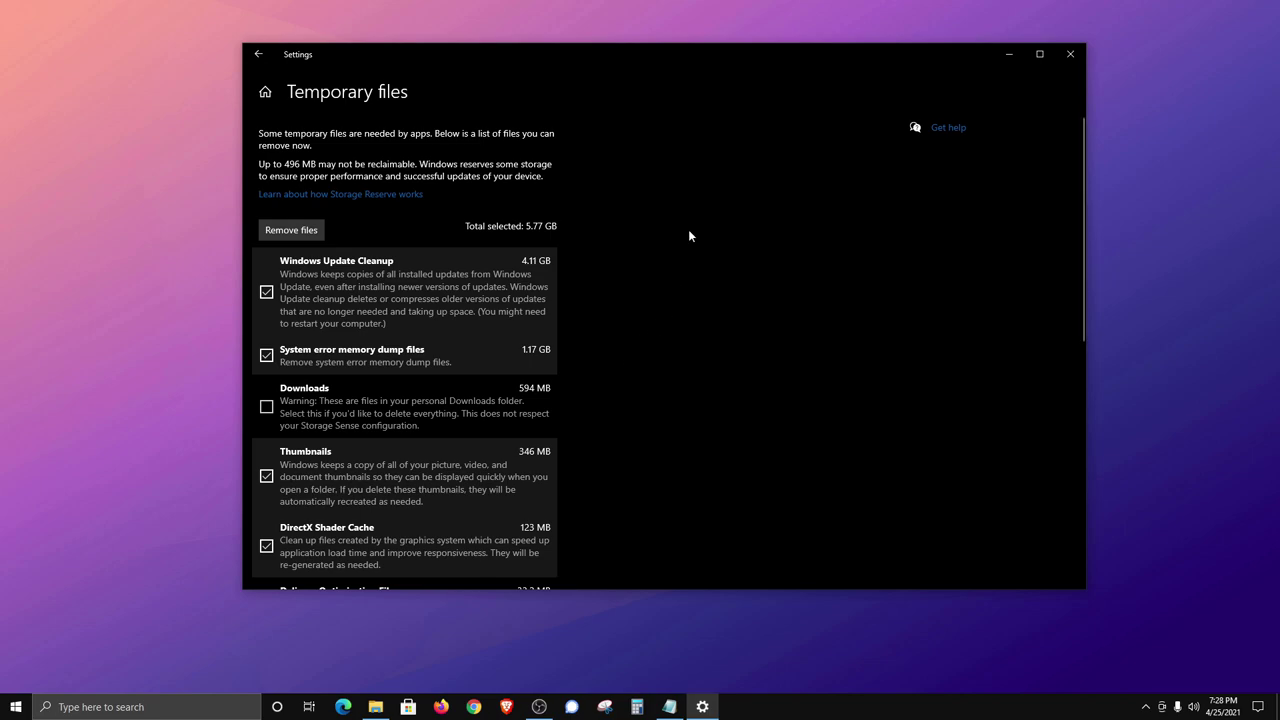
left_click(256, 54)
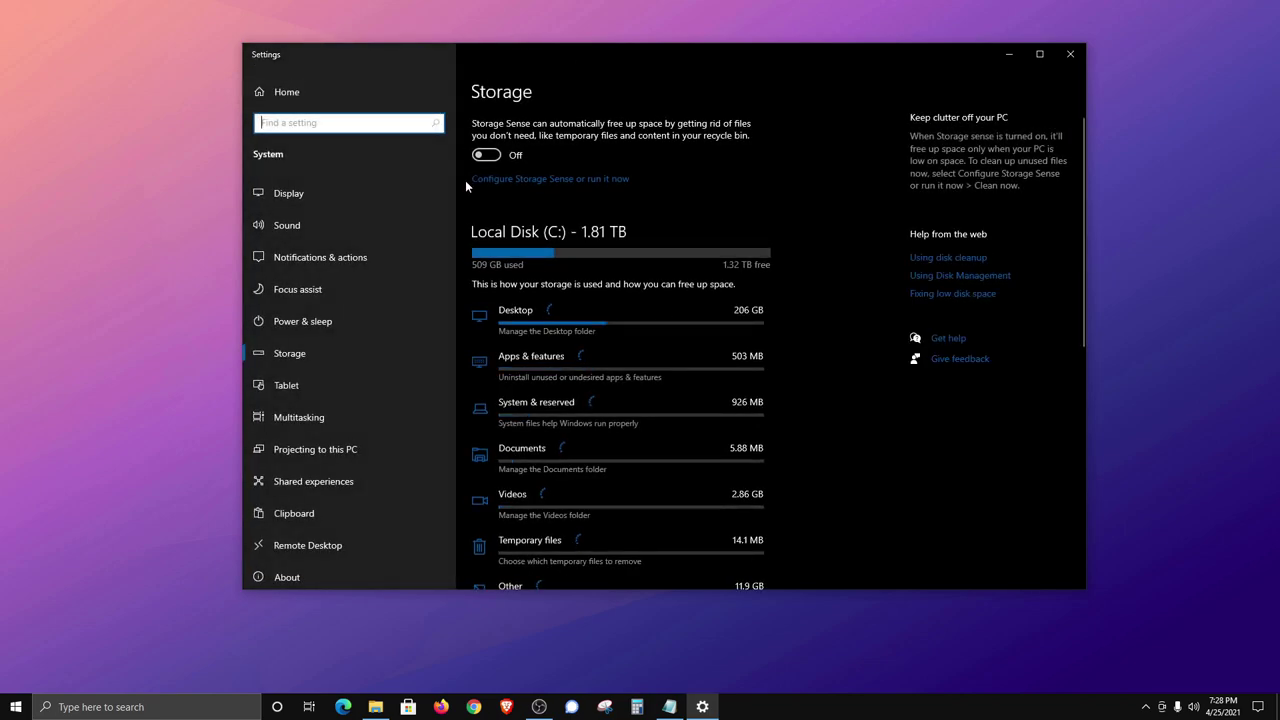
scroll(453, 222, "down", 1)
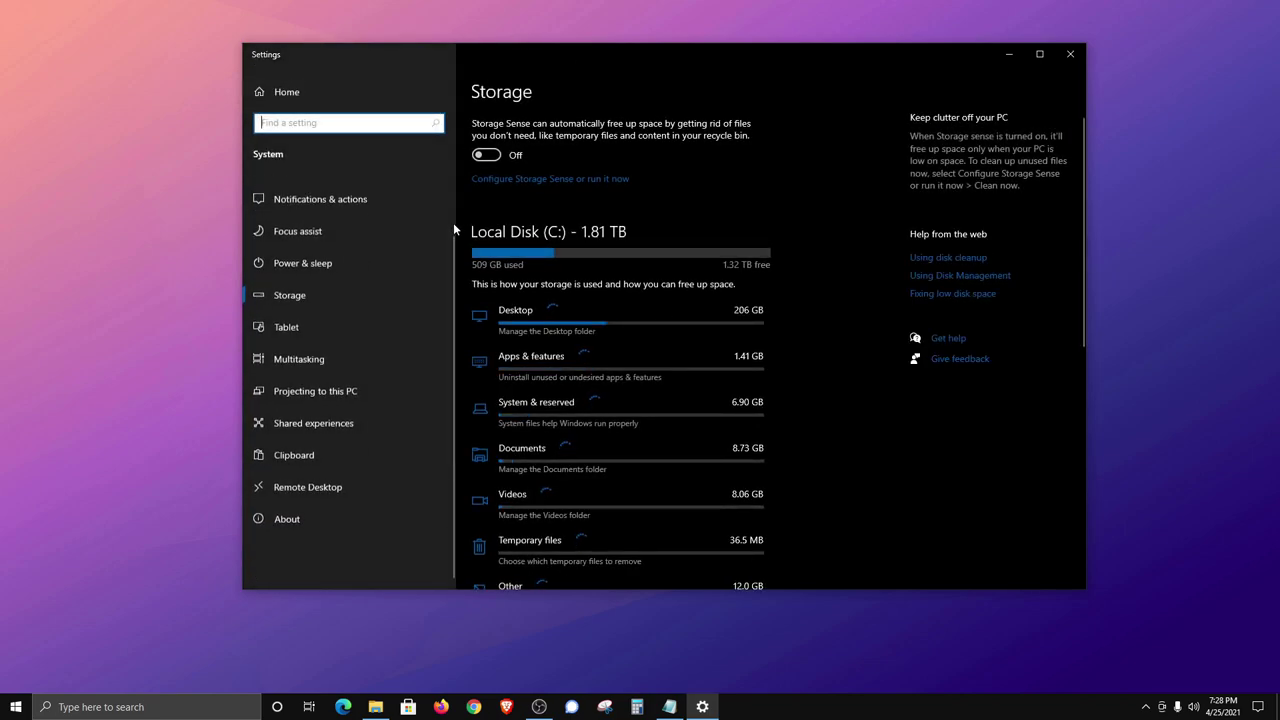
Check the Documents storage category, return to Storage, and open the storage usage on other drives.
left_click(521, 454)
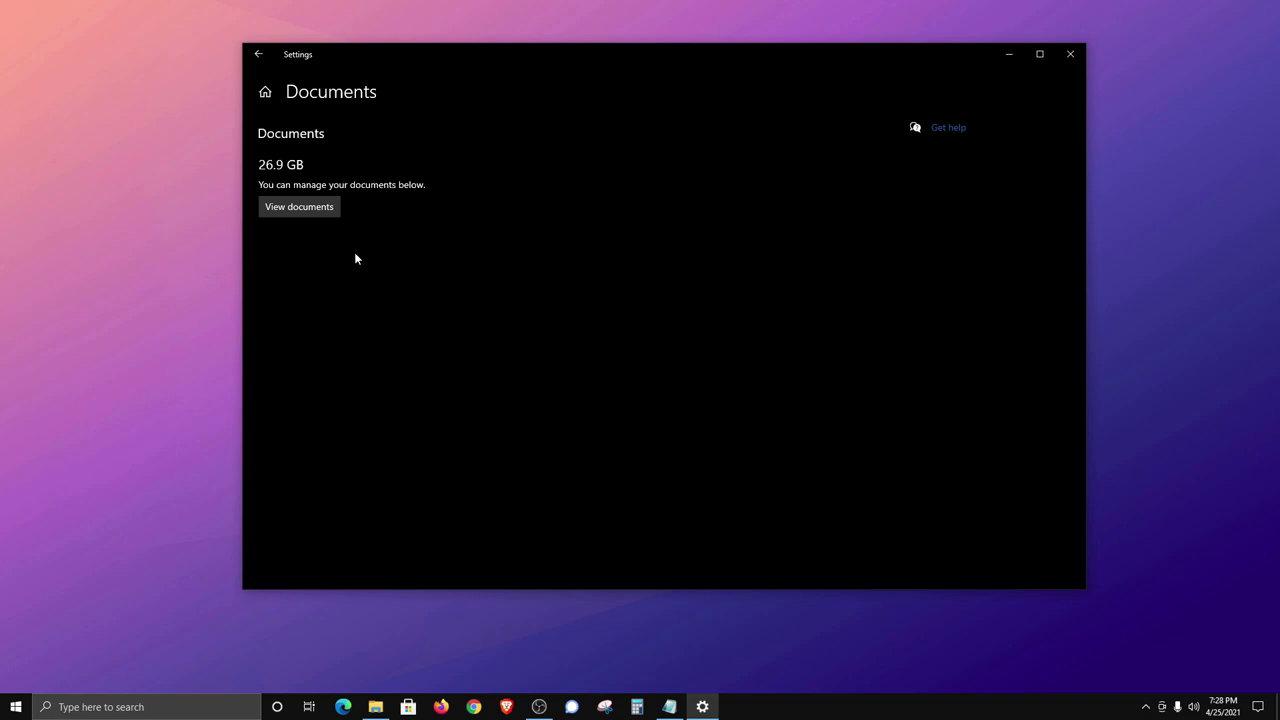
left_click(258, 54)
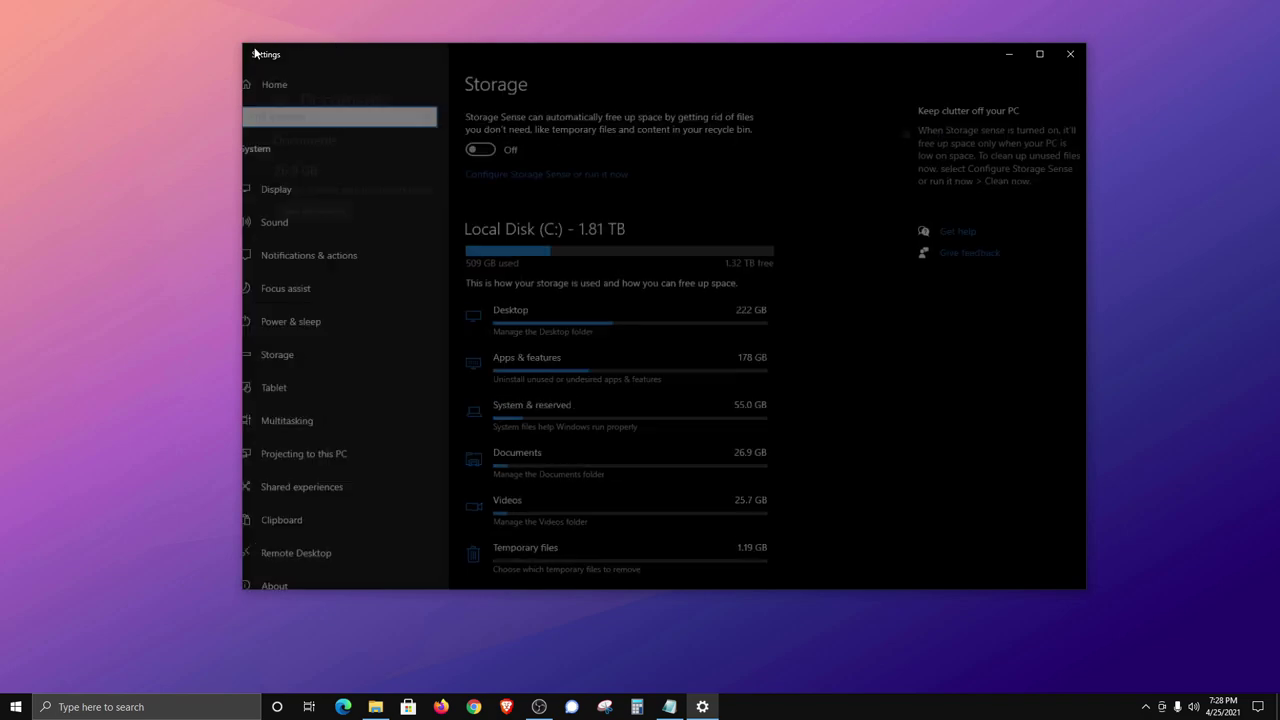
scroll(566, 228, "down", 3)
scroll(575, 265, "down", 3)
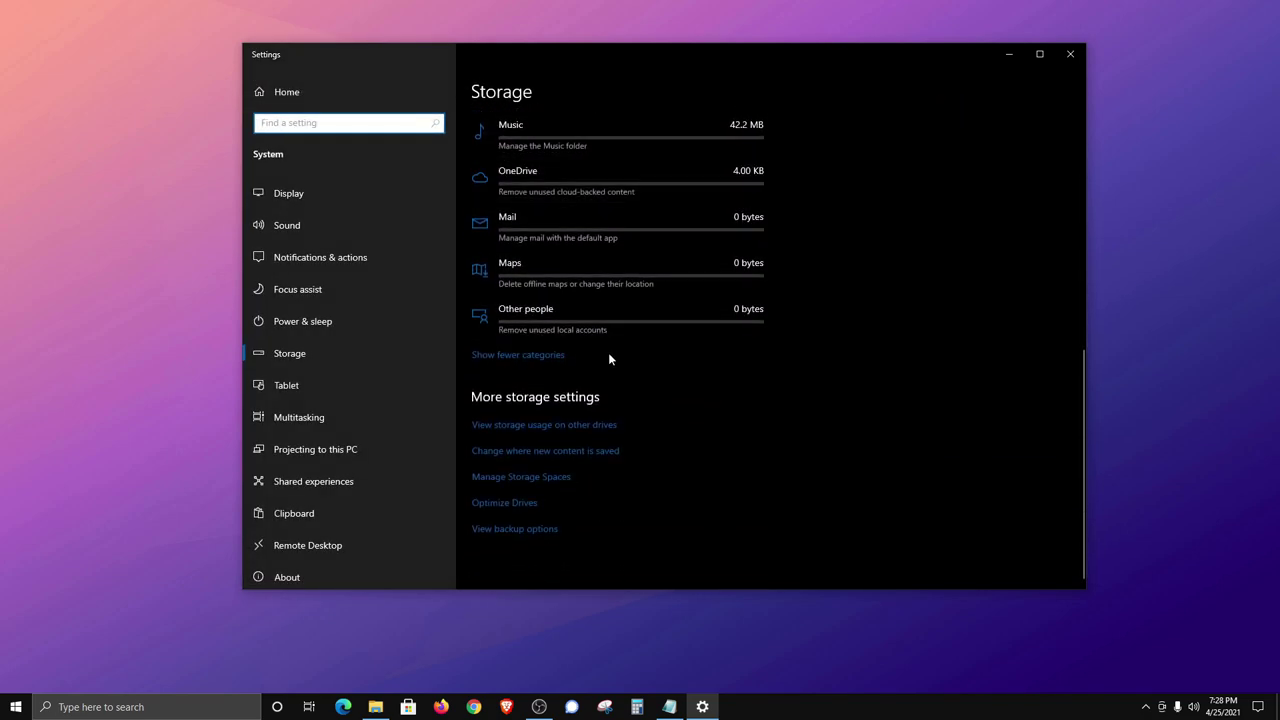
left_click(502, 428)
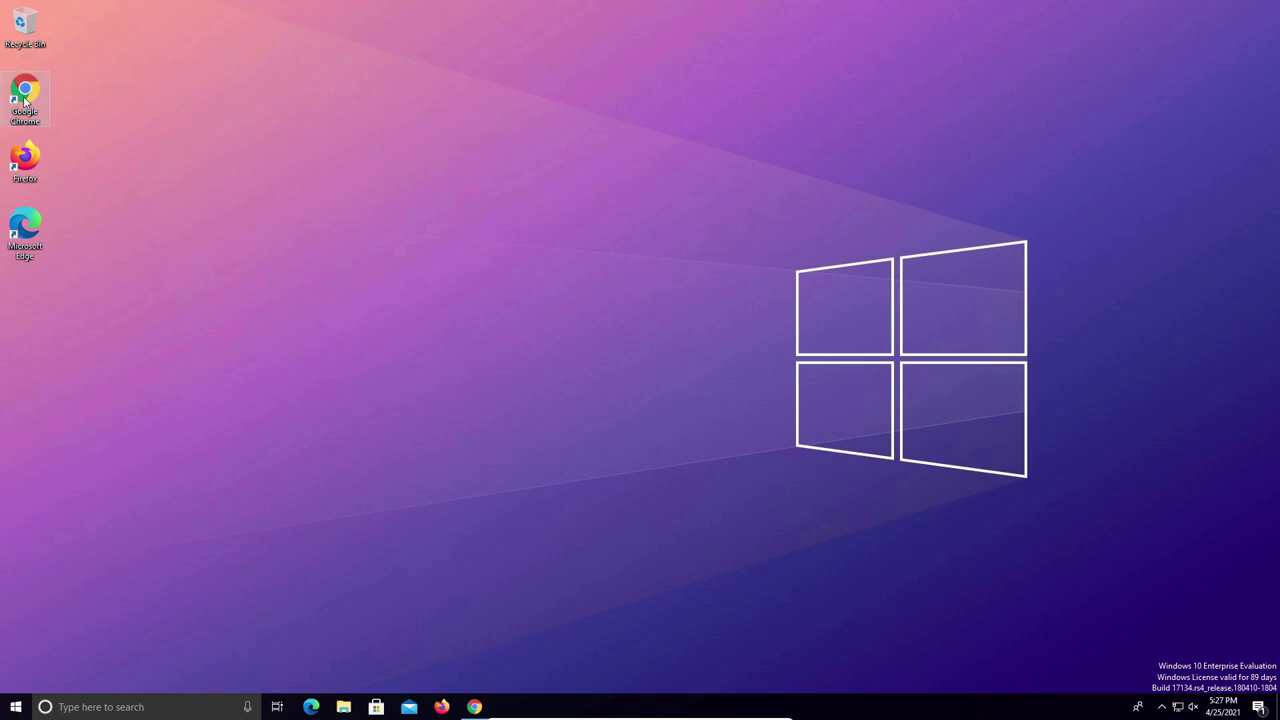
Switch to Chrome and open the About Google Chrome page to check for browser updates.
left_click(26, 250)
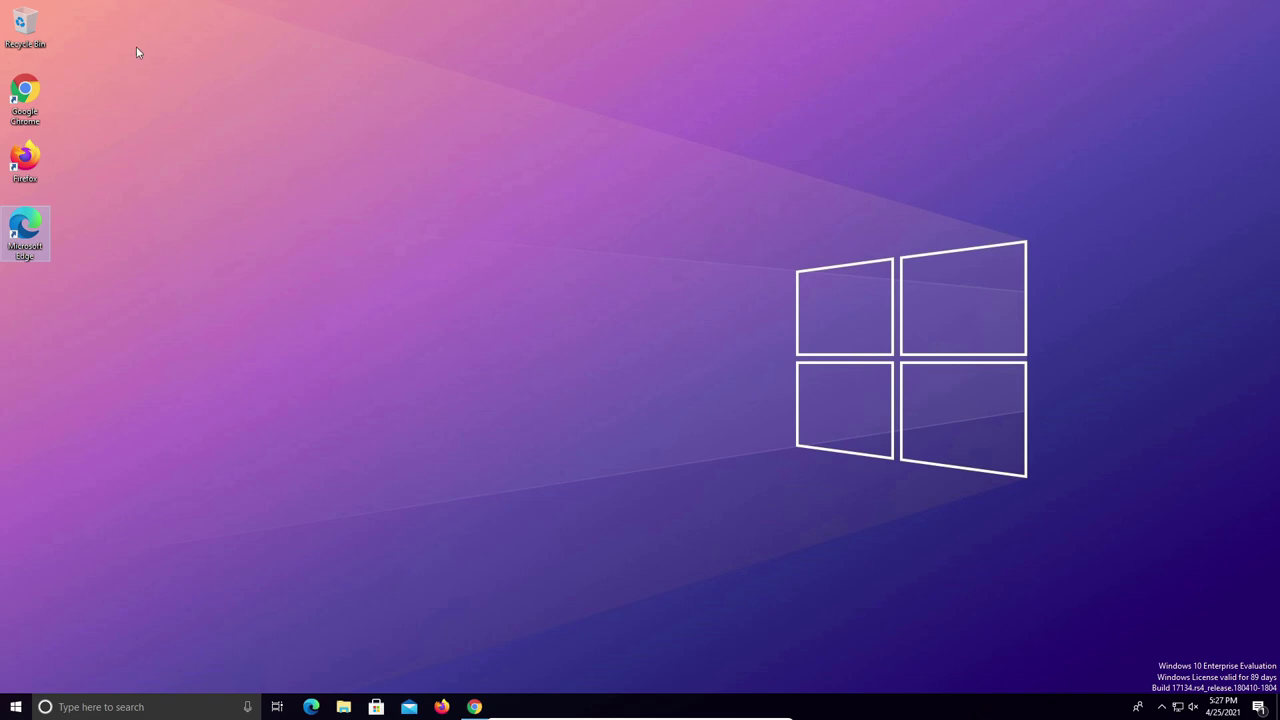
left_click(472, 707)
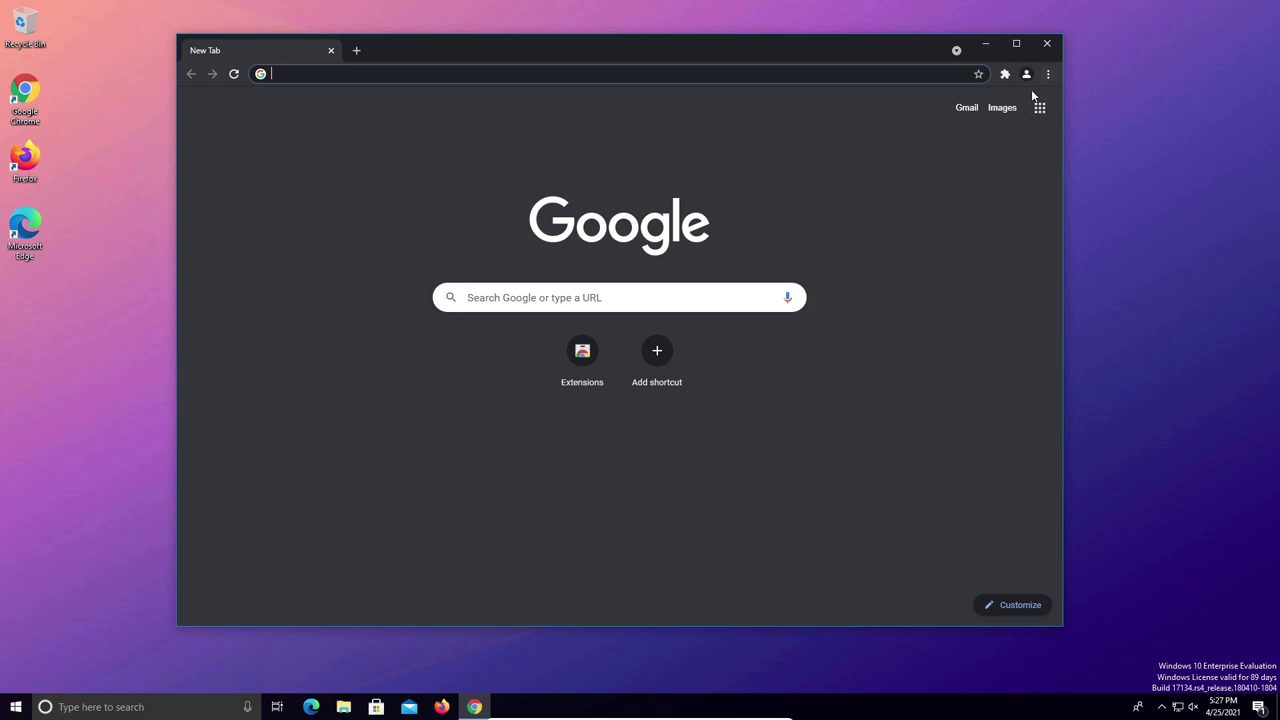
left_click(1047, 80)
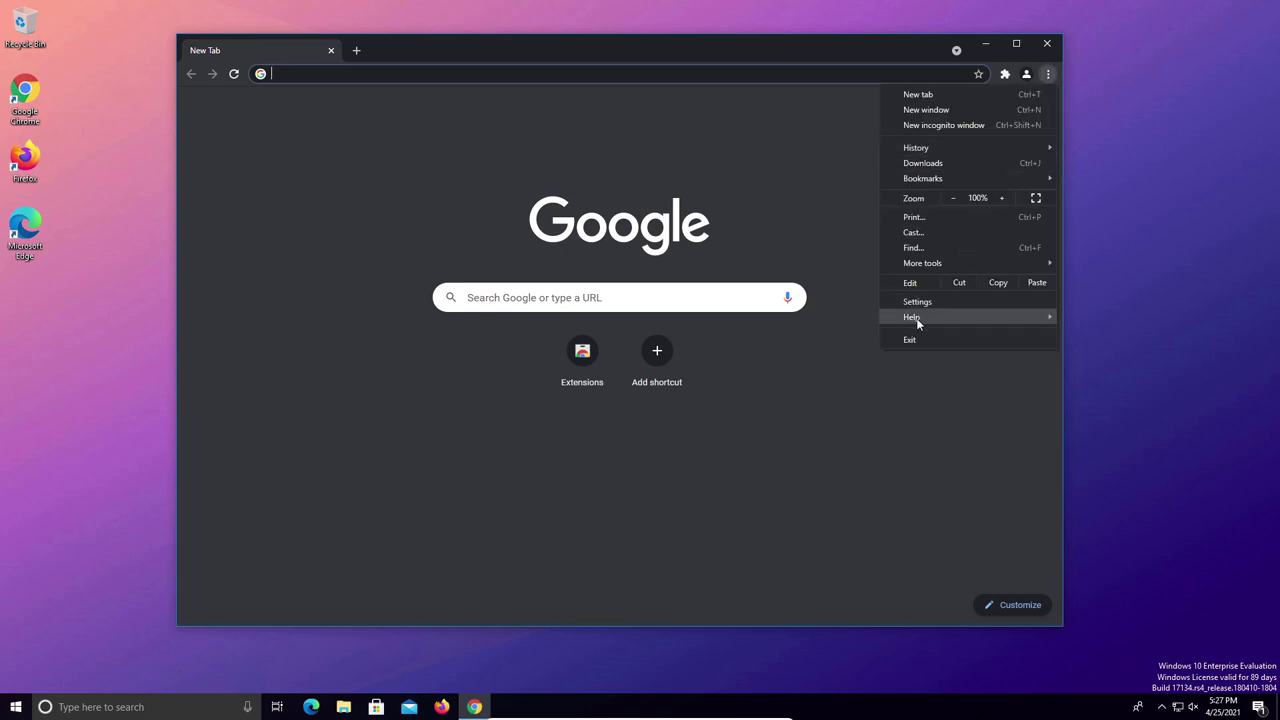
mouse_move(917, 318)
left_click(1100, 317)
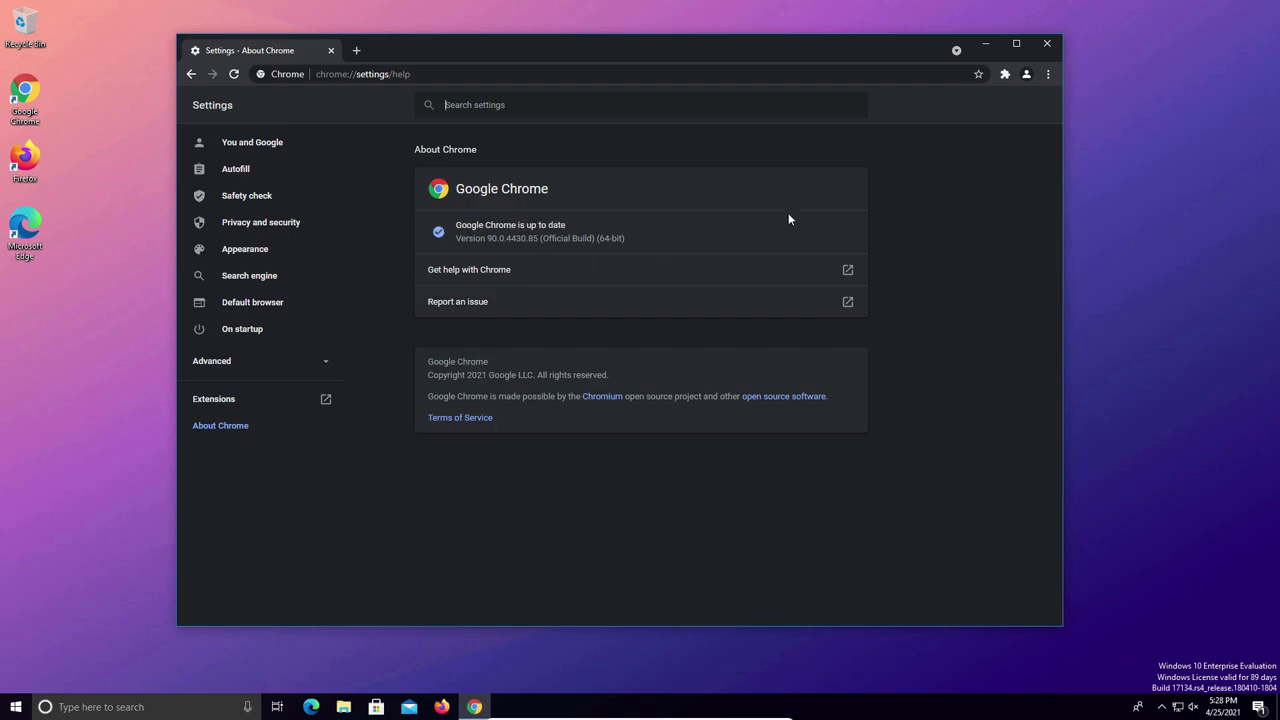
Open the browser's Extensions page, enable Developer mode, and update all installed extensions.
left_click(1048, 75)
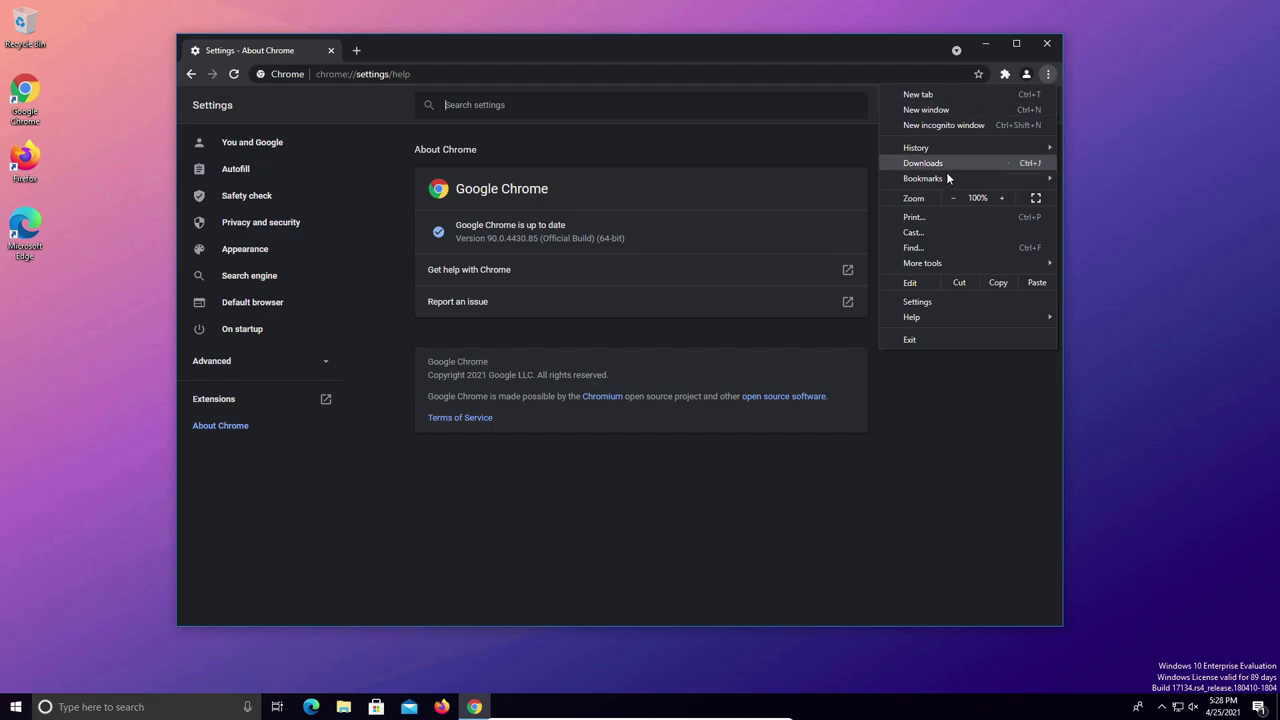
mouse_move(917, 268)
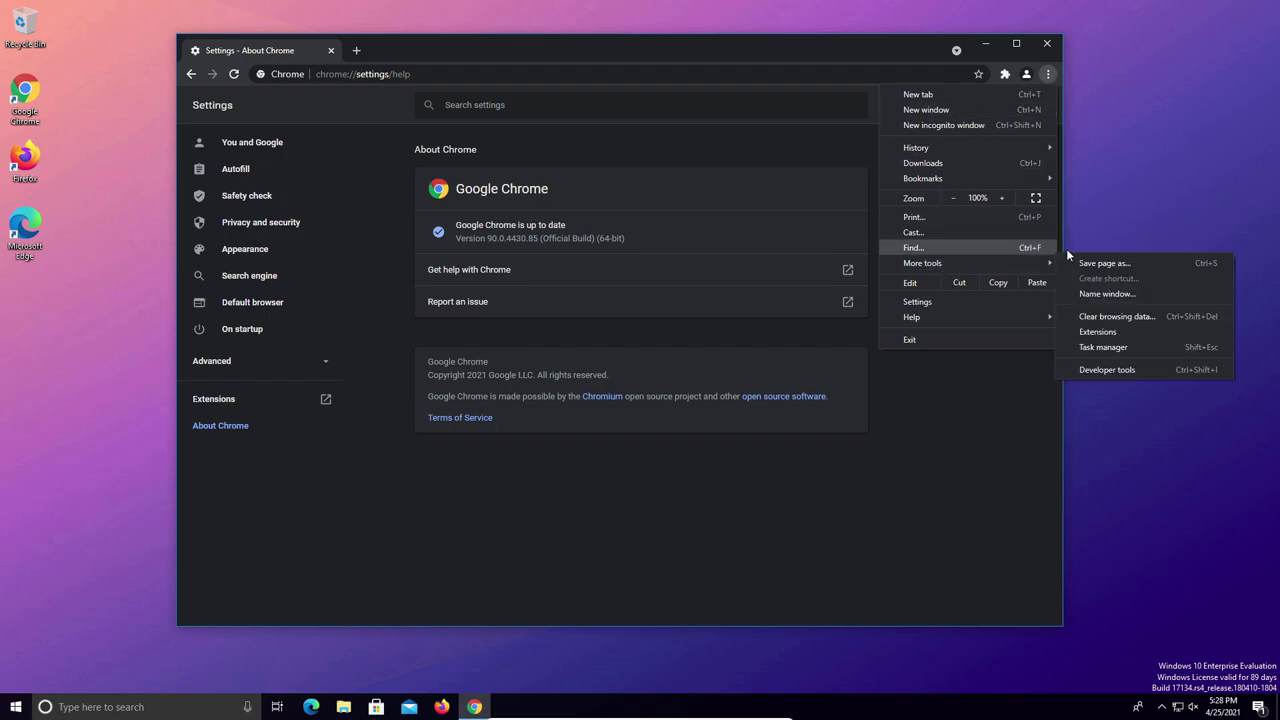
left_click(1087, 337)
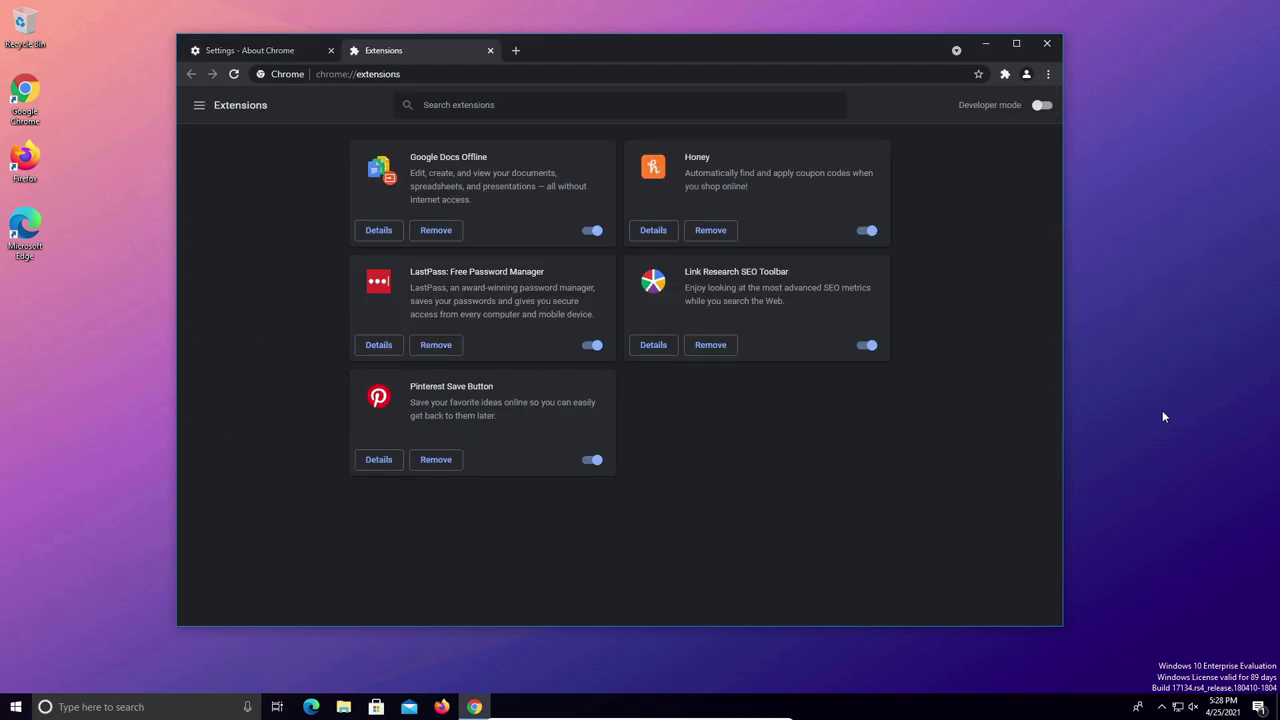
left_click(1041, 106)
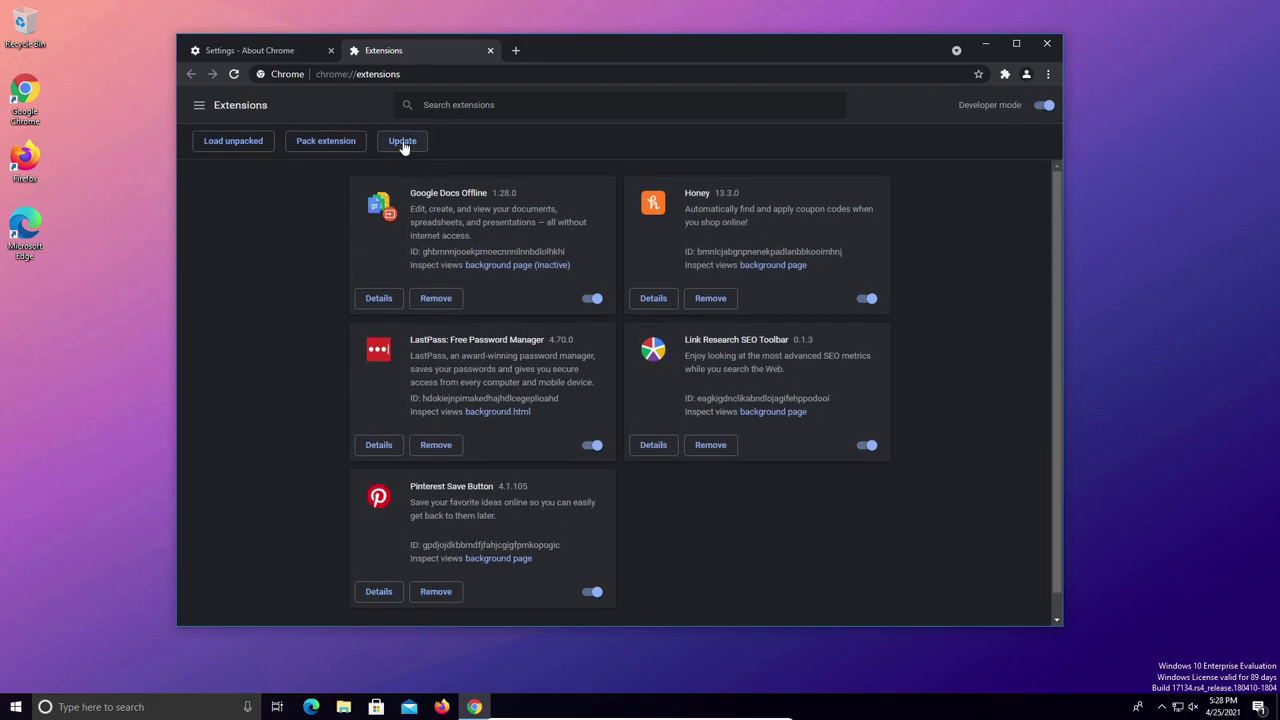
left_click(402, 145)
Disable the Google Docs Offline and LastPass: Free Password Manager extensions.
left_click_drag(470, 339, 546, 341)
left_click(593, 299)
left_click(592, 447)
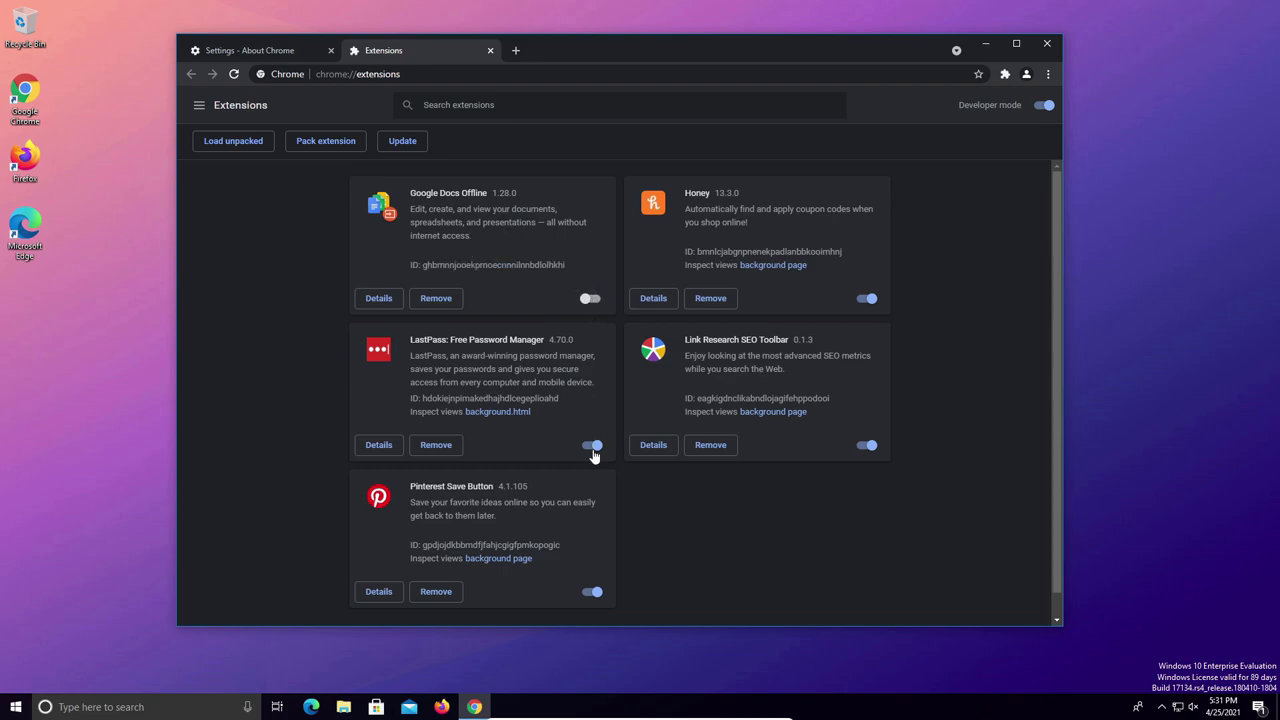
Remove the Pinterest Save Button, Honey and Link Research SEO Toolbar extensions from the browser.
left_click(436, 592)
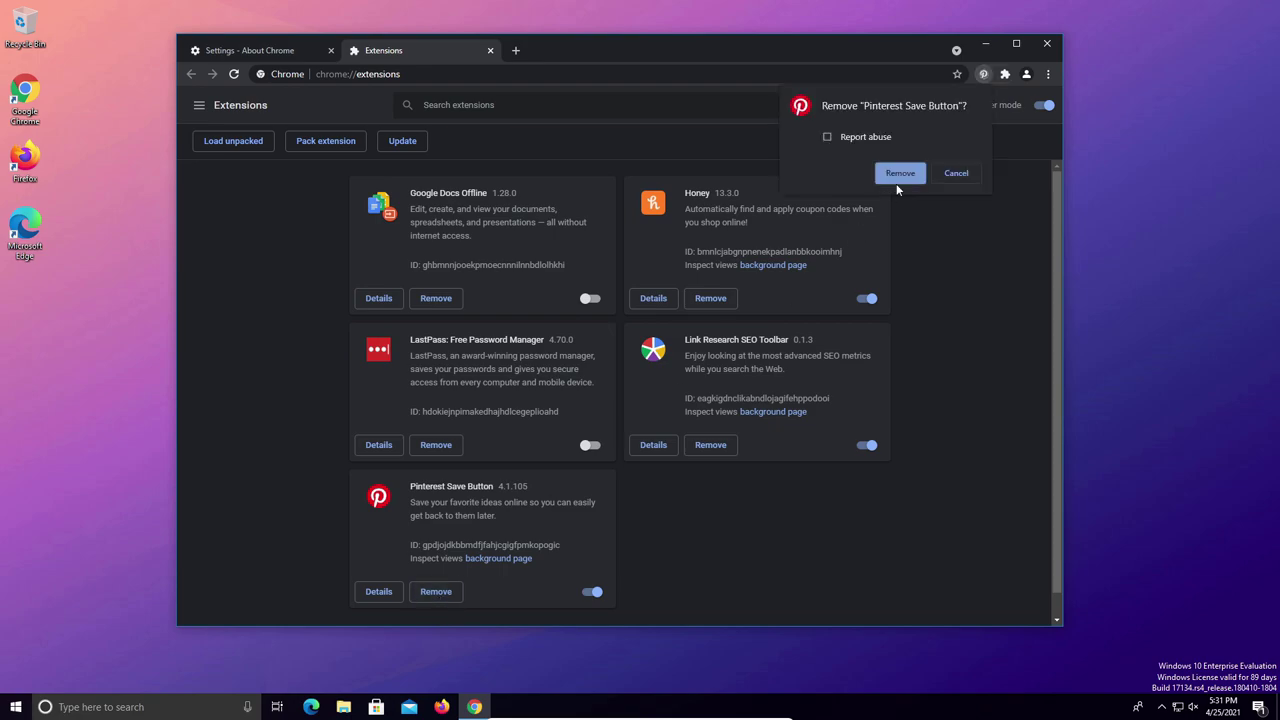
left_click(899, 176)
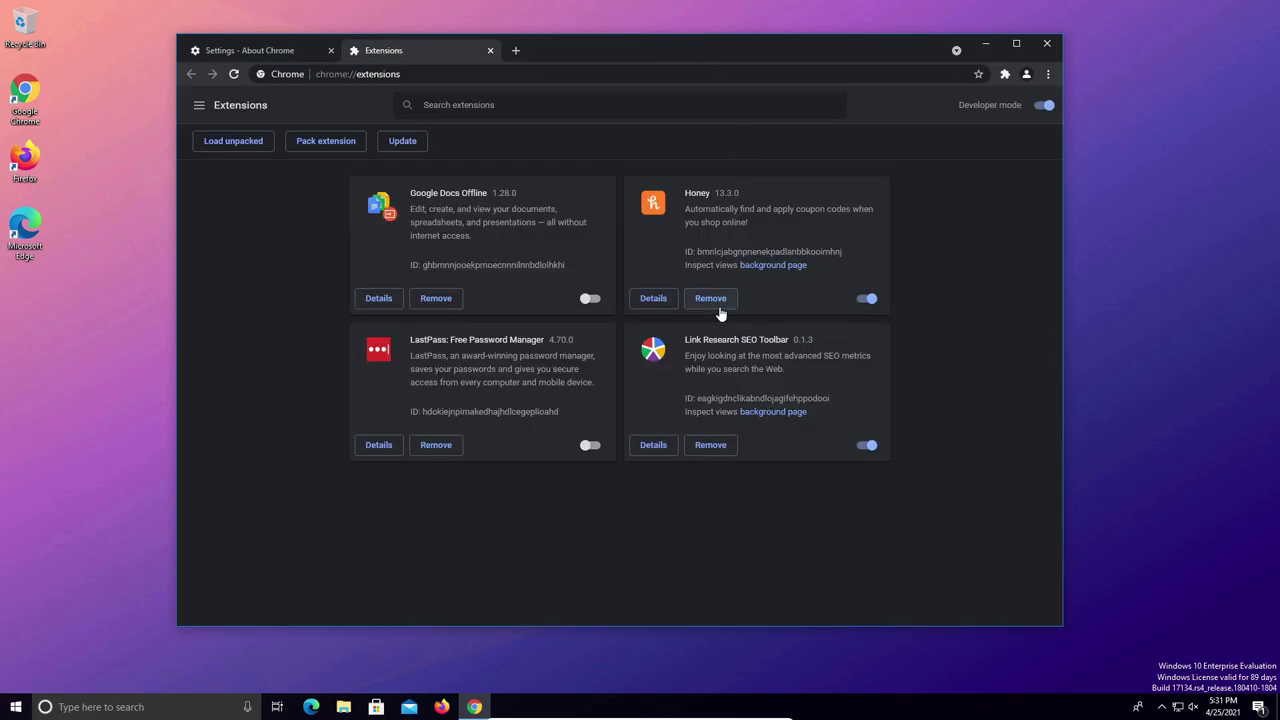
left_click(718, 301)
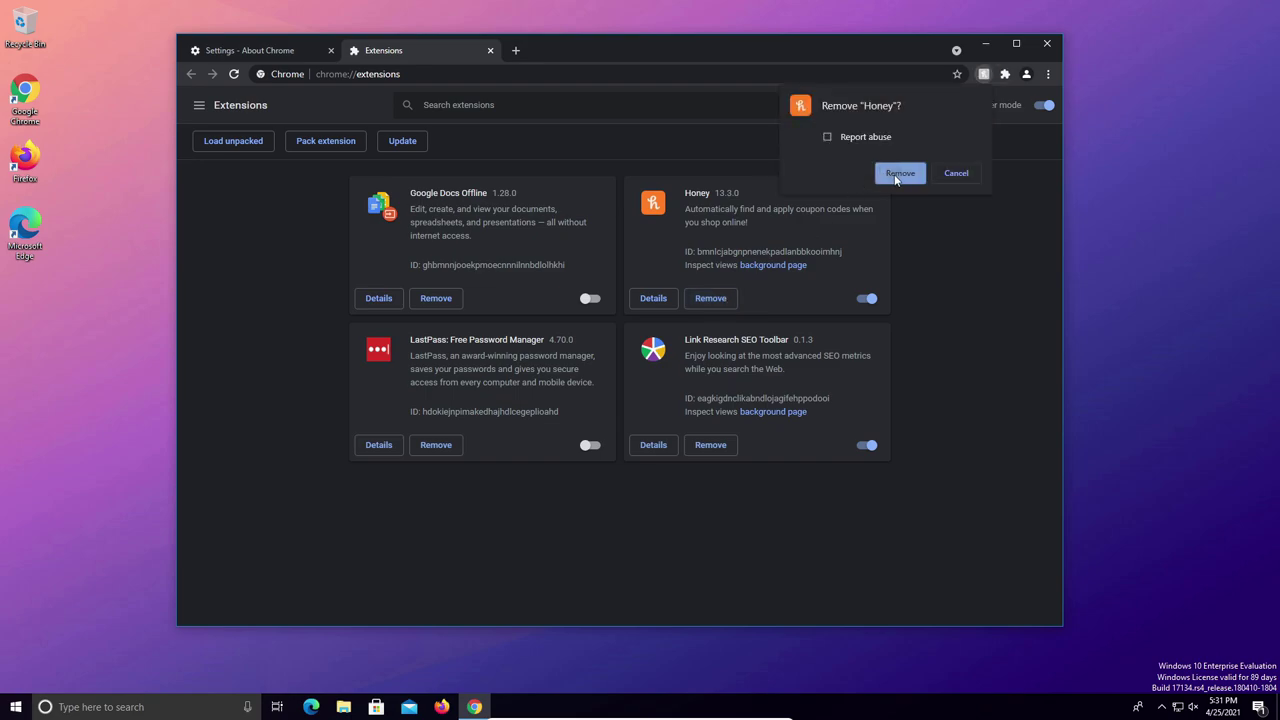
left_click(897, 176)
left_click_drag(485, 340, 514, 340)
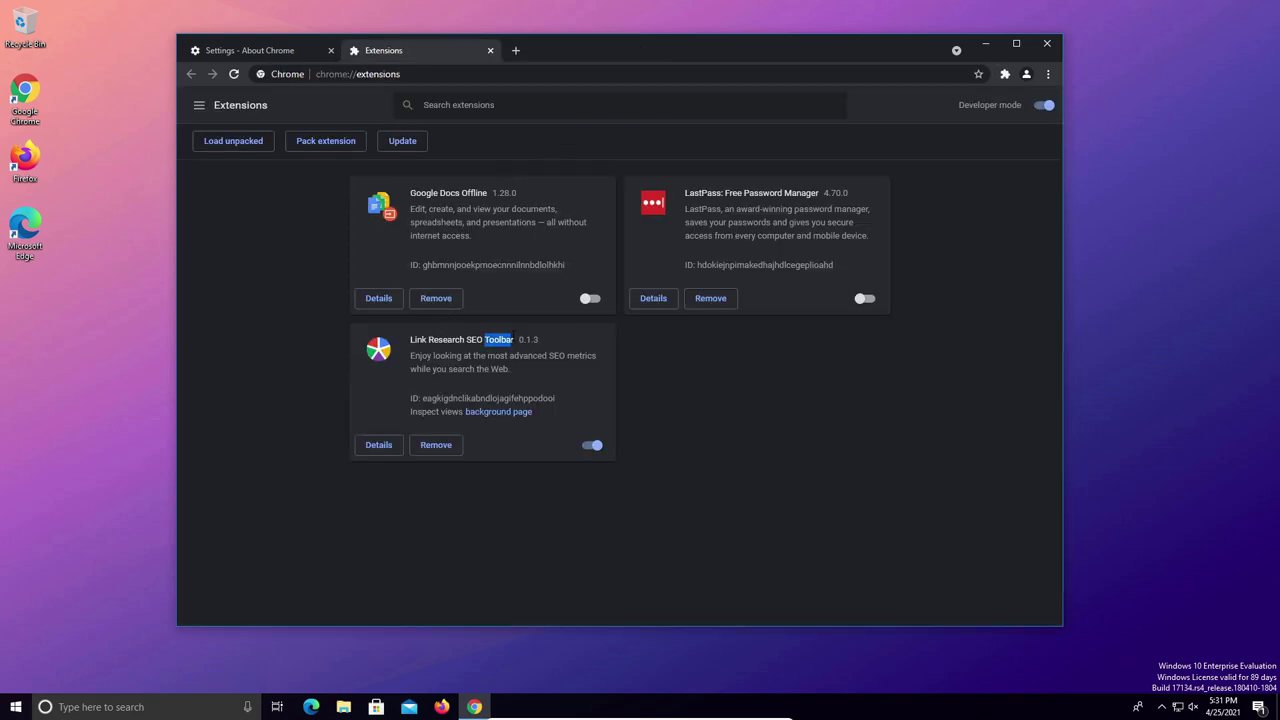
left_click(443, 447)
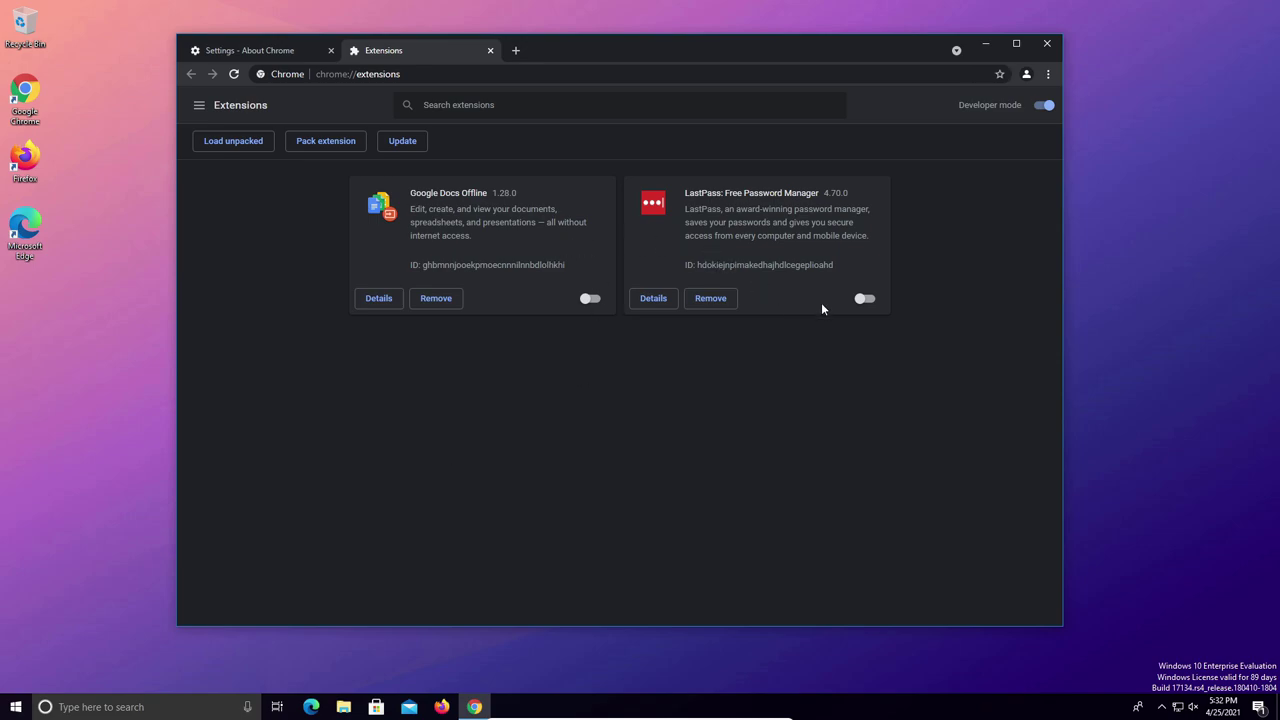
Toggle the LastPass: Free Password Manager extension on and back off.
left_click(865, 299)
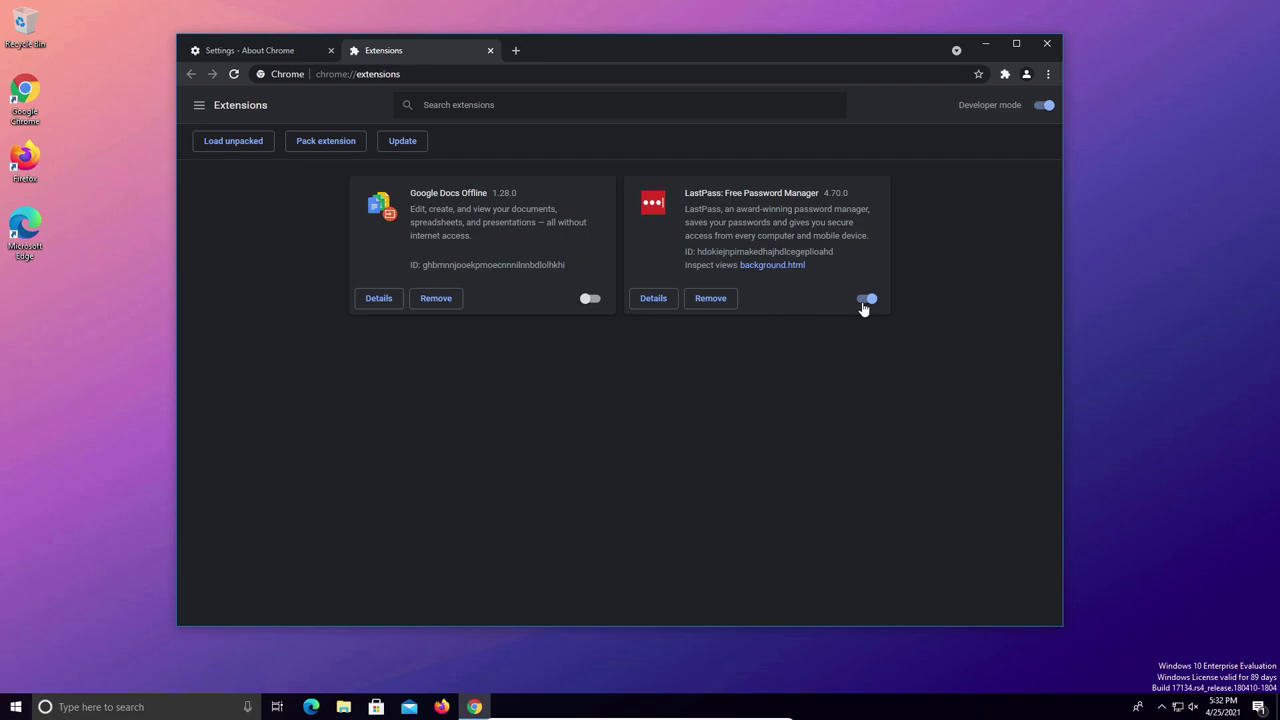
left_click(865, 299)
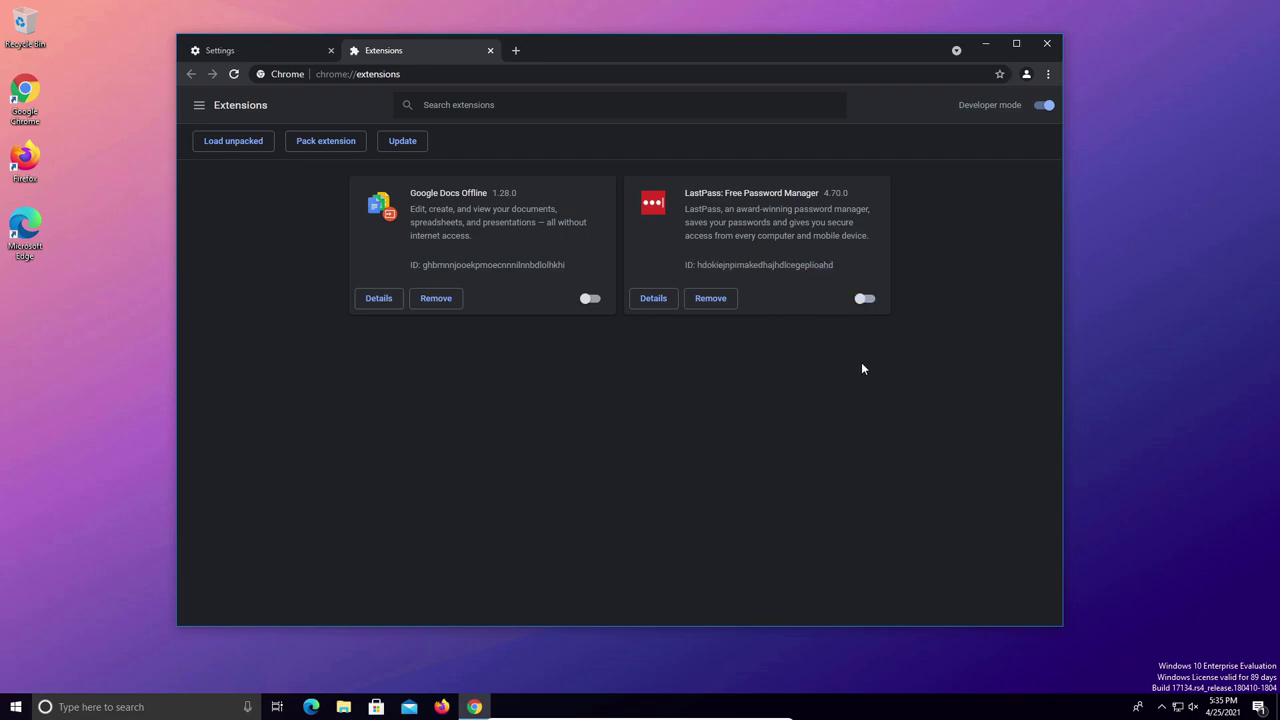
Open the Clear browsing data options from the browser's privacy and security settings.
left_click(1048, 74)
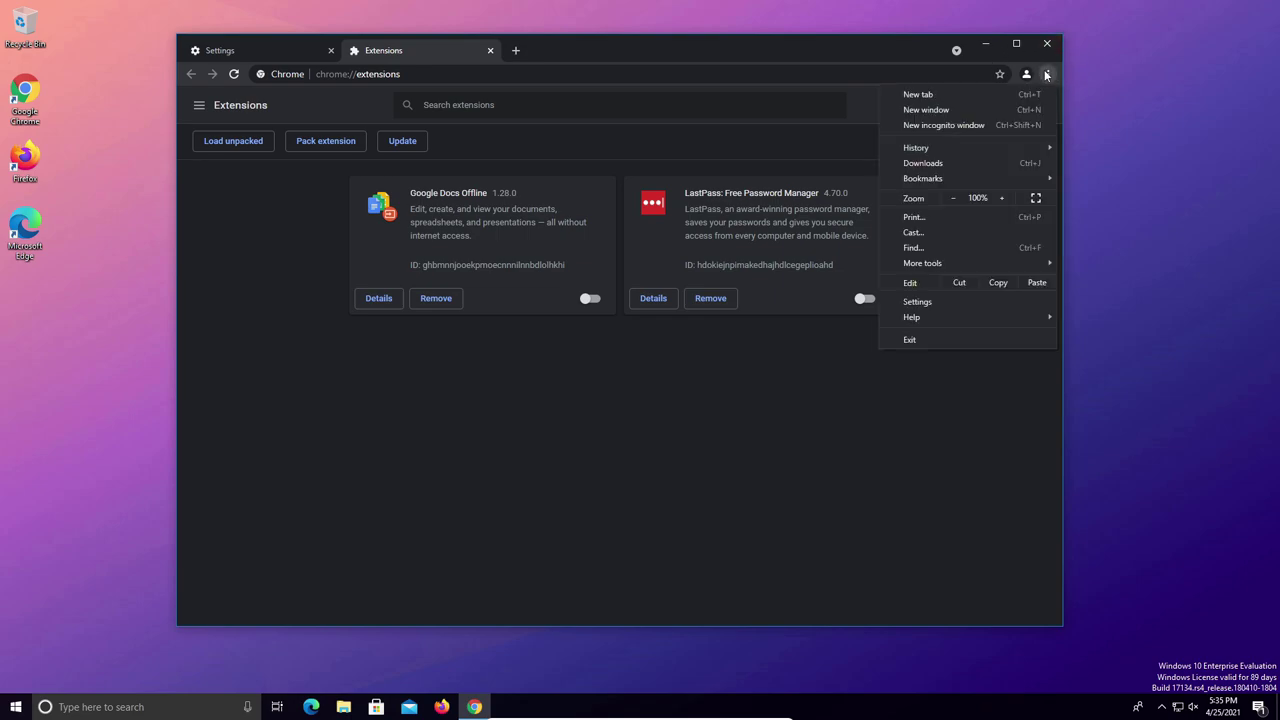
left_click(972, 303)
scroll(559, 268, "down", 3)
scroll(559, 268, "down", 2)
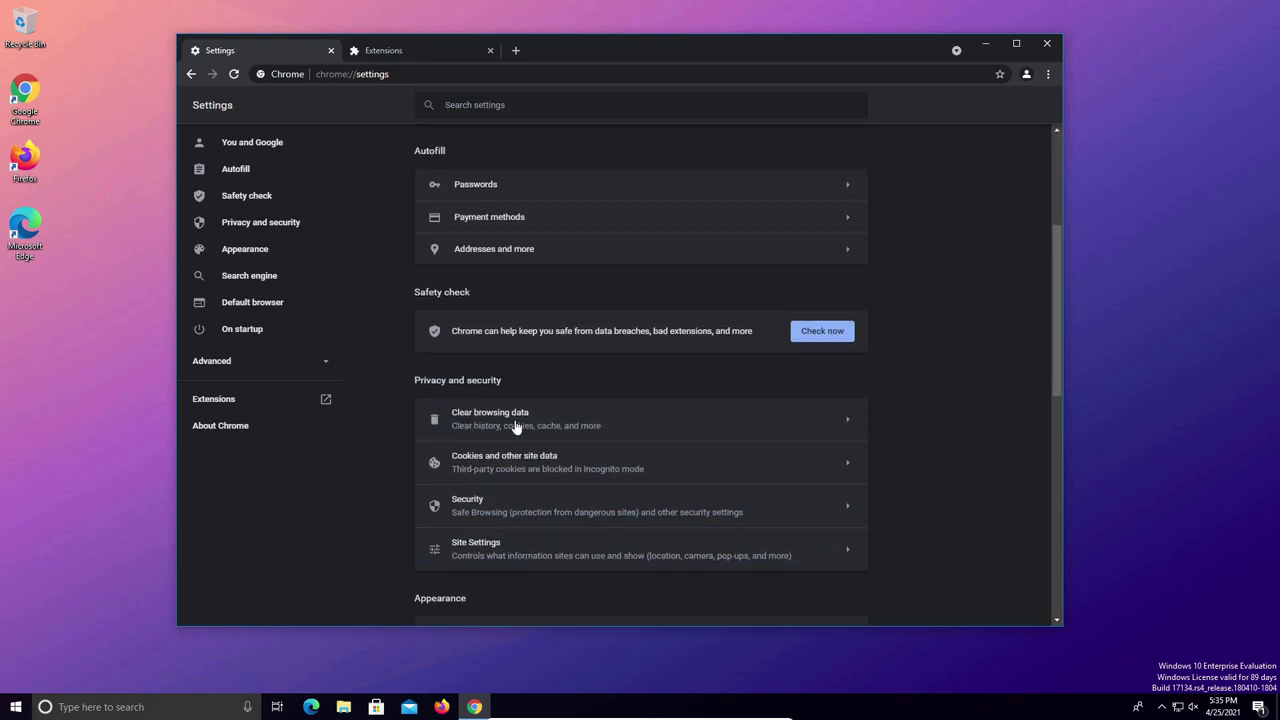
left_click(510, 424)
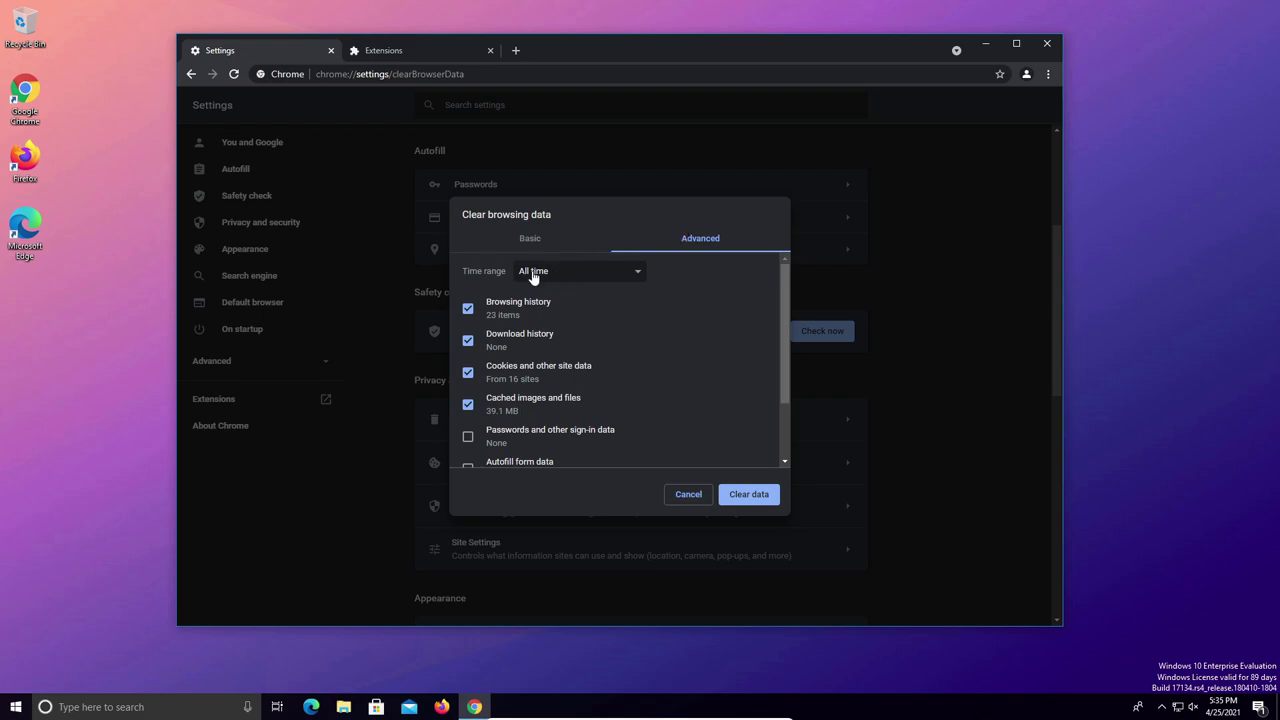
Set the time range for clearing browsing data to All time and review the advanced data types offered.
left_click(563, 277)
left_click(530, 336)
scroll(560, 342, "down", 1)
scroll(560, 342, "up", 1)
scroll(519, 354, "down", 1)
scroll(519, 354, "down", 1)
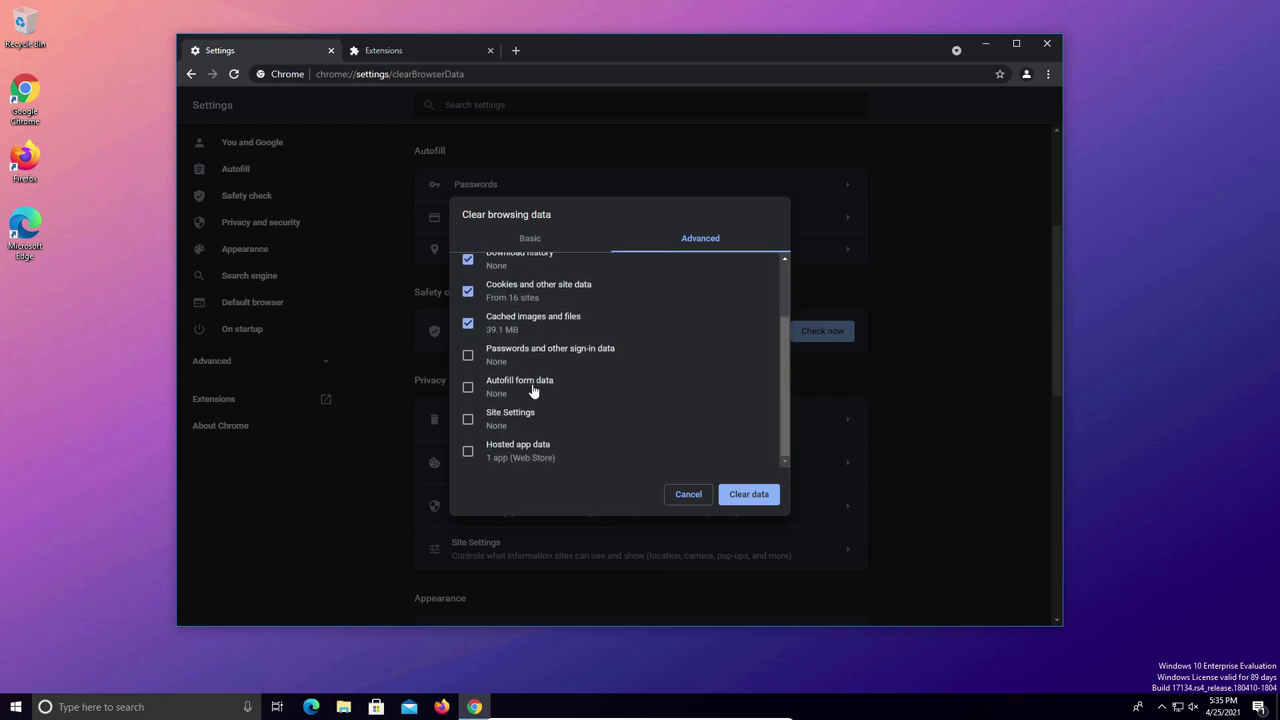
scroll(531, 390, "up", 1)
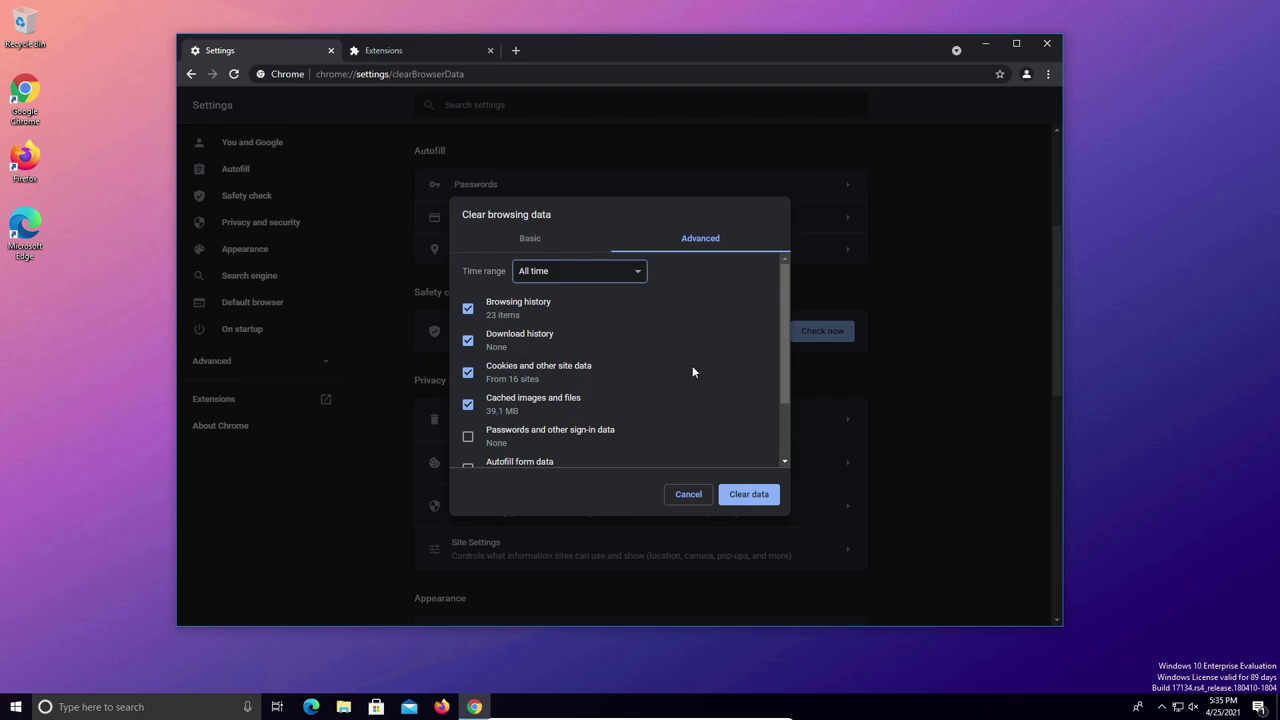
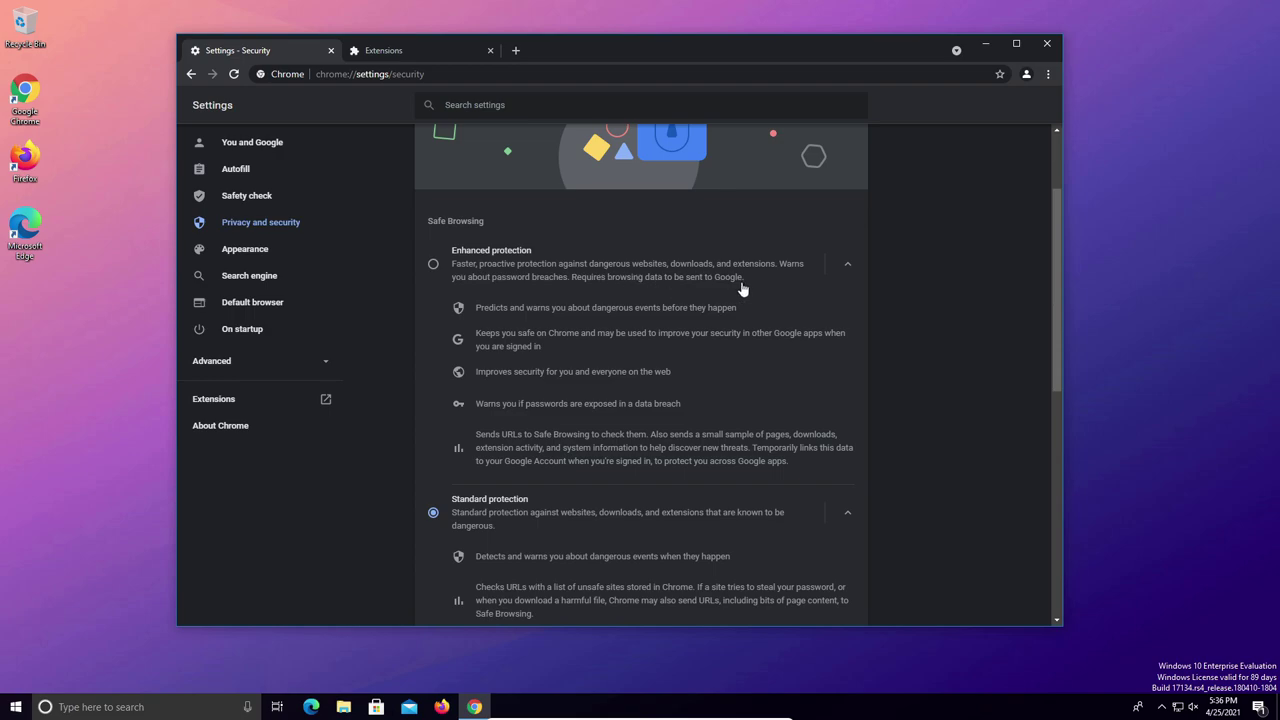
scroll(742, 289, "up", 2)
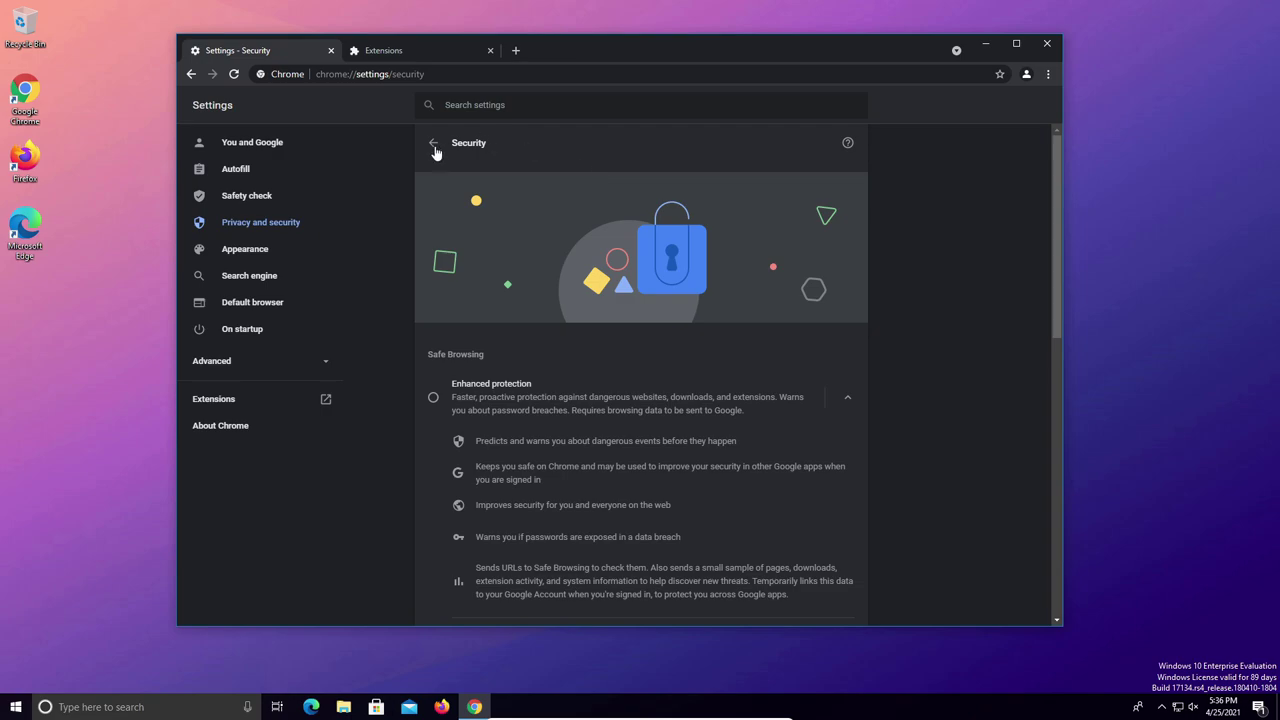
left_click(434, 145)
scroll(378, 218, "down", 3)
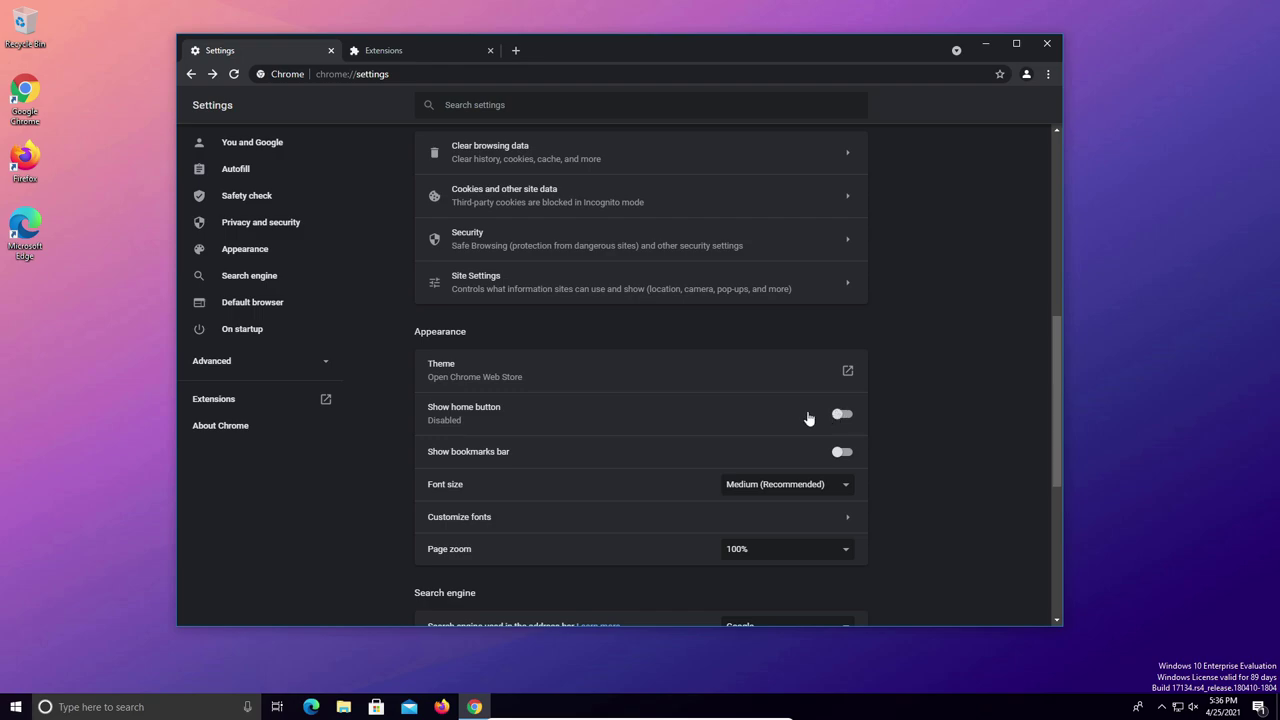
left_click(840, 414)
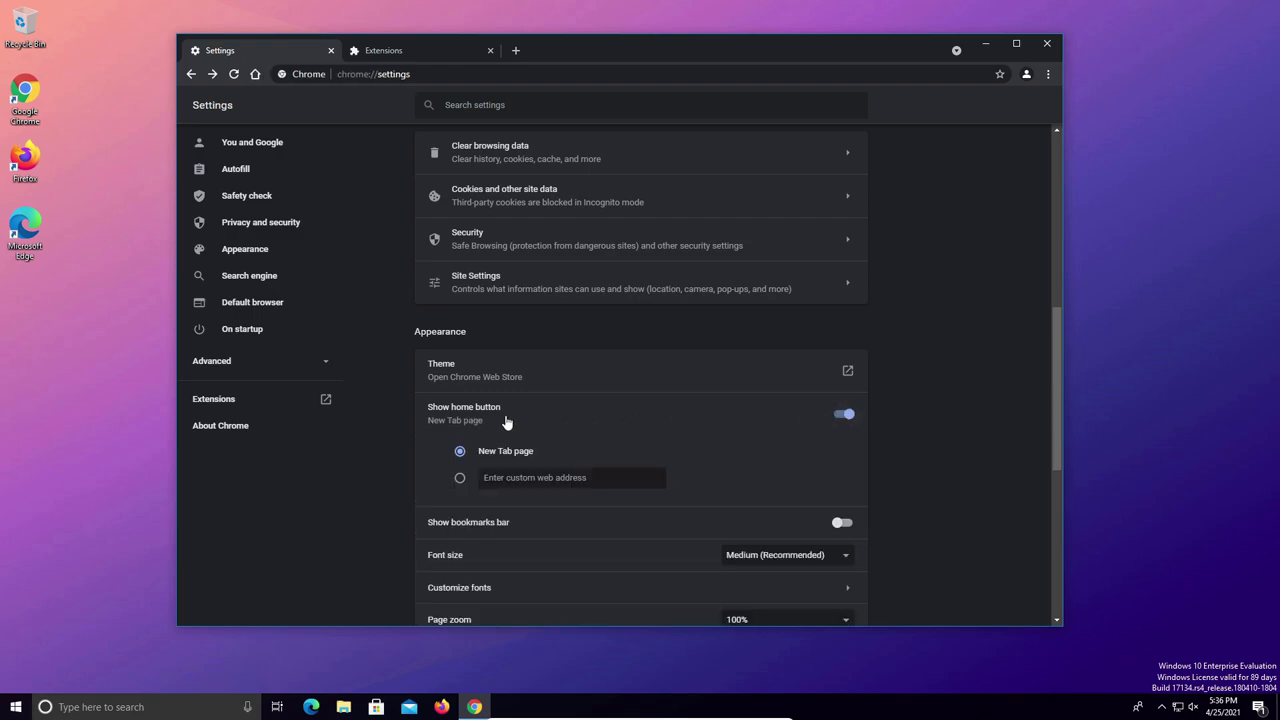
left_click(460, 478)
left_click(540, 478)
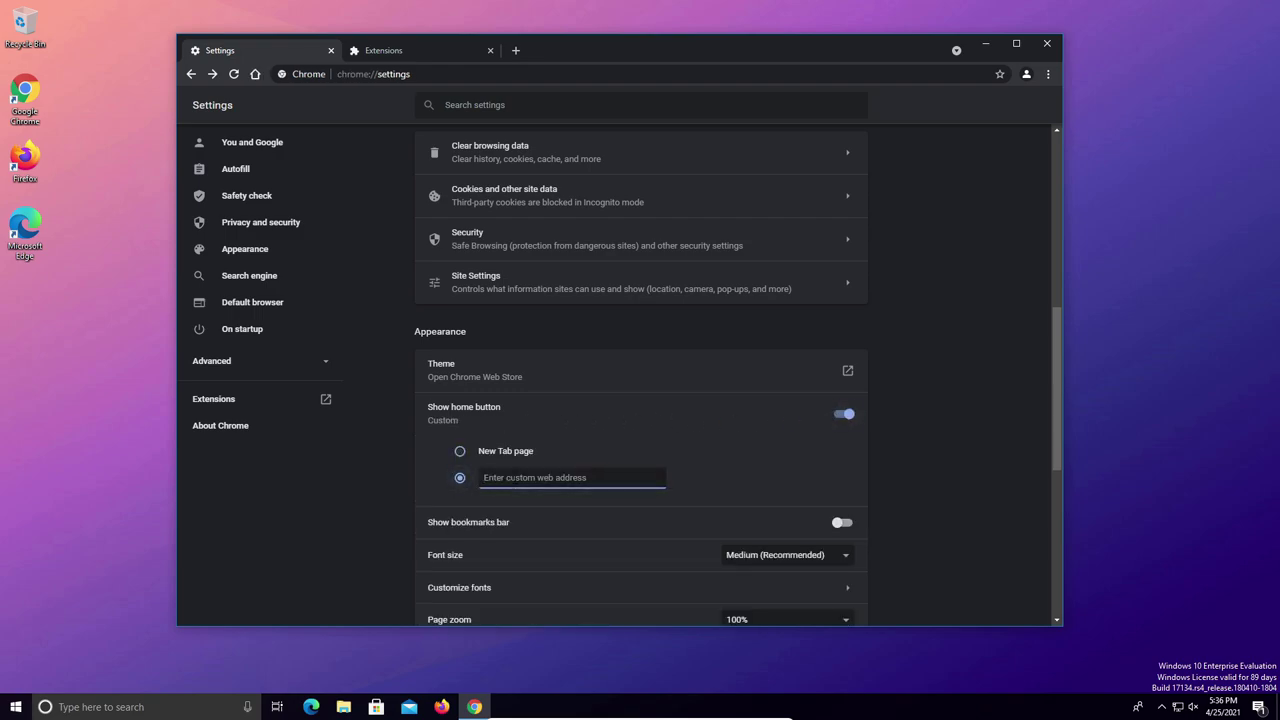
type("www.google.com")
Review the available choices for the search engine used in the address bar.
scroll(515, 478, "down", 2)
scroll(513, 477, "down", 2)
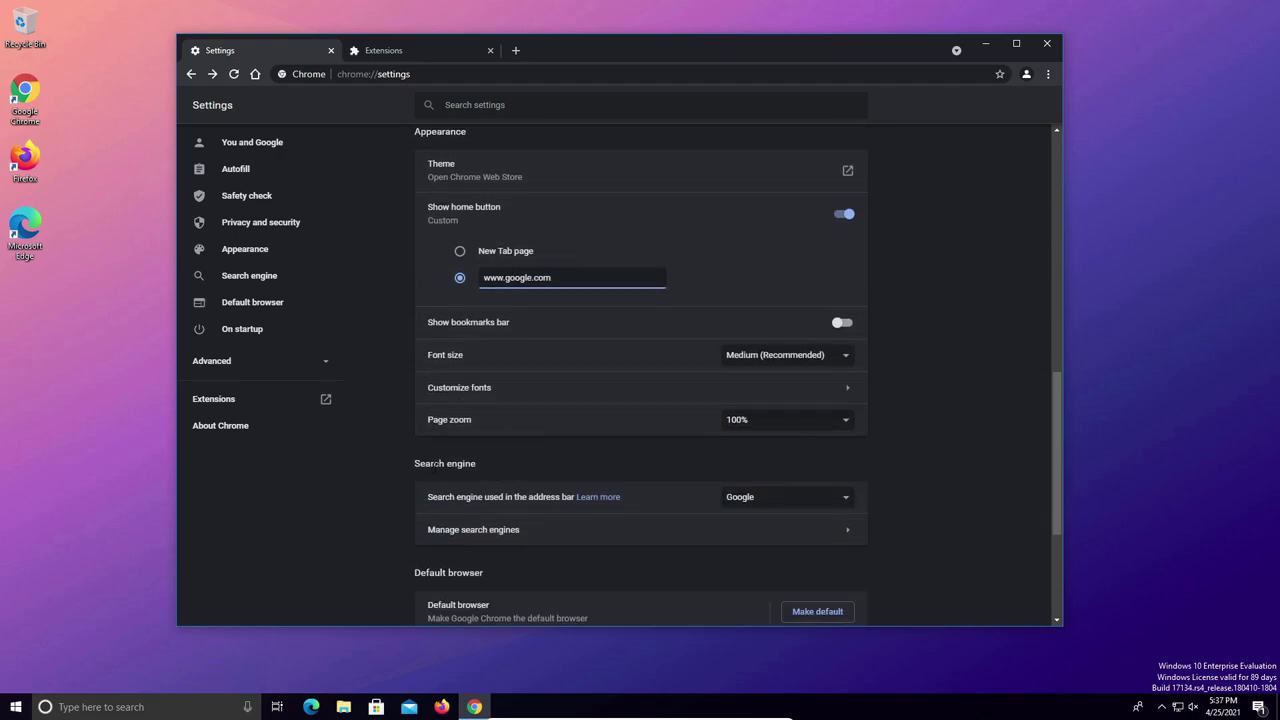
left_click_drag(408, 463, 570, 471)
left_click(704, 477)
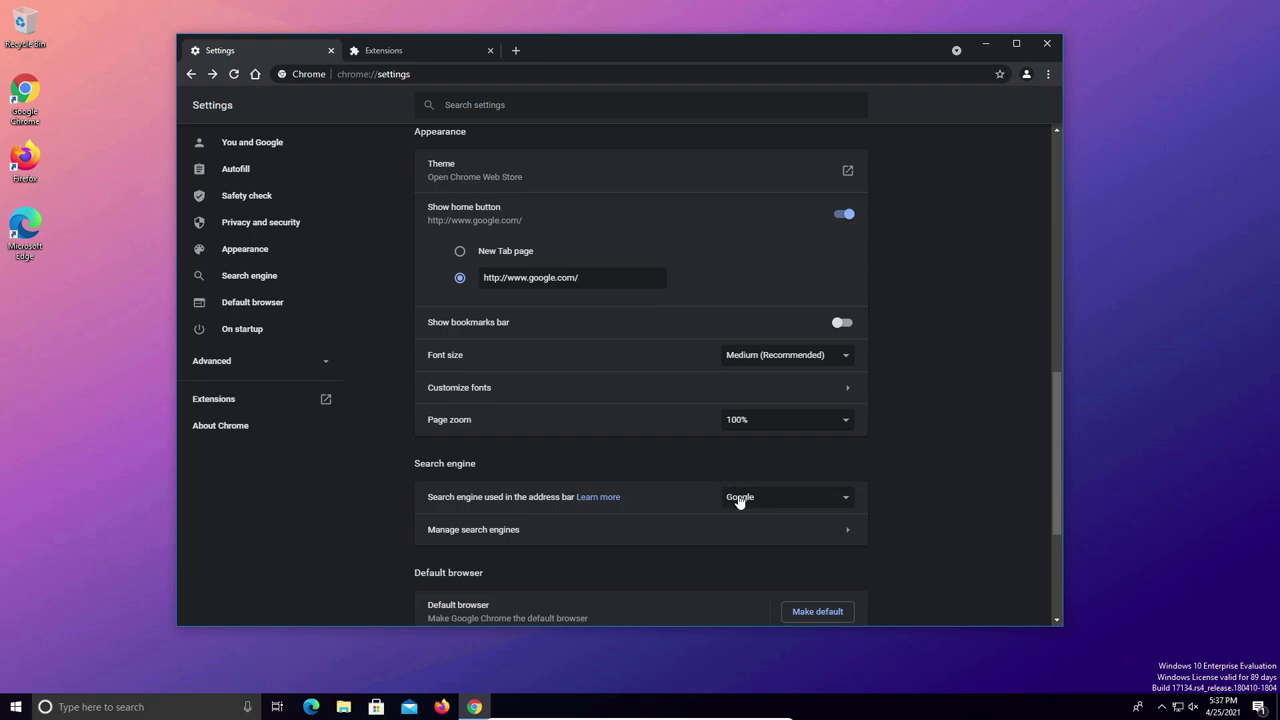
left_click(739, 499)
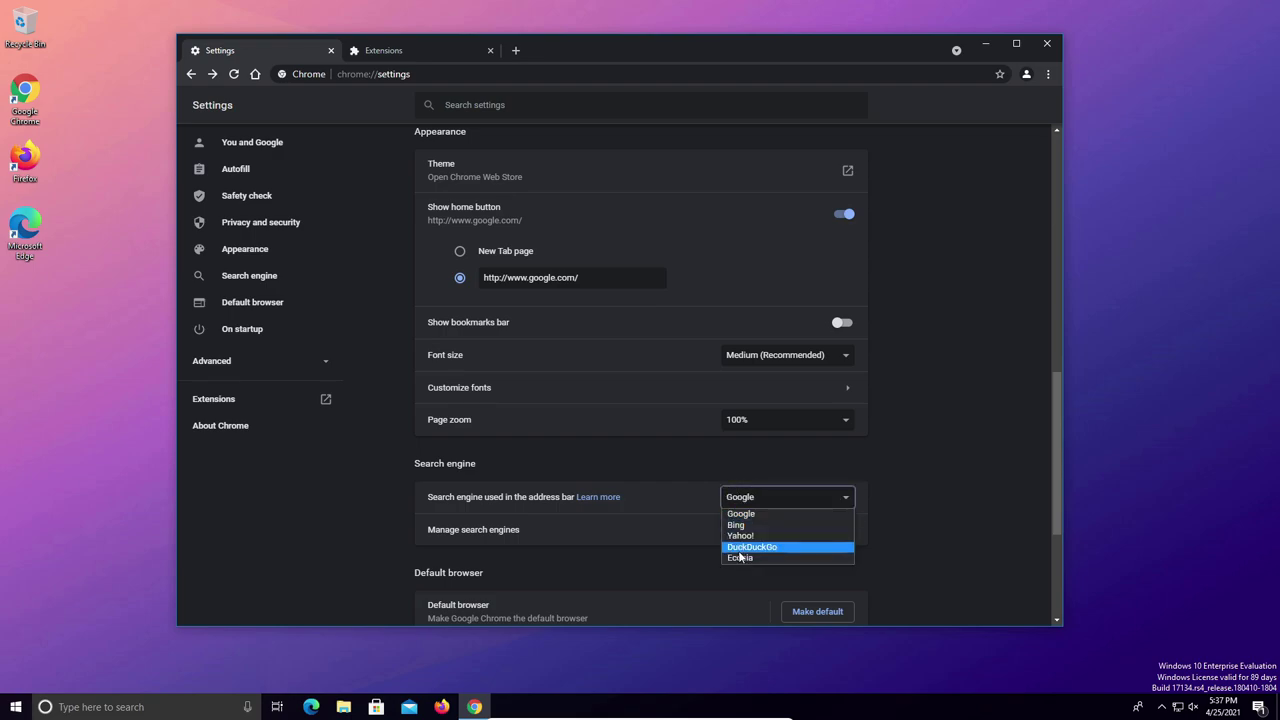
left_click(683, 456)
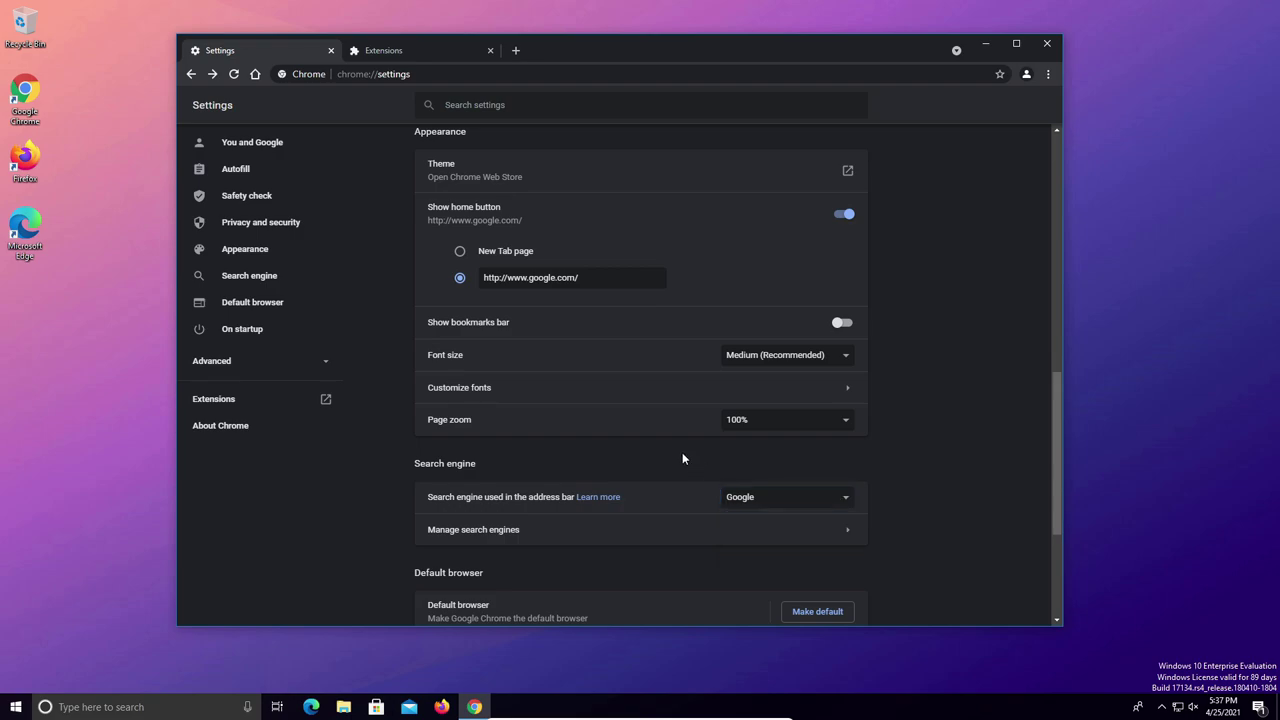
Remove Ecosia from the default search engines and return to the main settings.
left_click(504, 539)
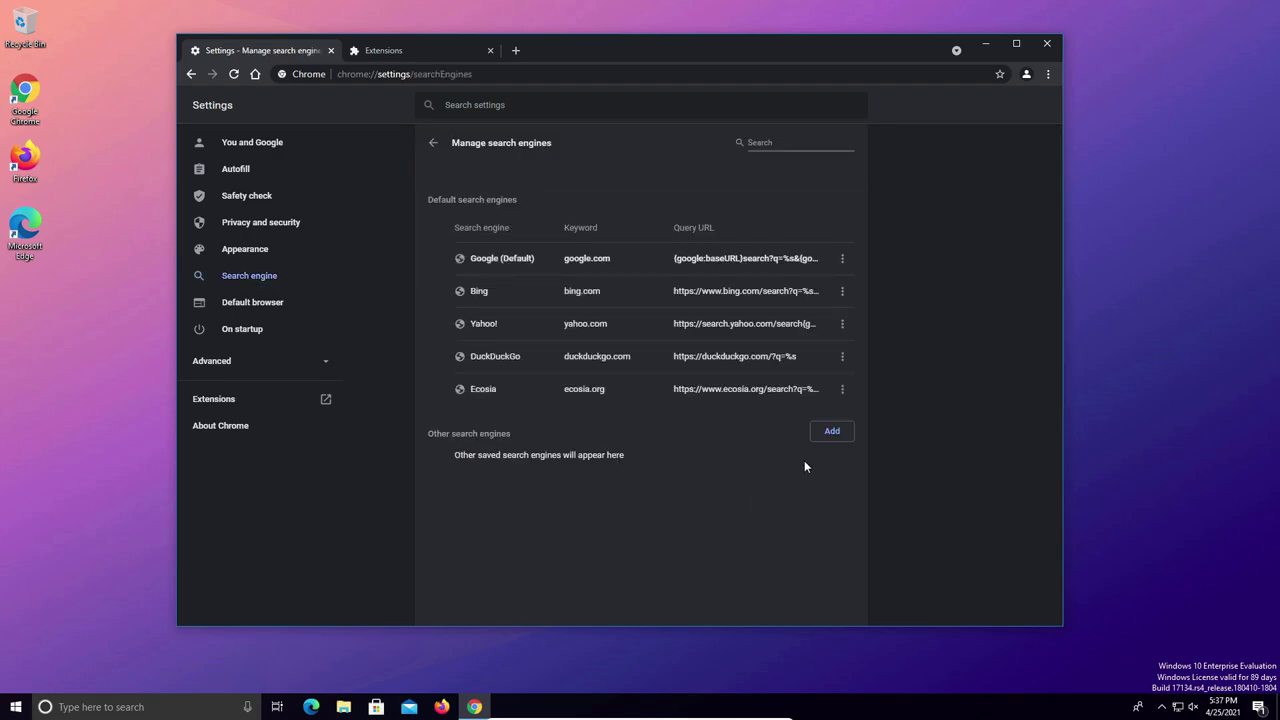
left_click(842, 389)
left_click(773, 455)
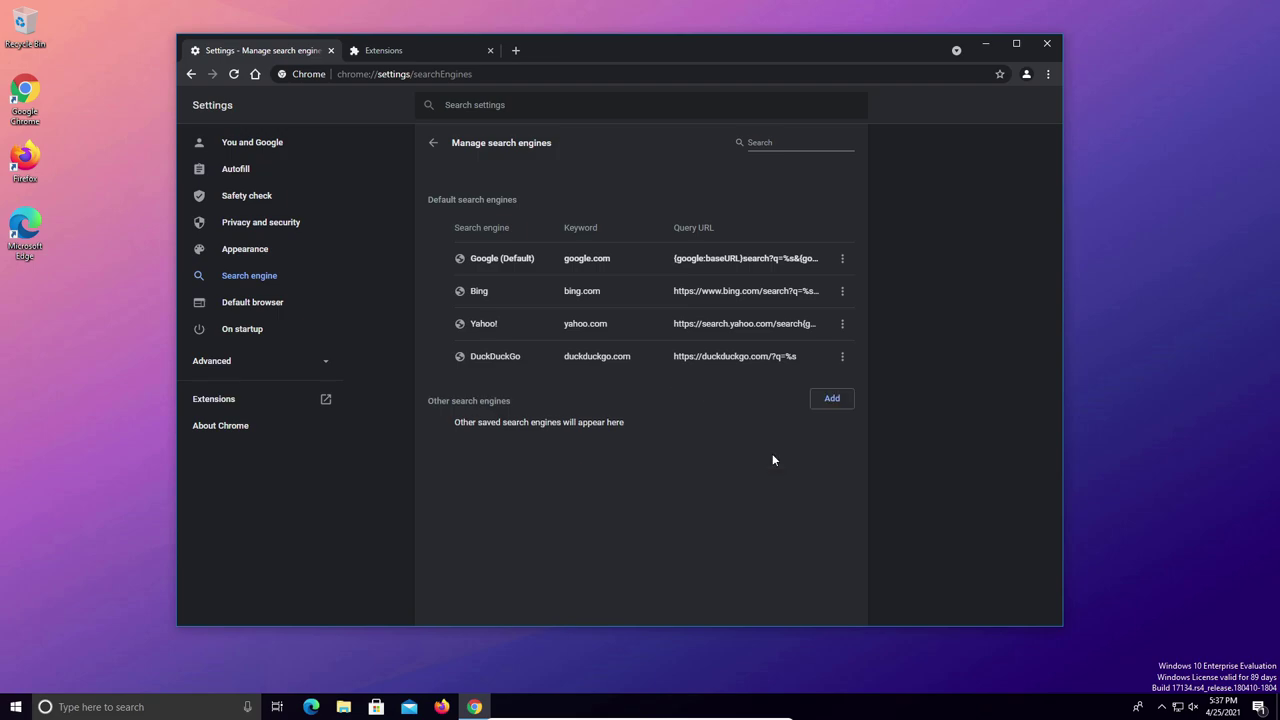
left_click(434, 142)
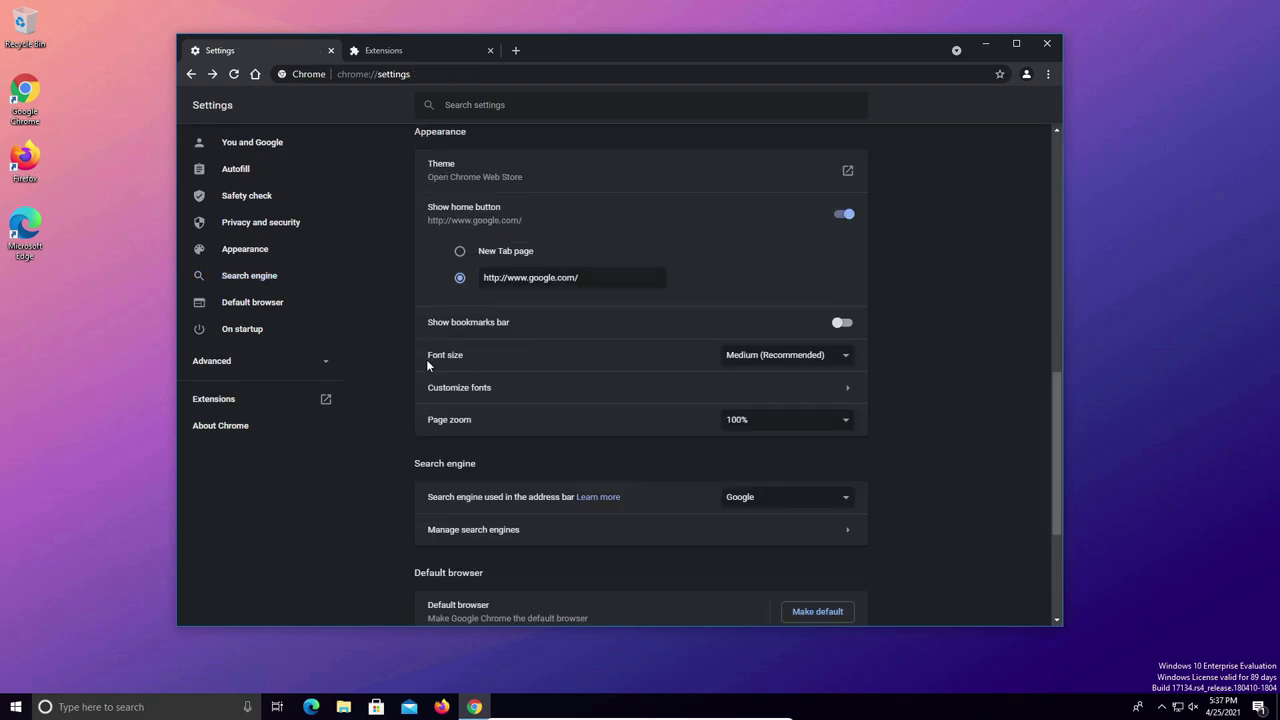
scroll(443, 407, "down", 3)
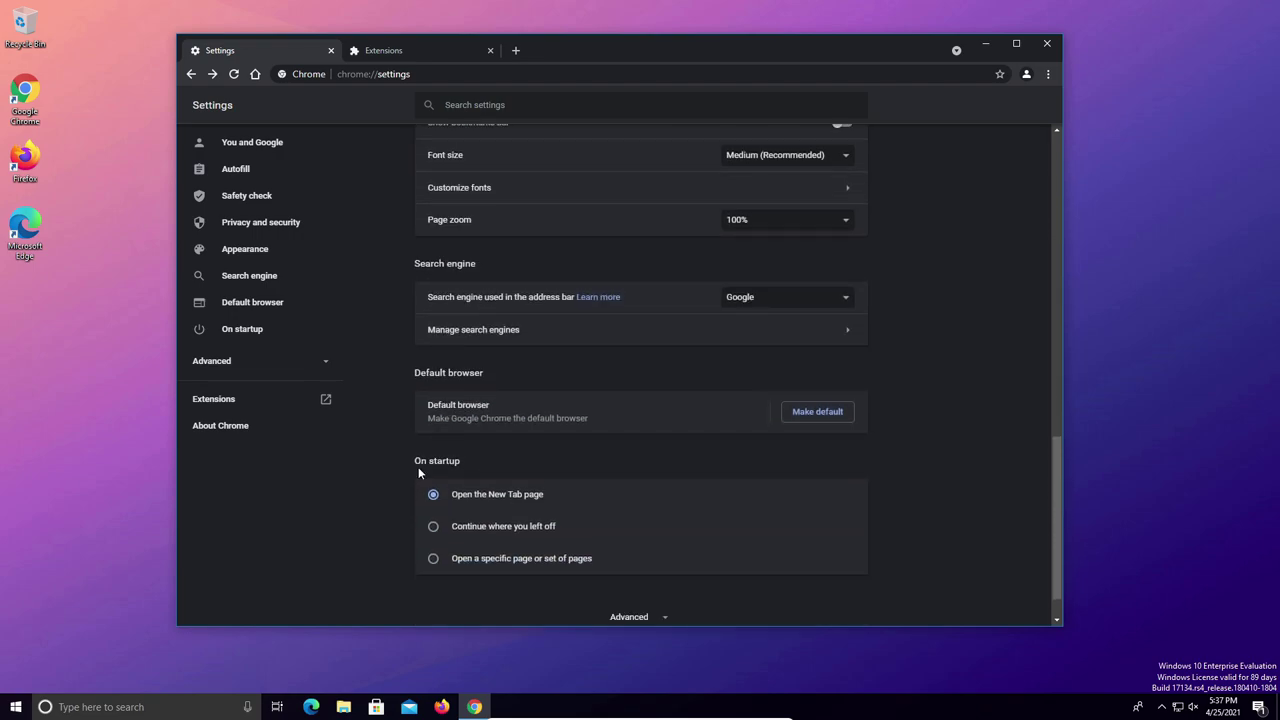
left_click_drag(413, 461, 458, 461)
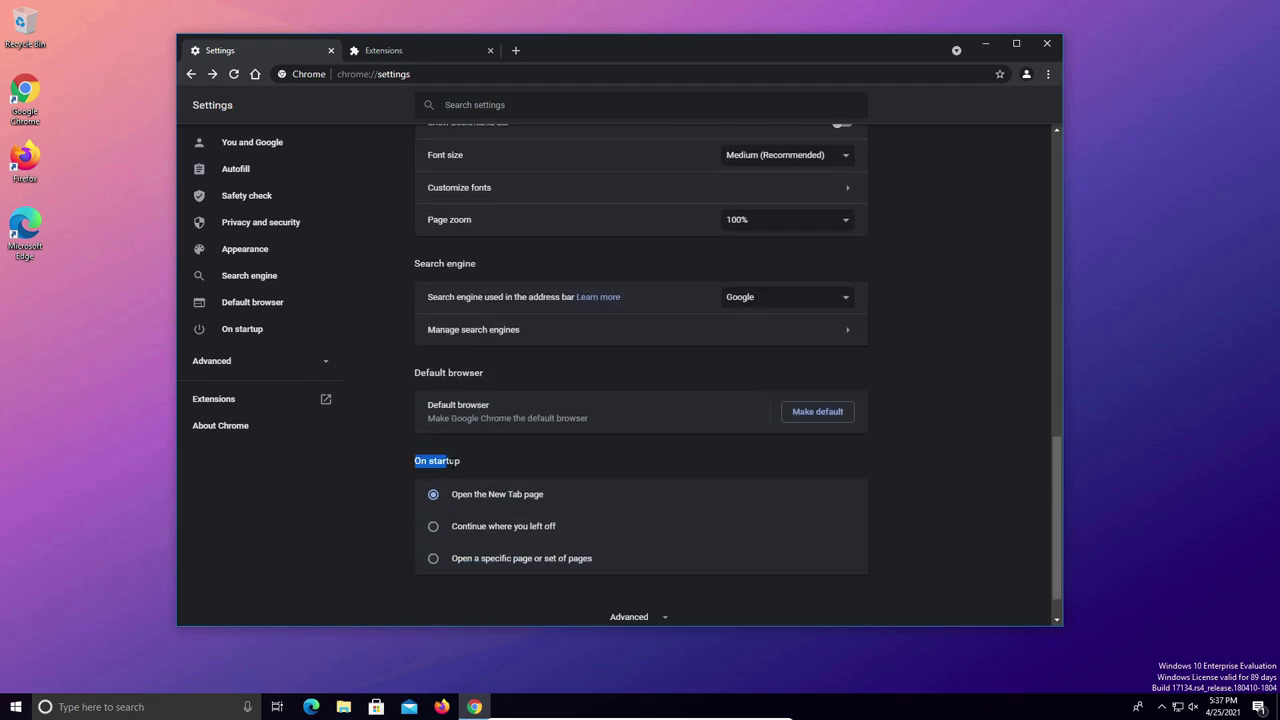
left_click(434, 560)
scroll(470, 550, "down", 2)
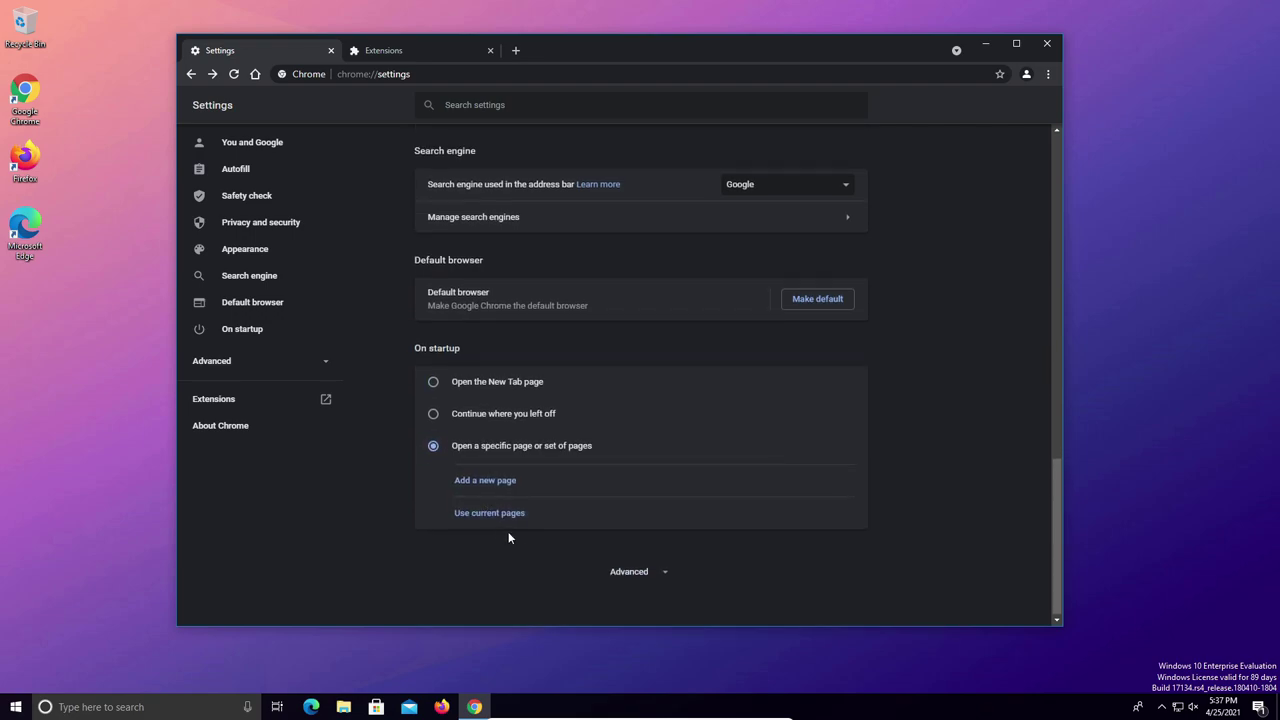
left_click(486, 480)
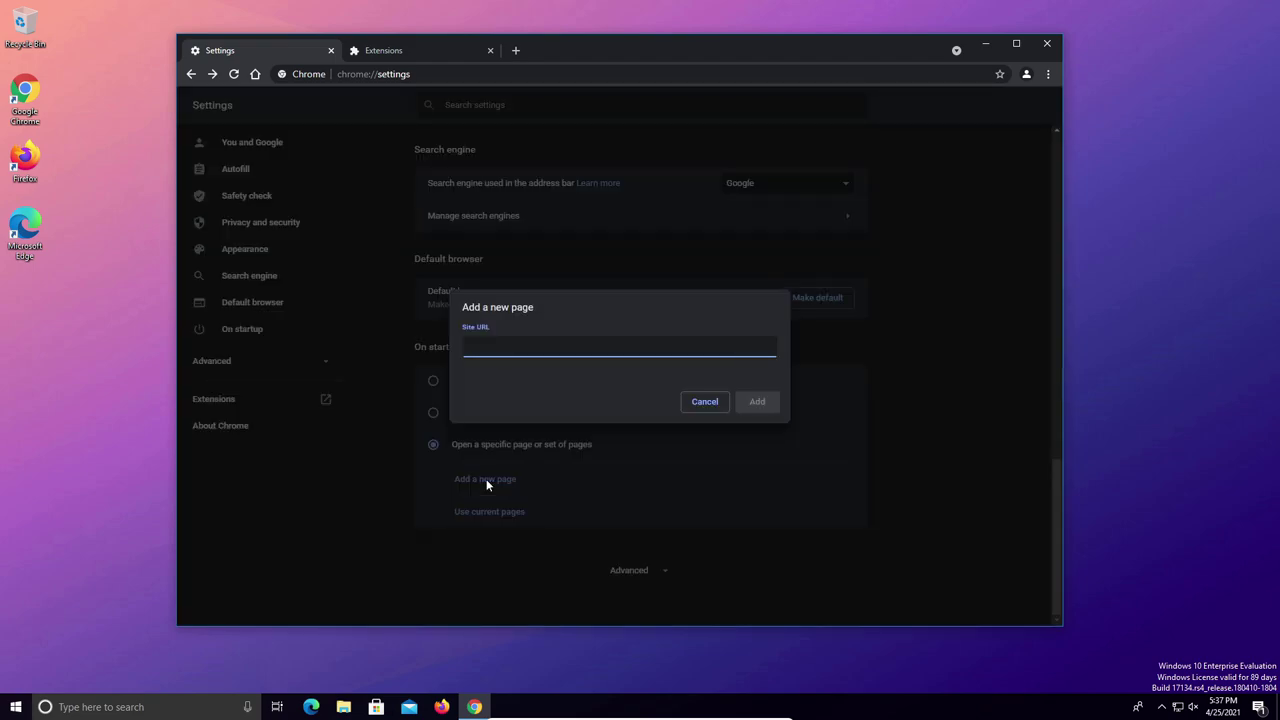
type("www.goog")
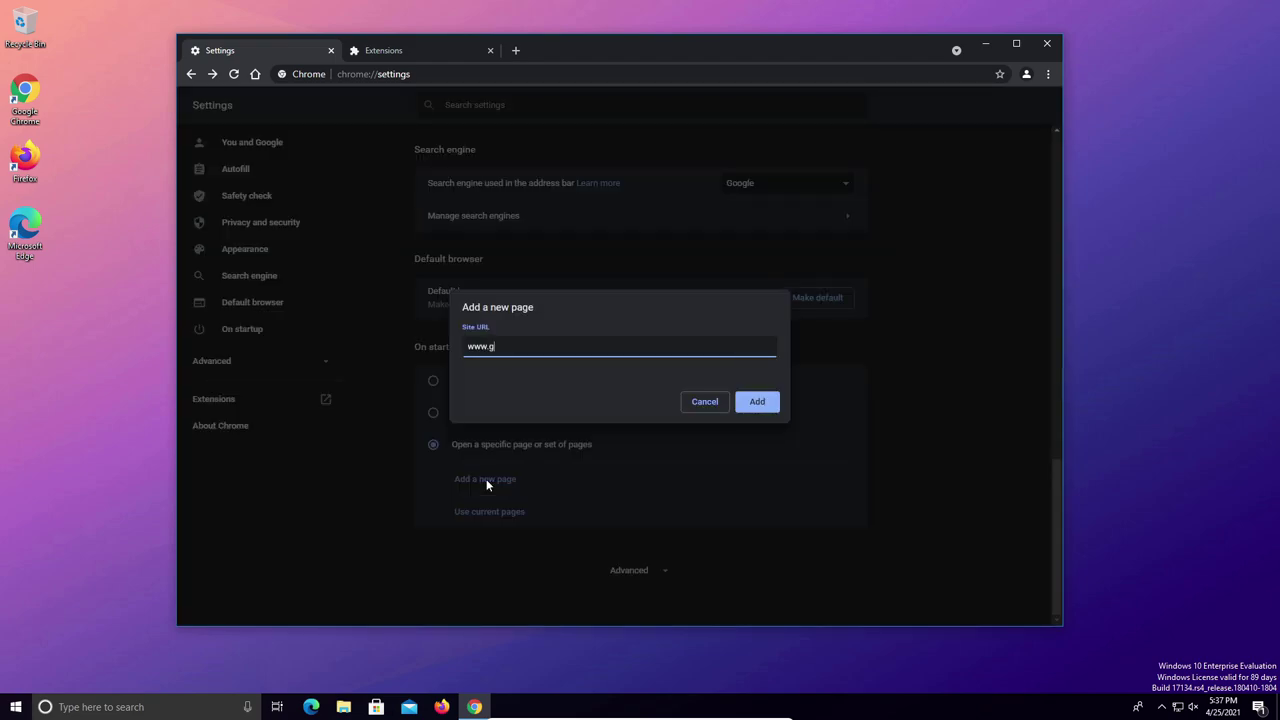
type("le.com")
left_click(757, 401)
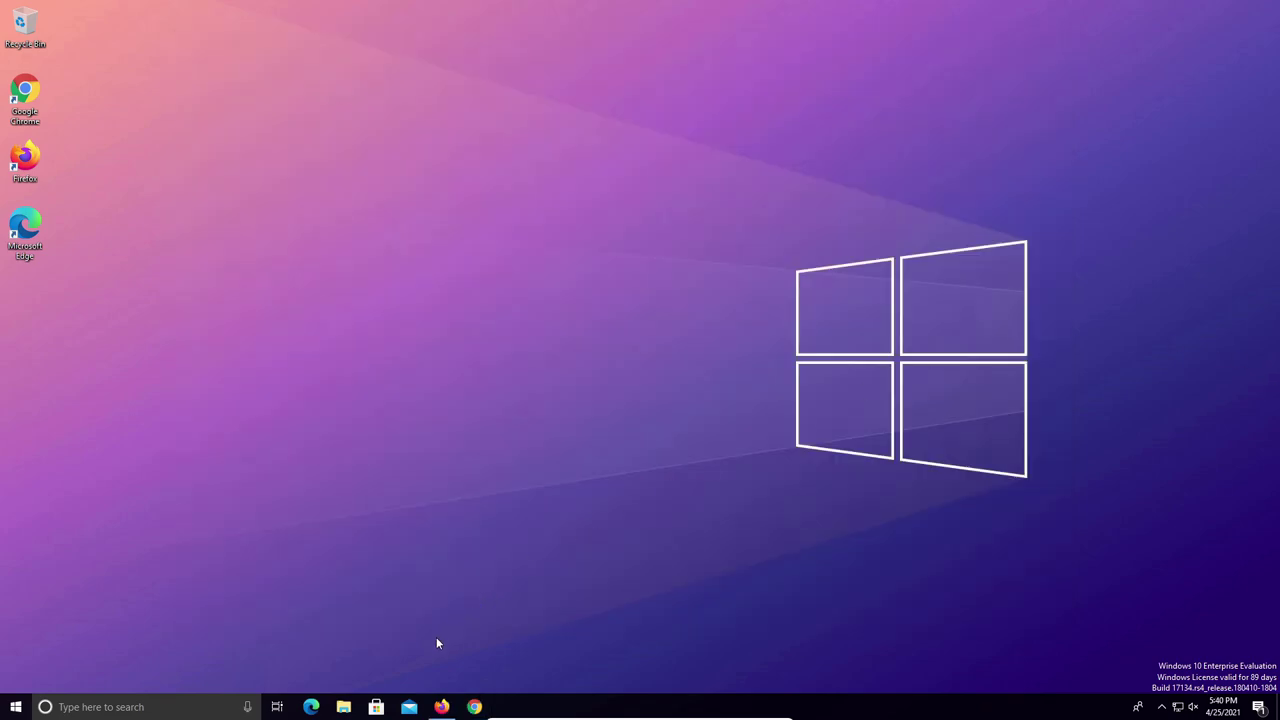
Switch to Firefox and check whether the browser is up to date from its version information.
left_click(441, 707)
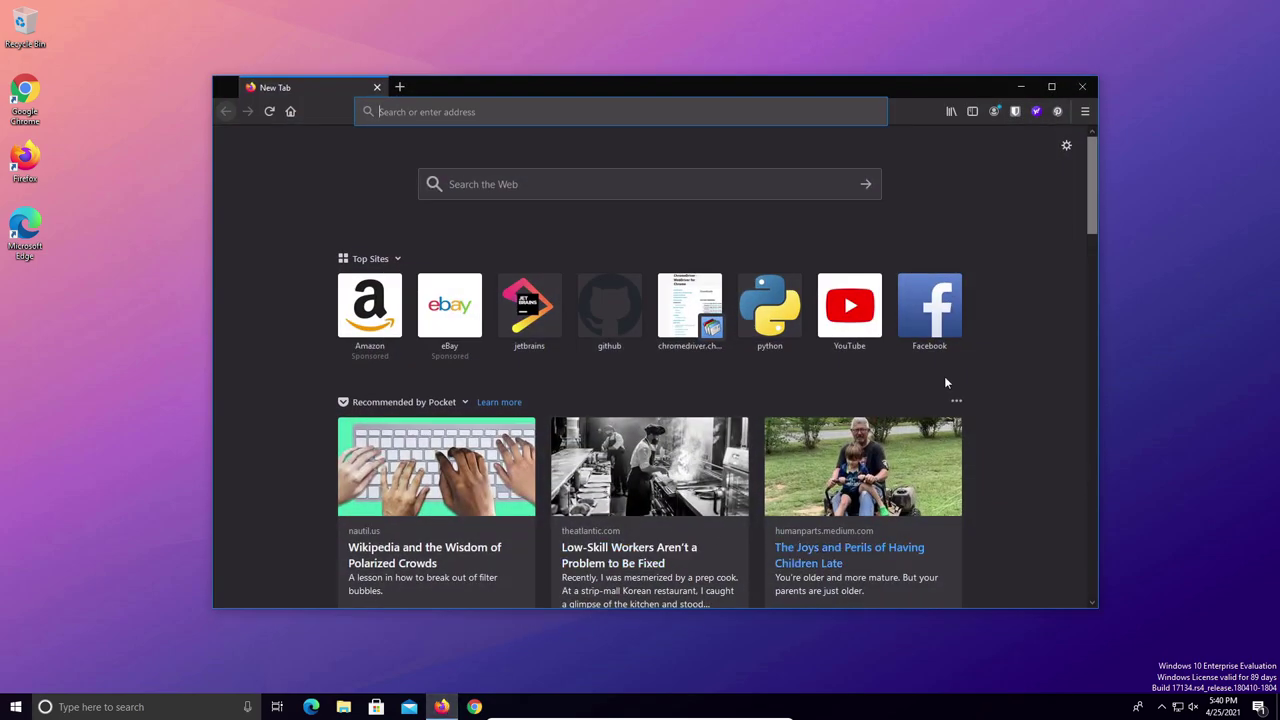
left_click(1086, 113)
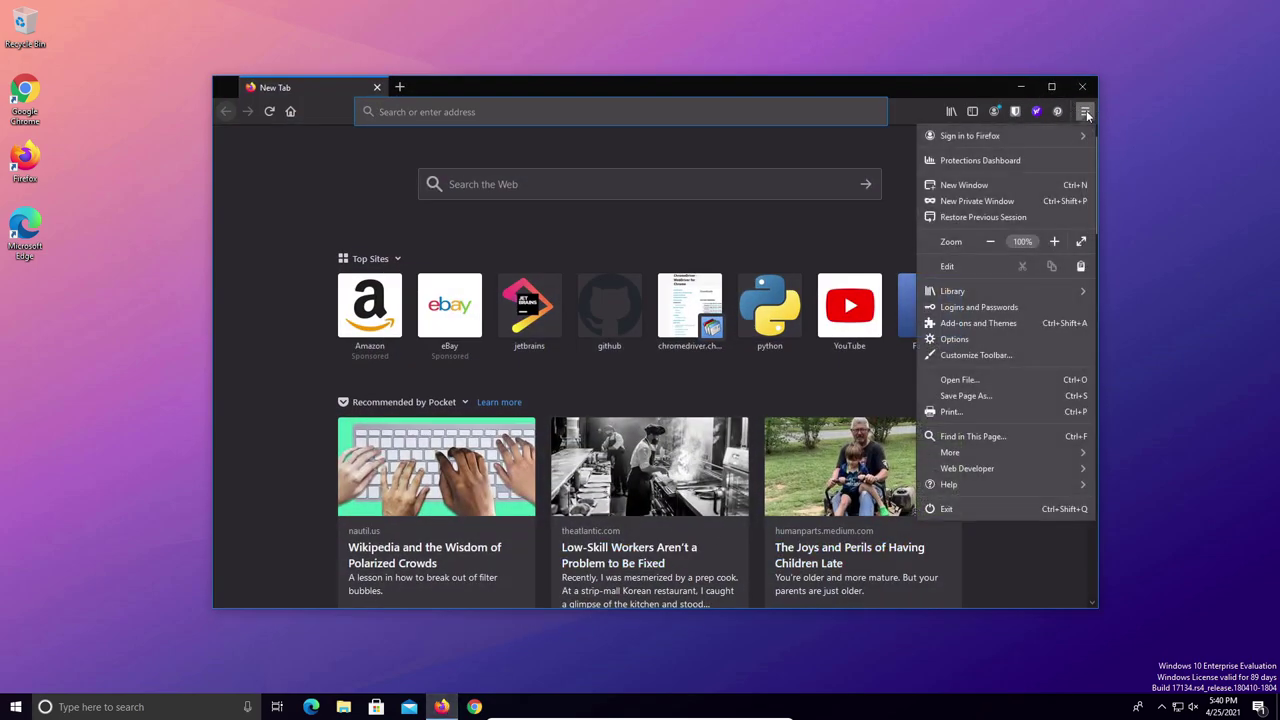
left_click(976, 487)
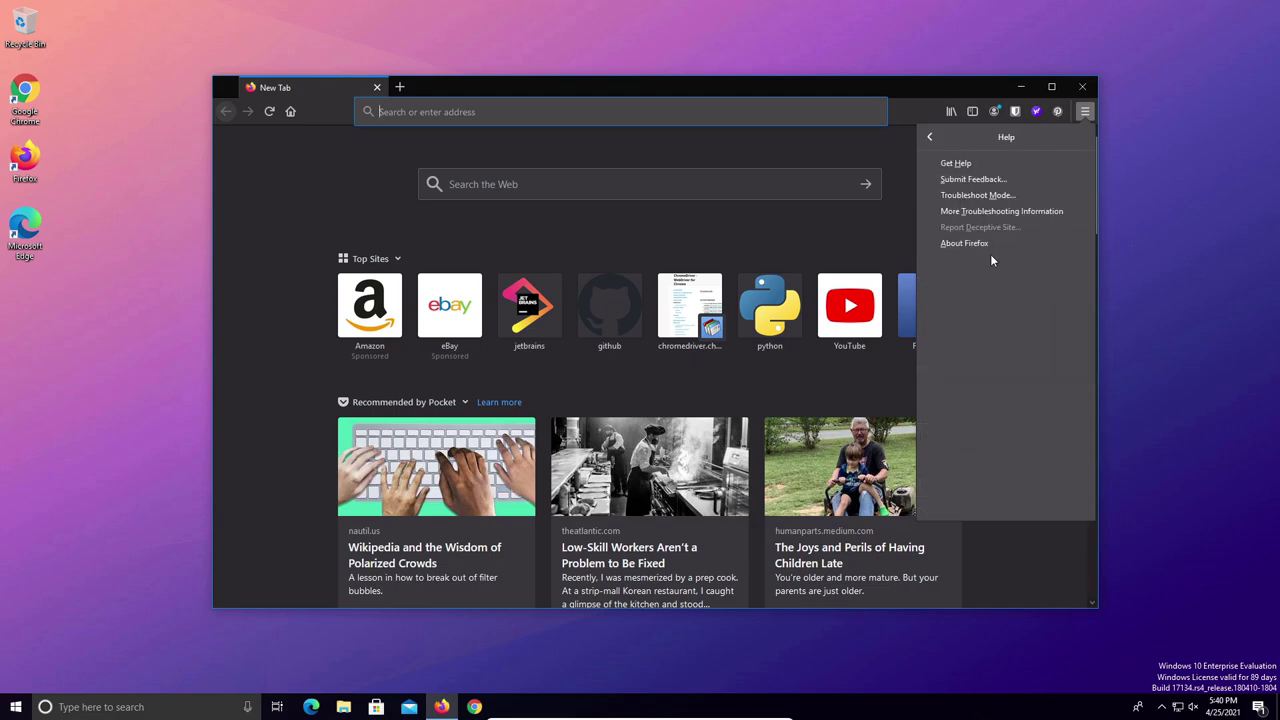
left_click(981, 240)
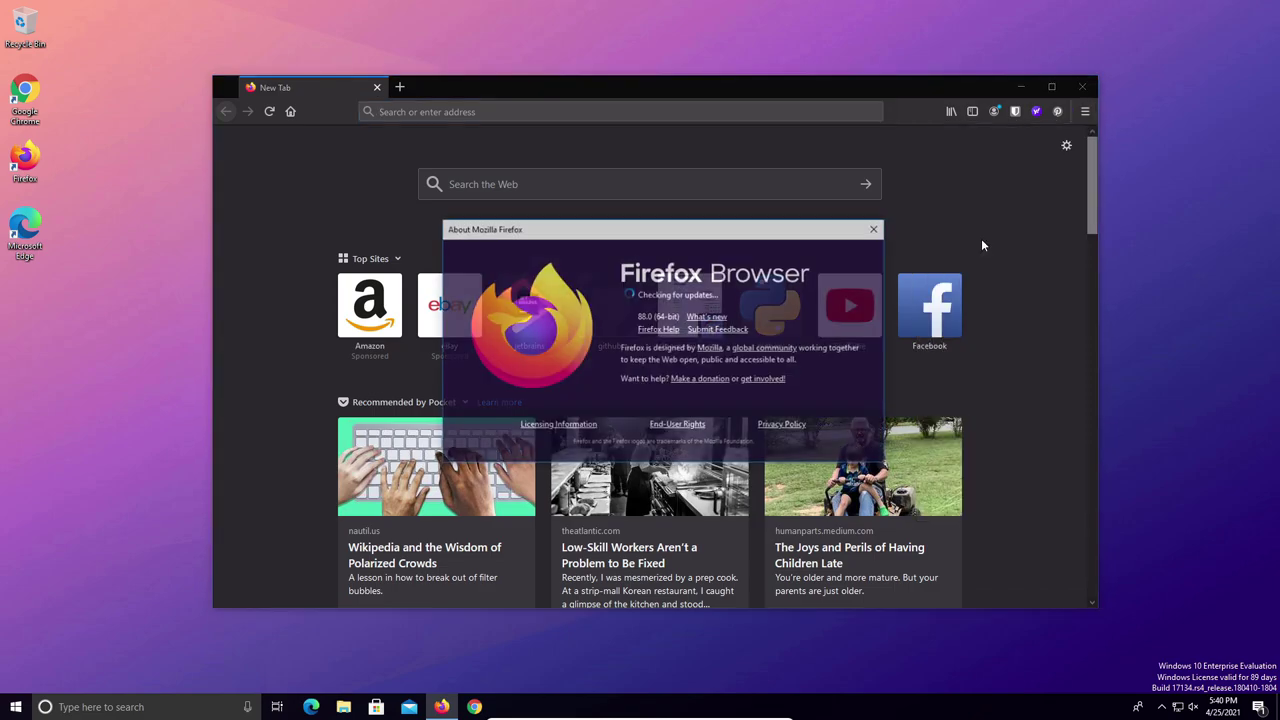
left_click(876, 229)
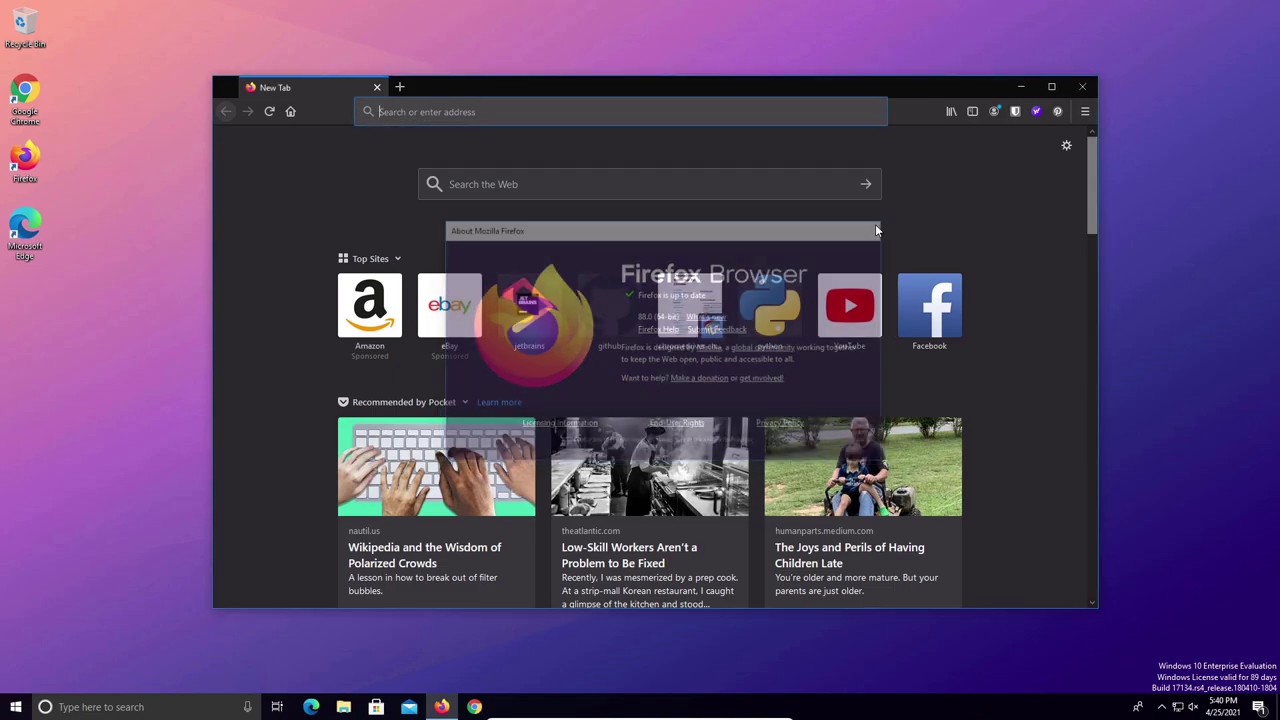
Open the installed Firefox extensions and check them for updates.
left_click(1085, 111)
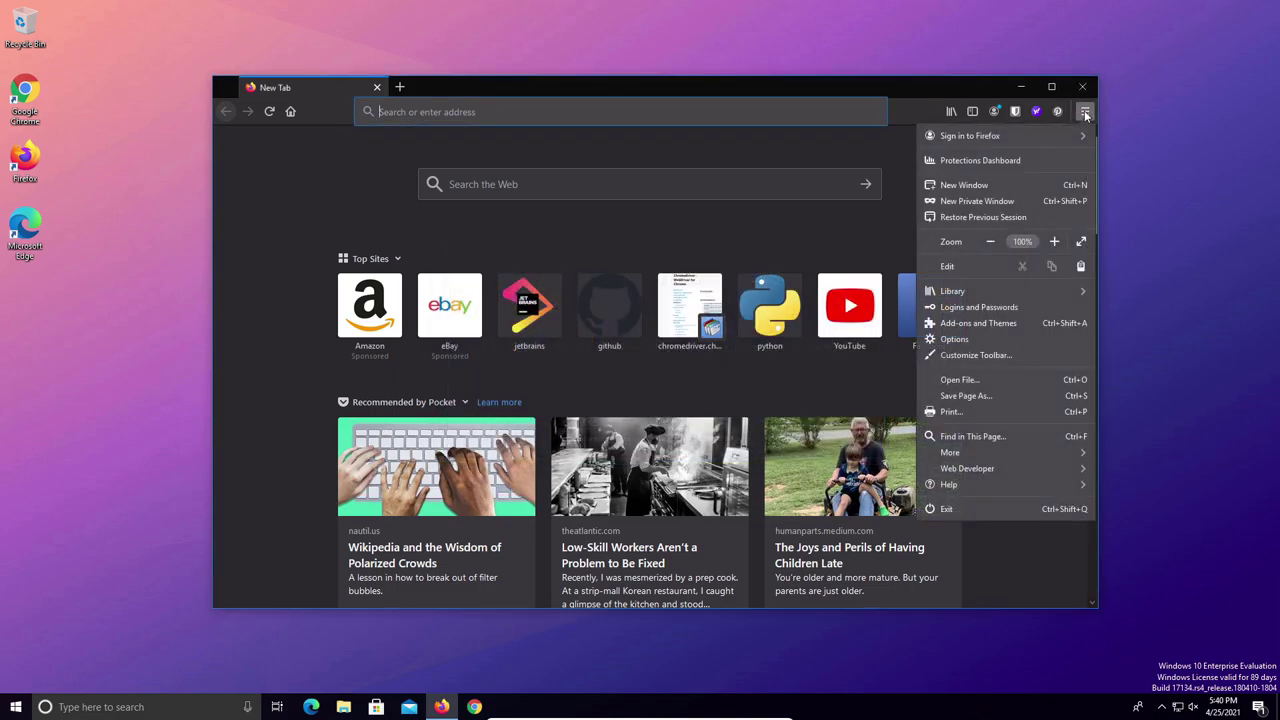
left_click(992, 324)
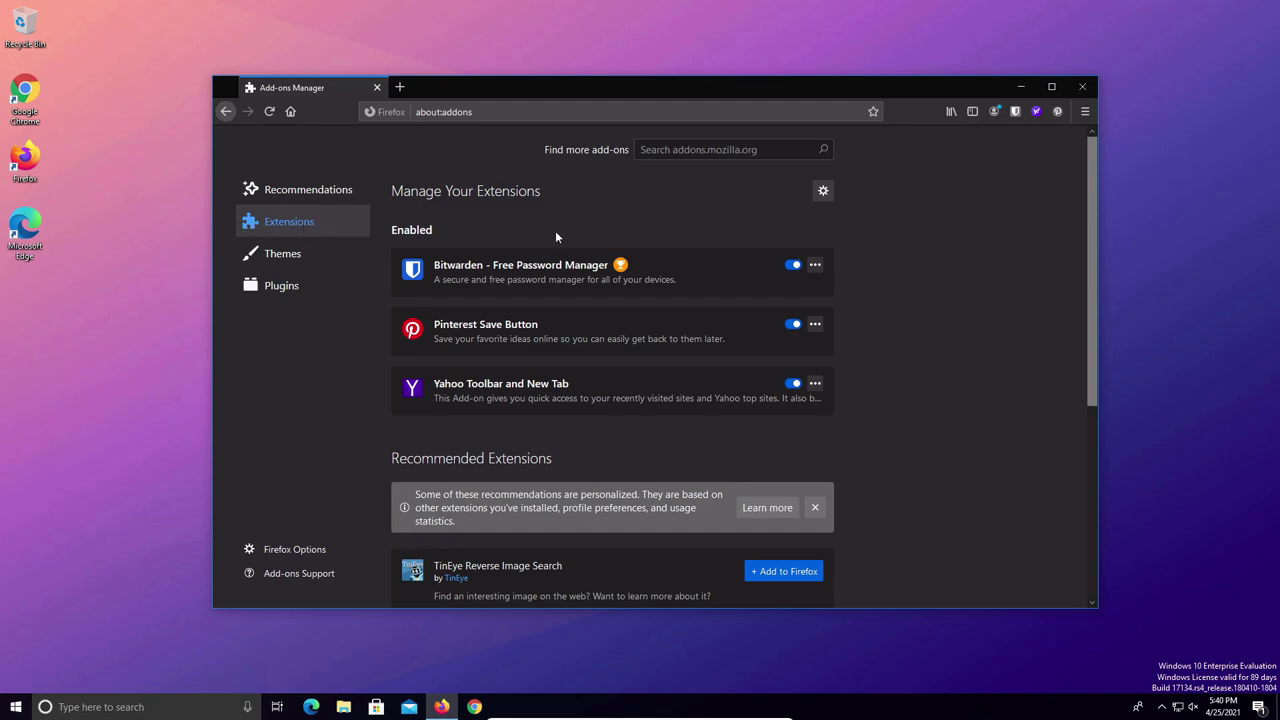
left_click(820, 192)
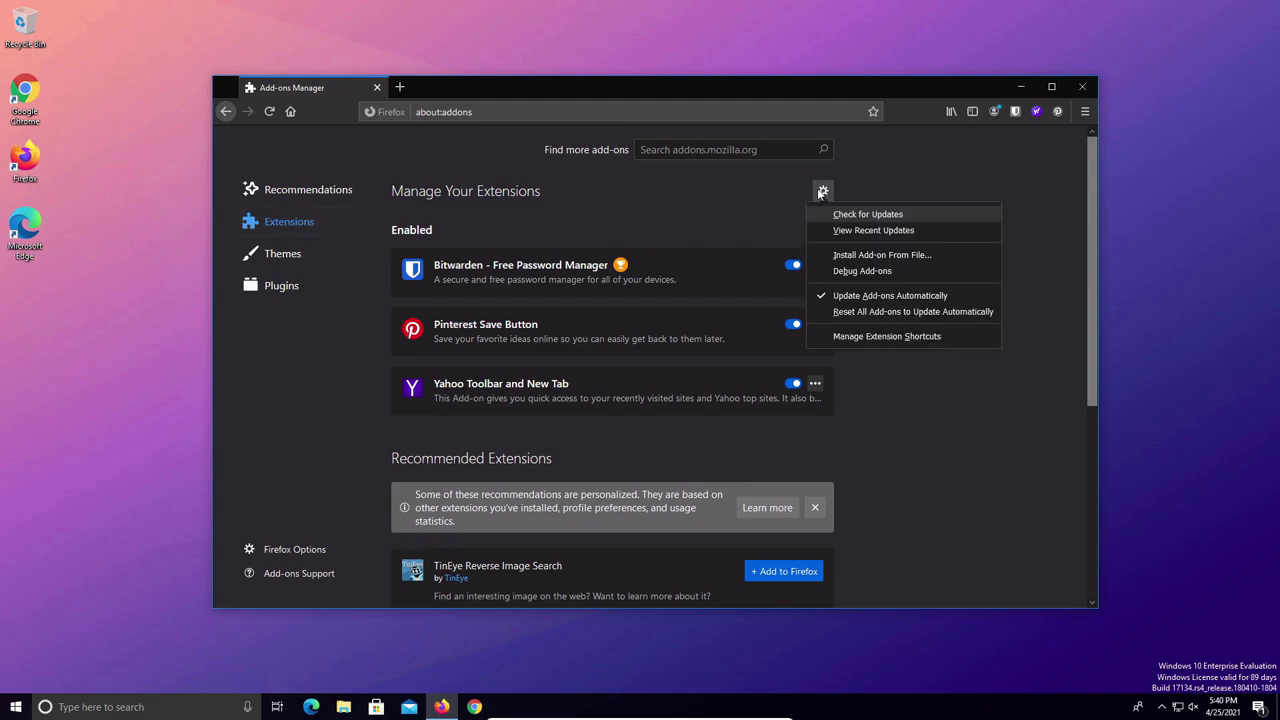
left_click(875, 215)
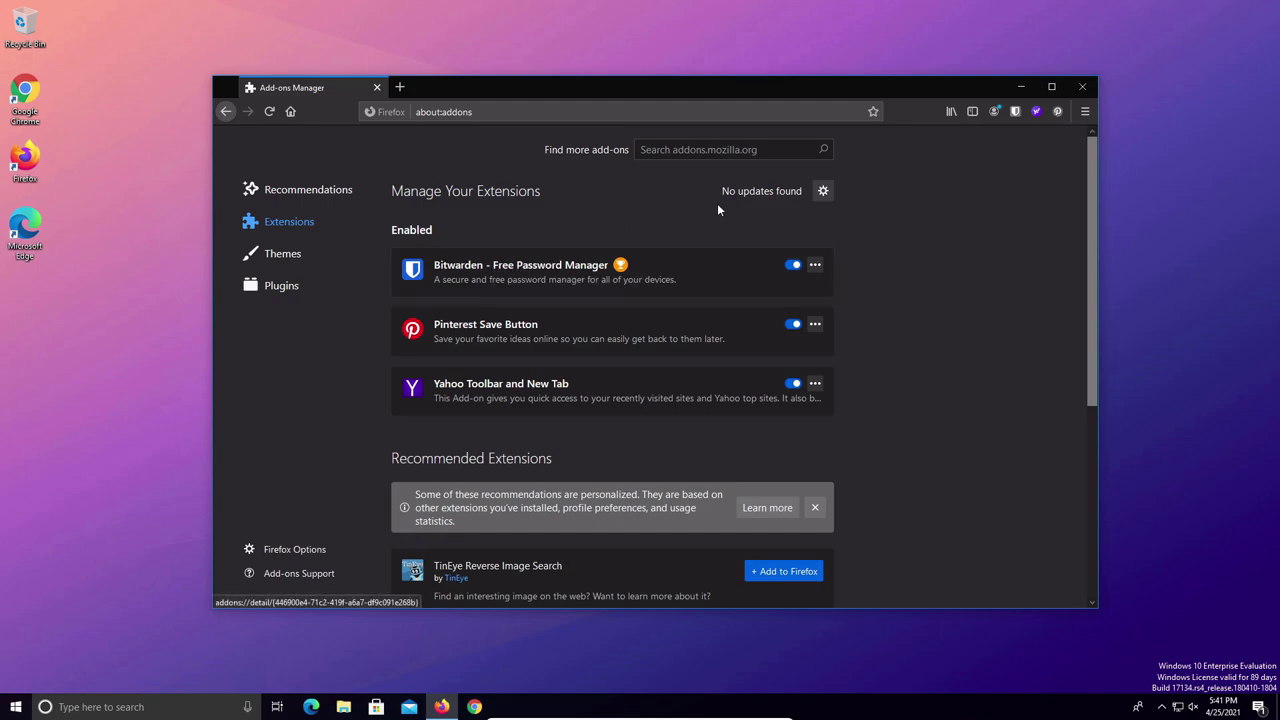
Disable the Bitwarden extension and remove the Pinterest Save Button and Yahoo Toolbar and New Tab extensions.
left_click(797, 266)
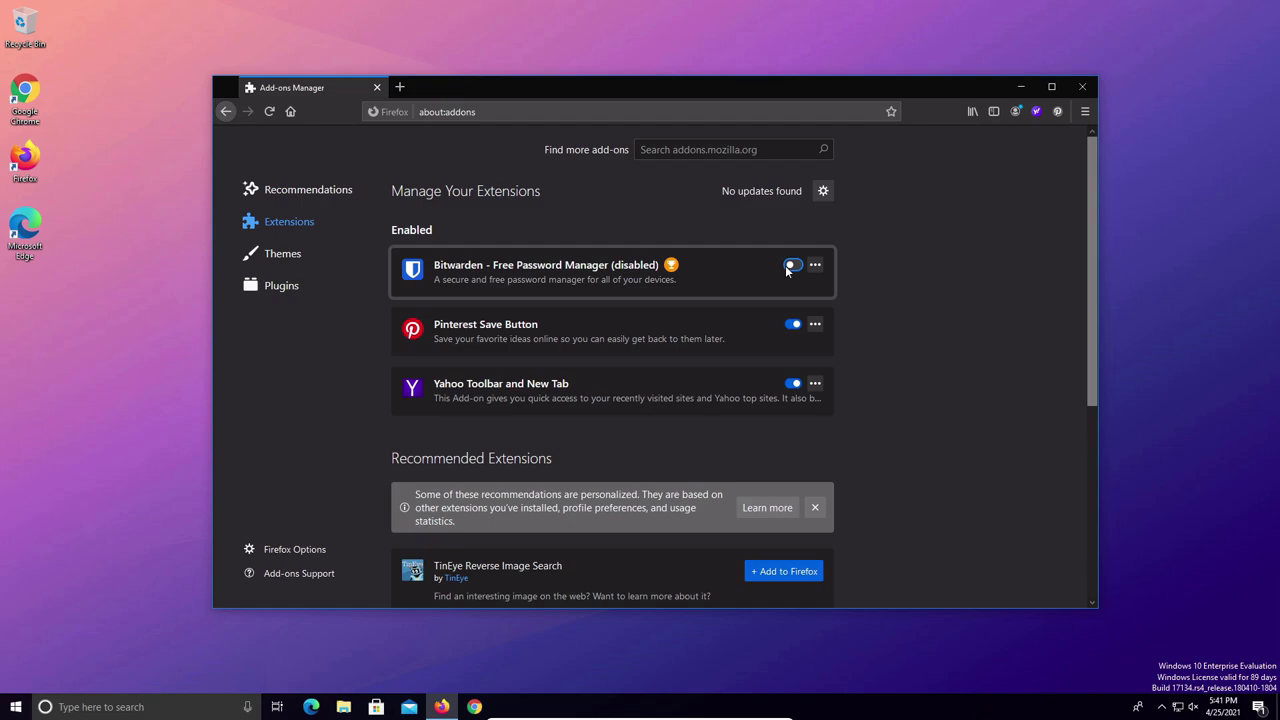
left_click(815, 324)
left_click(830, 345)
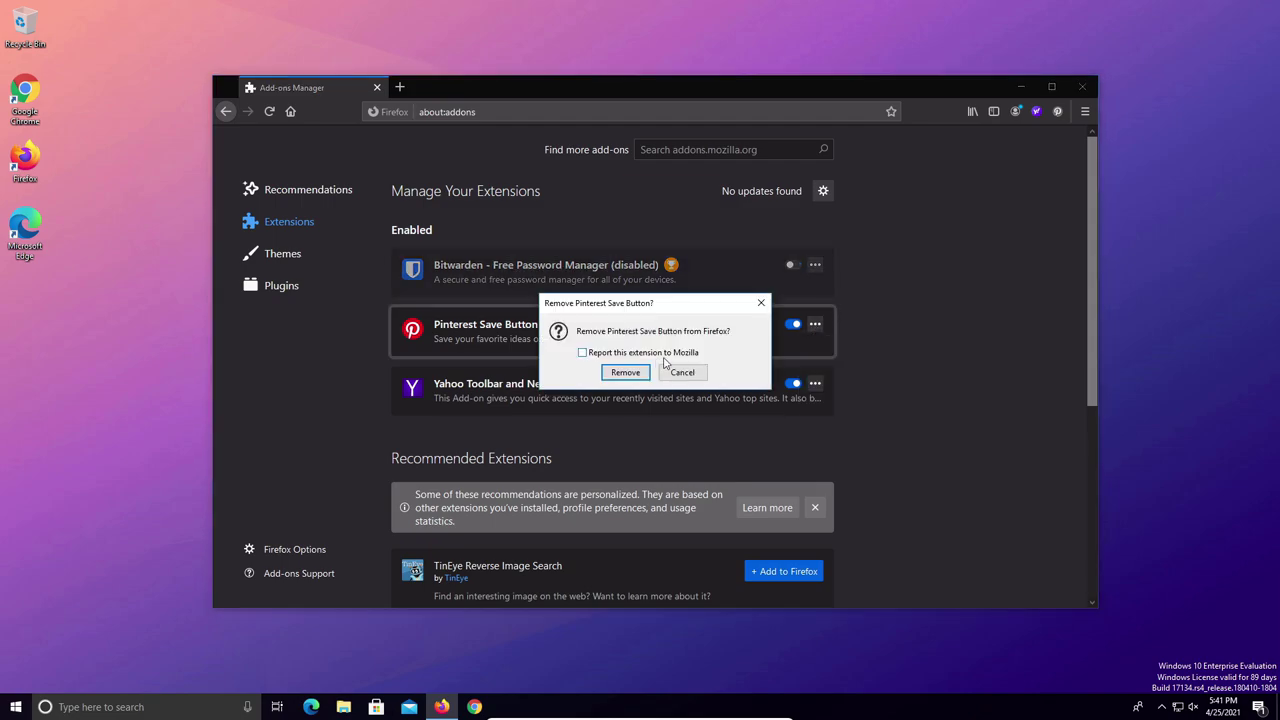
left_click(629, 371)
left_click(815, 367)
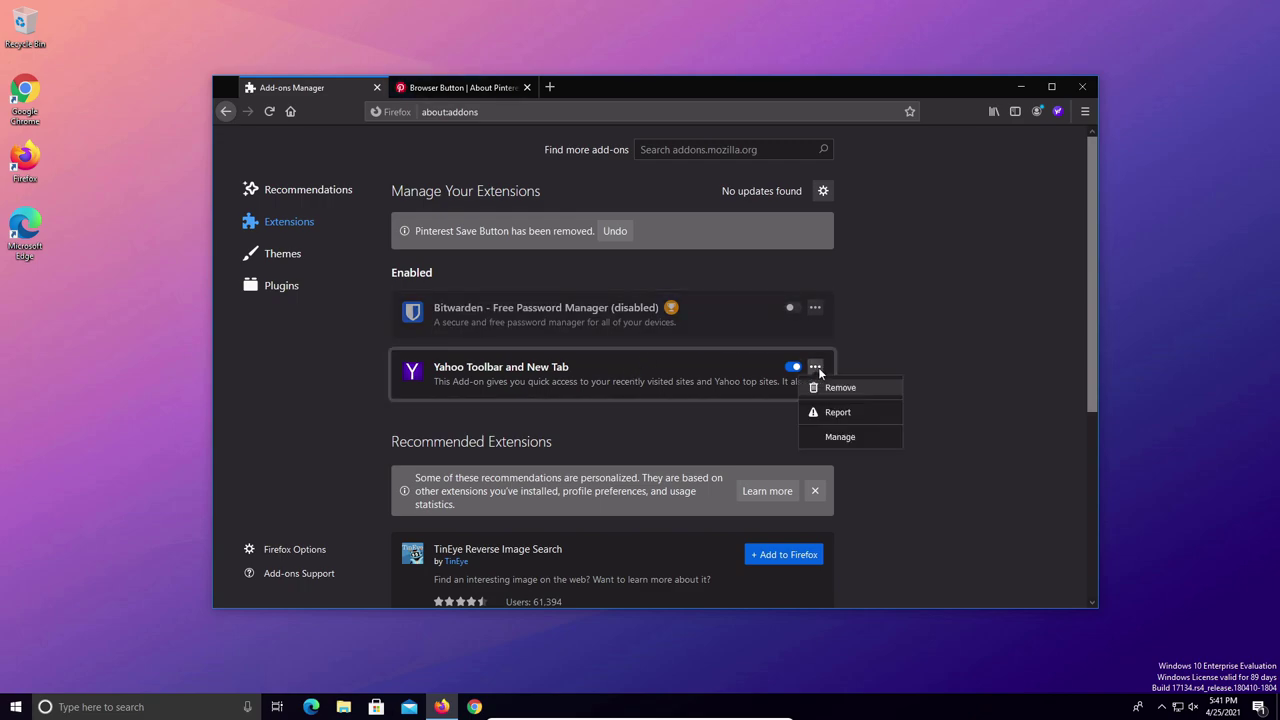
left_click(826, 384)
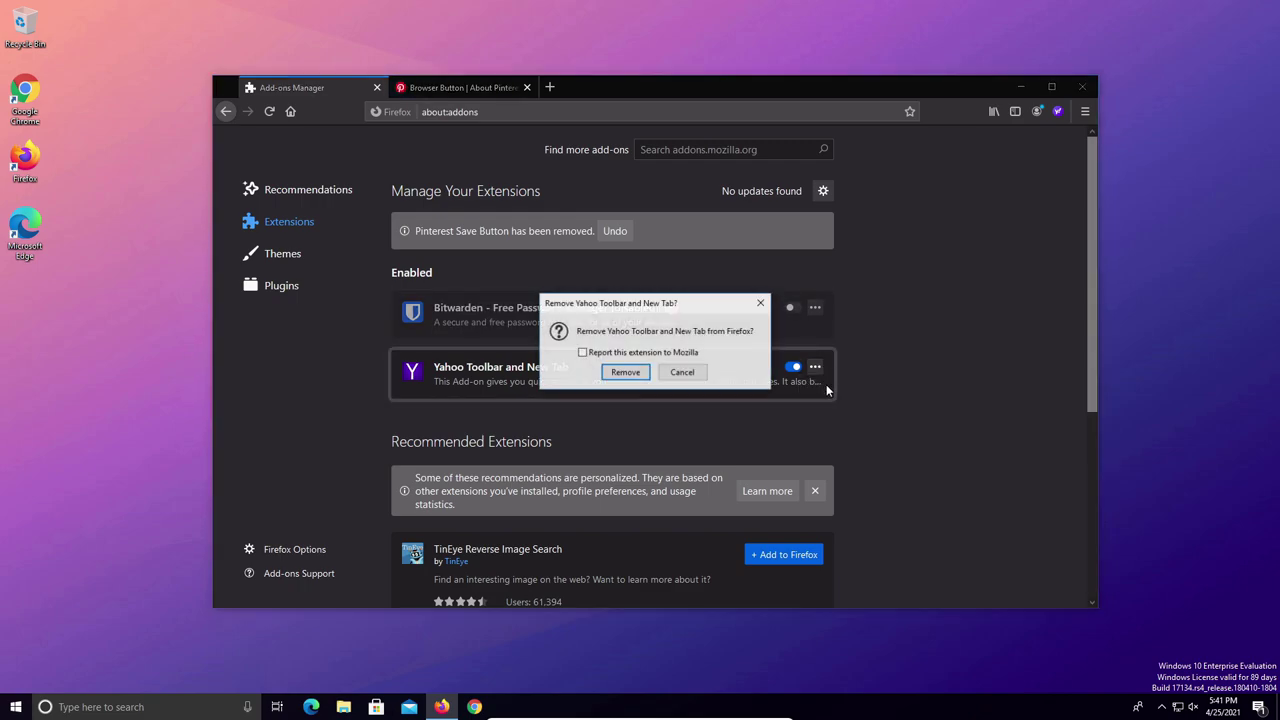
left_click(625, 372)
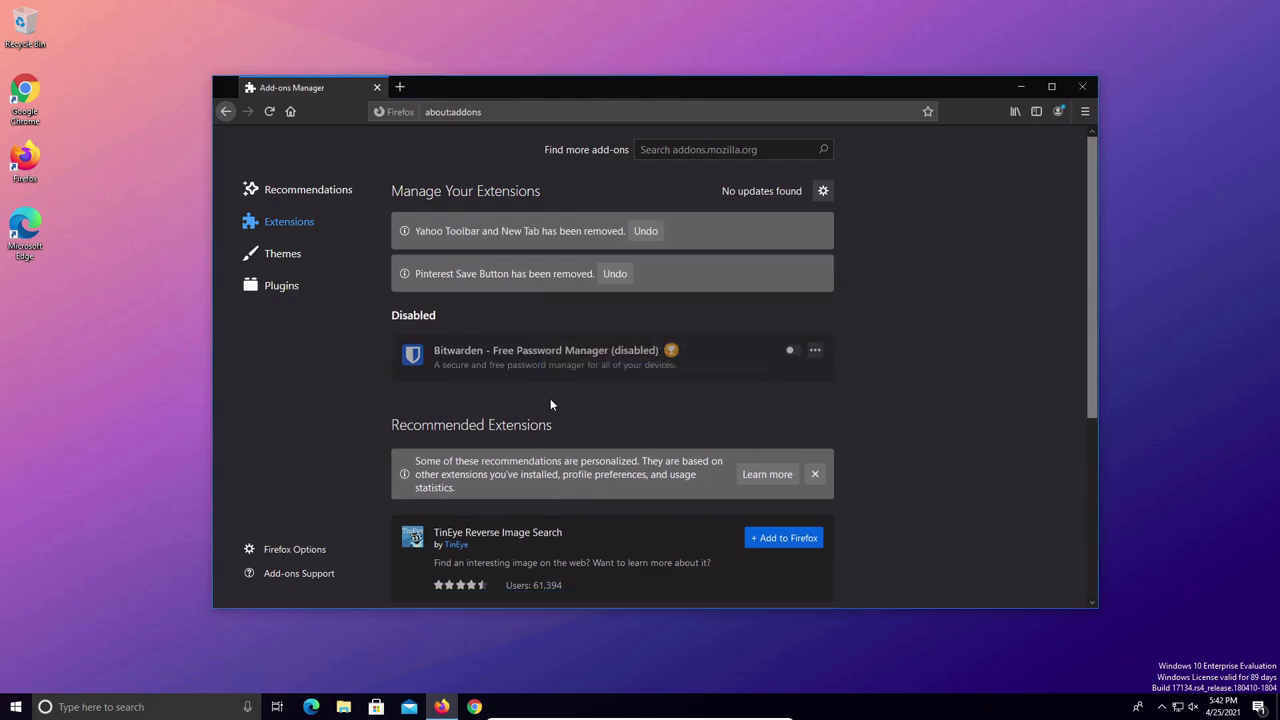
Set Firefox's homepage and new windows option to Custom URLs and review the choices for new tabs.
left_click(1083, 113)
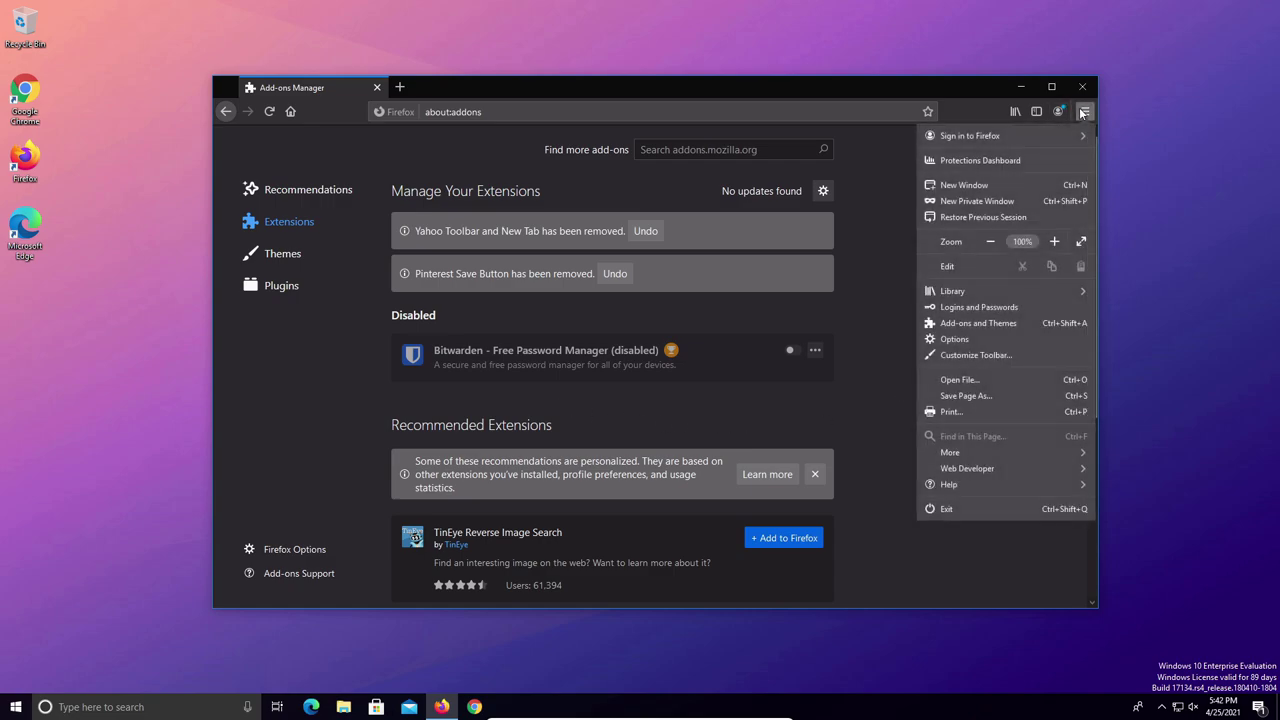
left_click(953, 340)
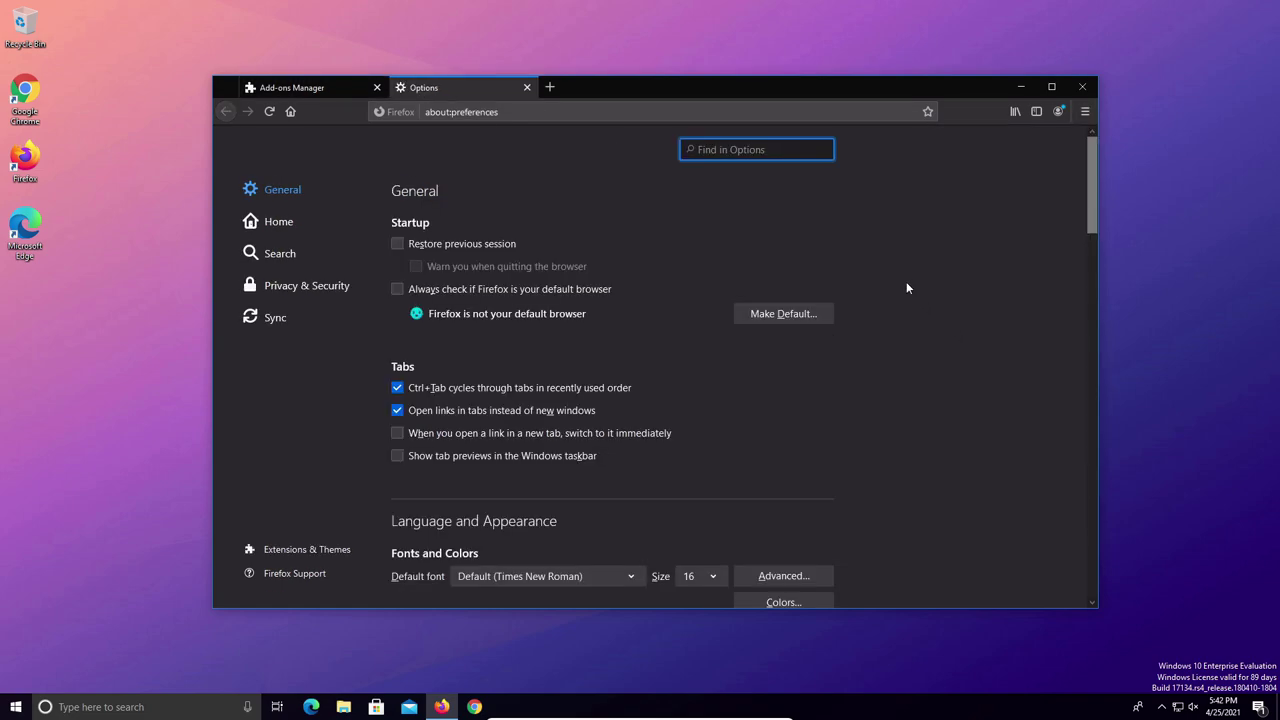
left_click(285, 222)
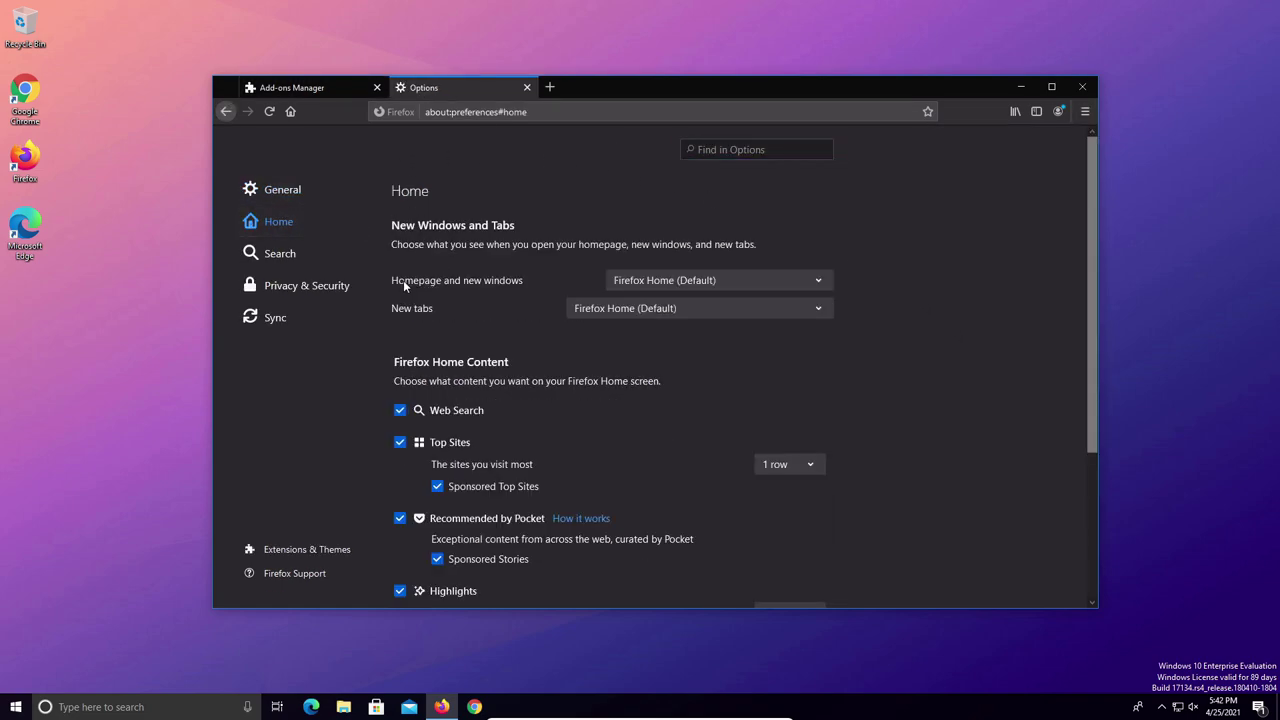
left_click_drag(404, 280, 477, 288)
left_click(480, 285)
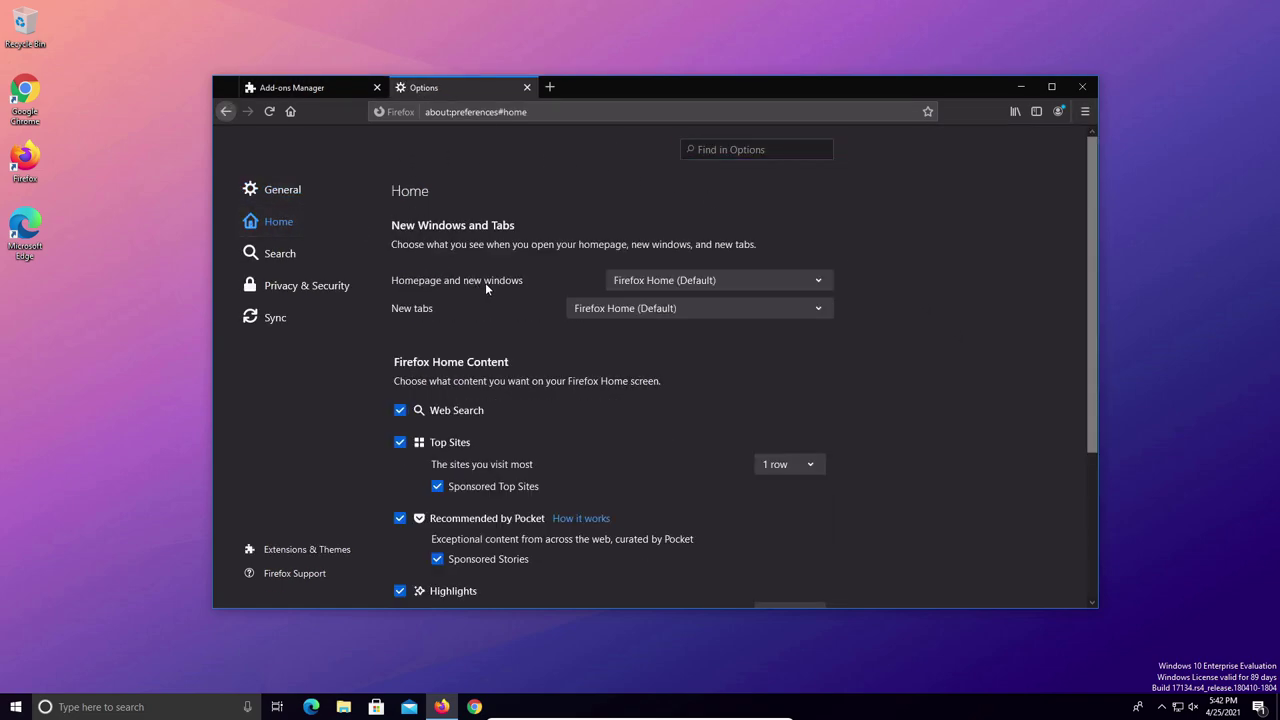
left_click(822, 281)
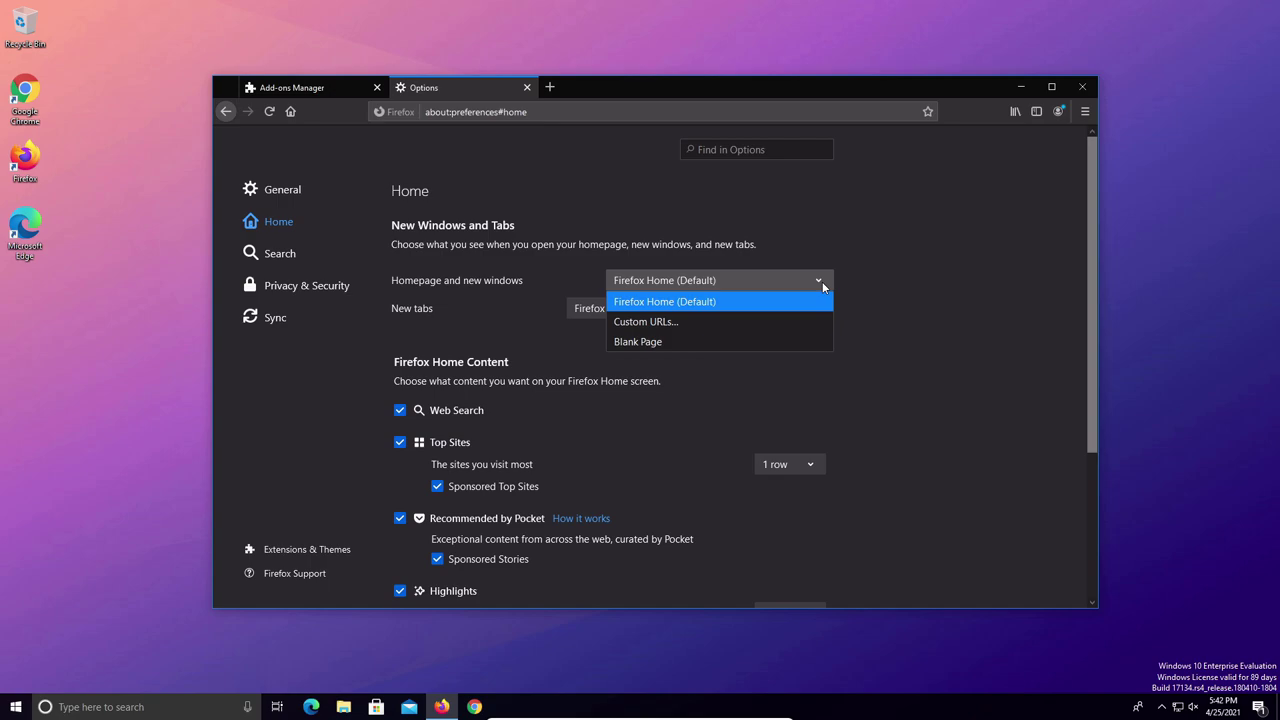
left_click(636, 322)
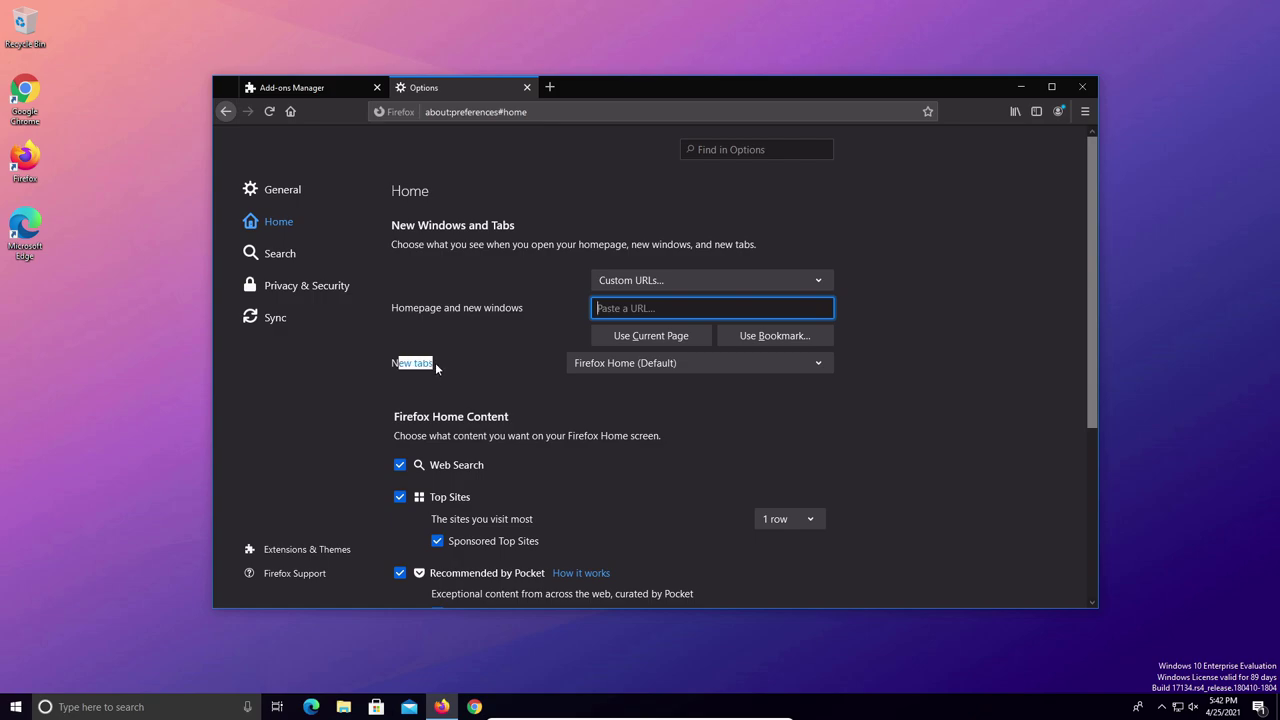
left_click(659, 366)
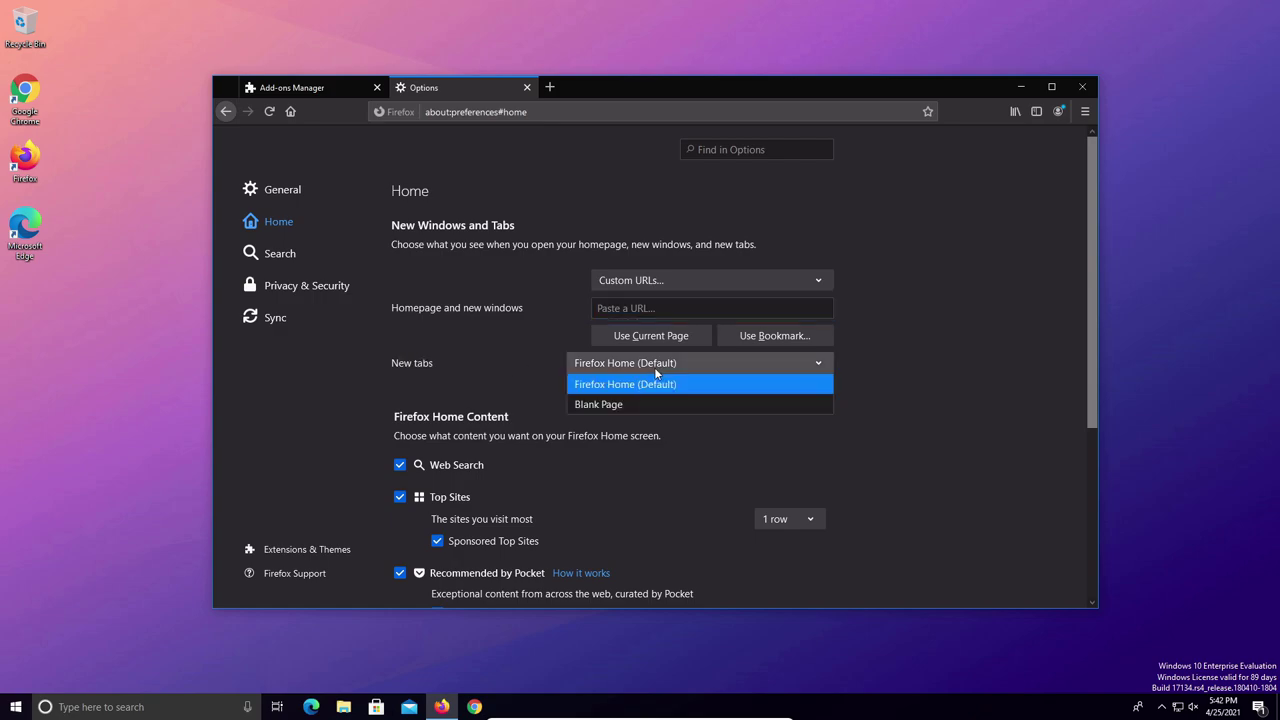
left_click(291, 253)
Review the available default search engines in the Firefox search settings.
left_click(291, 253)
scroll(518, 366, "down", 3)
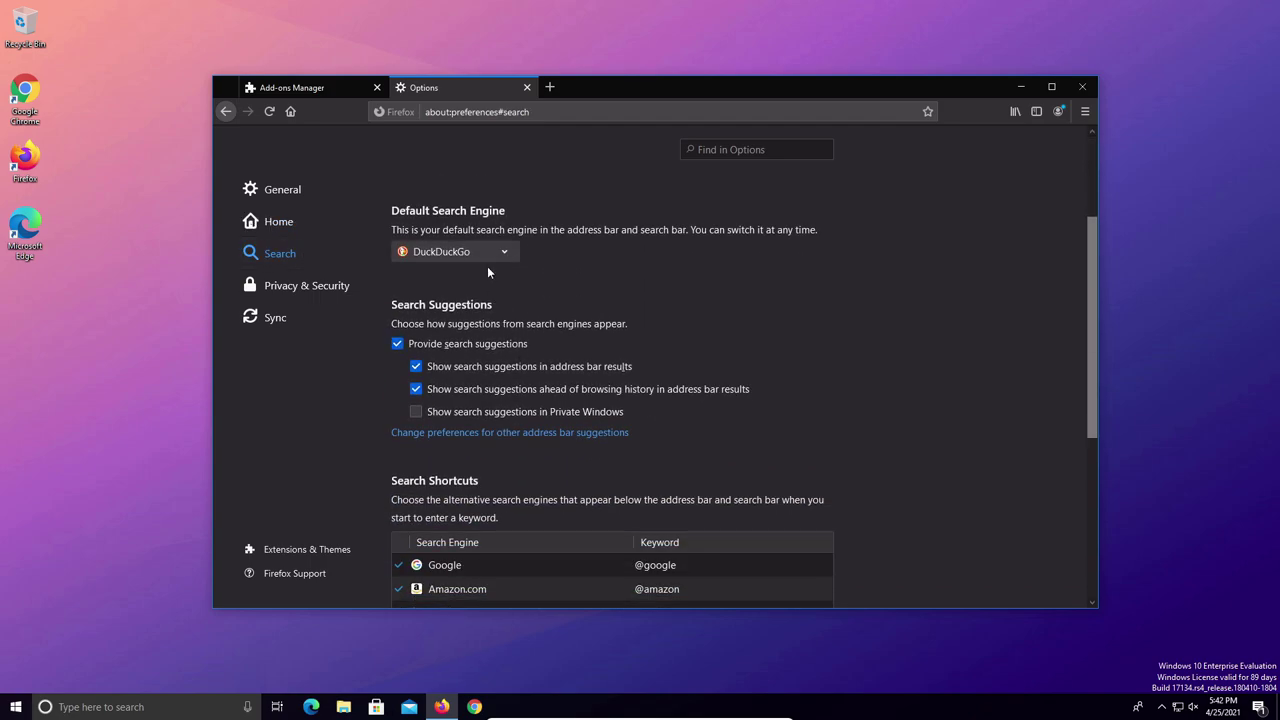
left_click(488, 253)
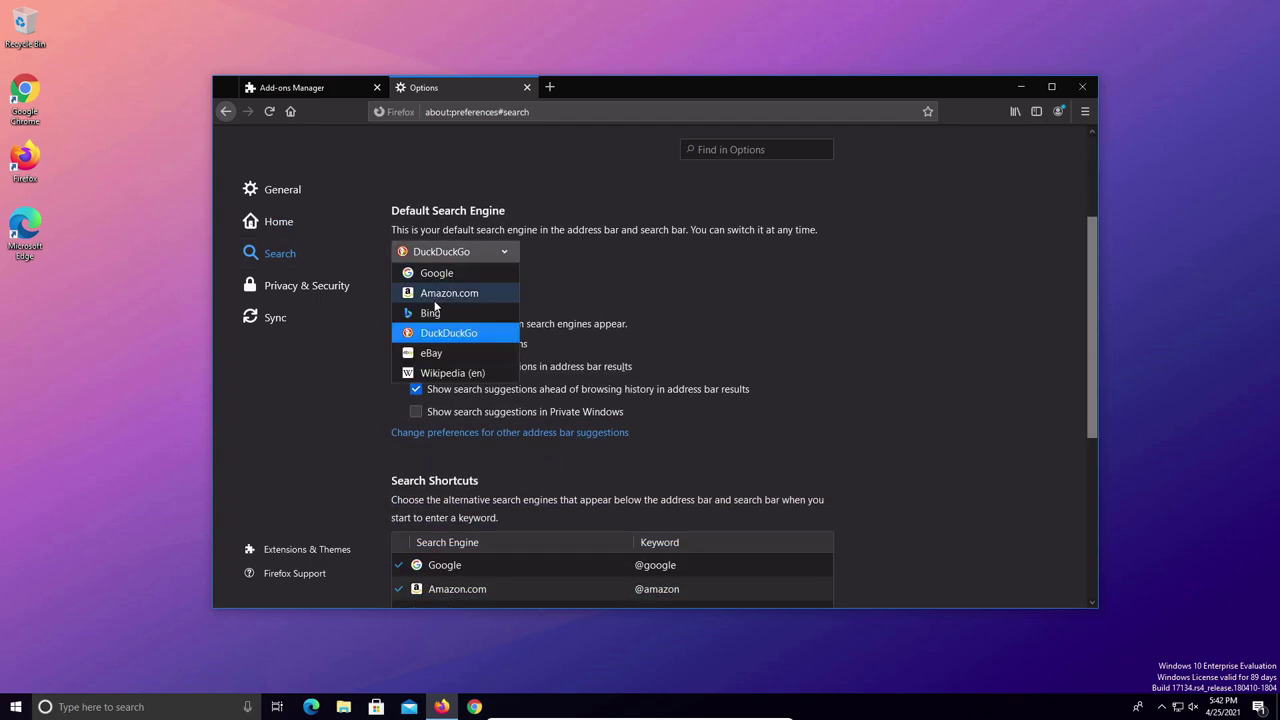
left_click(554, 304)
Remove Wikipedia (en) from the search shortcuts list.
scroll(554, 304, "down", 4)
scroll(554, 310, "down", 2)
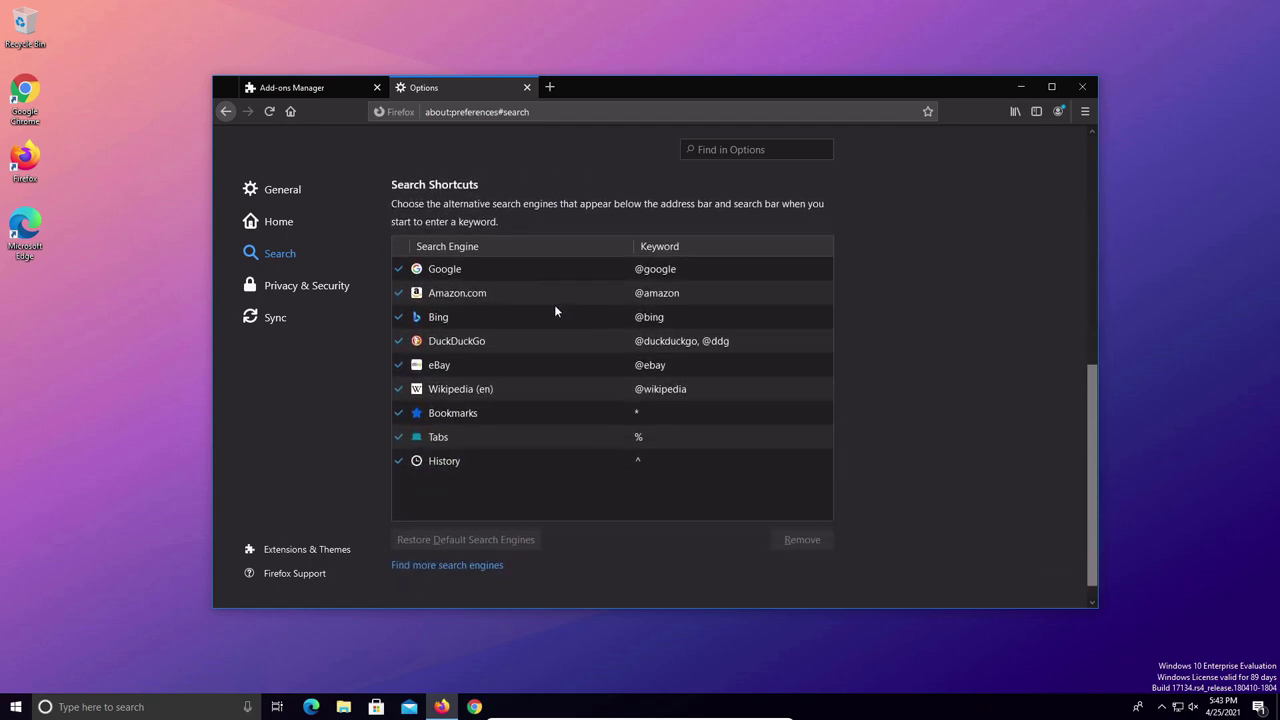
left_click(601, 376)
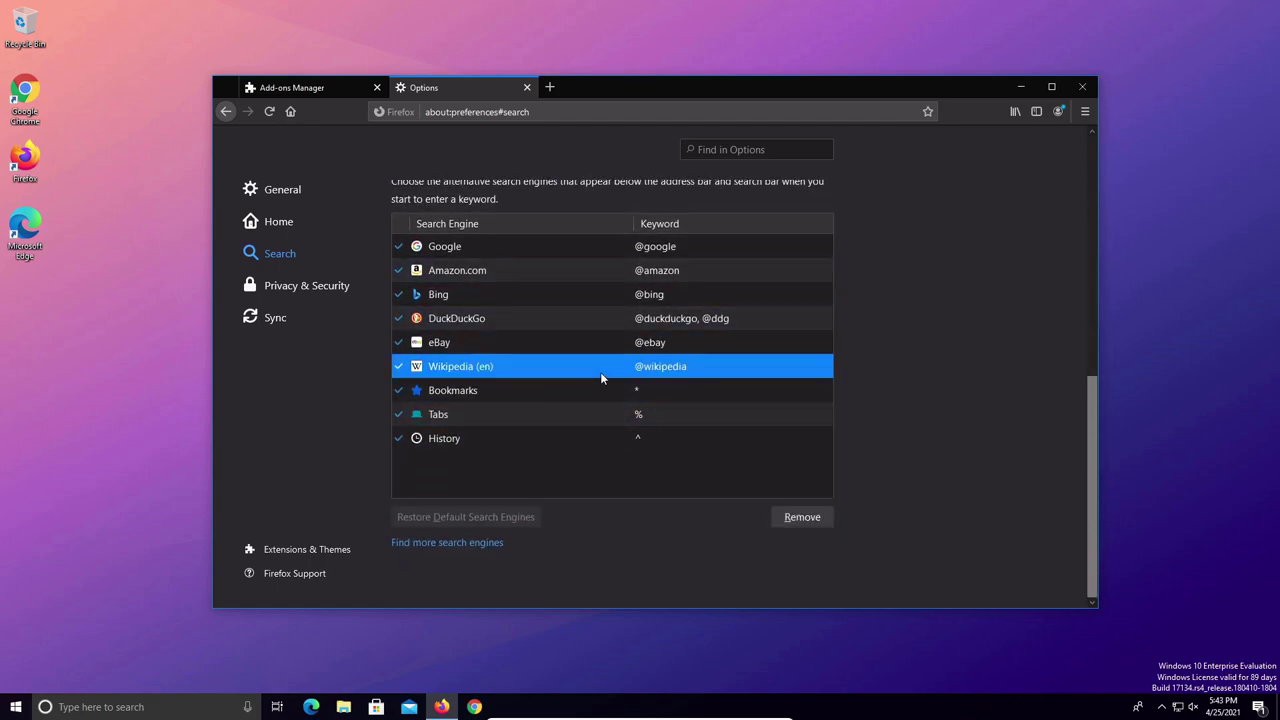
left_click(802, 517)
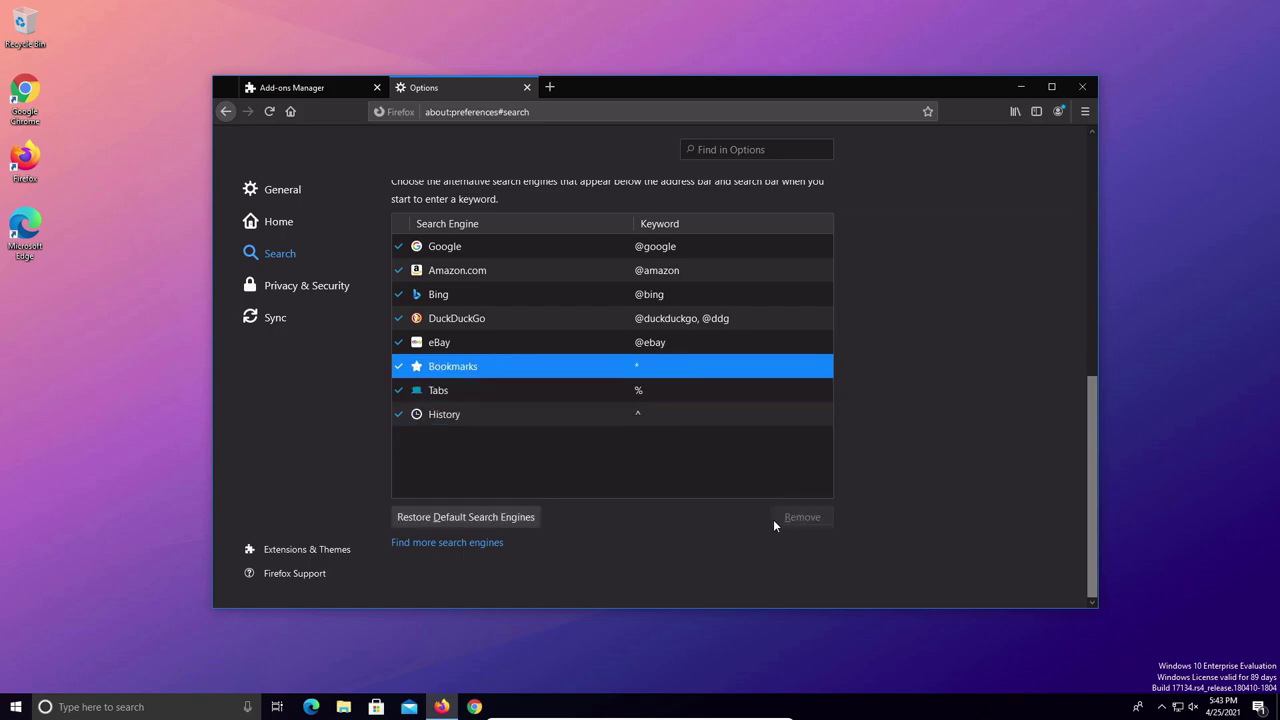
Set Enhanced Tracking Protection to Strict and have the "Do Not Track" signal sent Always.
left_click(289, 287)
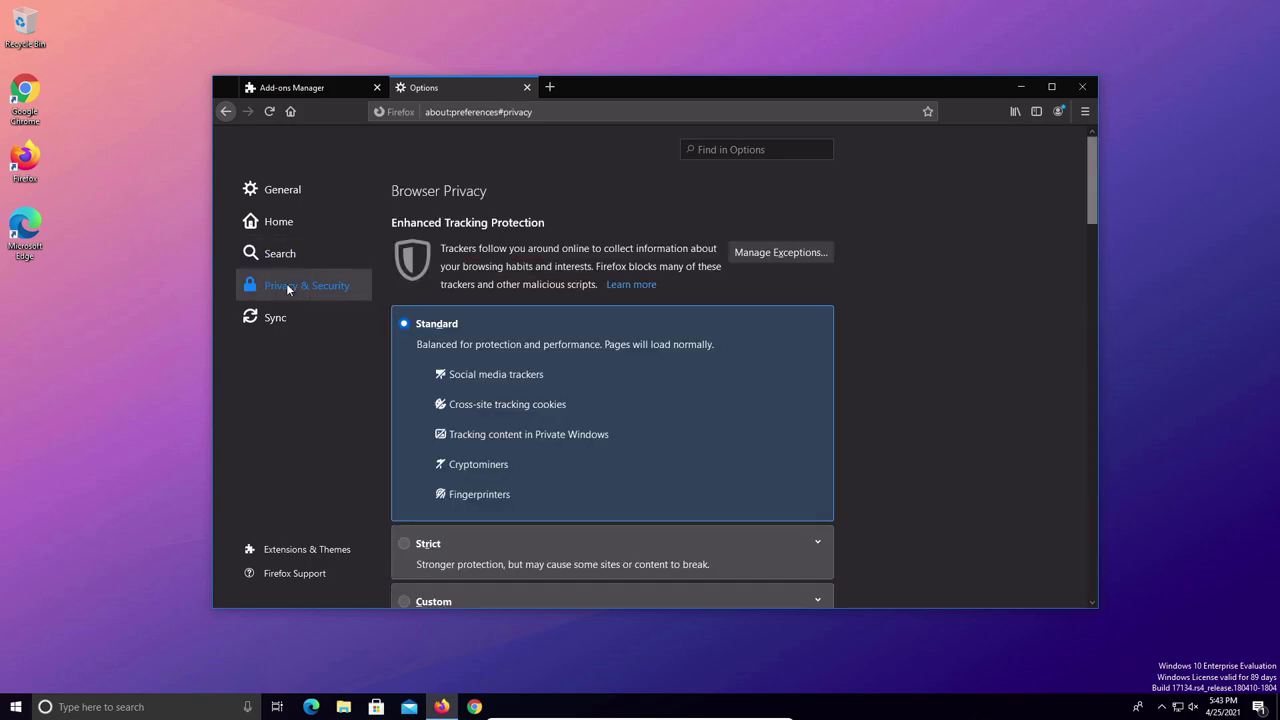
scroll(467, 329, "down", 3)
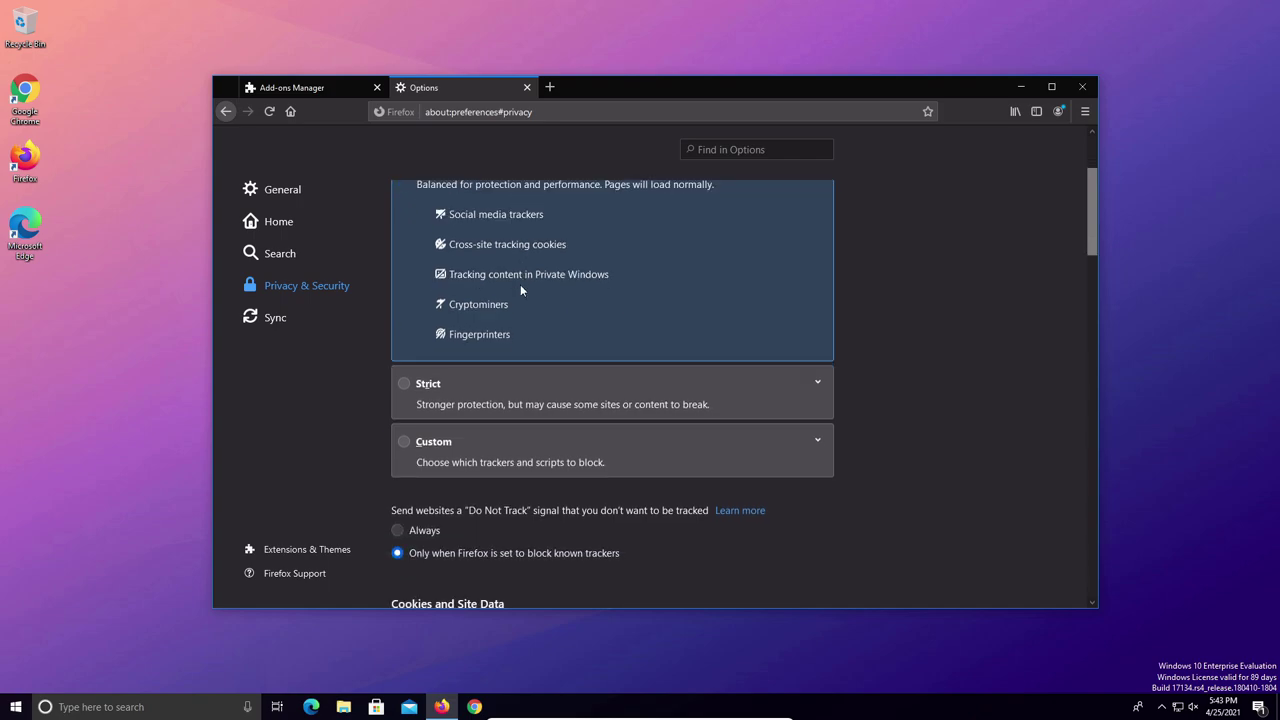
left_click(432, 385)
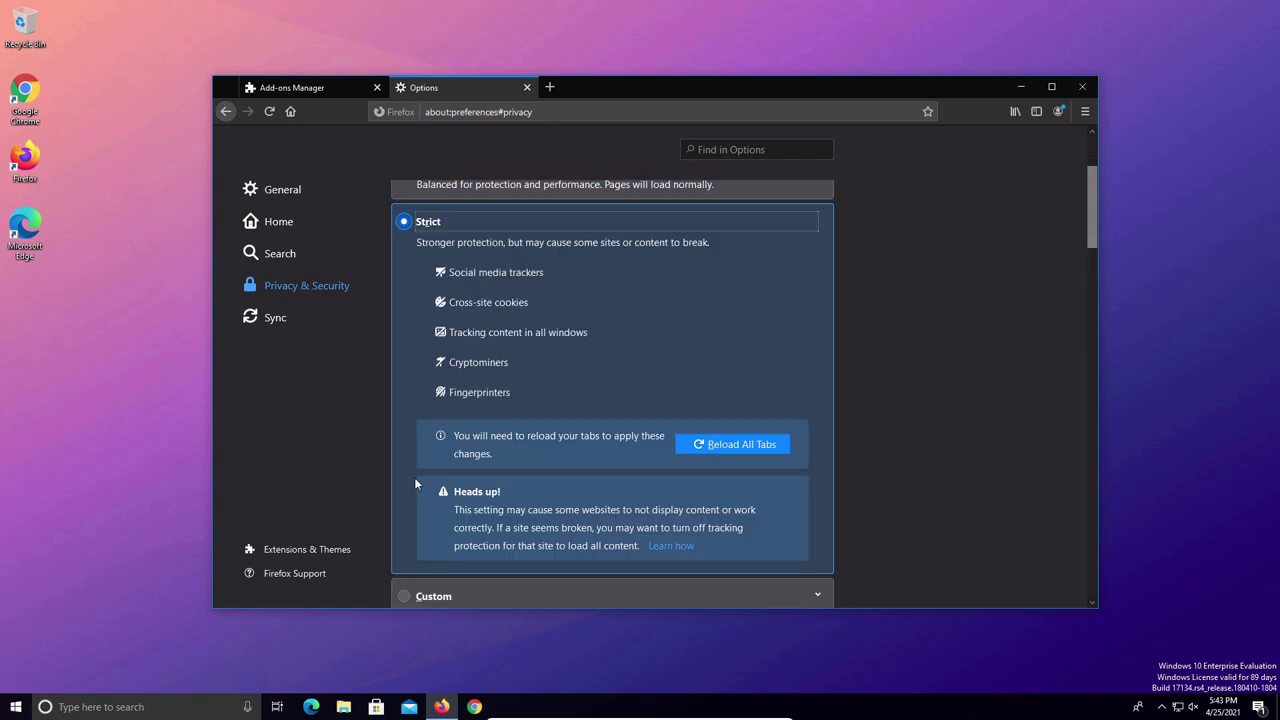
scroll(436, 456, "down", 5)
scroll(436, 456, "down", 1)
left_click(420, 366)
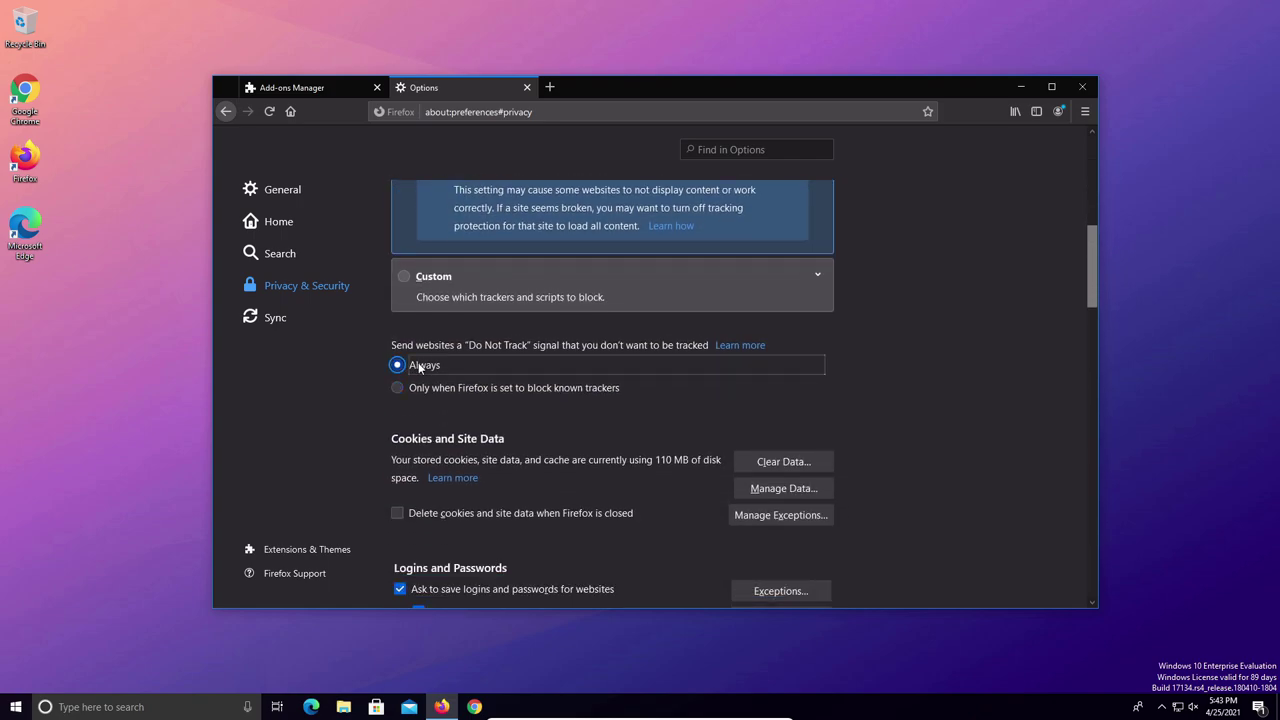
Clear the Firefox history for the time range Everything, keeping the preselected history items checked.
scroll(420, 366, "down", 7)
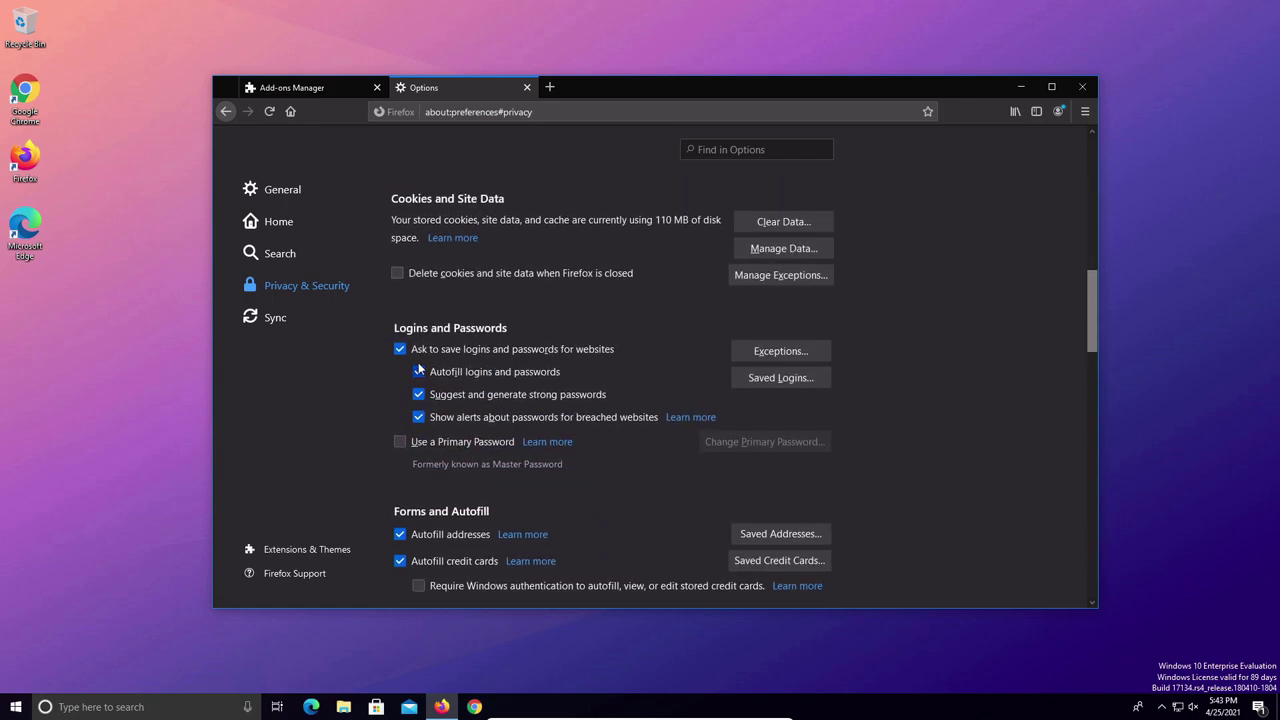
scroll(418, 368, "down", 1)
left_click_drag(397, 475, 427, 478)
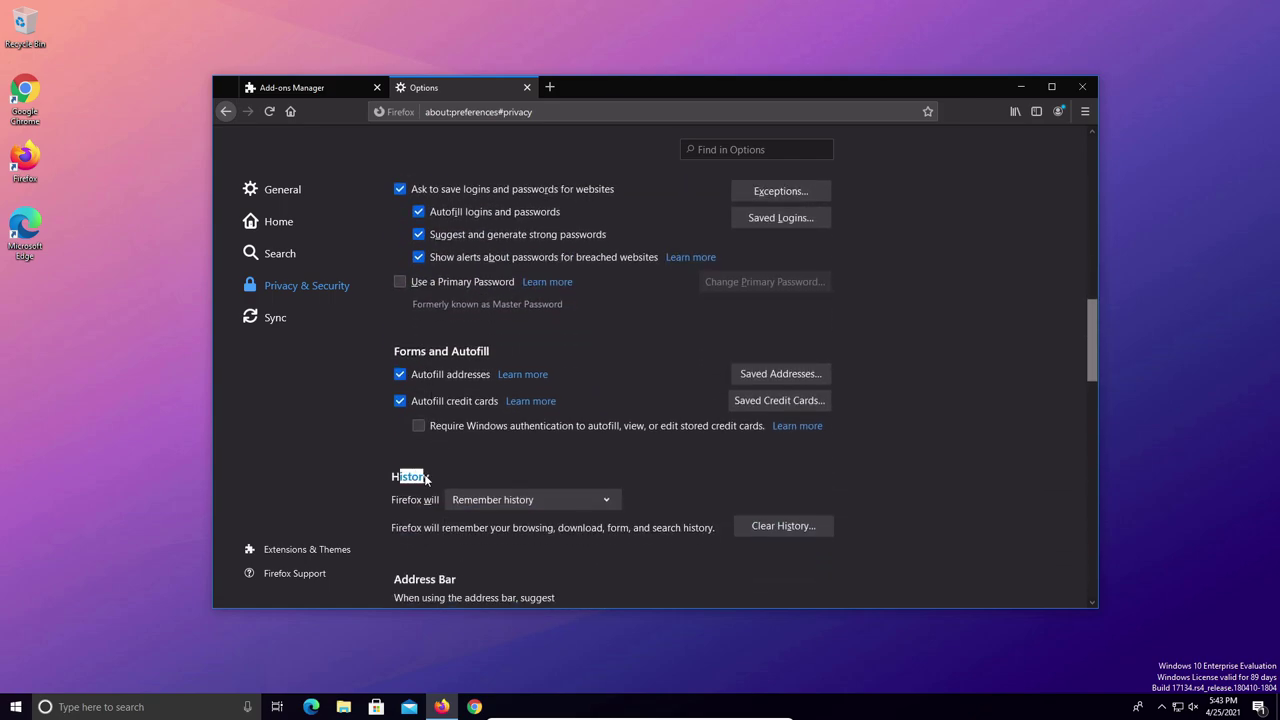
scroll(758, 463, "down", 2)
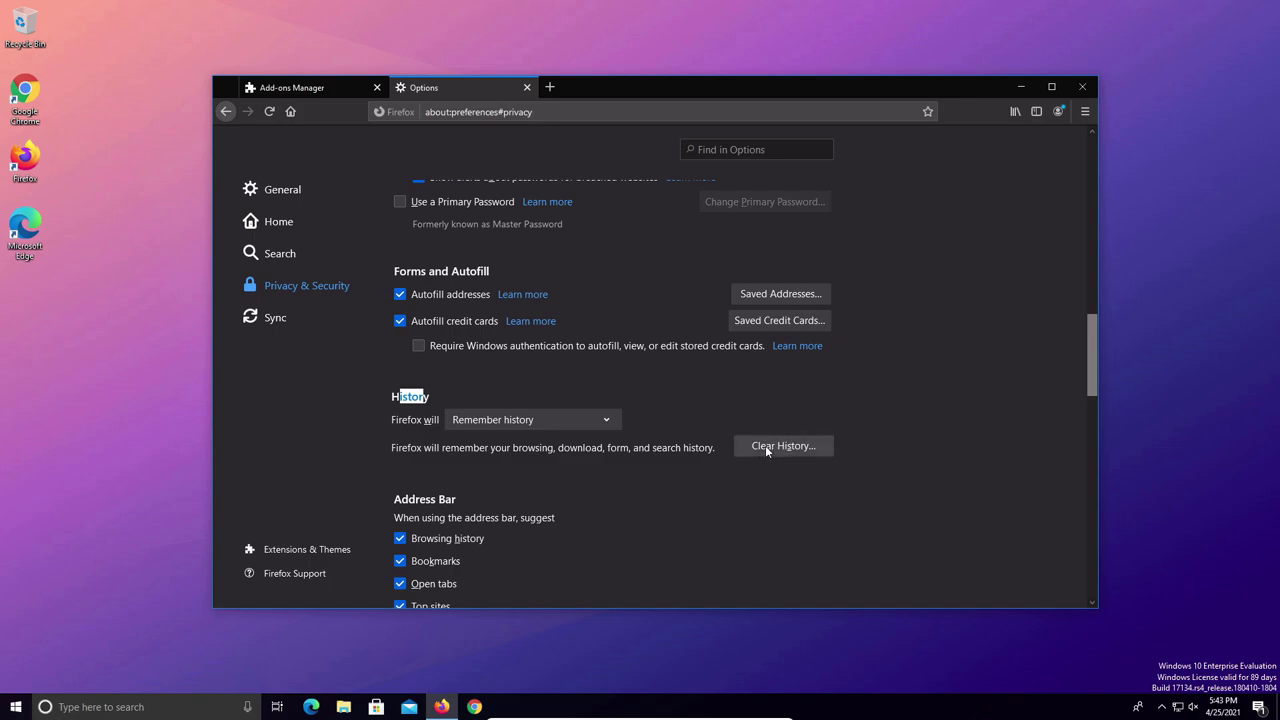
left_click(765, 446)
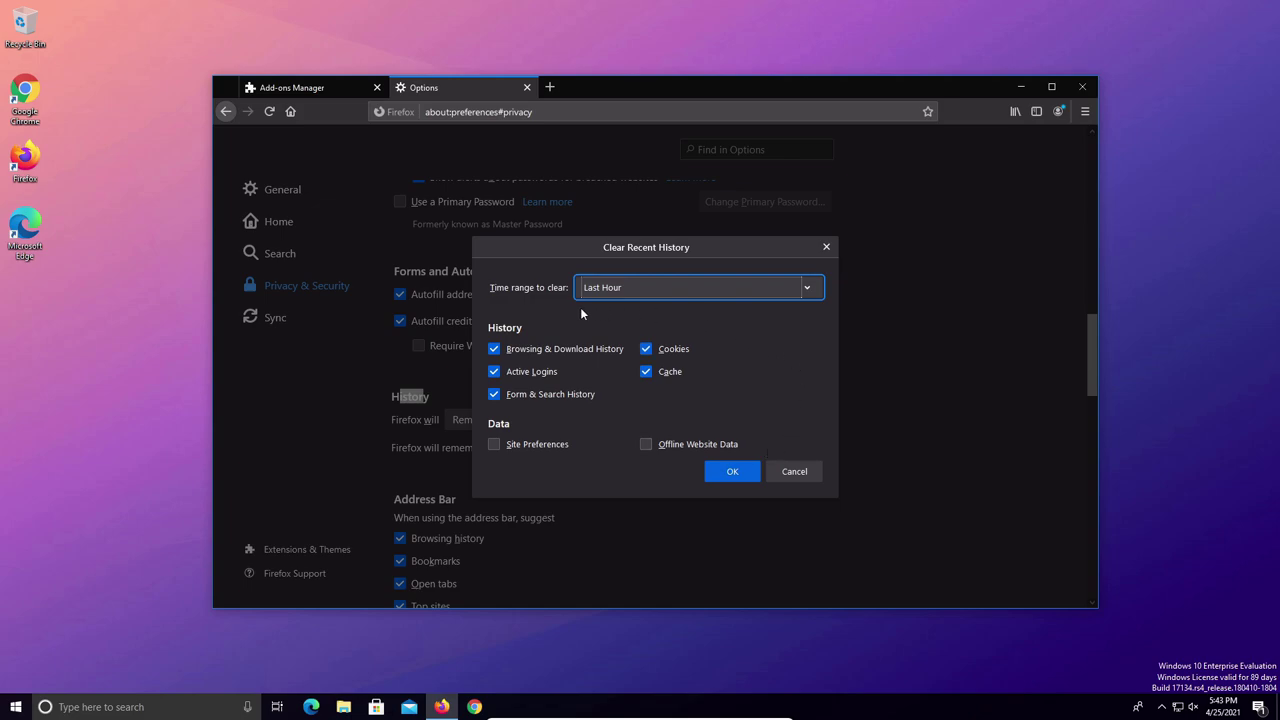
left_click(807, 288)
left_click(605, 376)
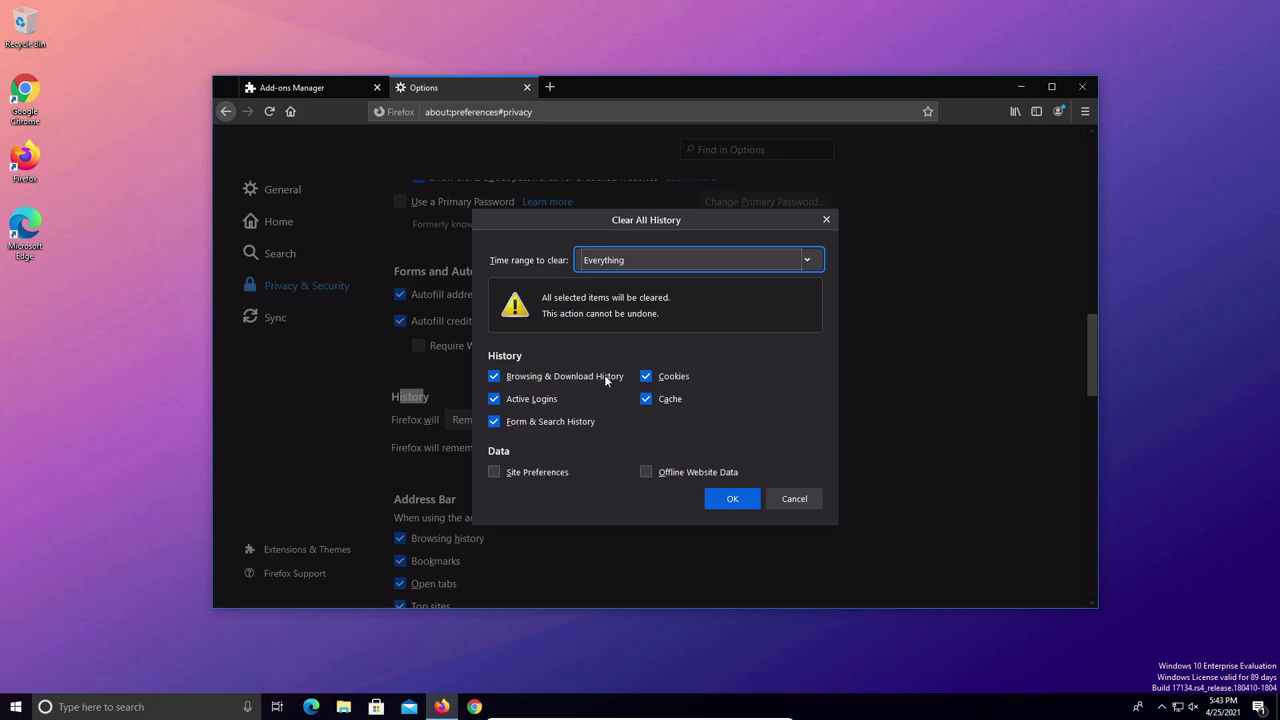
left_click(732, 498)
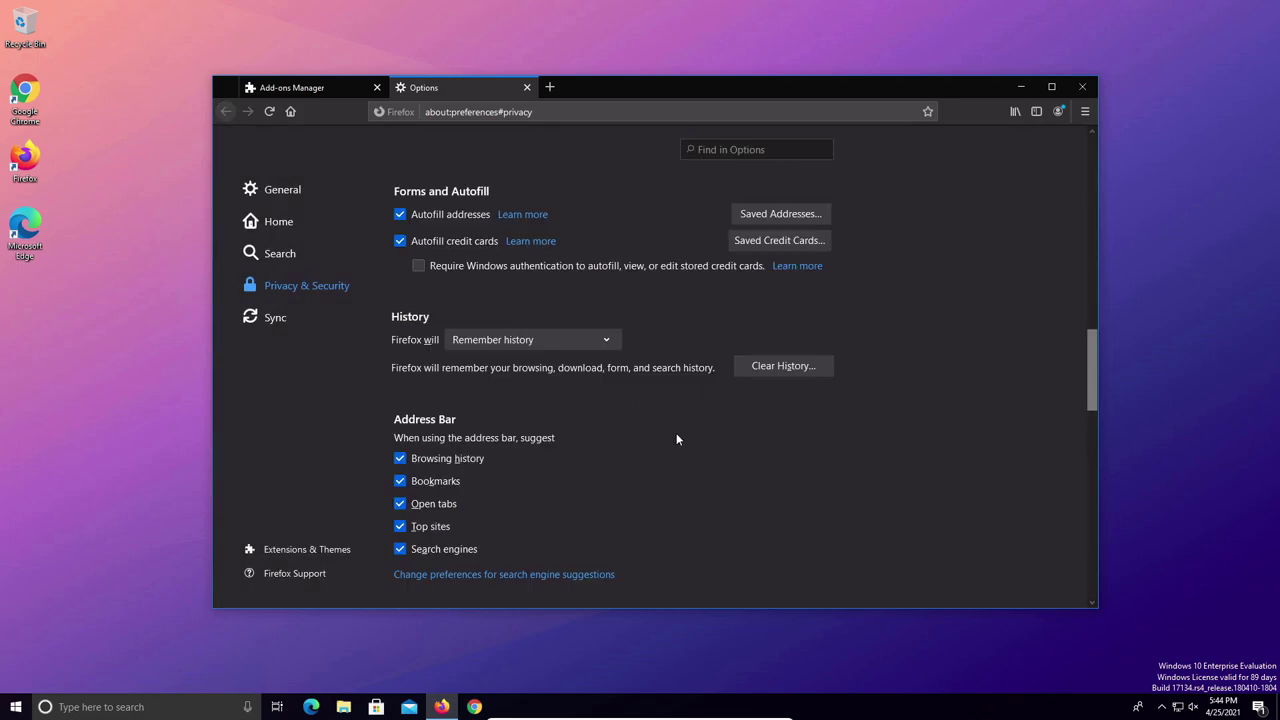
Stop Firefox from sending technical and interaction data to Mozilla and from installing and running studies.
scroll(676, 439, "down", 10)
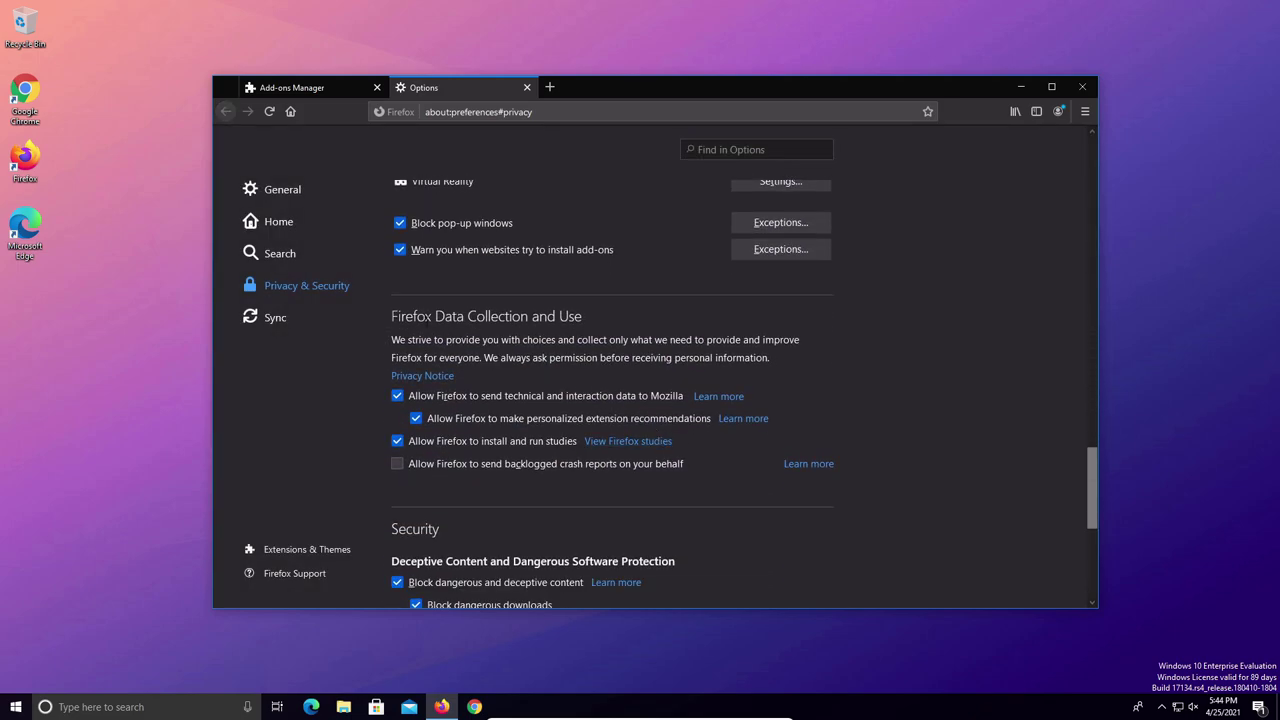
left_click_drag(404, 316, 512, 316)
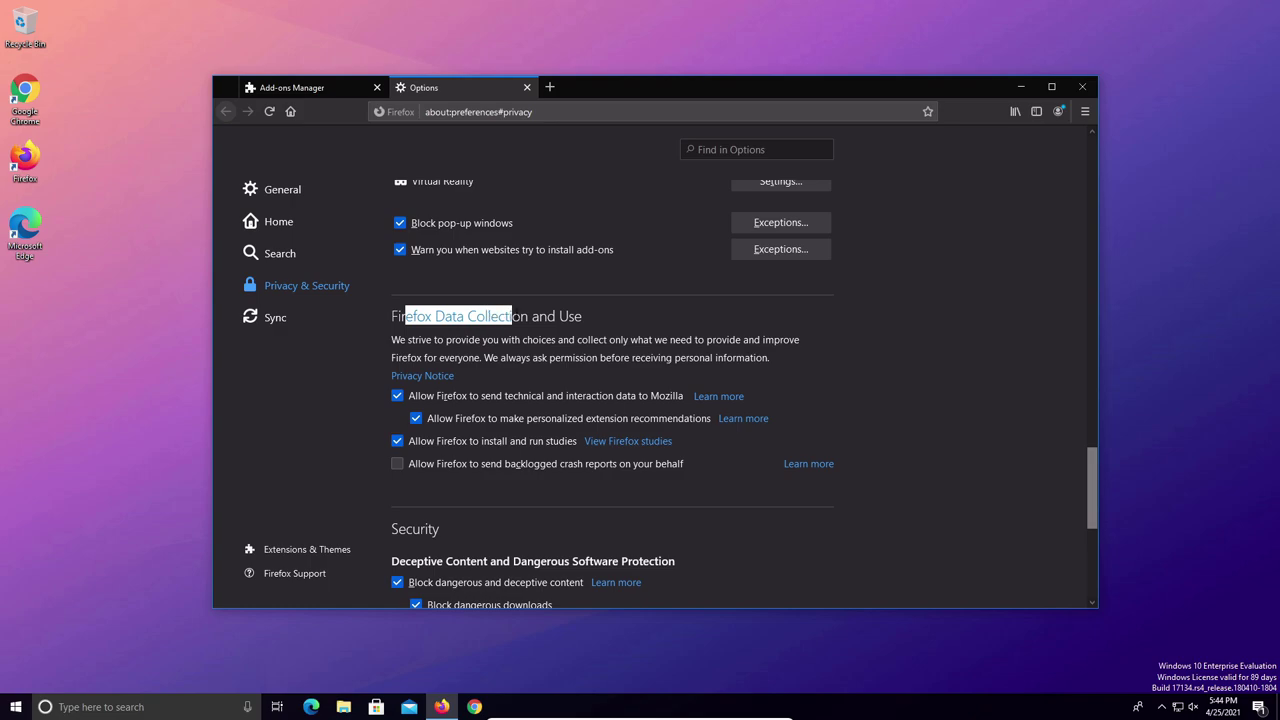
left_click(399, 396)
left_click(398, 478)
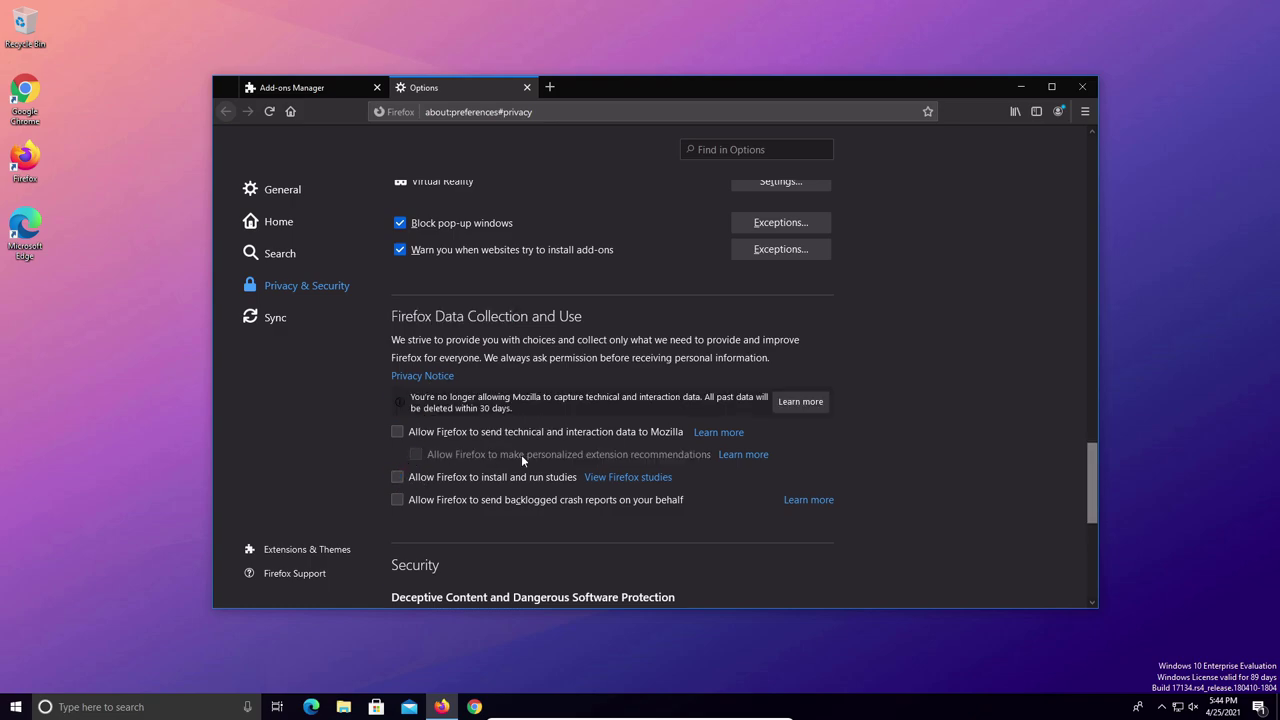
scroll(521, 454, "down", 3)
left_click_drag(392, 404, 434, 405)
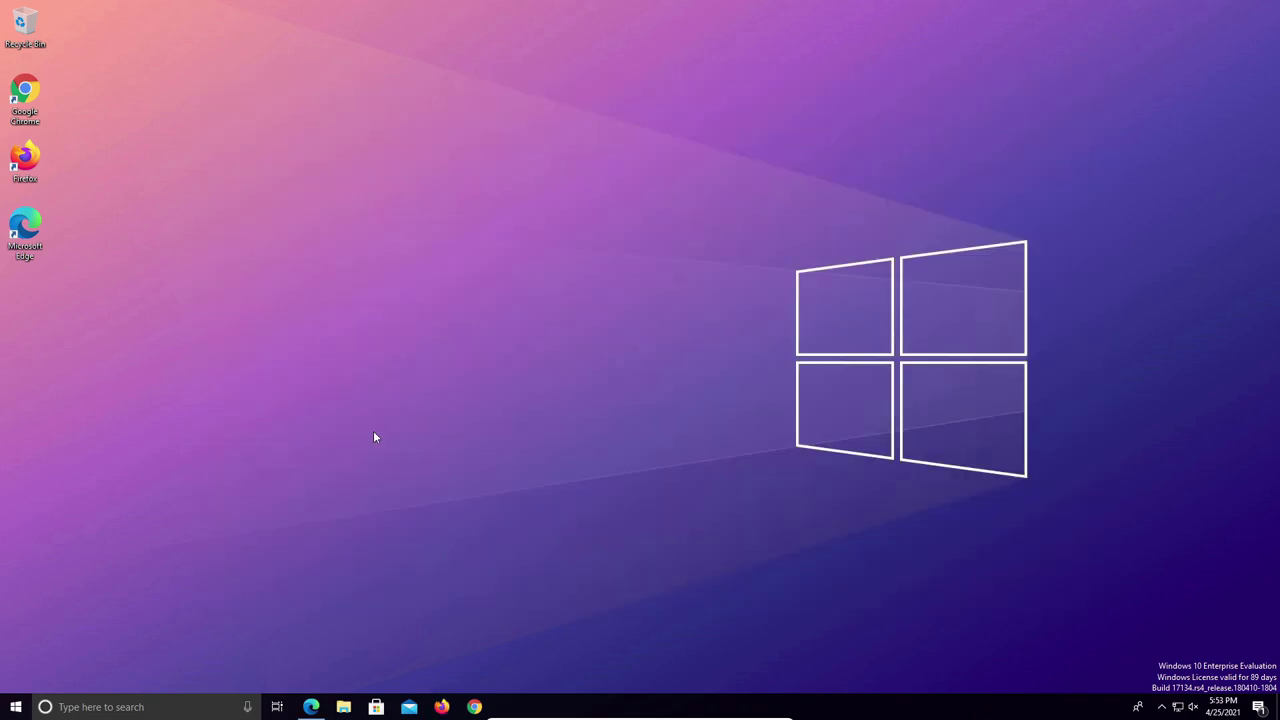
Switch to Microsoft Edge and check whether the browser is up to date from its version information.
left_click(311, 707)
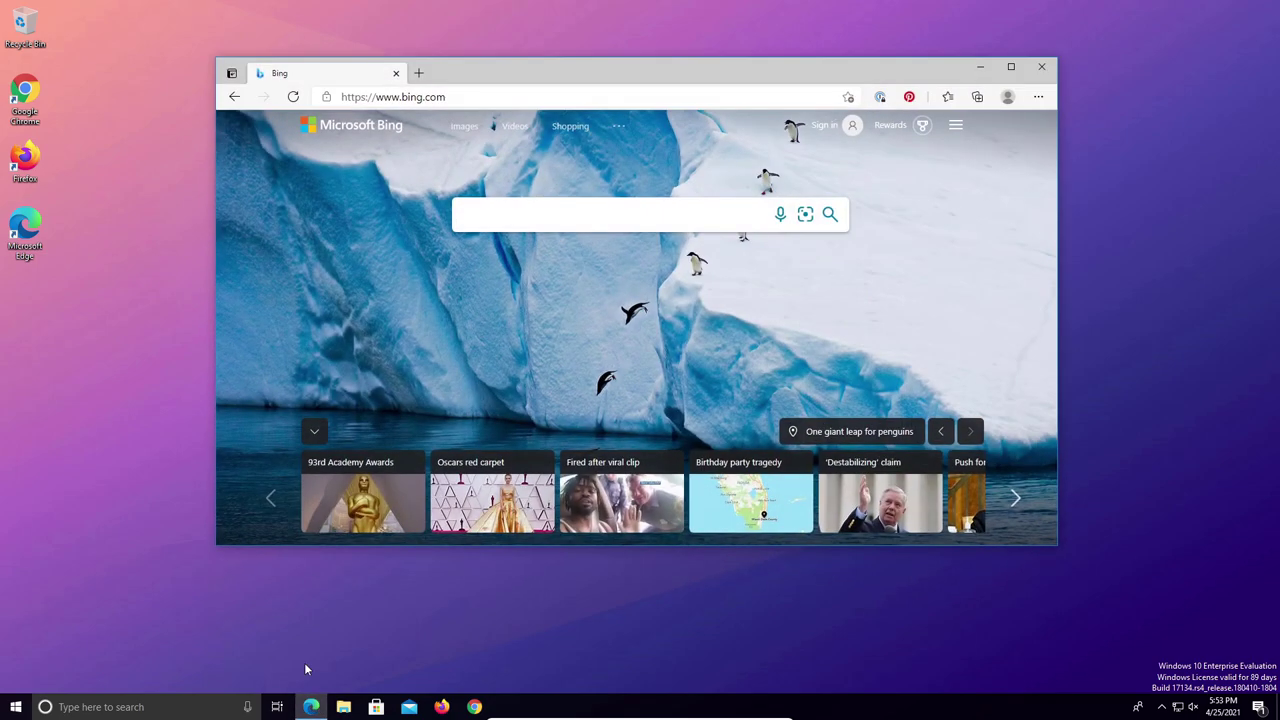
left_click(1039, 99)
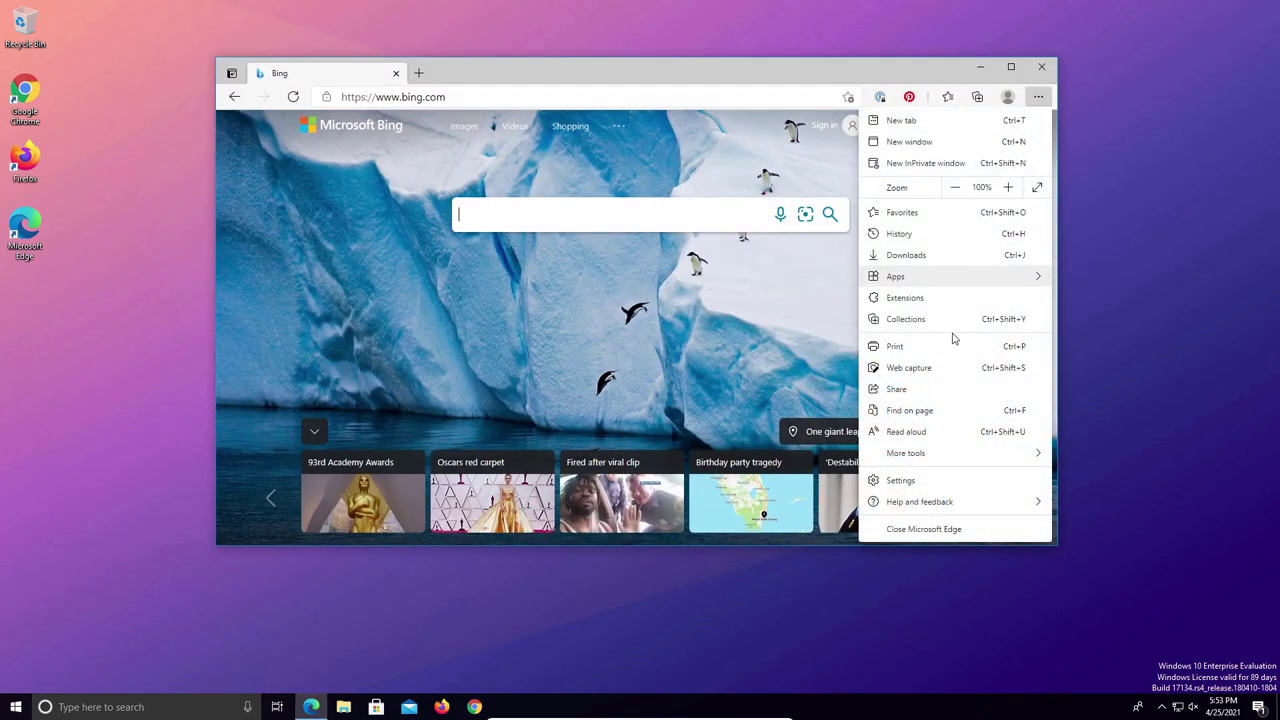
mouse_move(930, 510)
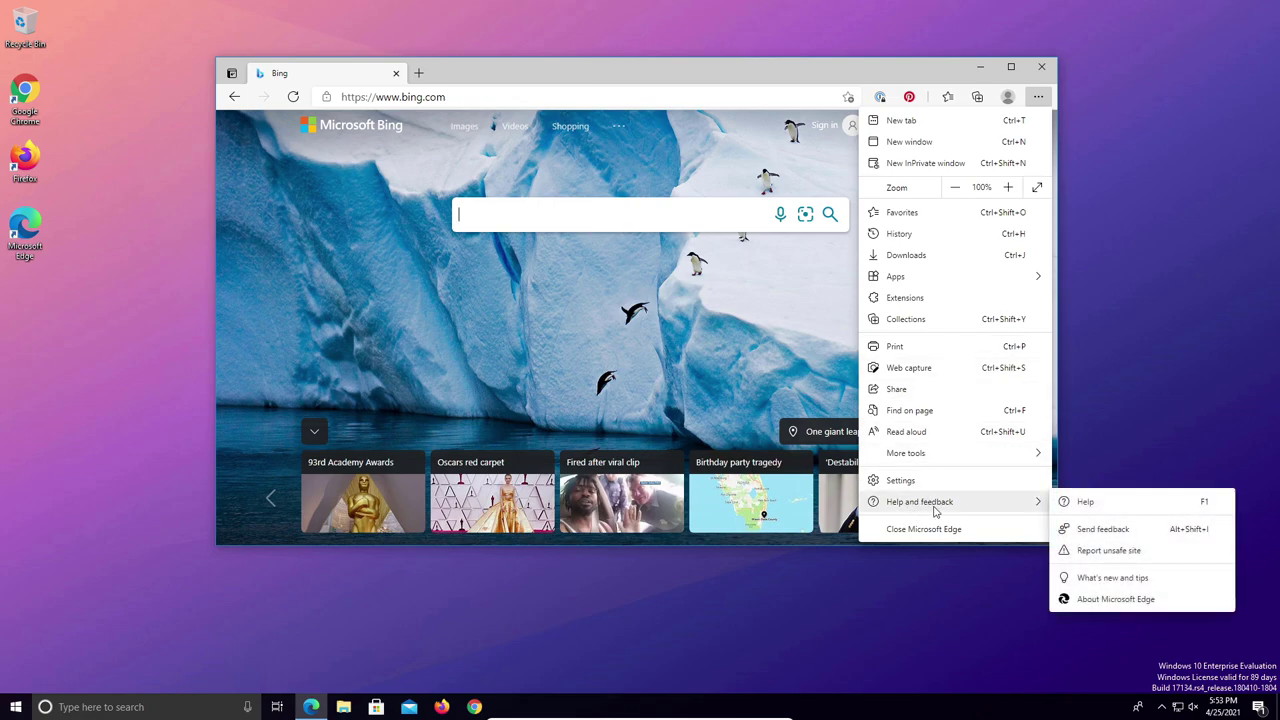
left_click(1114, 601)
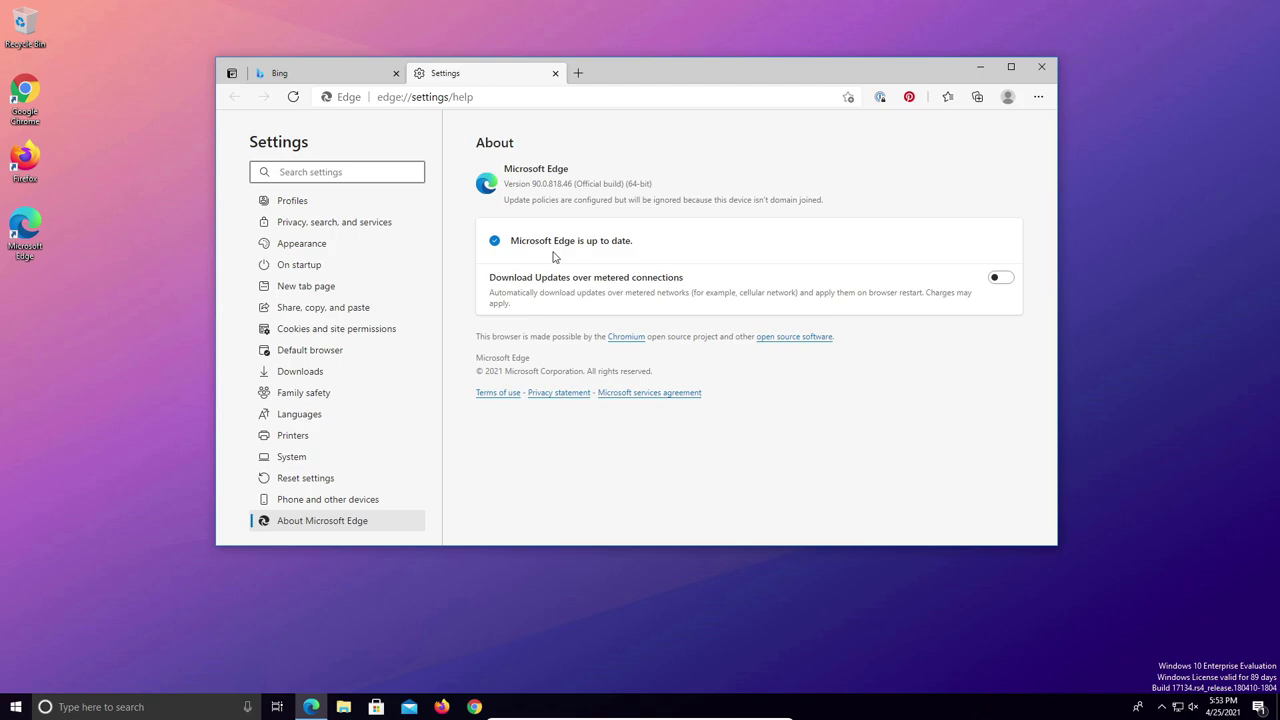
Disable the 1Password extension and remove the Pinterest Save Button extension from Edge.
left_click(1040, 97)
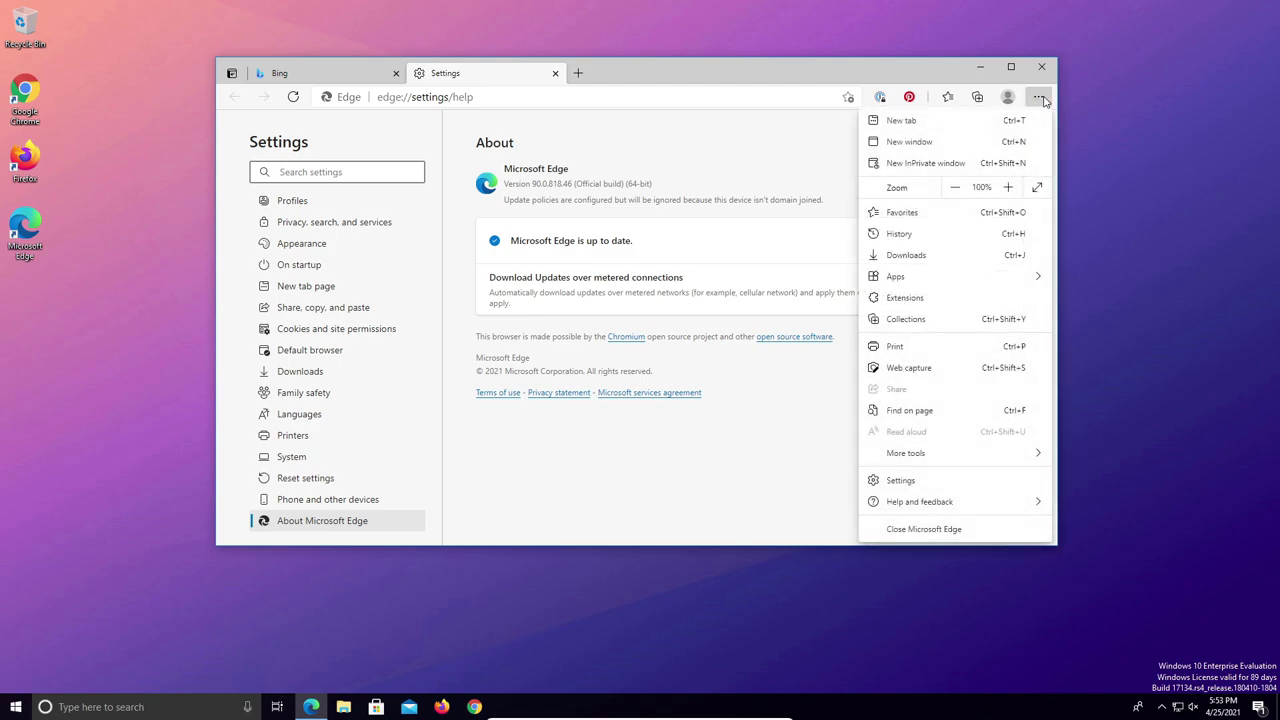
left_click(905, 298)
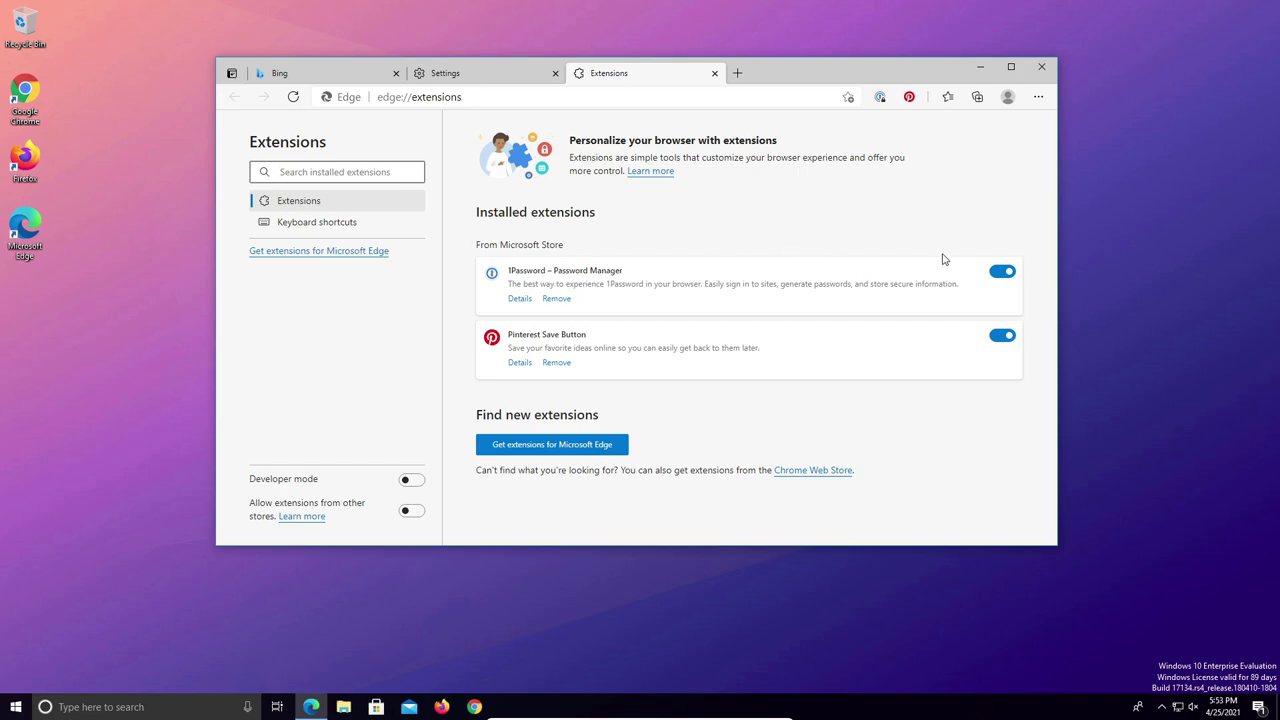
left_click(1002, 273)
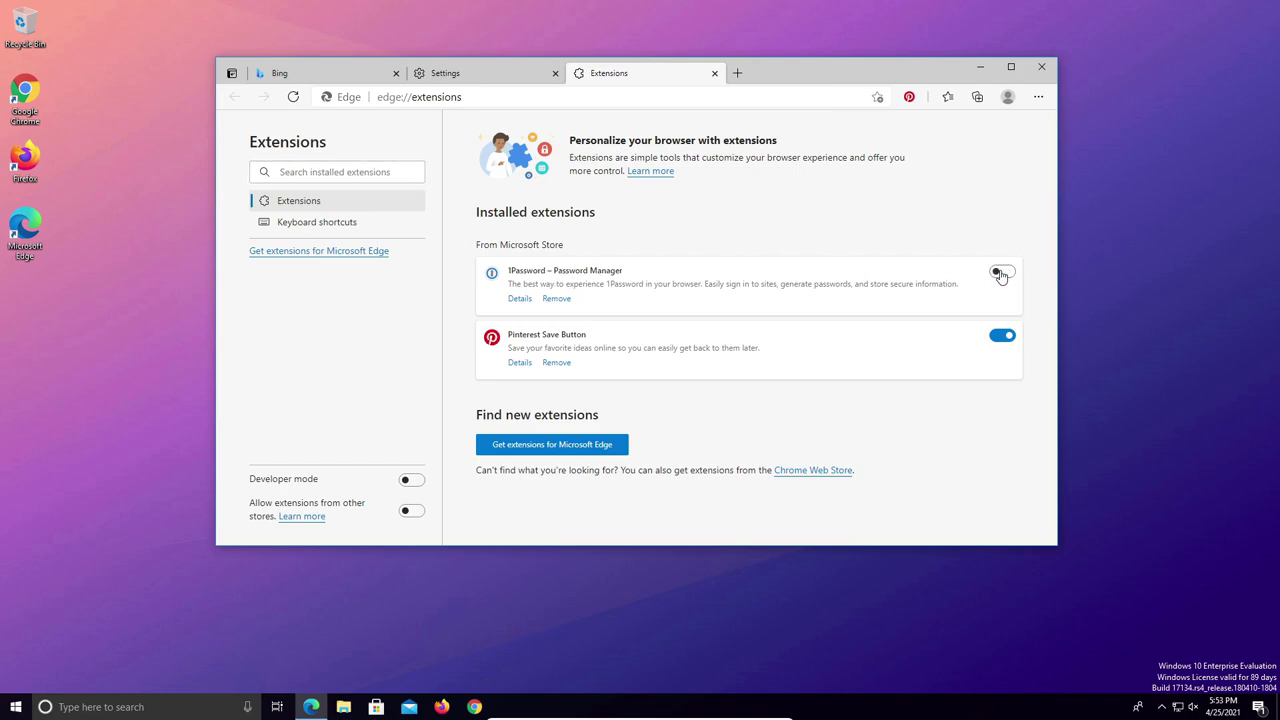
left_click(564, 365)
left_click(831, 170)
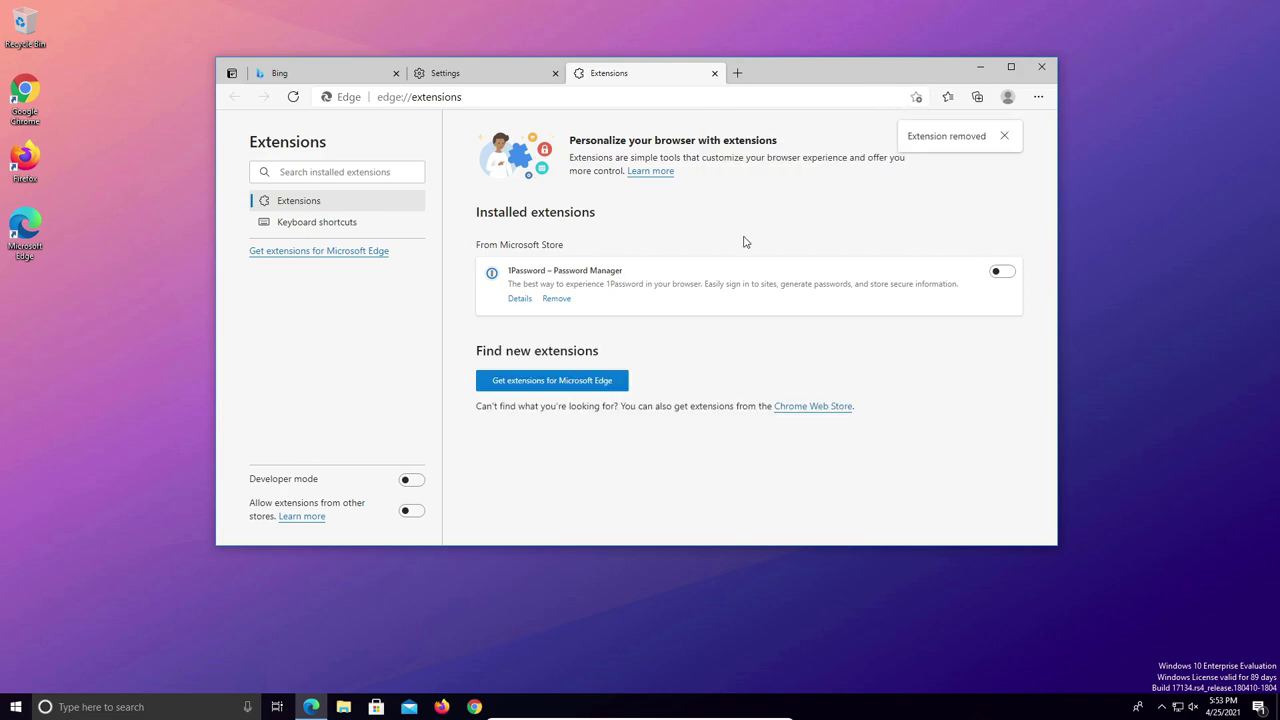
Set Edge's tracking prevention level to Strict in the privacy settings.
left_click(1039, 97)
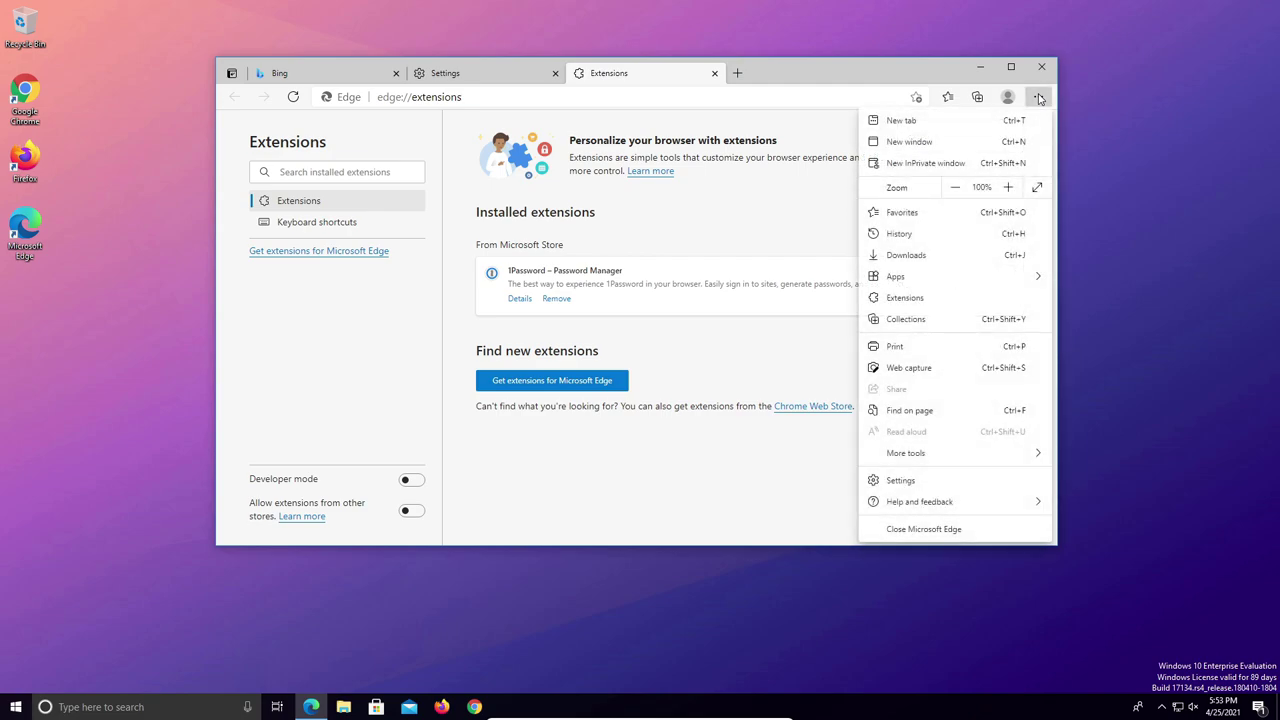
left_click(900, 483)
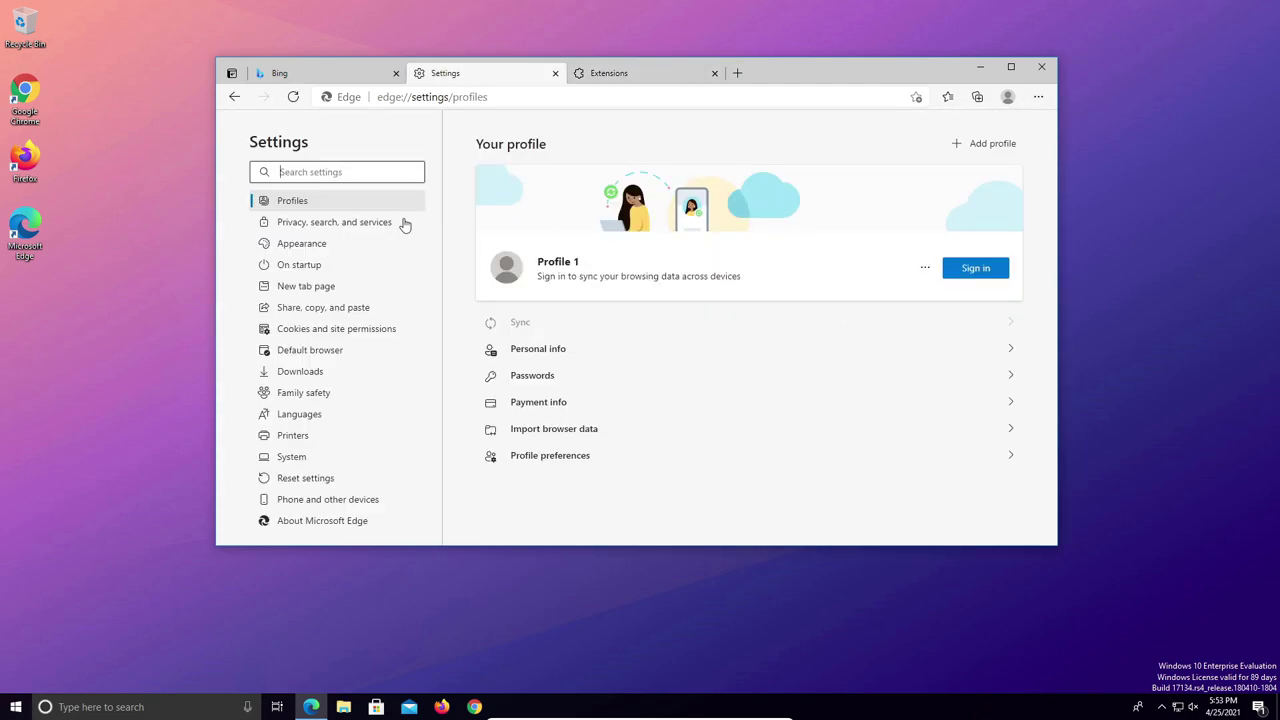
left_click(313, 226)
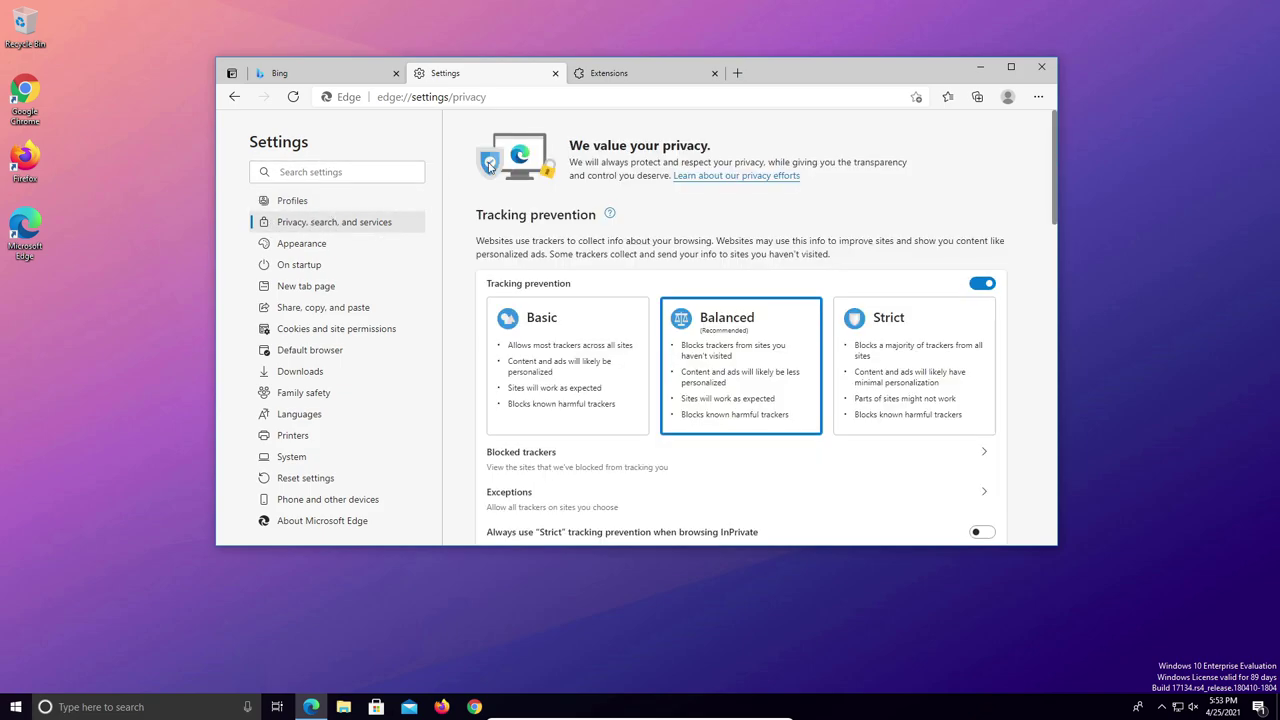
left_click(883, 347)
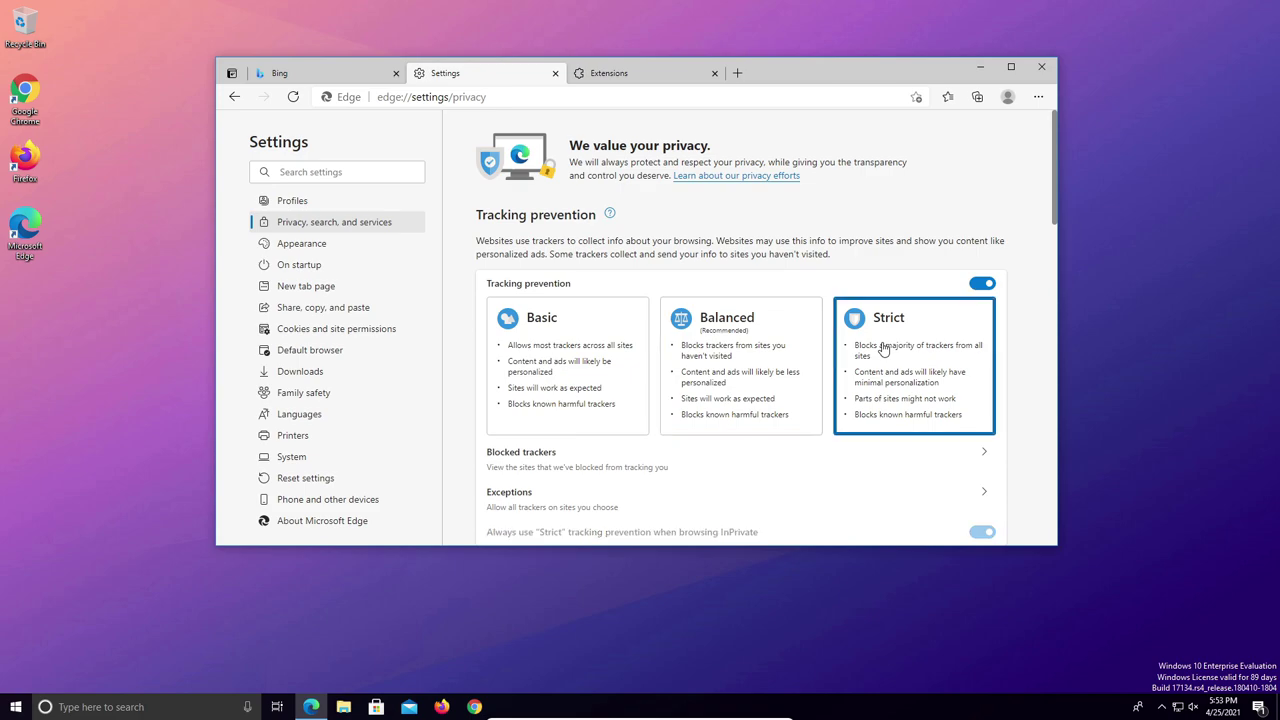
Enable sending "Do Not Track" requests in Edge's privacy settings and confirm the request.
scroll(883, 347, "down", 3)
scroll(878, 344, "down", 1)
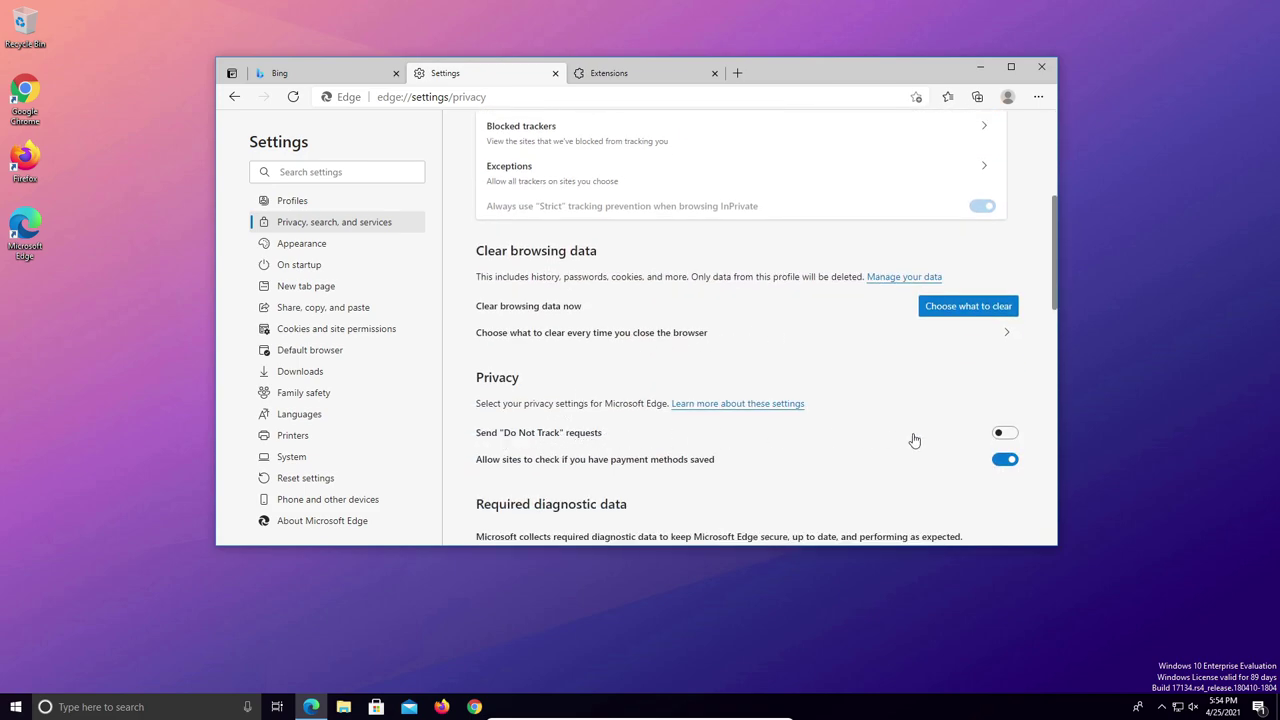
left_click(1004, 433)
left_click(569, 409)
Set the search engine used in Edge's address bar to Google.
scroll(565, 413, "down", 6)
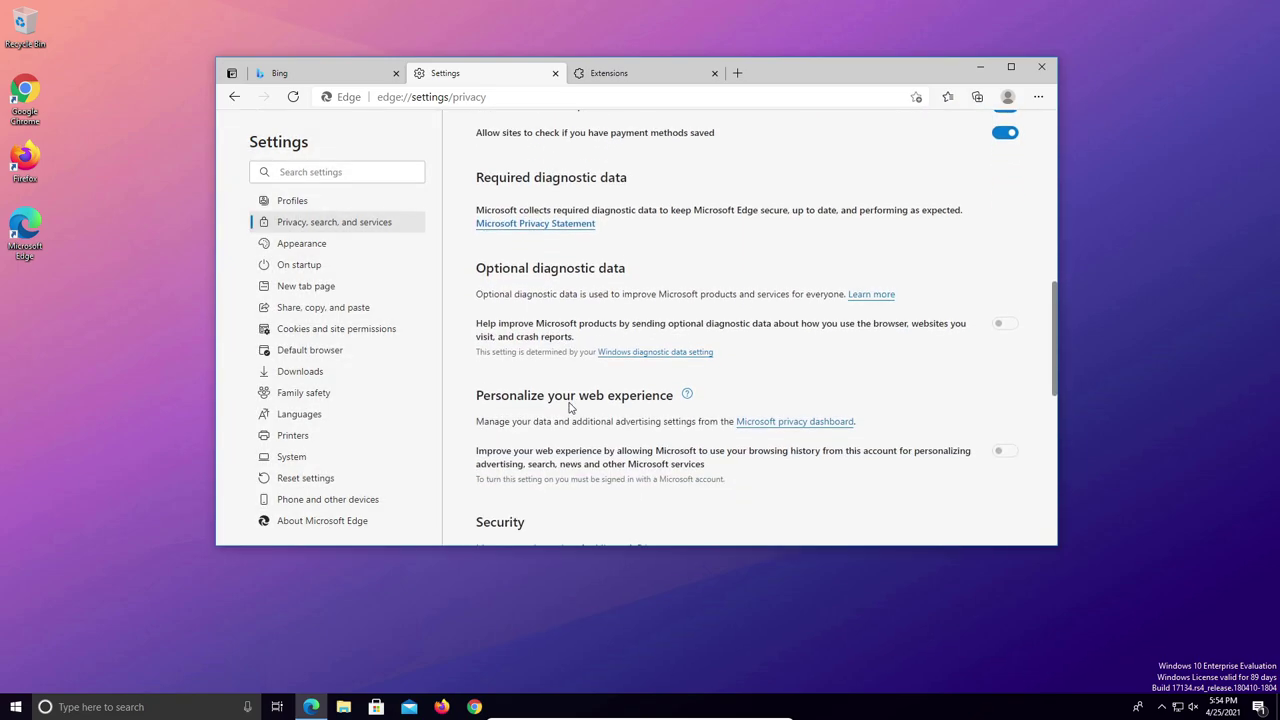
scroll(570, 407, "down", 3)
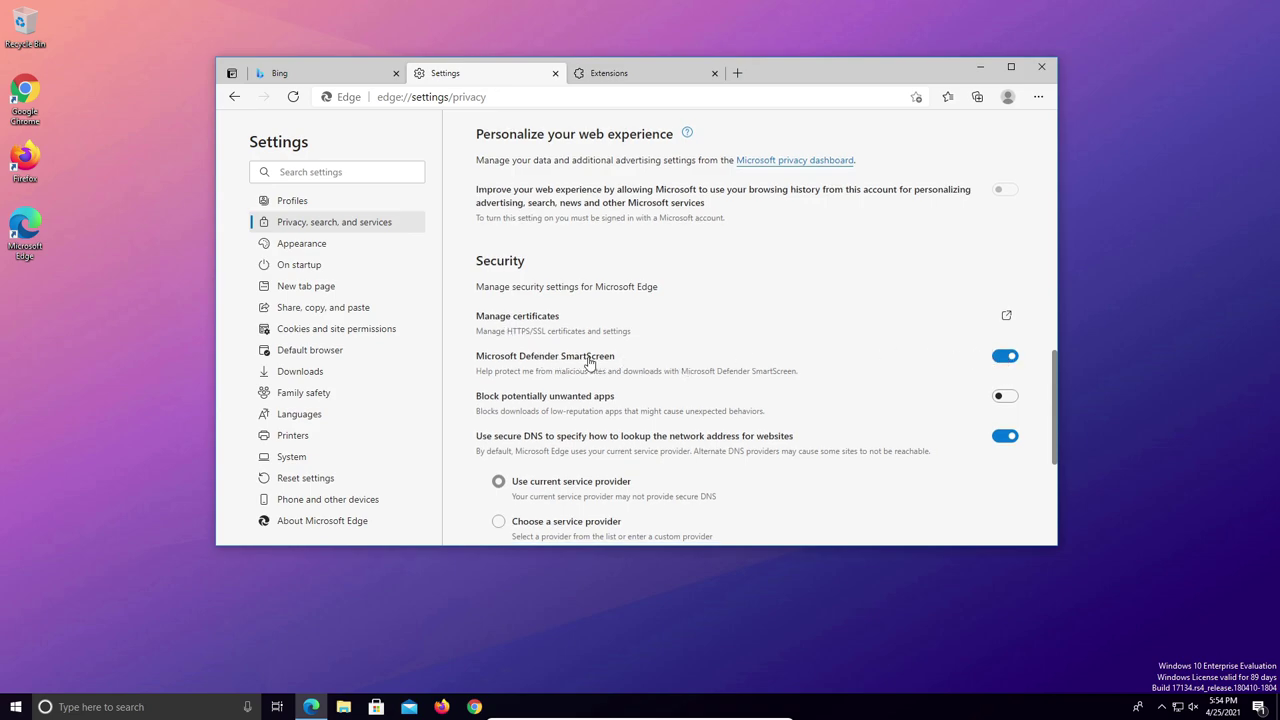
scroll(590, 363, "down", 3)
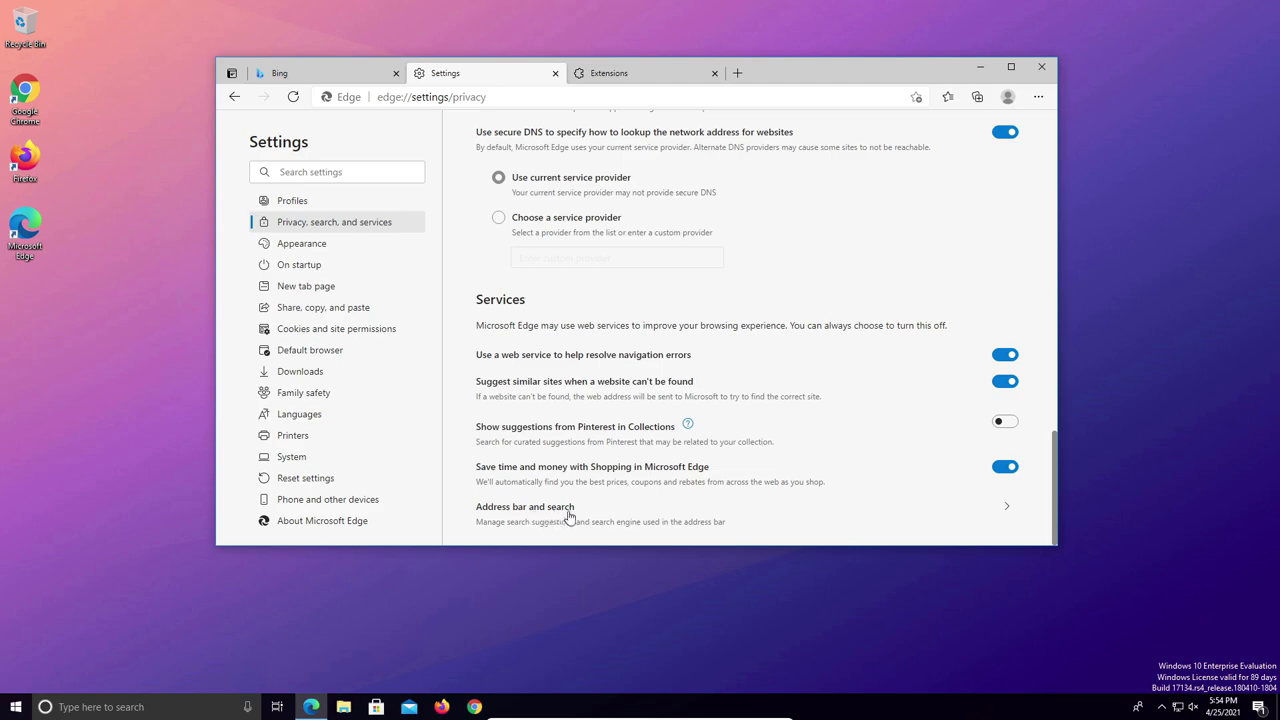
left_click(548, 519)
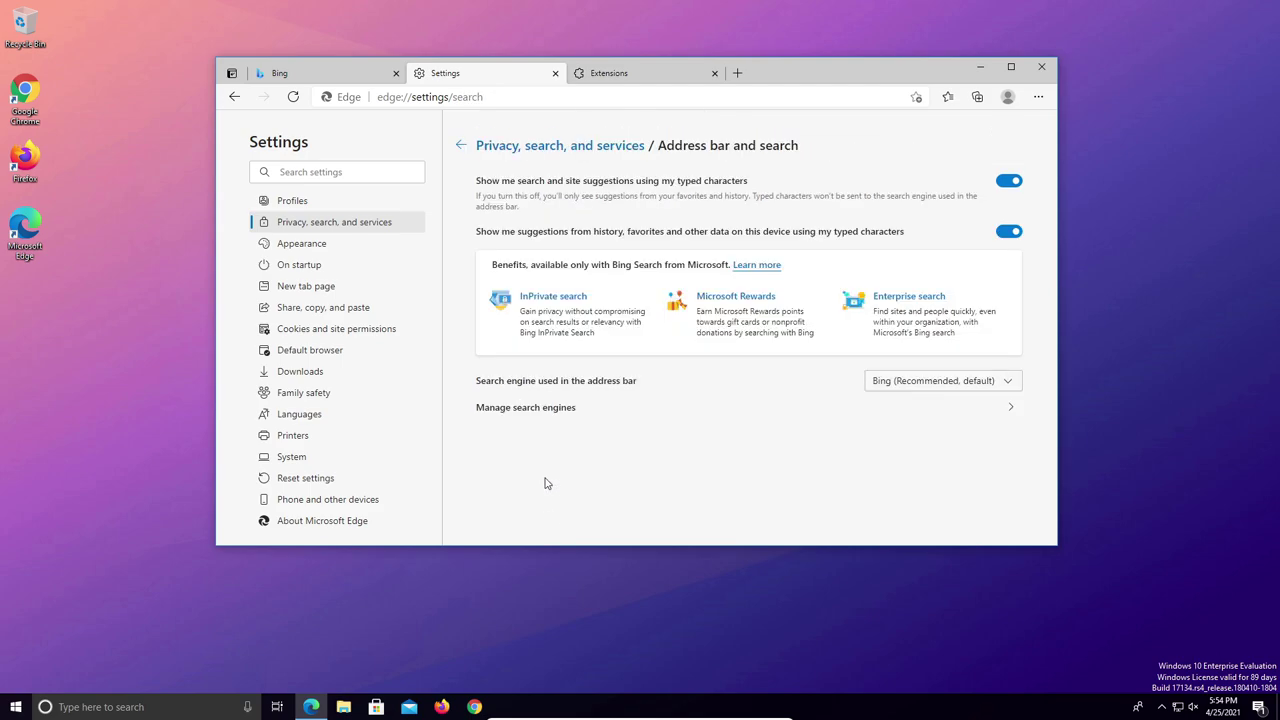
left_click(951, 384)
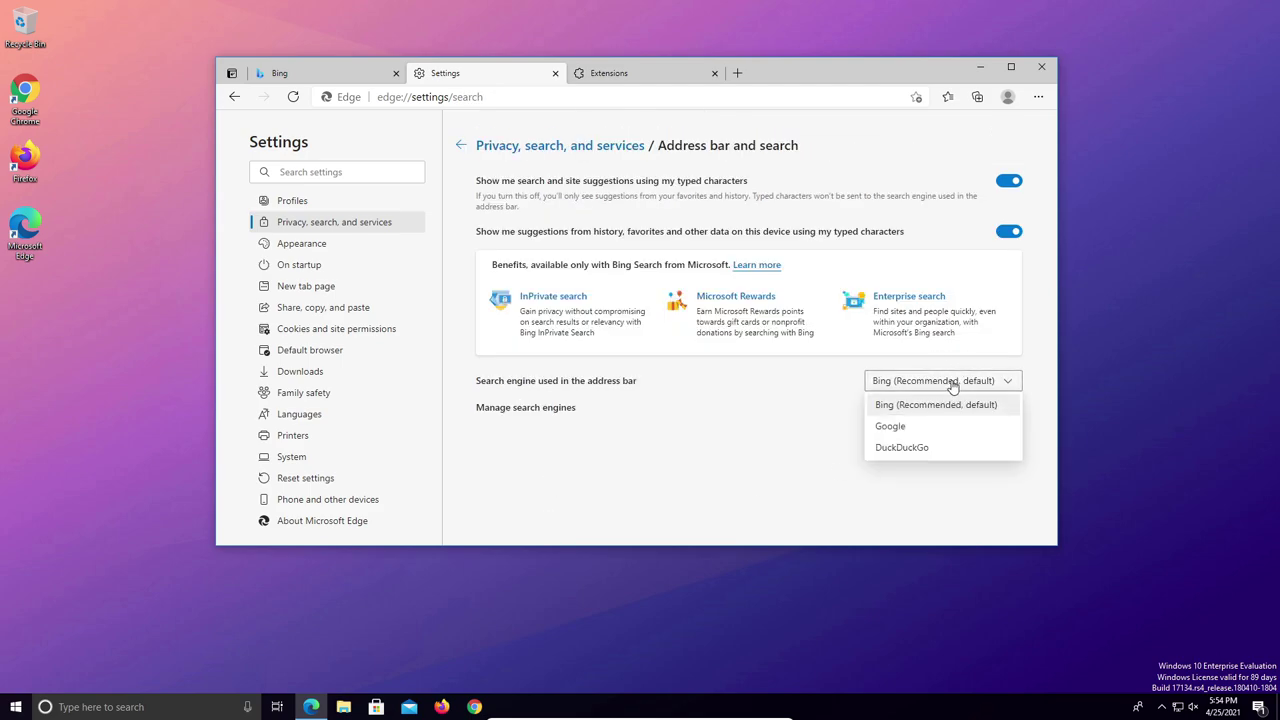
left_click(889, 428)
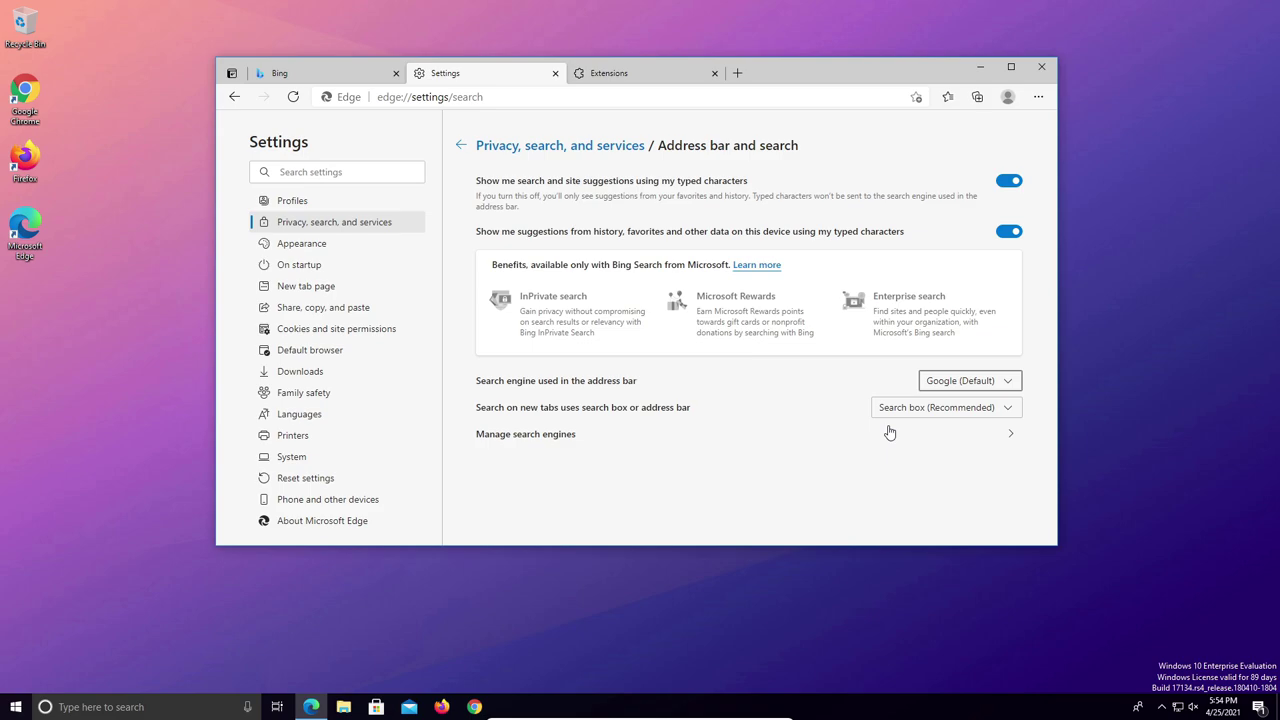
Examine the list of address bar search engines and the options available for the DuckDuckGo entry.
left_click(527, 438)
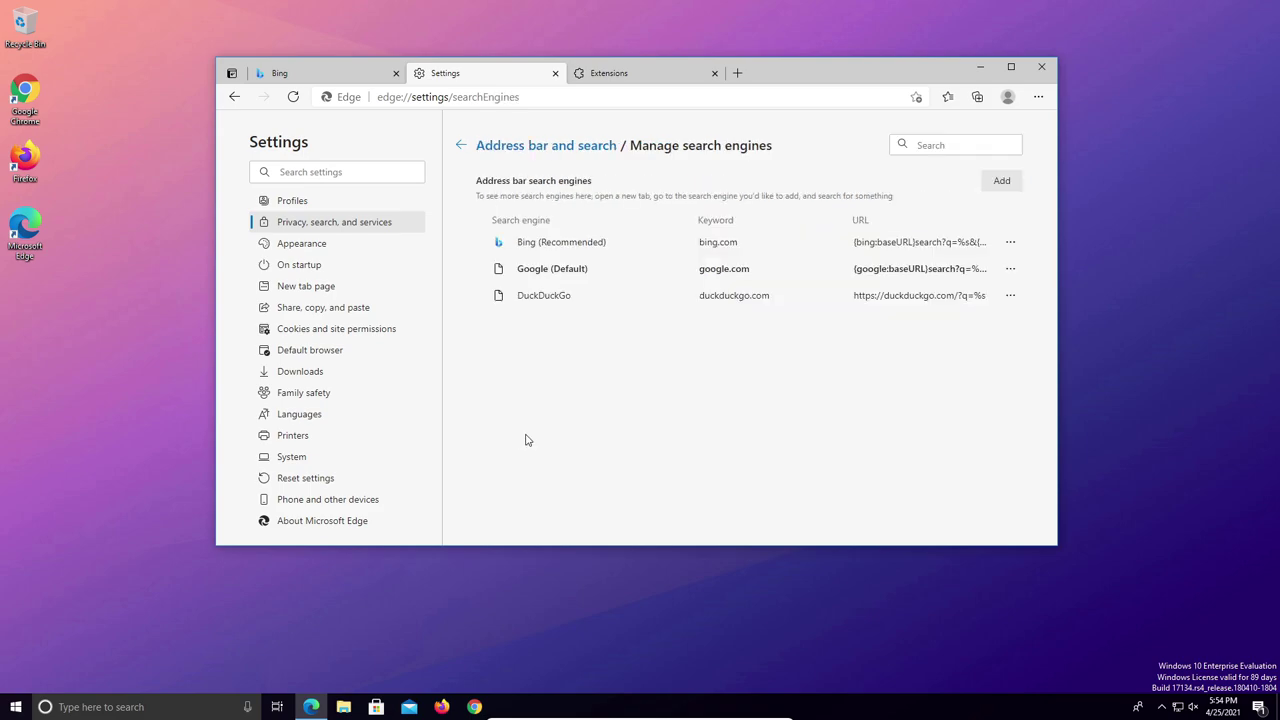
left_click(1010, 296)
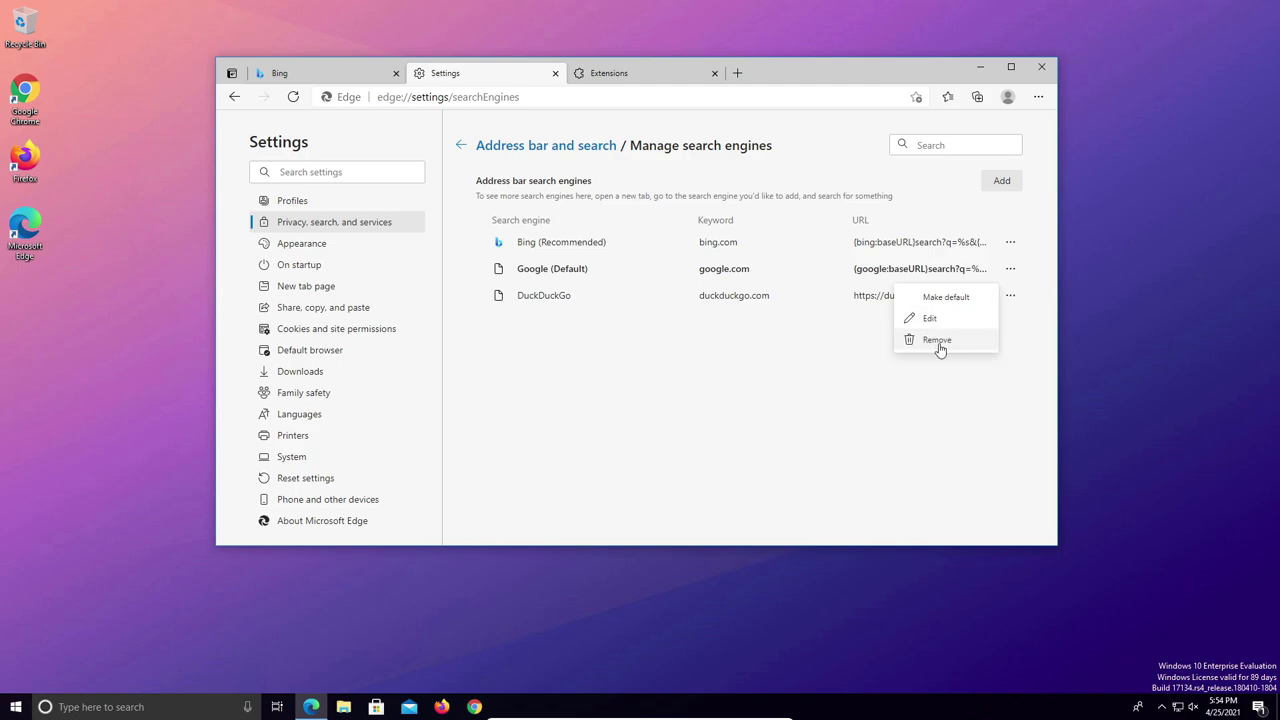
left_click(797, 363)
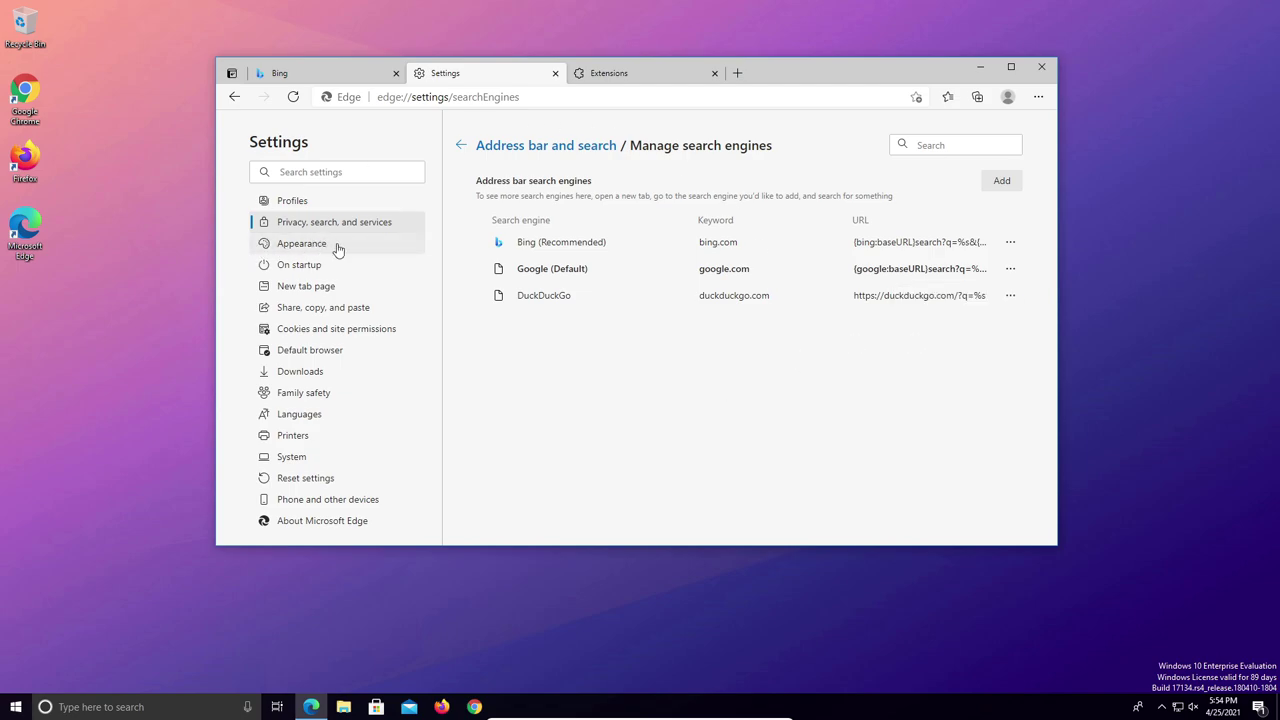
left_click(291, 249)
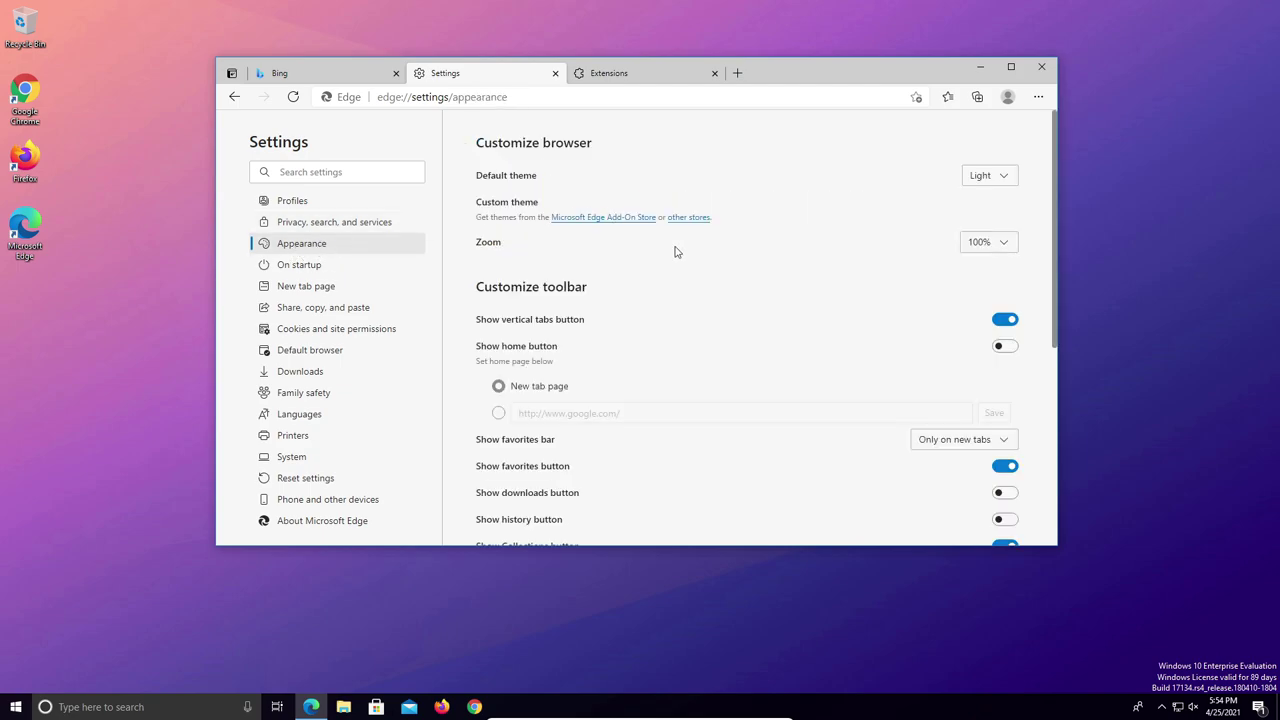
scroll(670, 254, "down", 1)
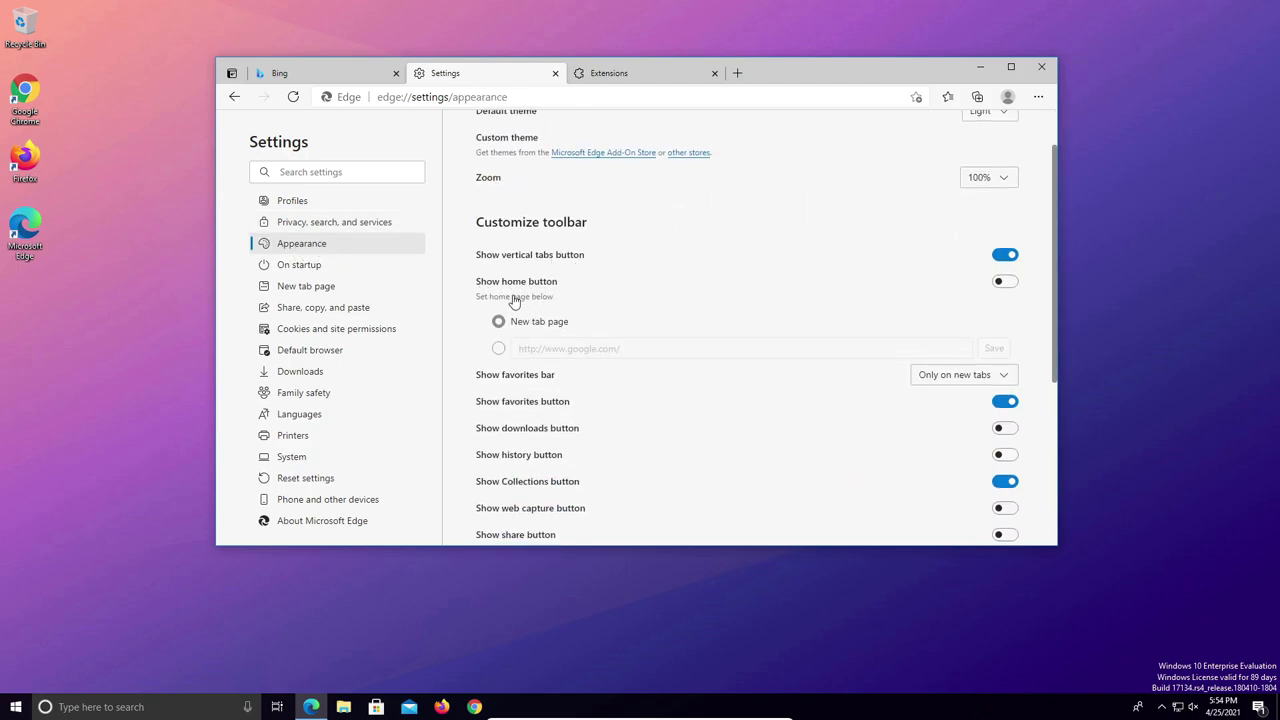
left_click(1004, 284)
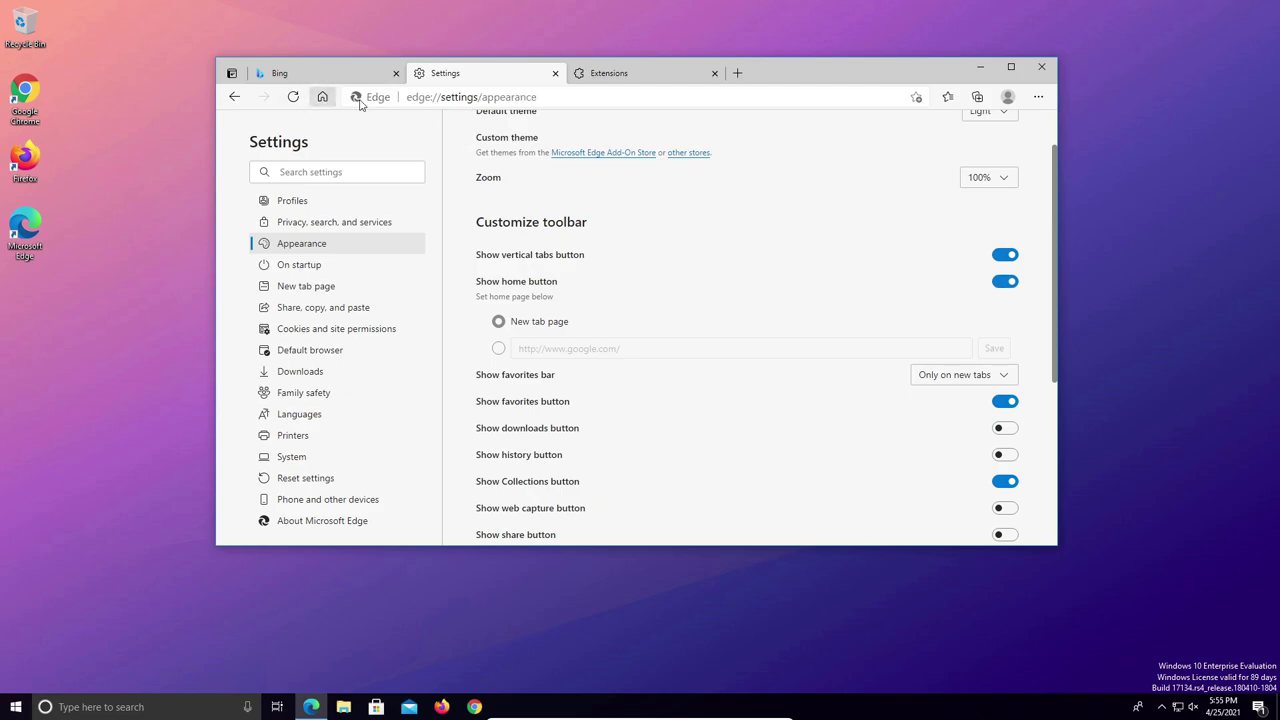
left_click(498, 348)
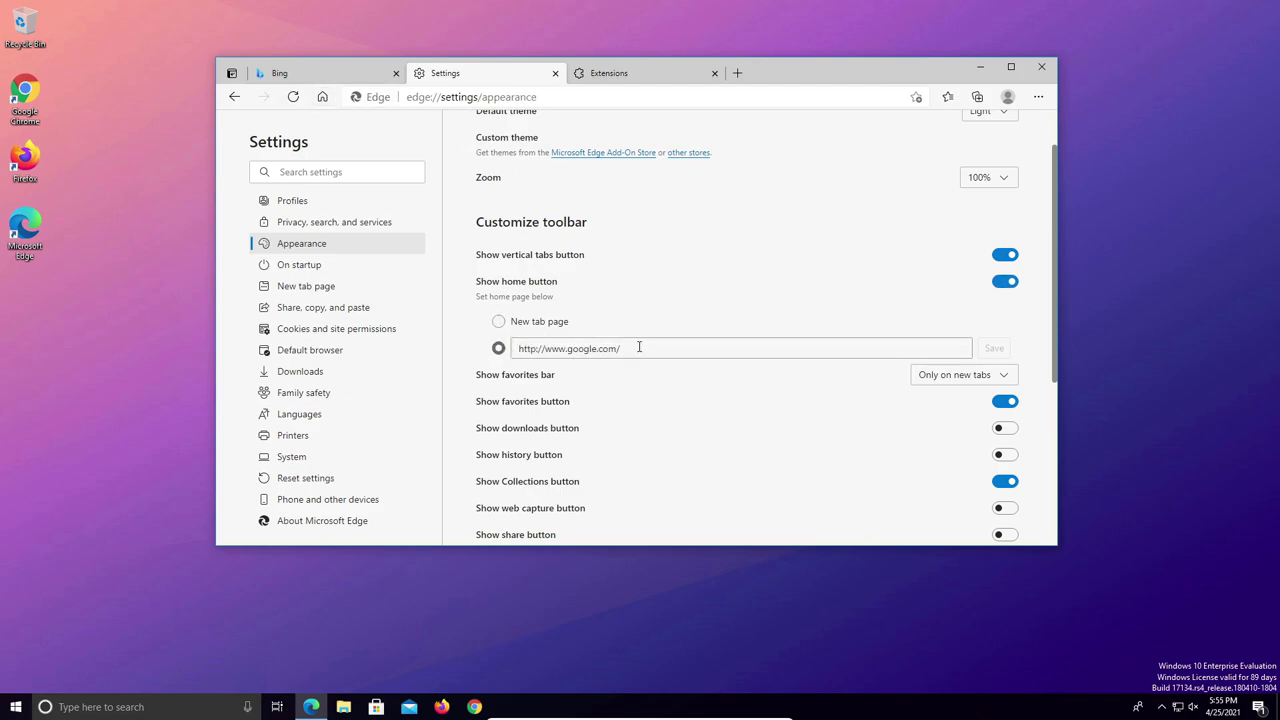
left_click_drag(640, 347, 500, 348)
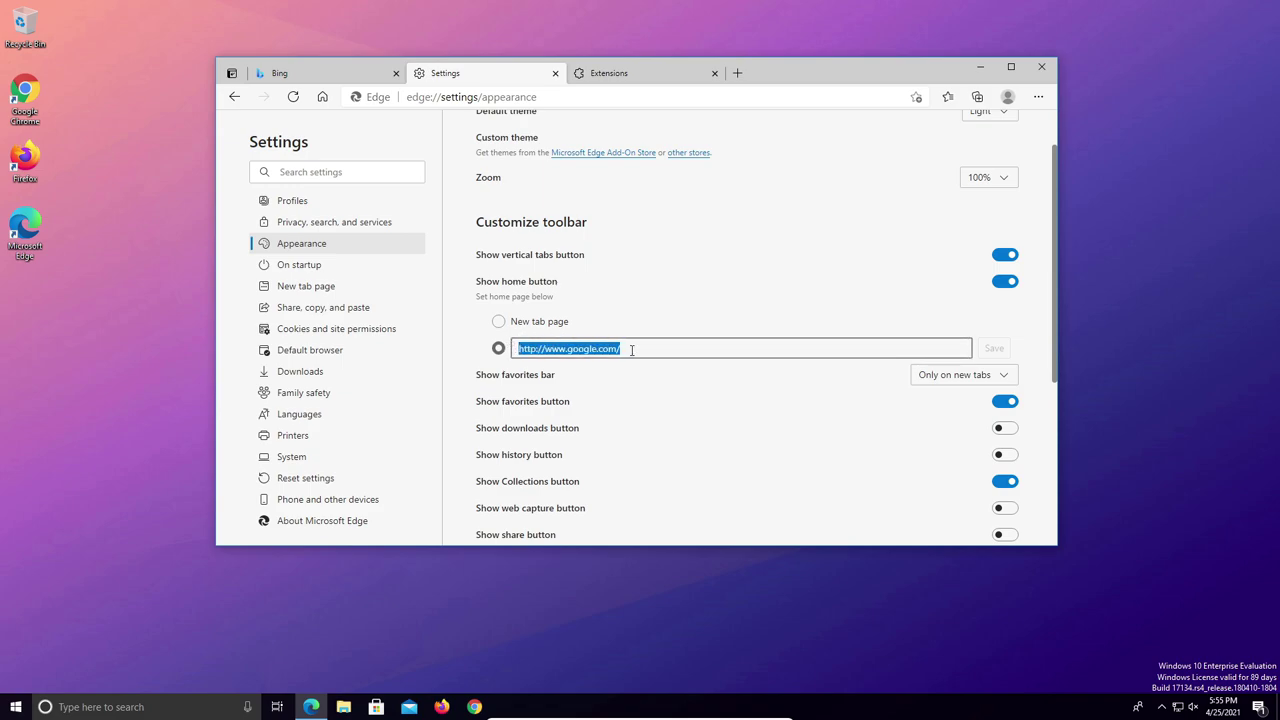
type("www.d")
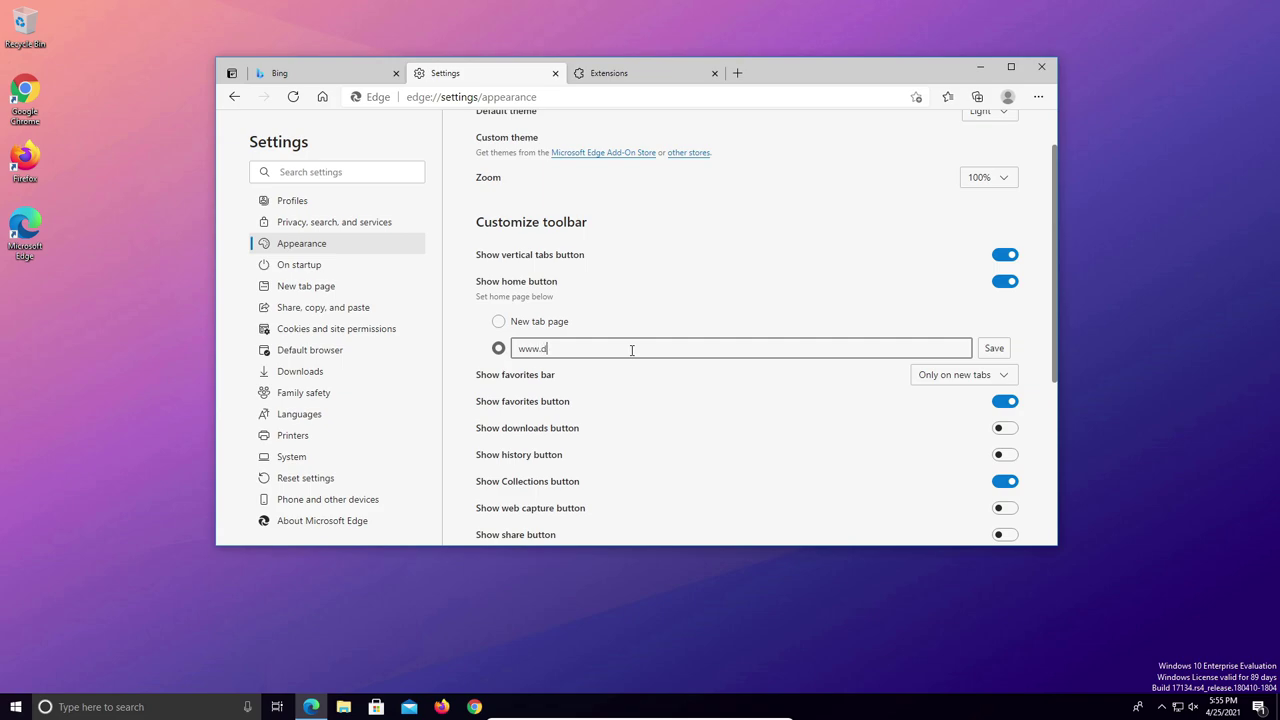
type("uckduckgo.com")
left_click(994, 348)
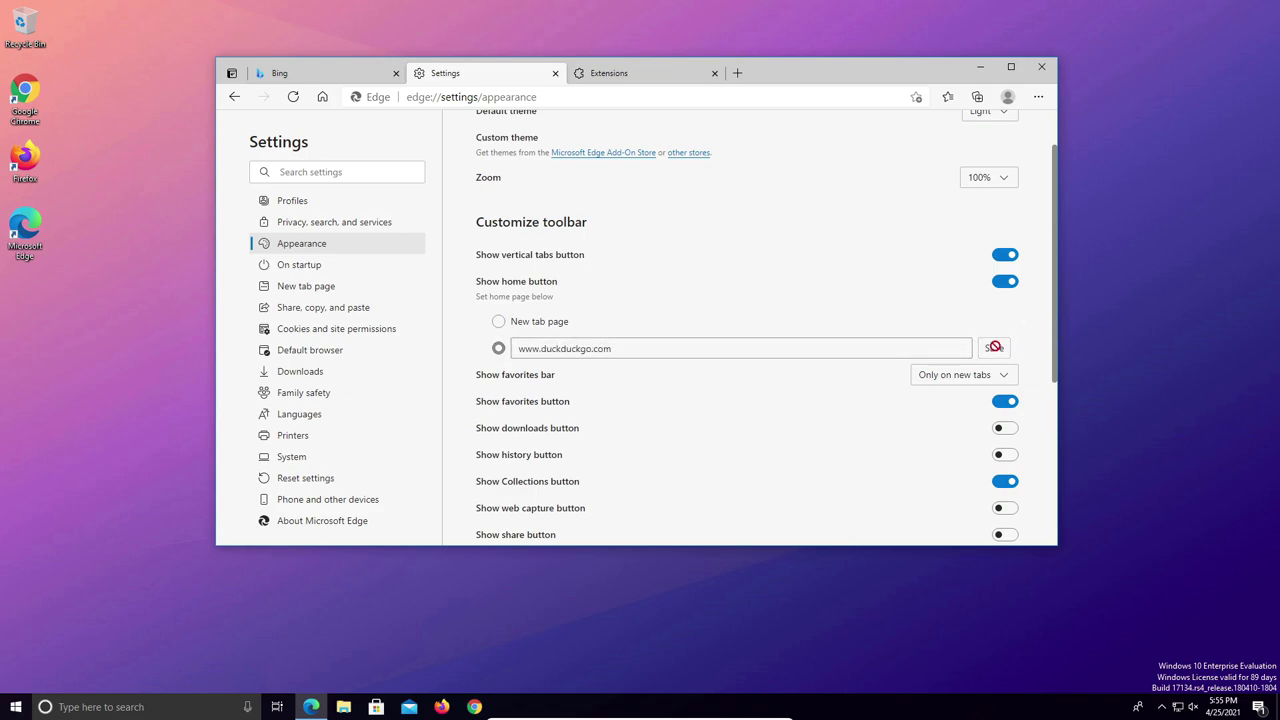
left_click(287, 266)
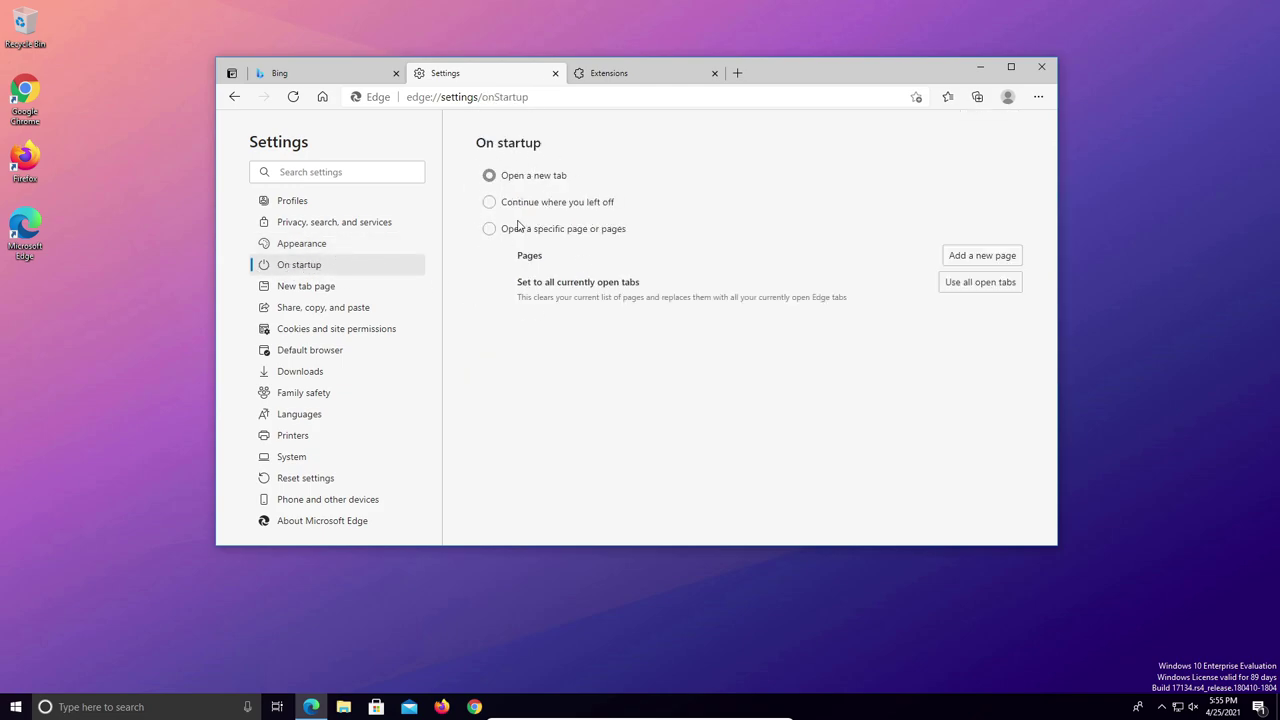
left_click(488, 230)
left_click(962, 258)
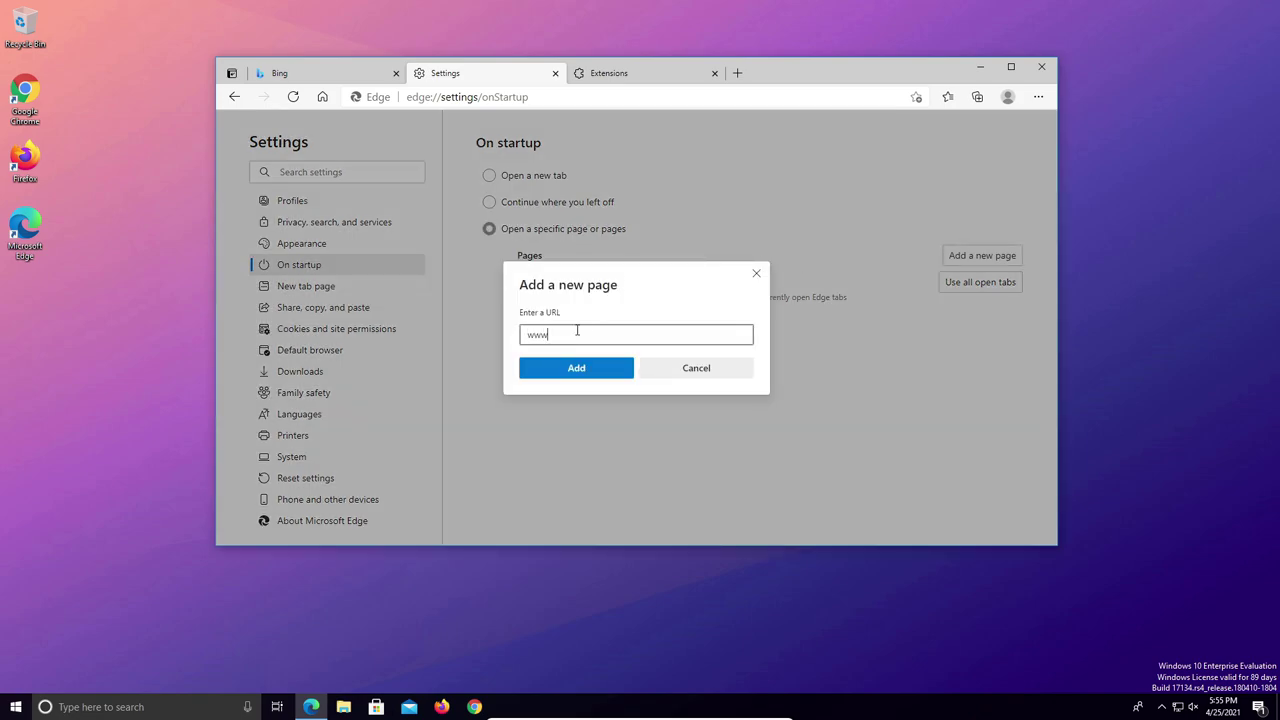
type("www.google.com")
left_click(568, 370)
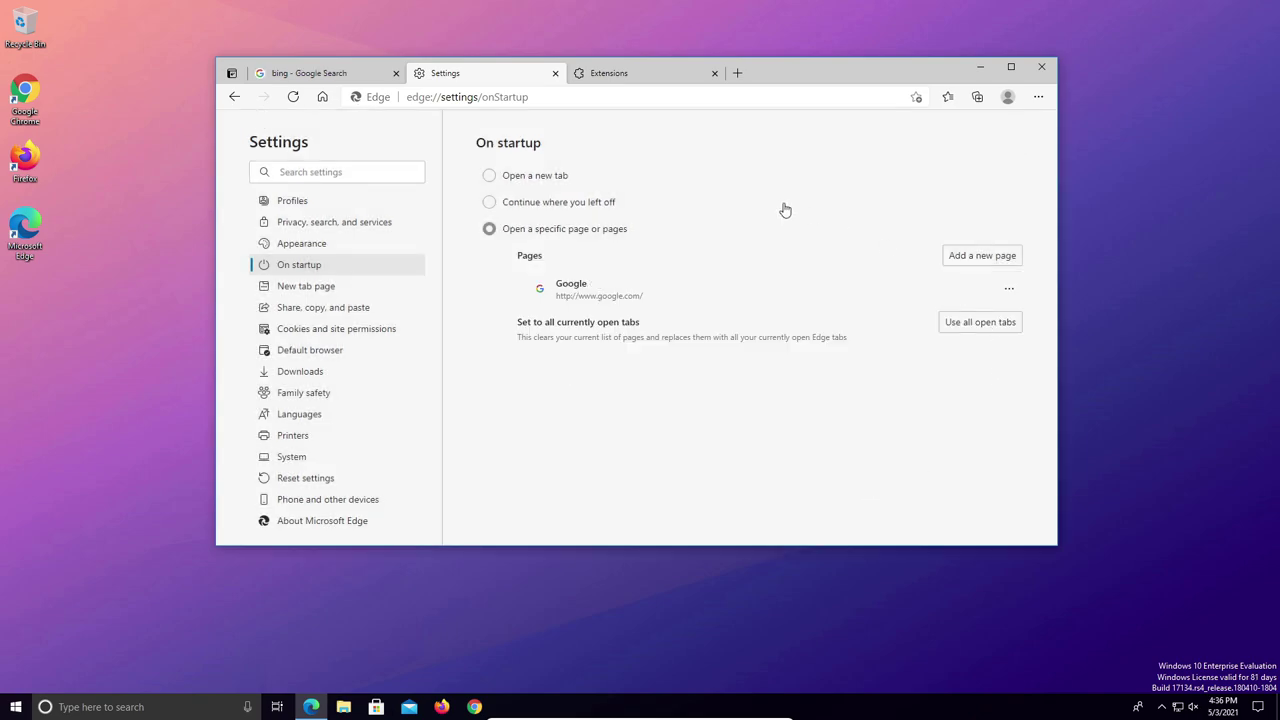
Clear Edge's browsing data for the time range All time, keeping the preselected data types checked.
left_click(337, 227)
scroll(617, 237, "down", 3)
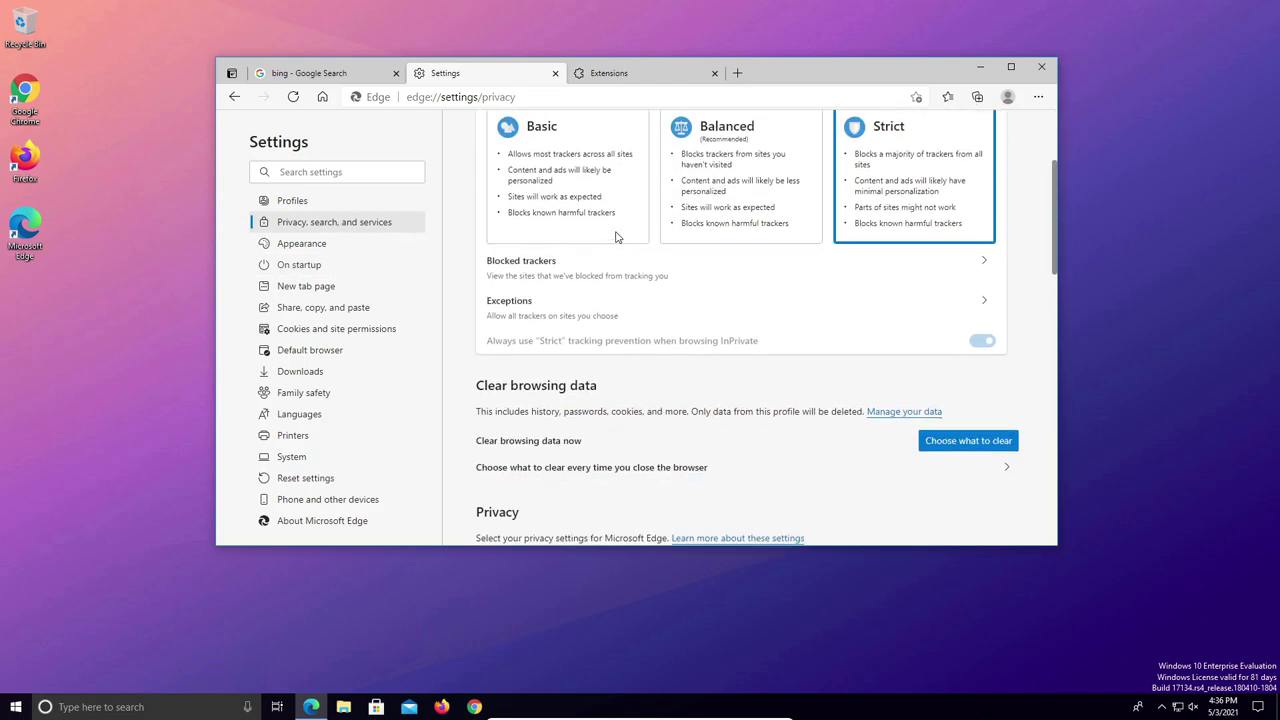
left_click_drag(487, 318, 579, 318)
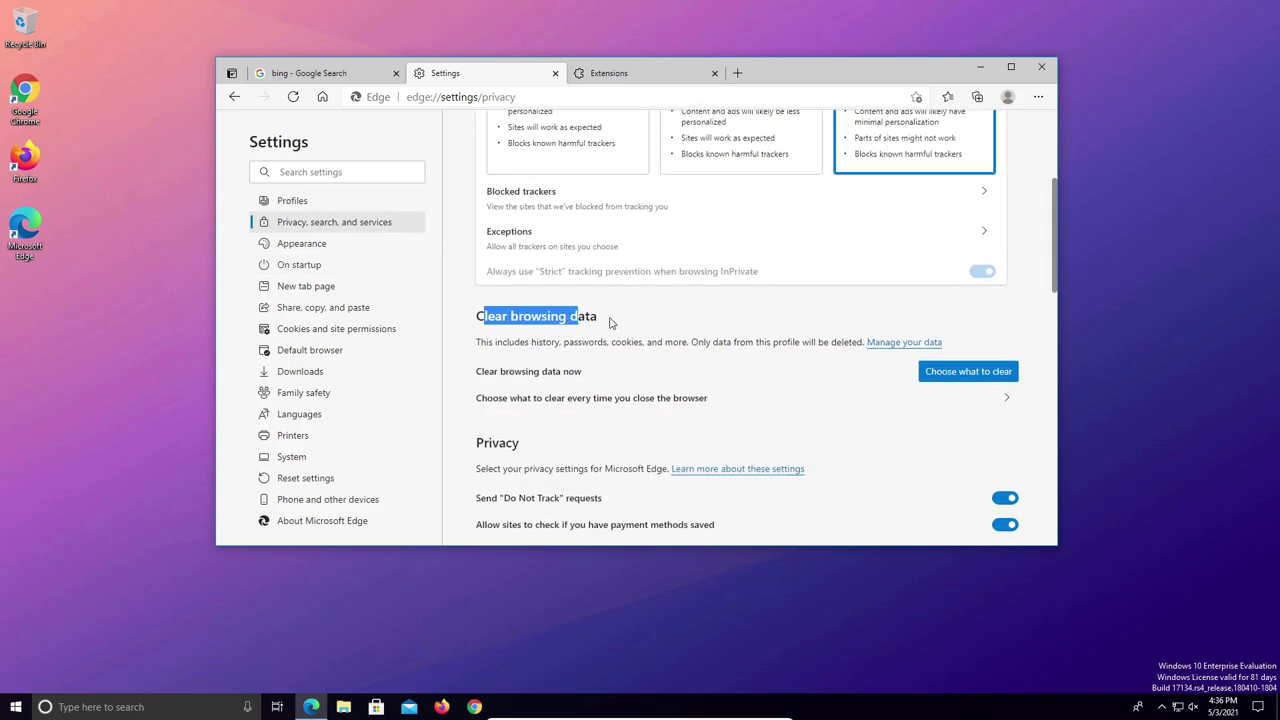
left_click(960, 374)
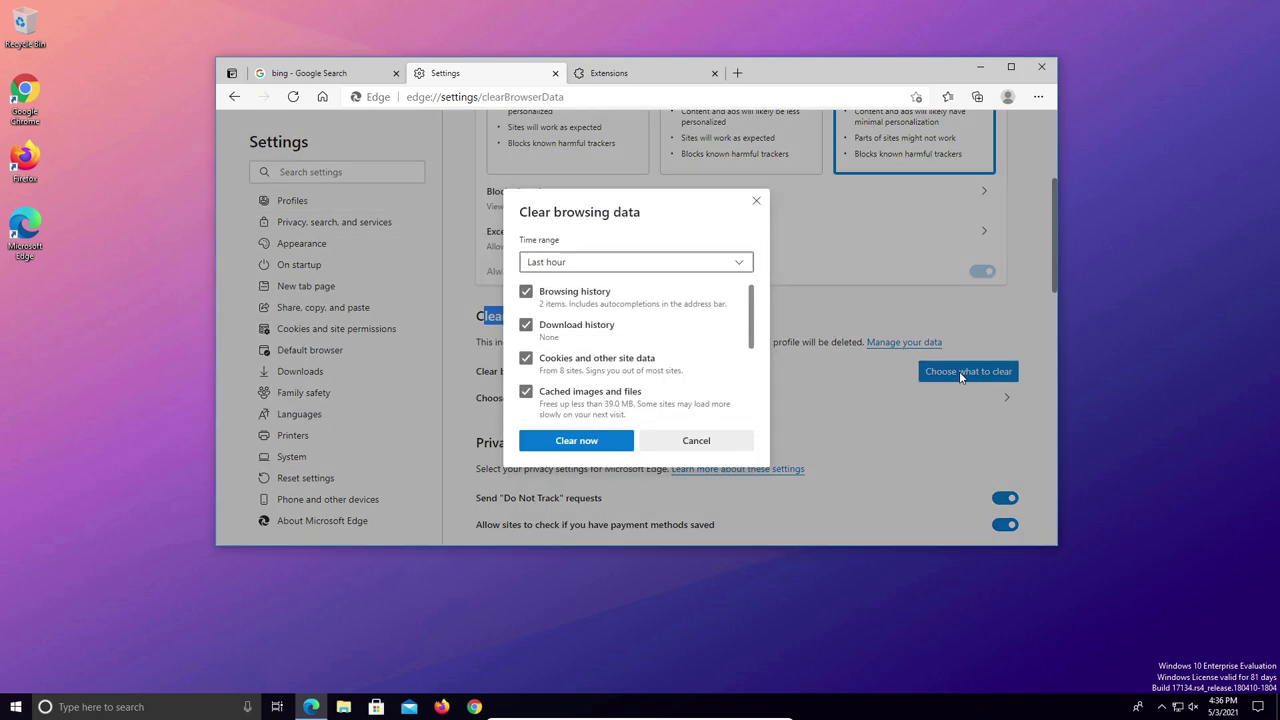
left_click(737, 265)
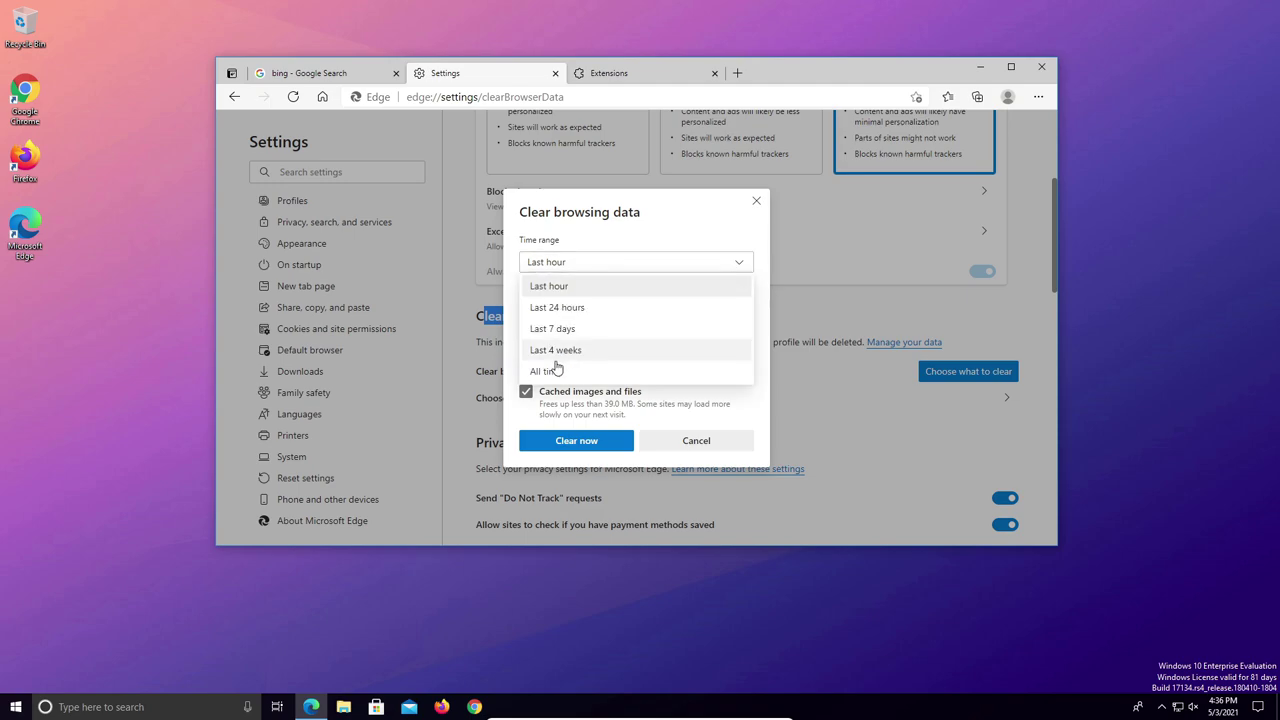
left_click(545, 371)
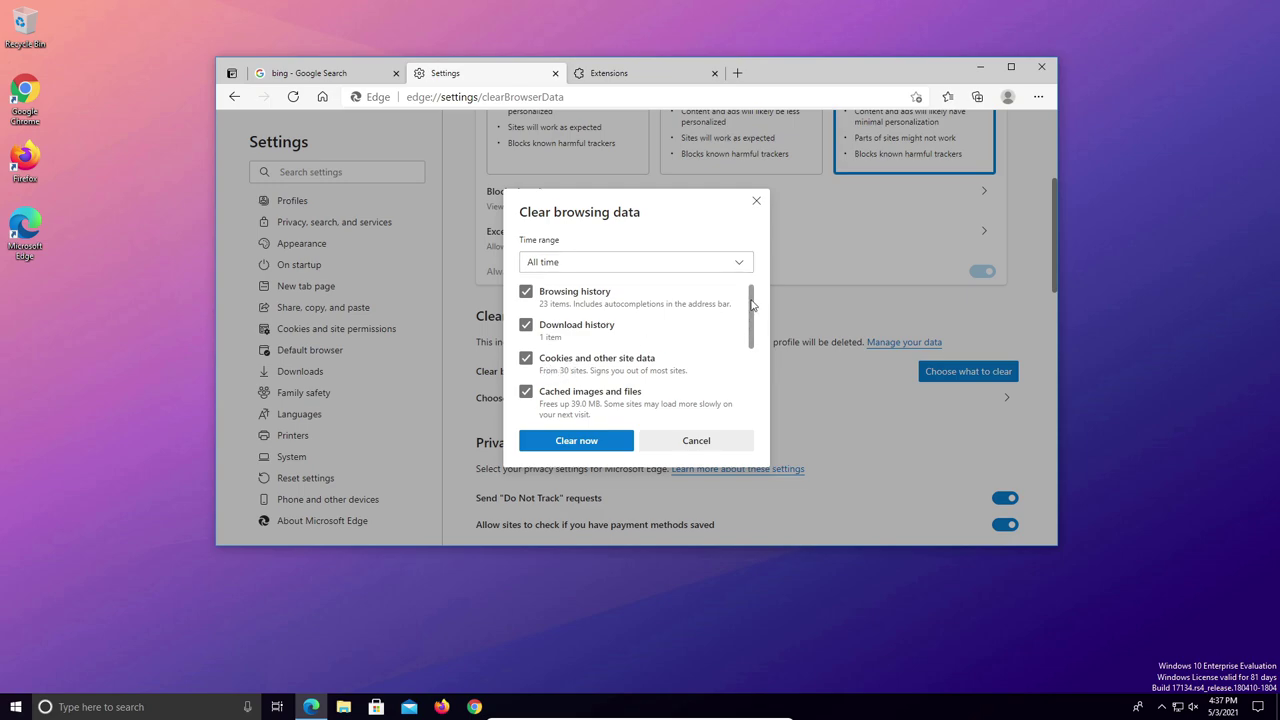
mouse_move(752, 305)
left_mouse_down()
mouse_move(752, 385)
mouse_move(757, 295)
left_mouse_up()
left_click(590, 441)
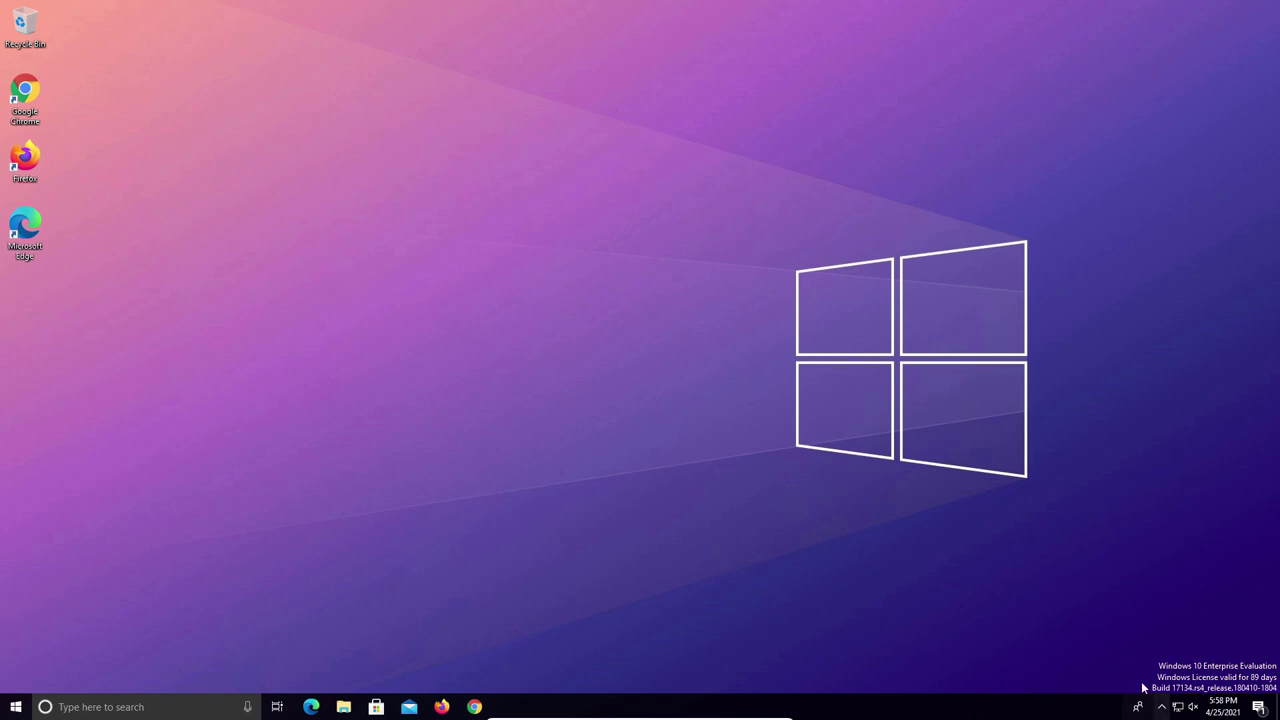
Open Windows Defender Security Center from the hidden notification icons and check for threat definition updates.
left_click(1163, 706)
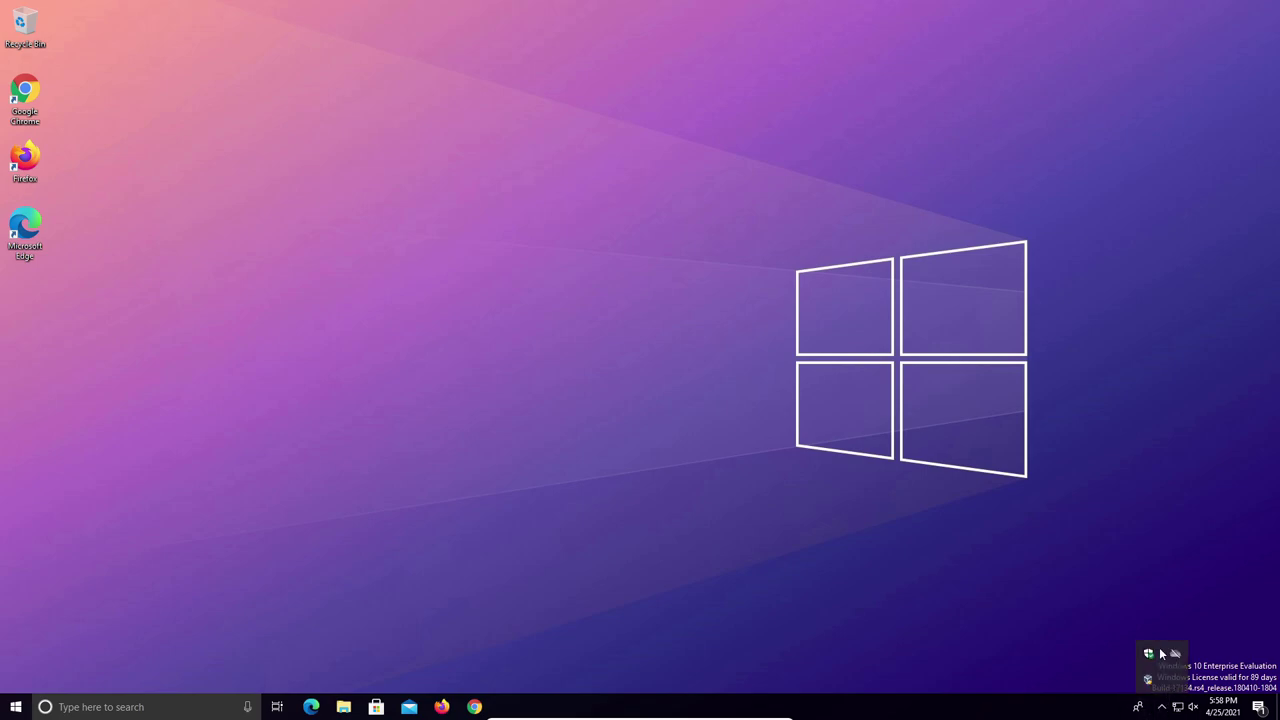
left_click(1148, 655)
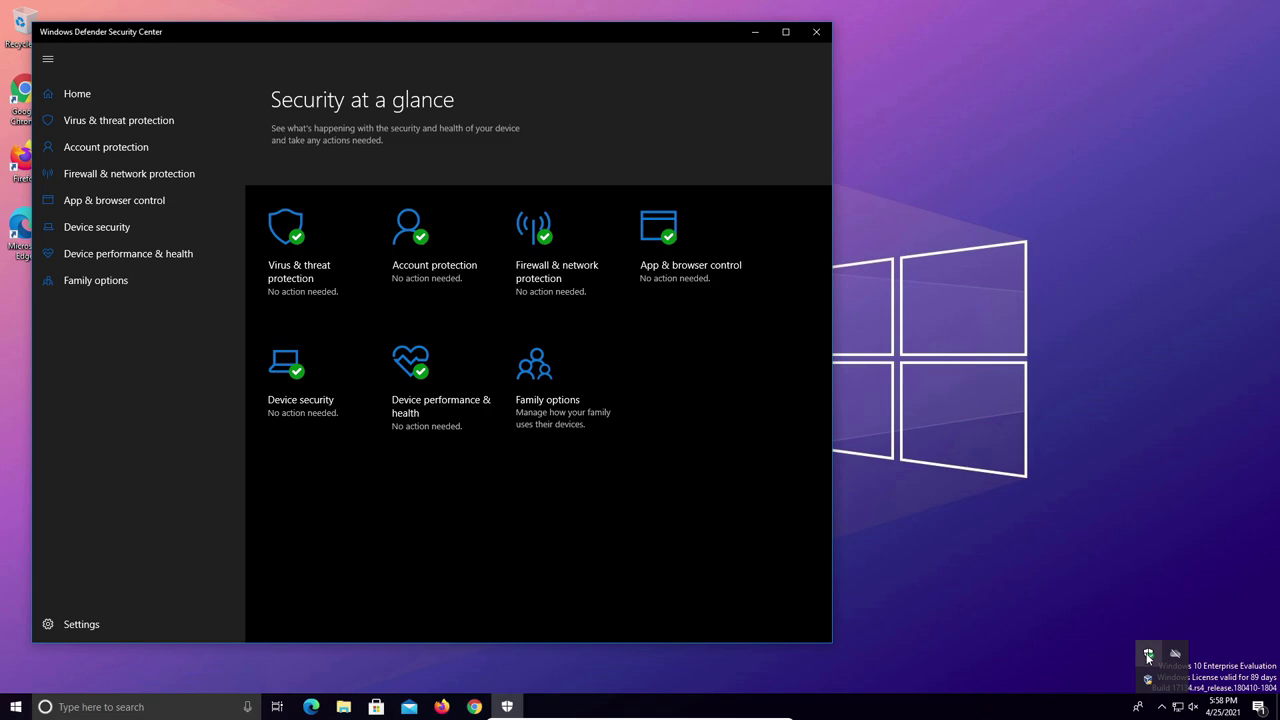
left_click(288, 255)
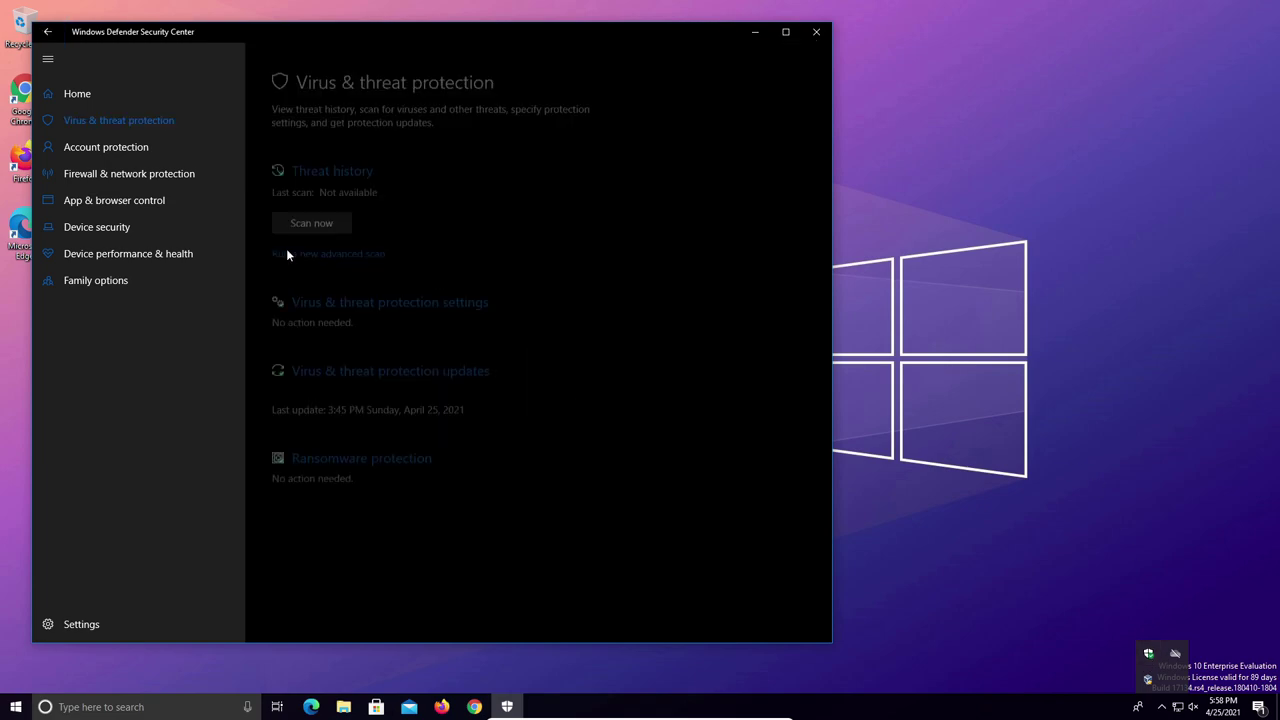
left_click(379, 362)
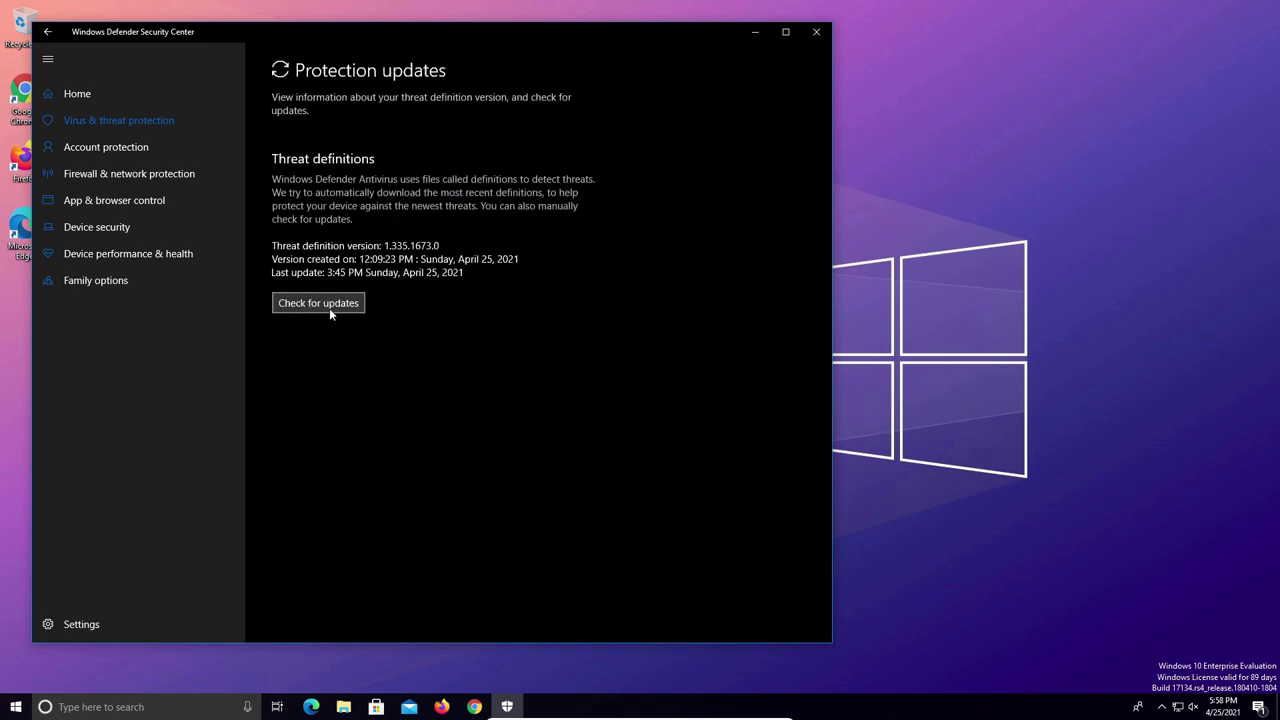
left_click(330, 312)
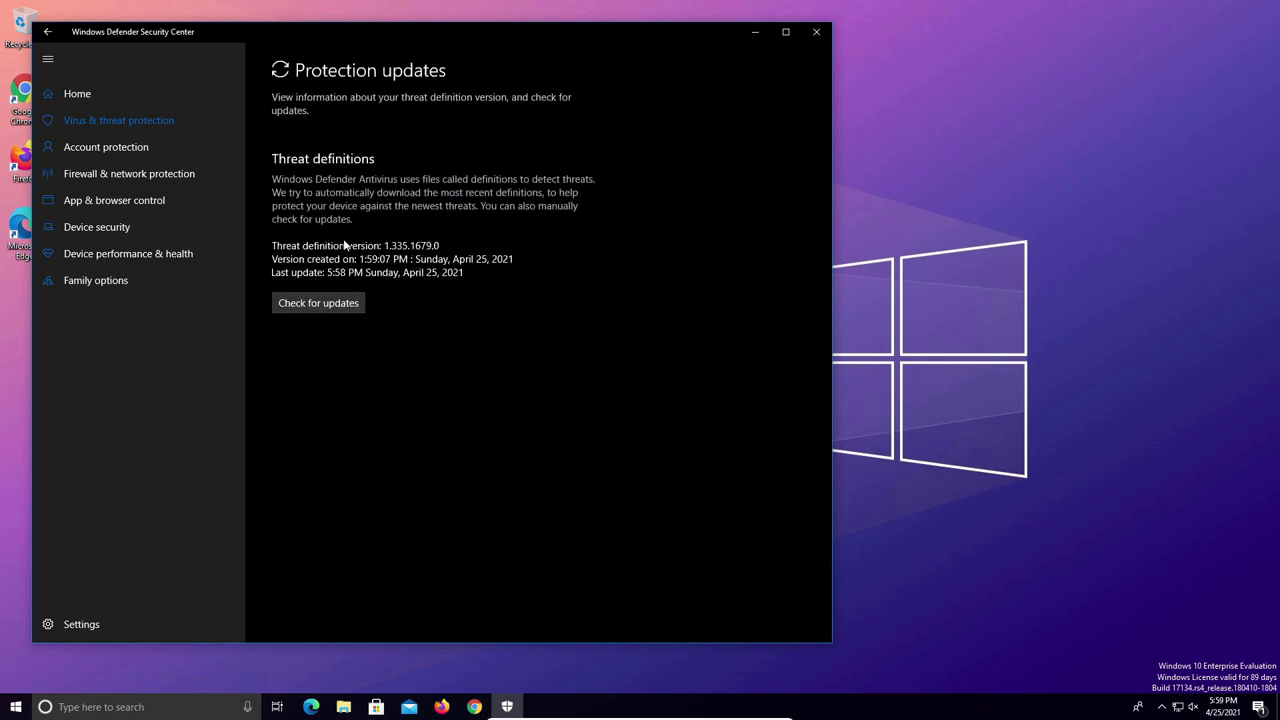
Start a full scan from Windows Defender's advanced scan options.
left_click(47, 32)
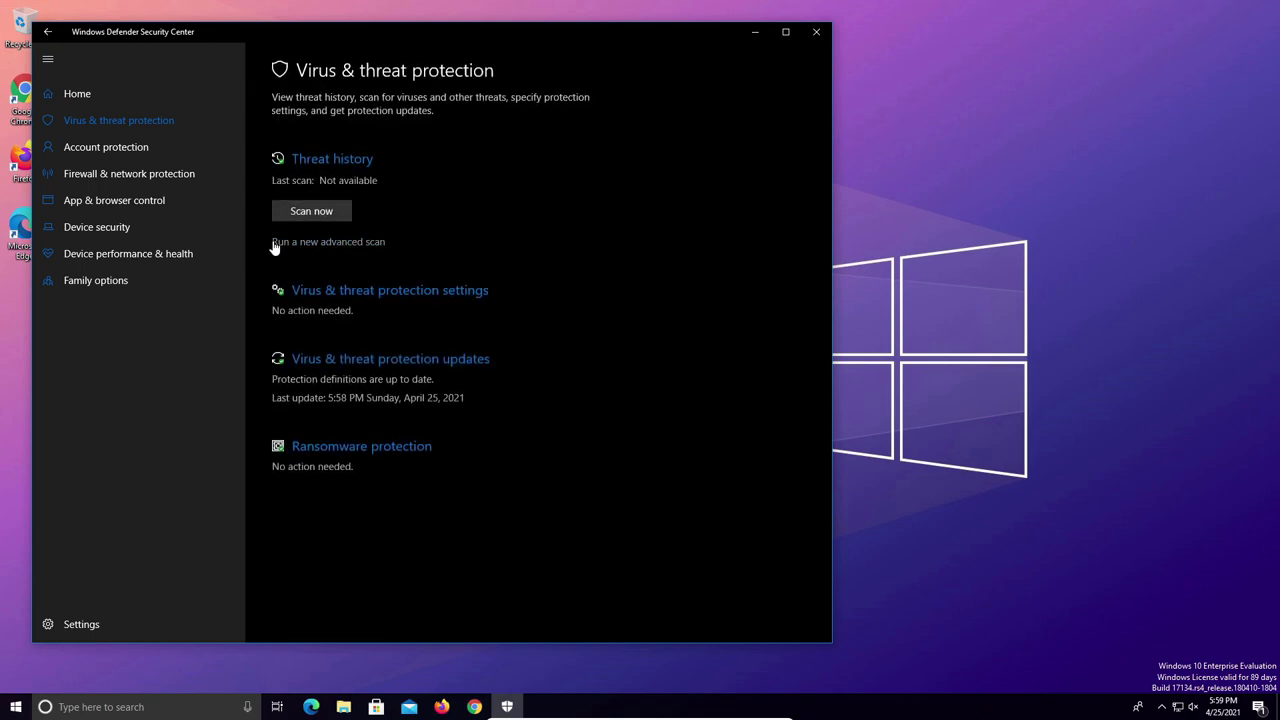
left_click(331, 245)
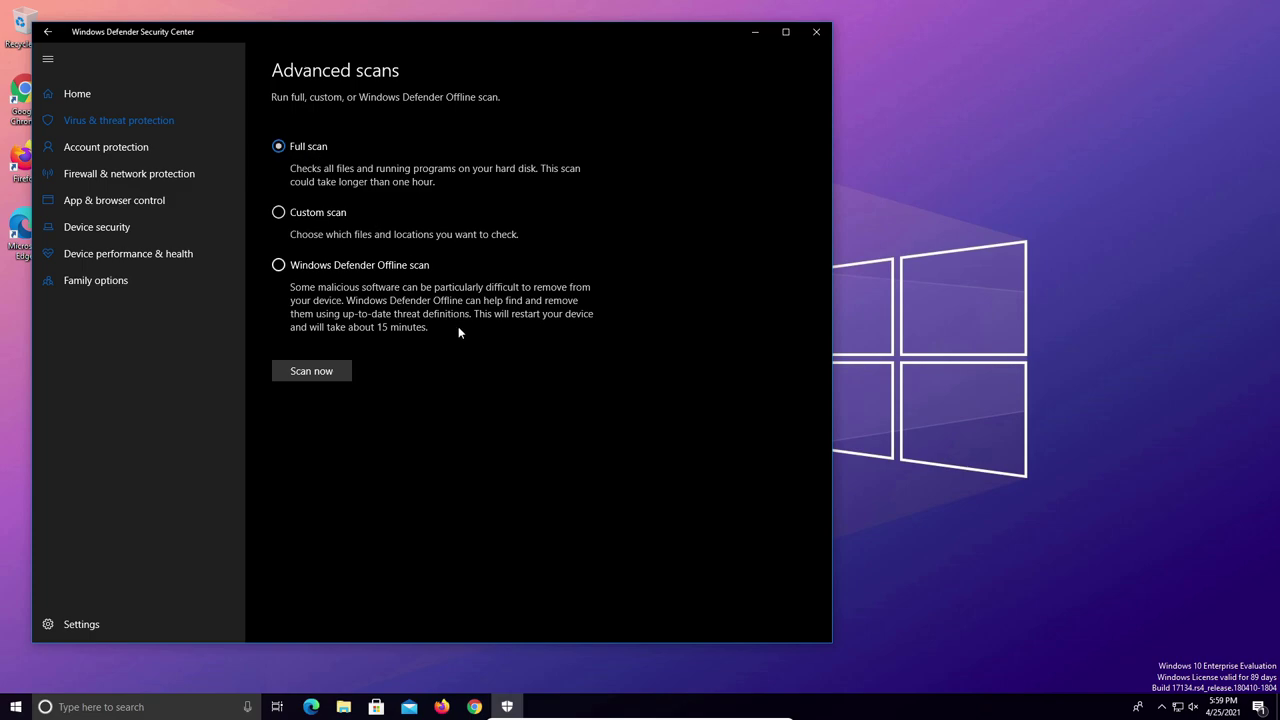
left_click(306, 372)
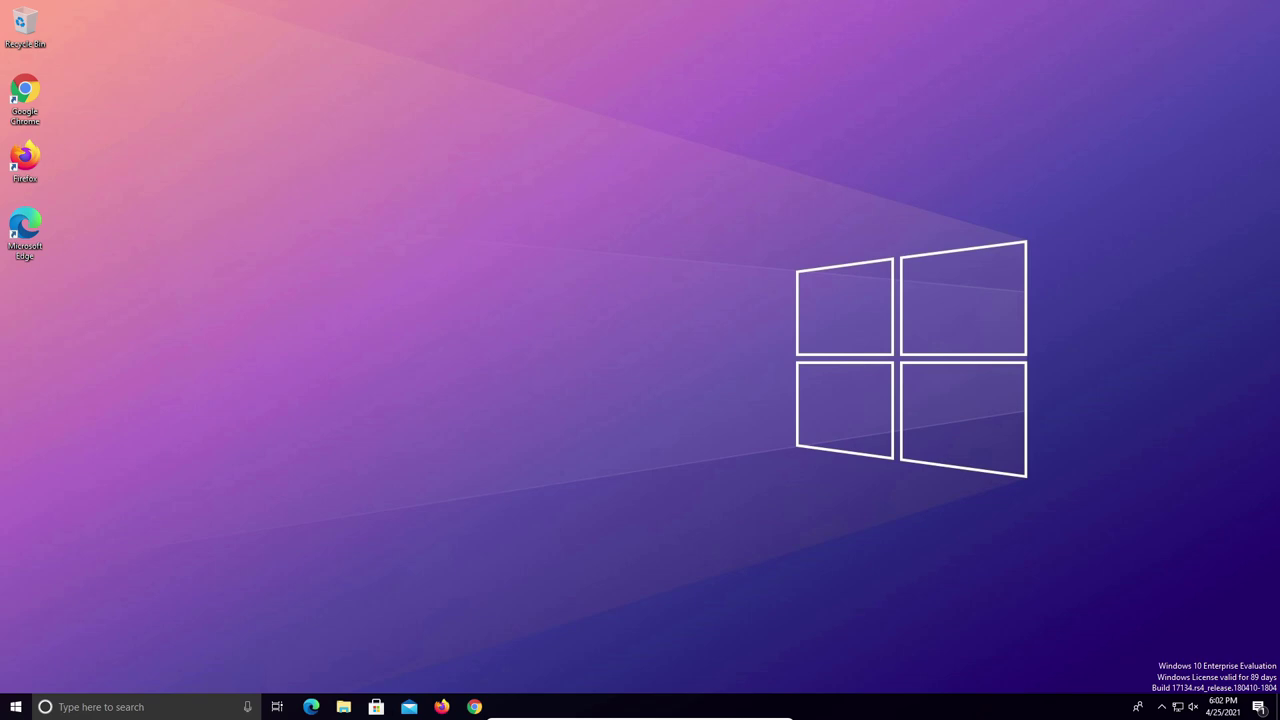
Find and open File Explorer through Windows search, and display the drives under This PC.
left_click(4, 712)
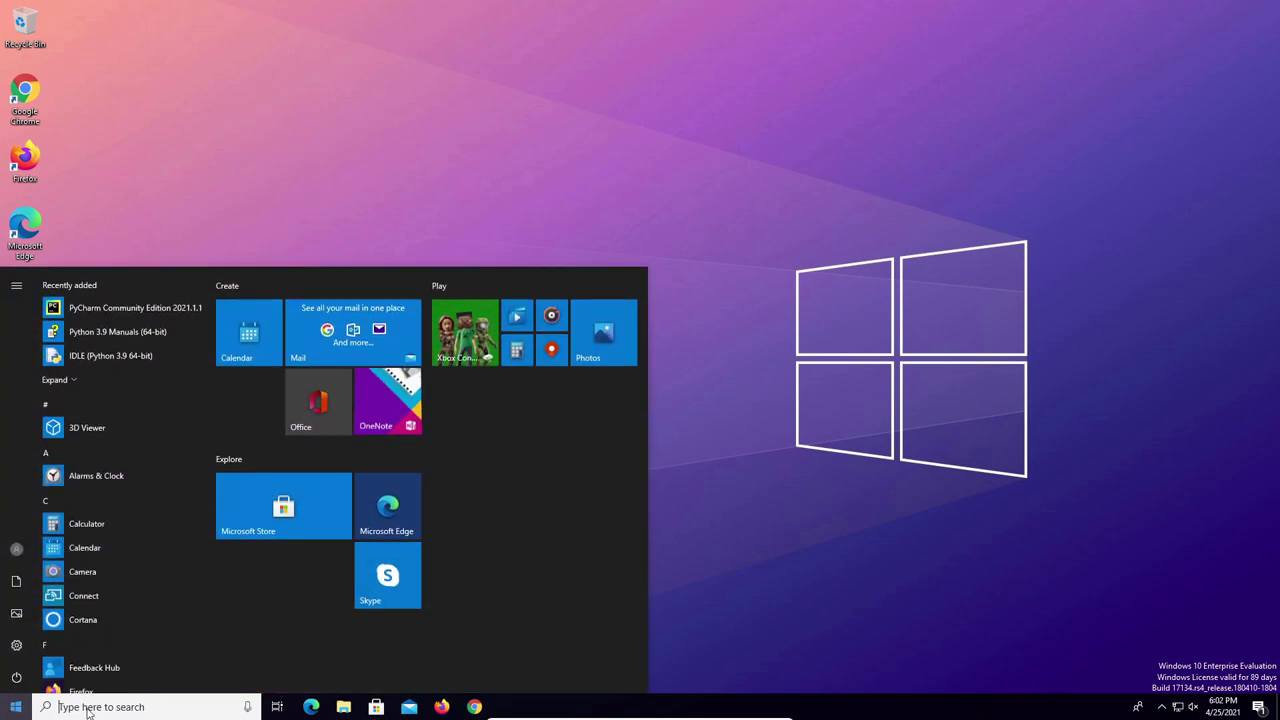
type("file explo")
type("rer")
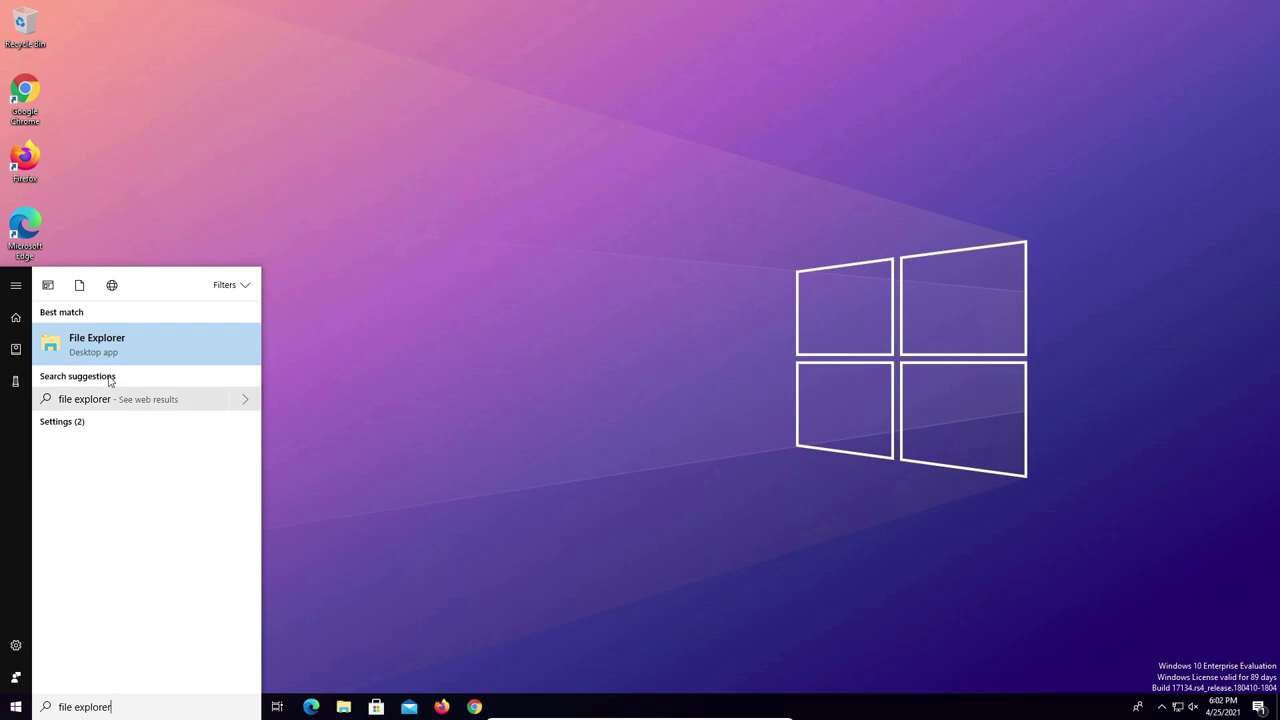
left_click(97, 343)
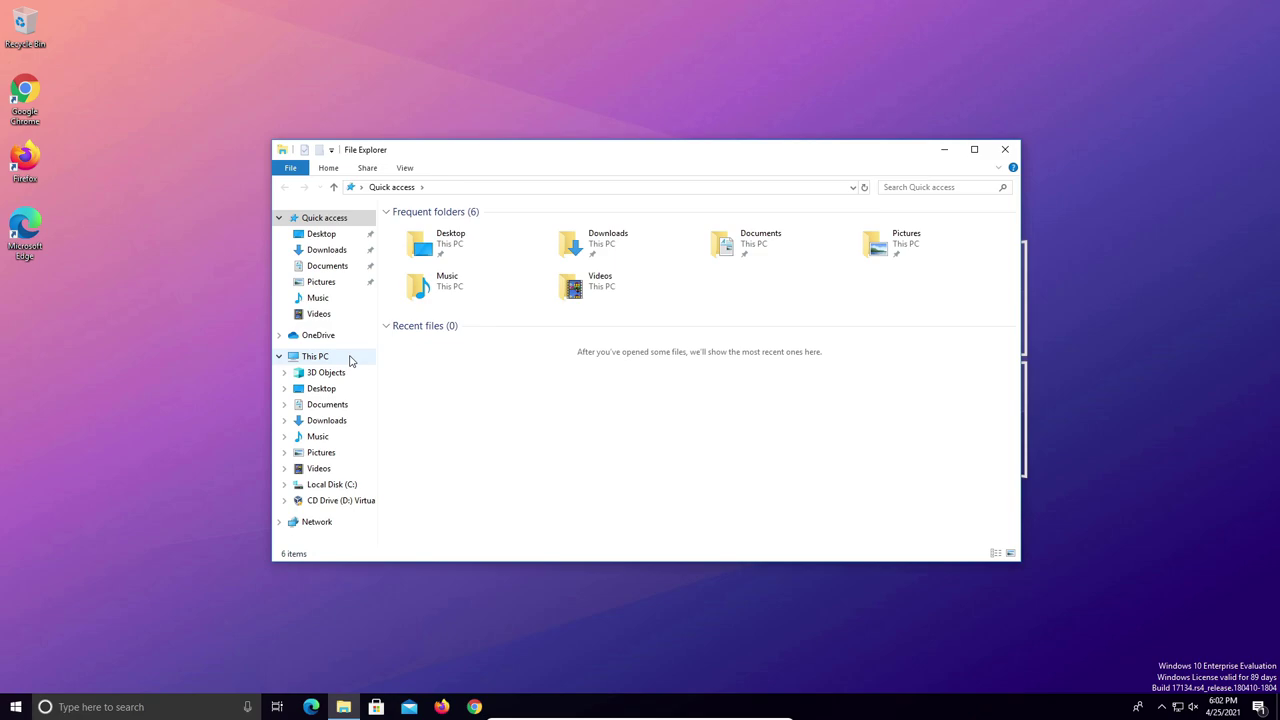
left_click(313, 359)
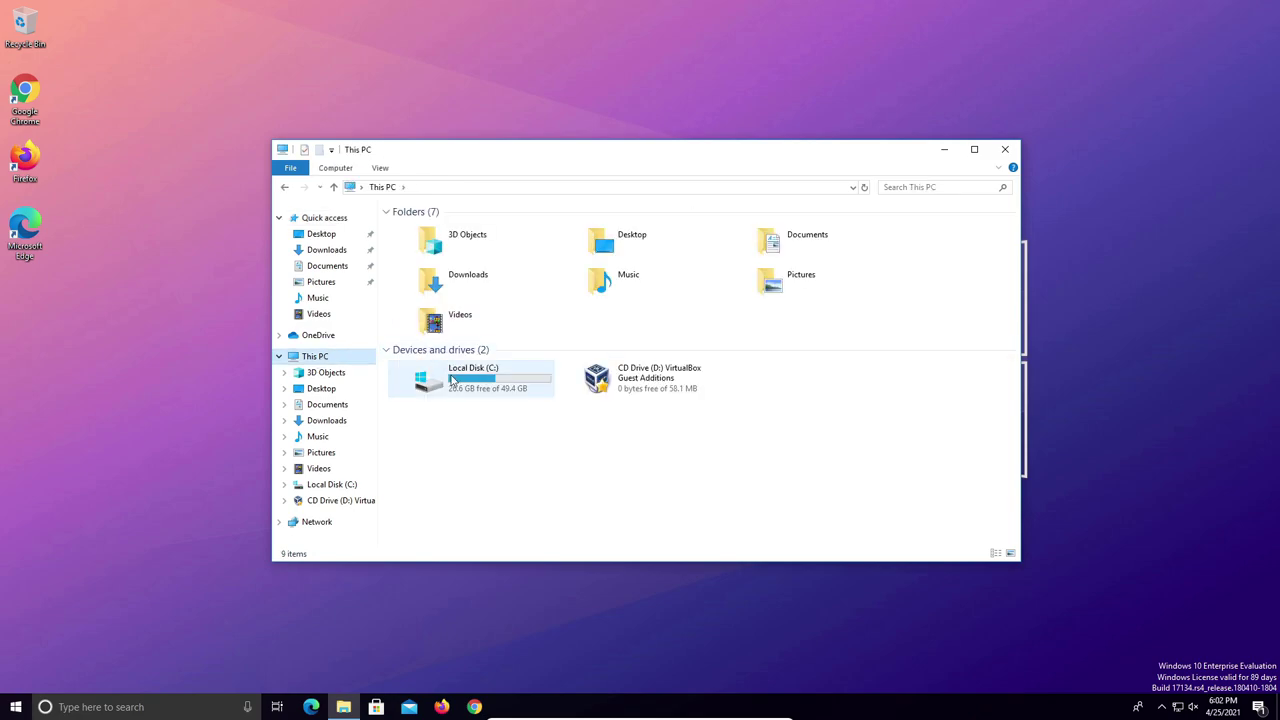
Open the properties of Local Disk (C:) and launch the Optimize and defragment drive tool.
right_click(487, 382)
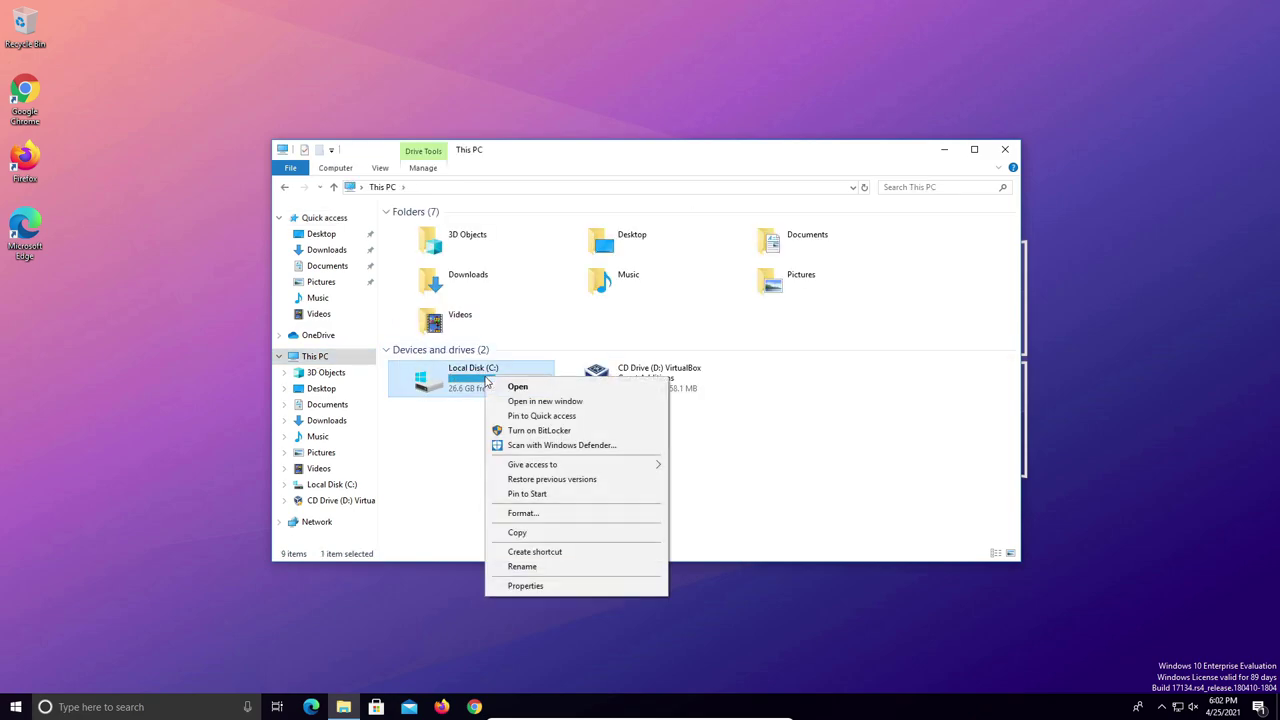
left_click(525, 585)
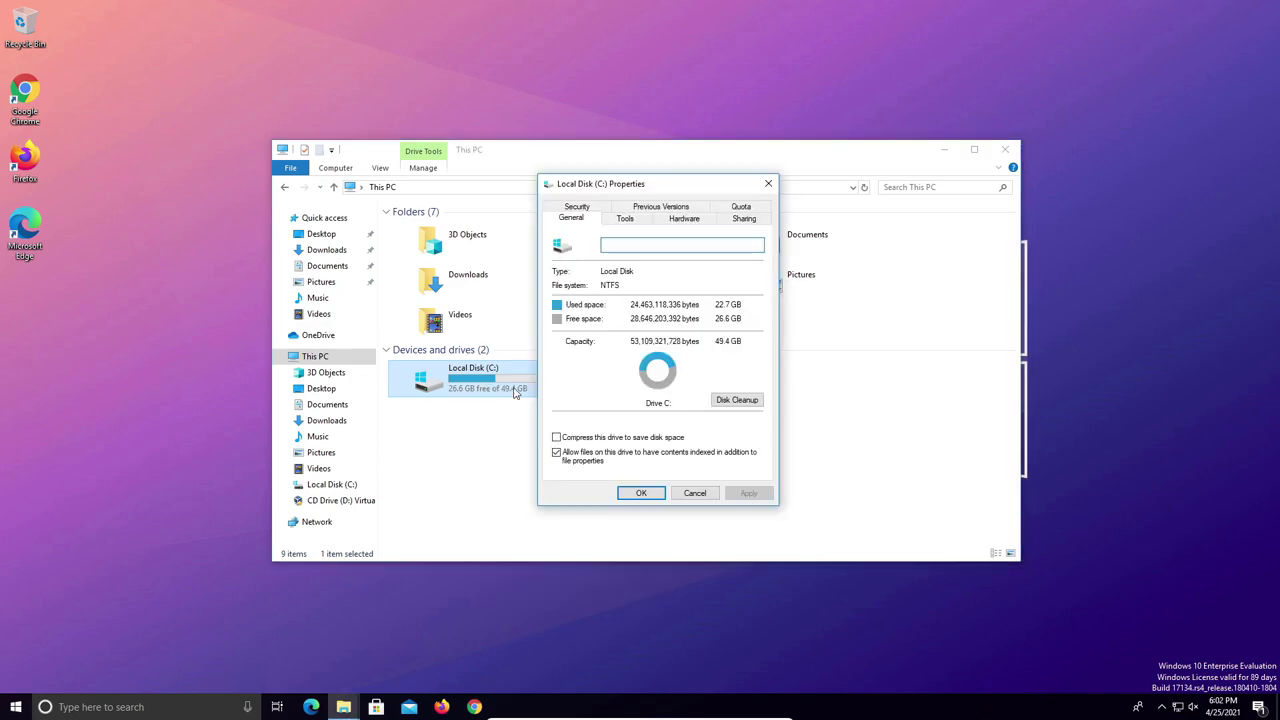
left_click(624, 218)
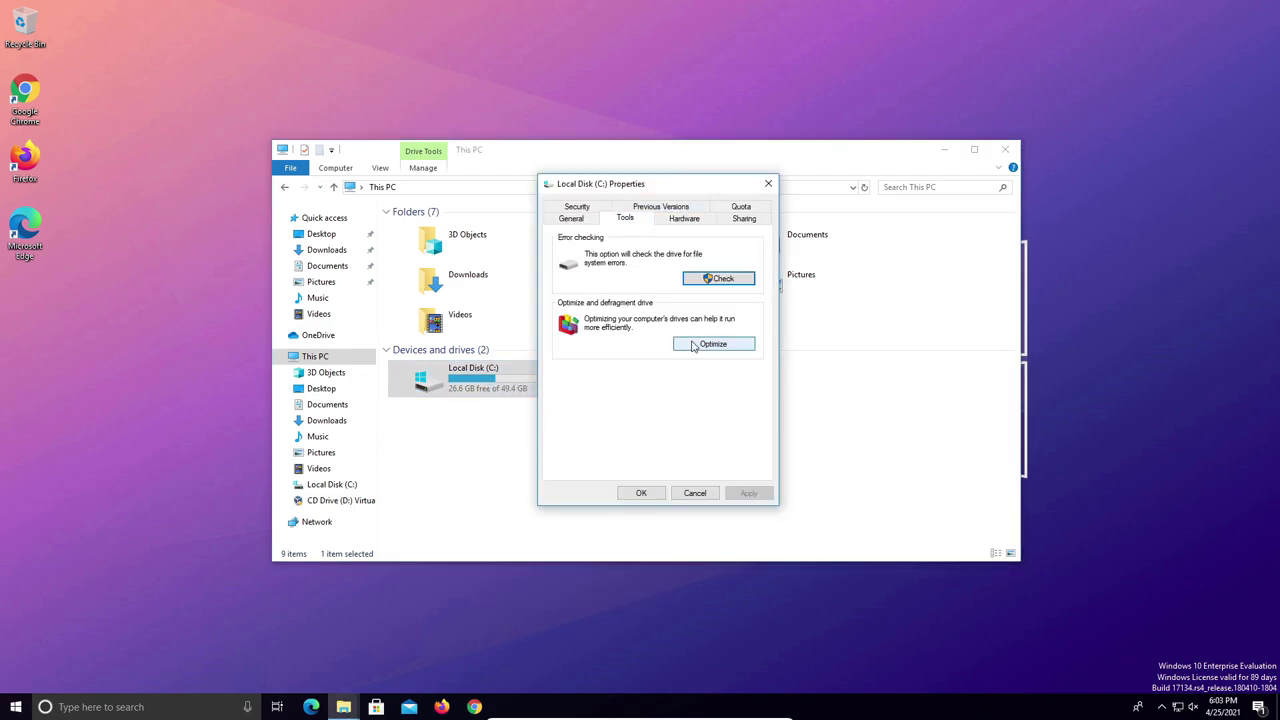
left_click(692, 345)
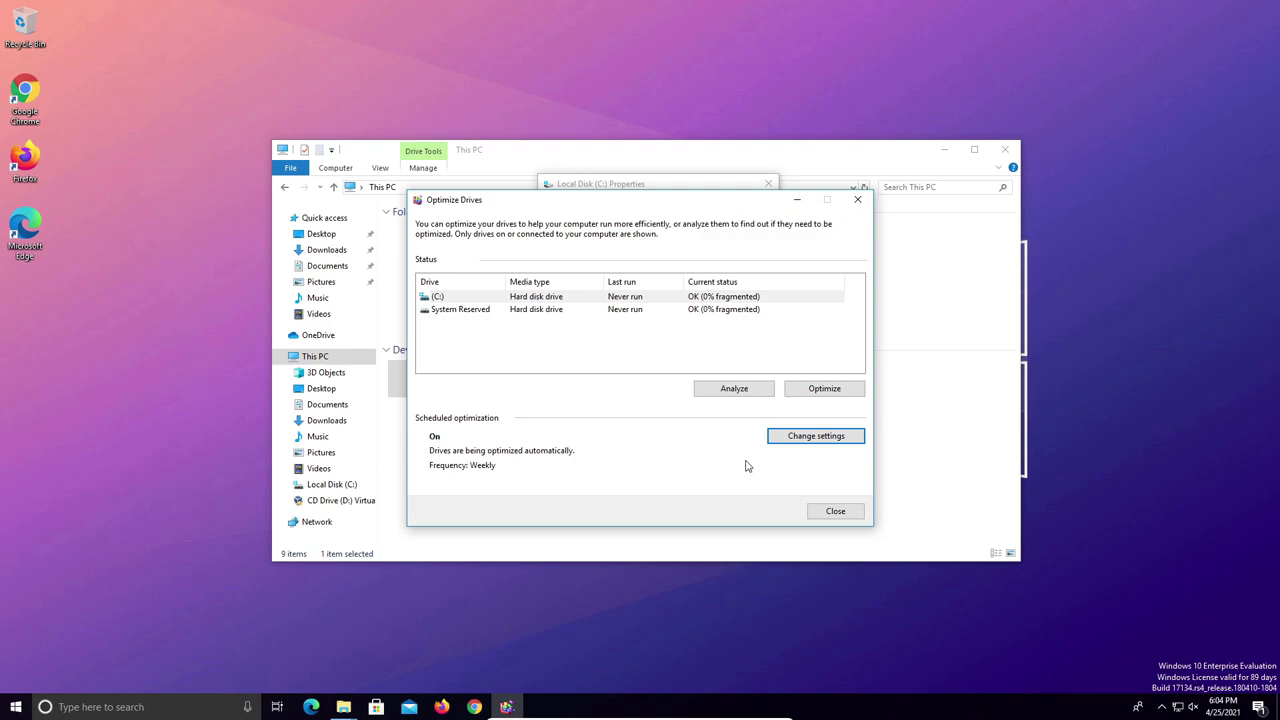
Turn off the scheduled optimization of drives and select drive C: in the drive list.
left_click(792, 441)
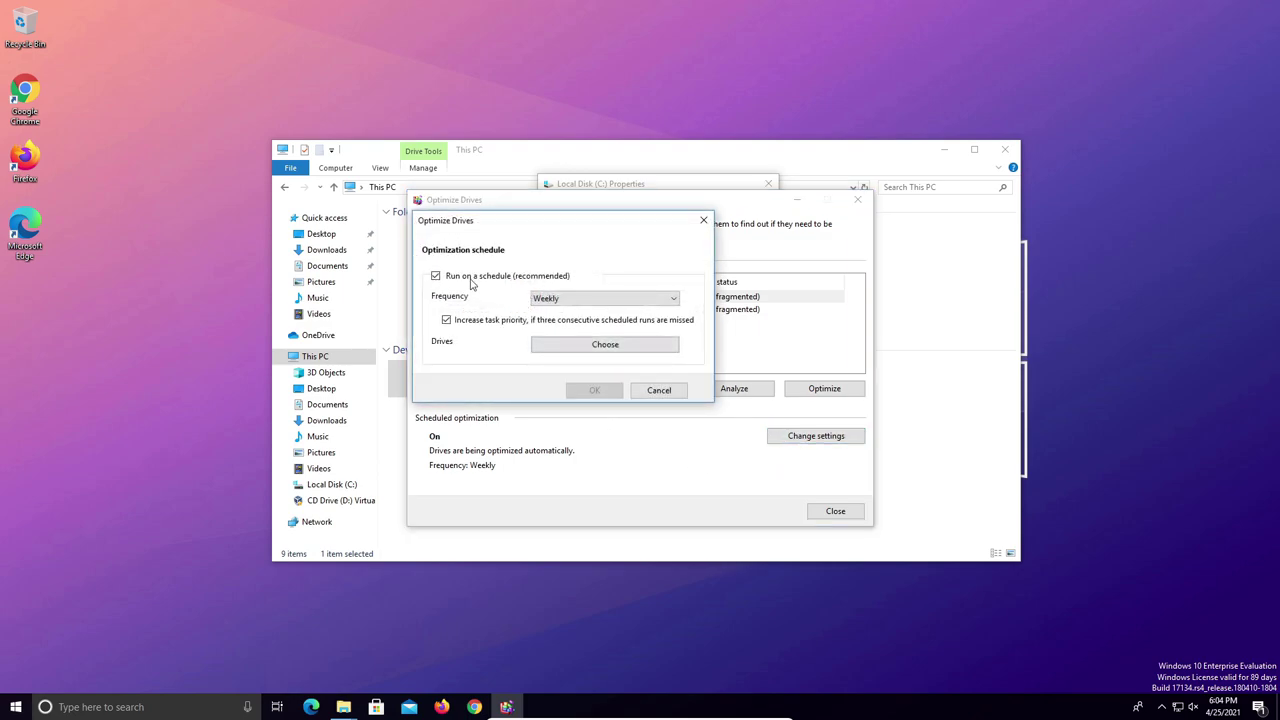
left_click(437, 277)
left_click(593, 392)
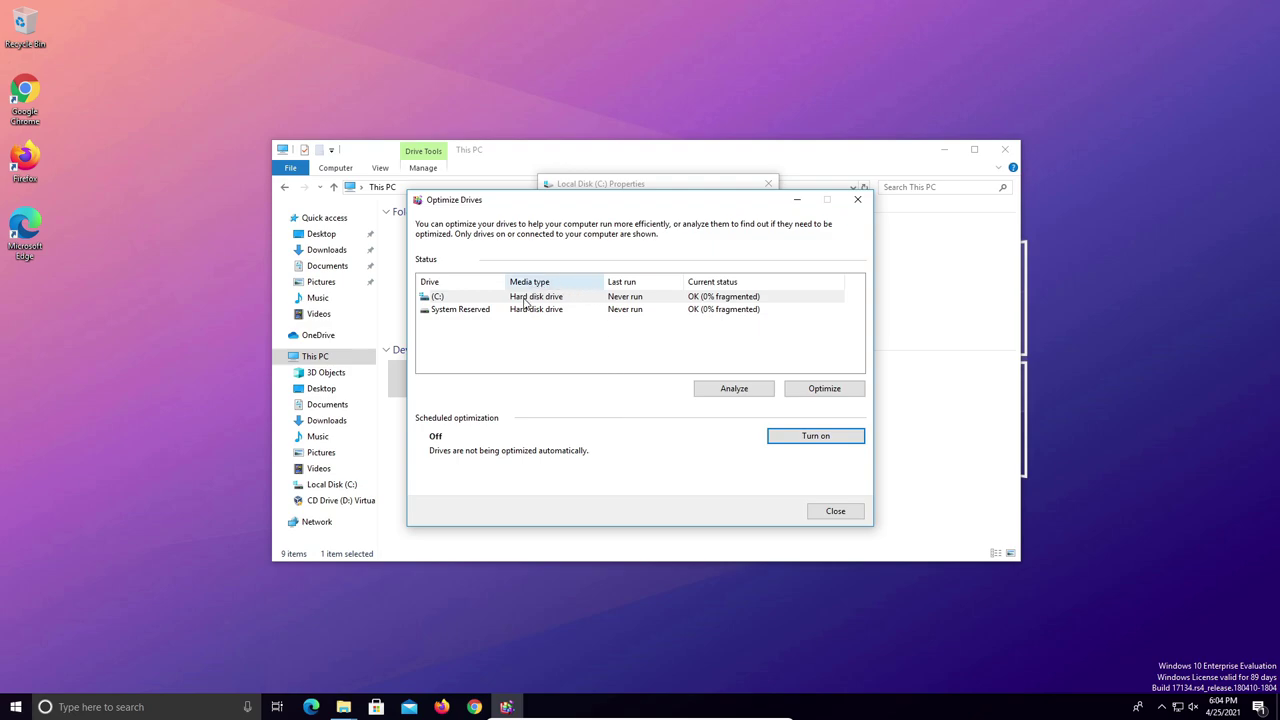
left_click(441, 297)
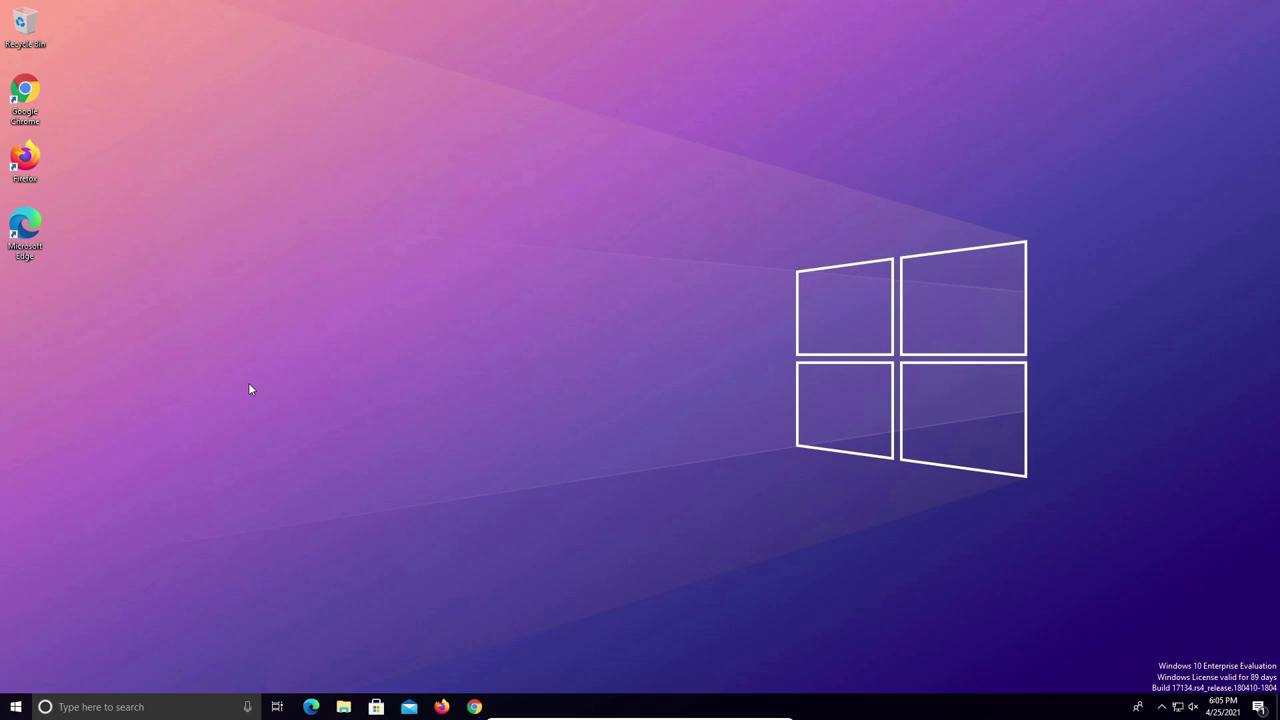
Restart the computer.
left_click(15, 707)
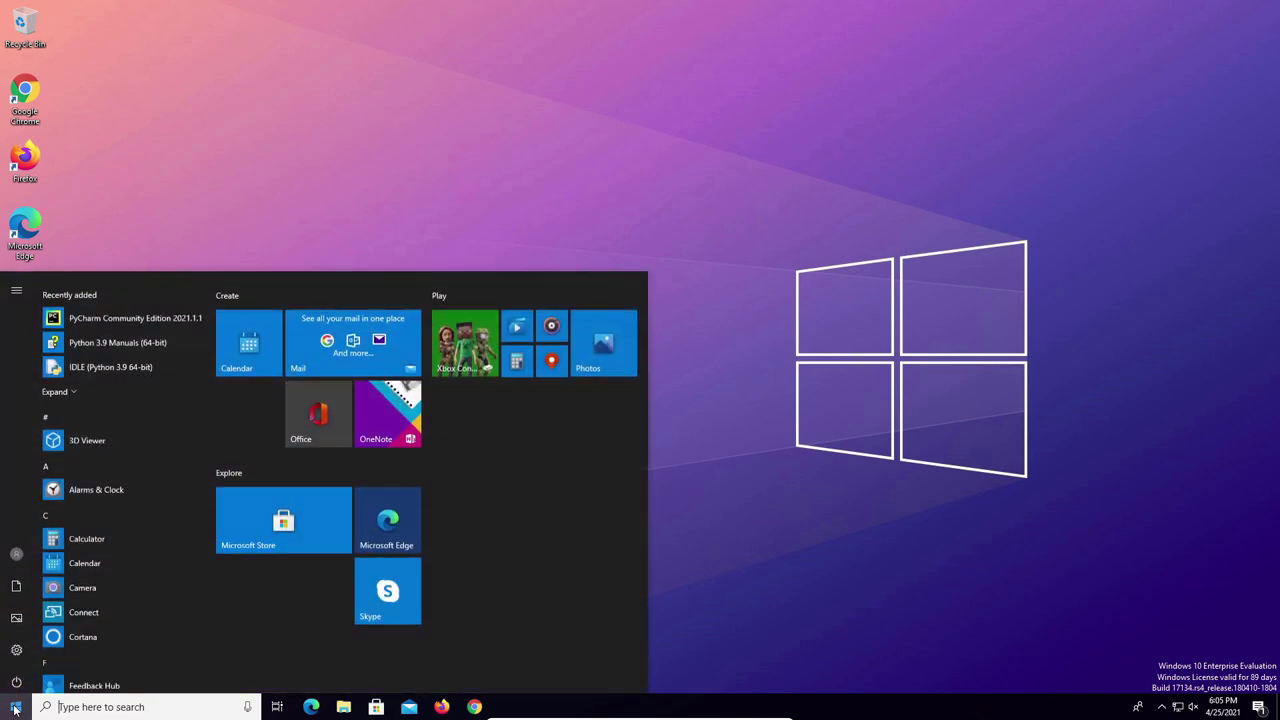
left_click(16, 680)
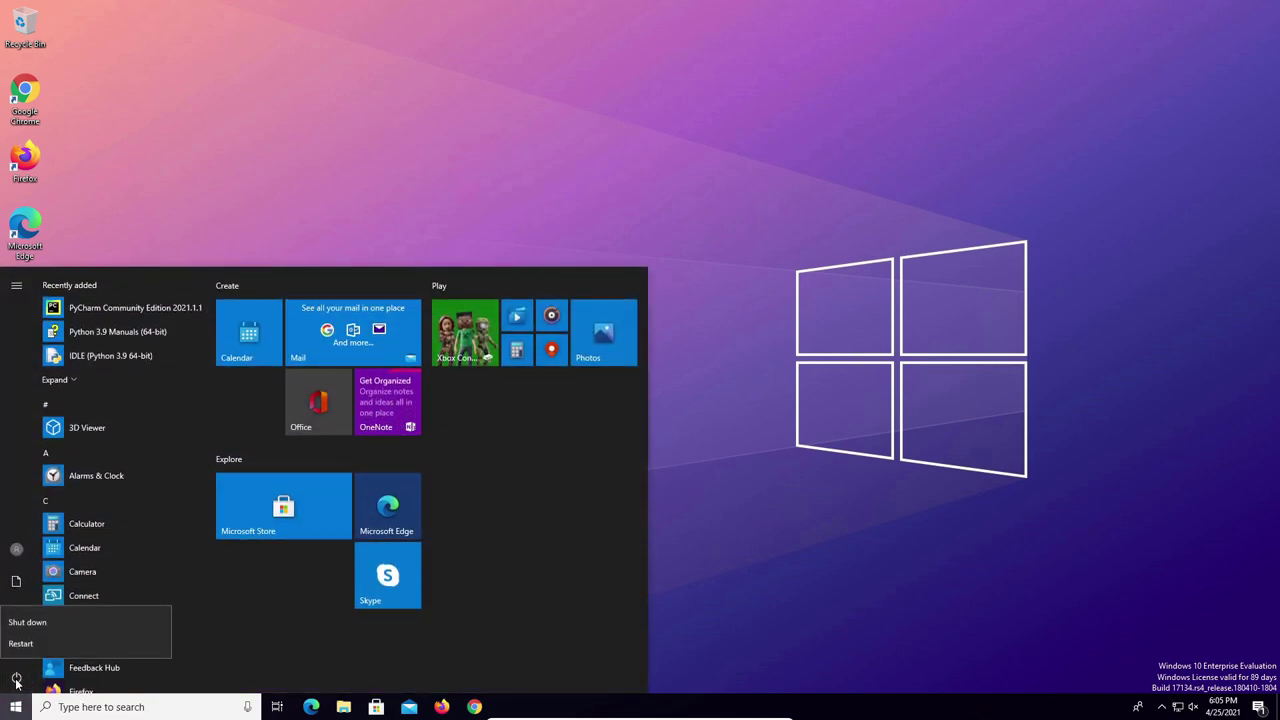
left_click(21, 643)
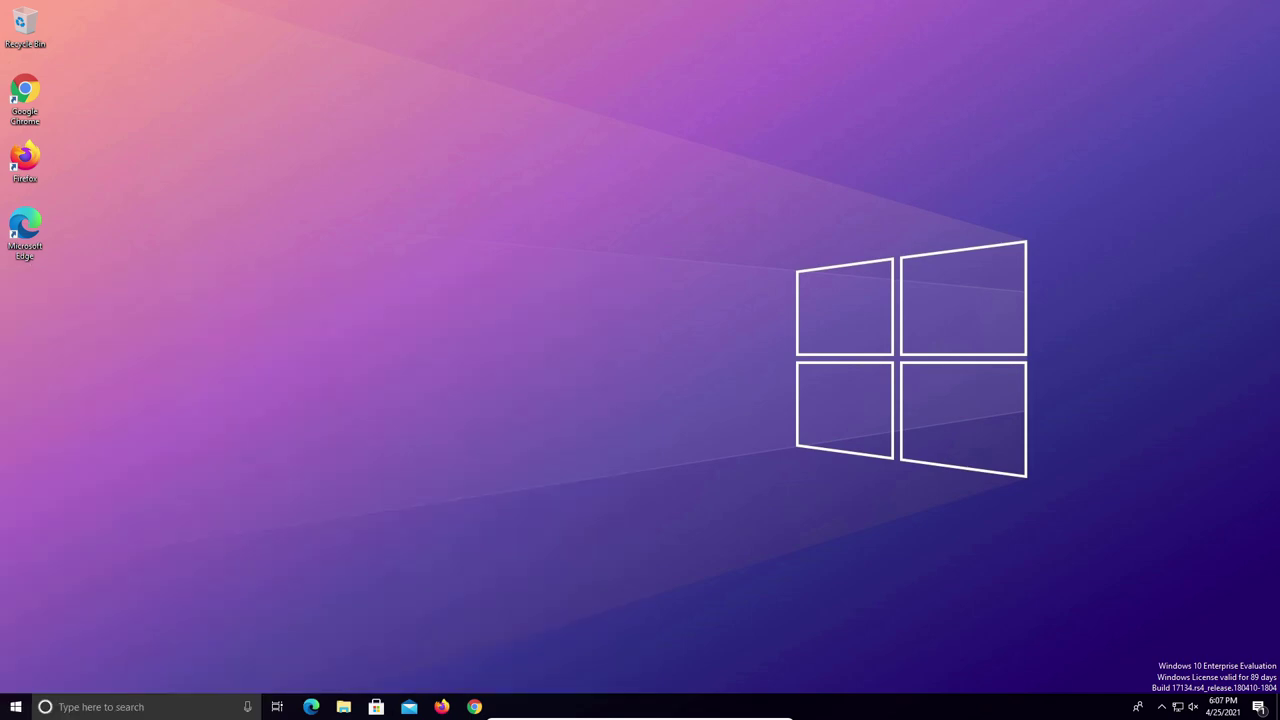